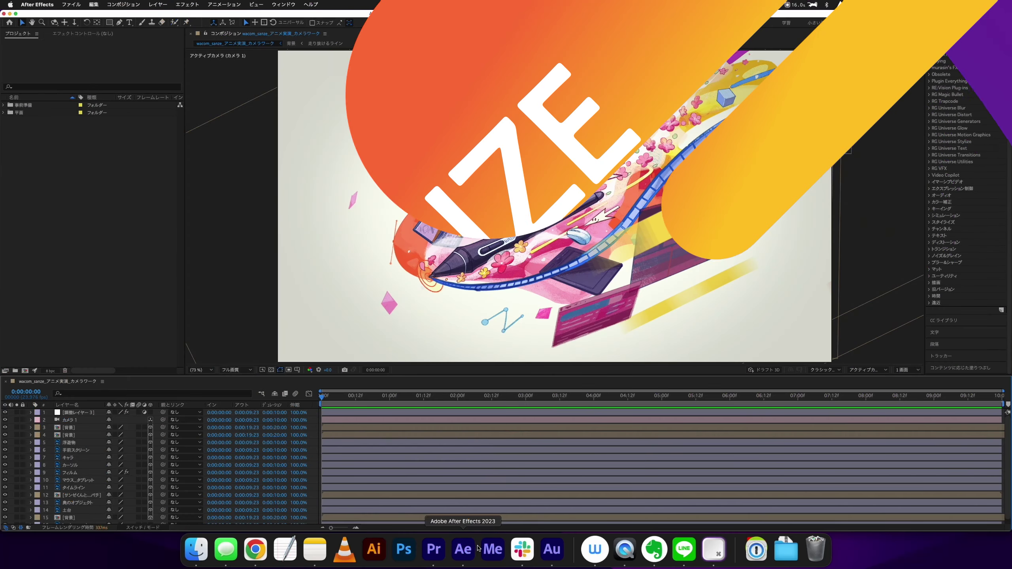
Step: Scrub the playhead to about 5 seconds to preview the camera move through the illustration
mouse_move(325, 396)
mouse_down()
mouse_move(710, 406)
mouse_move(325, 397)
mouse_up()
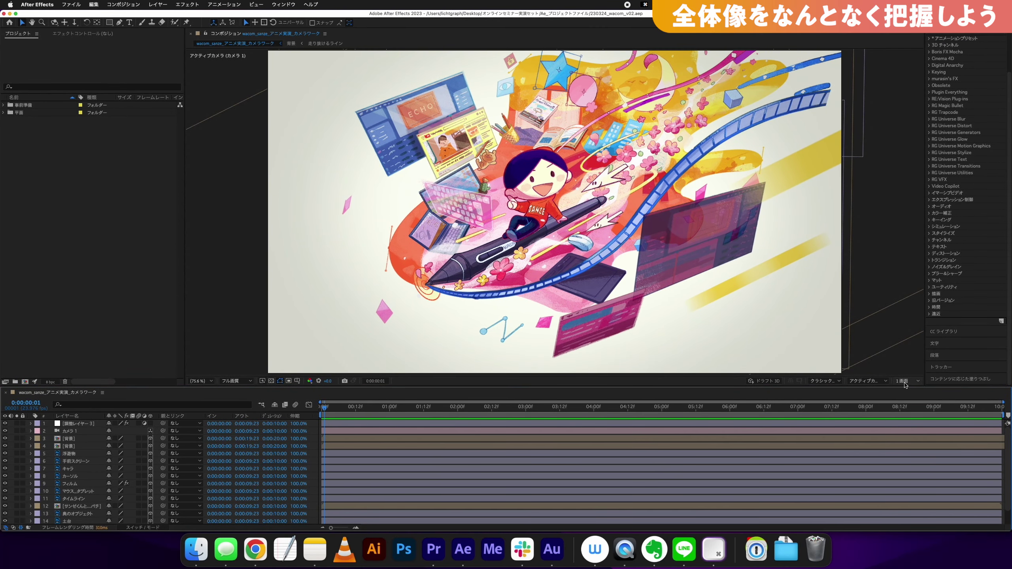
click(875, 381)
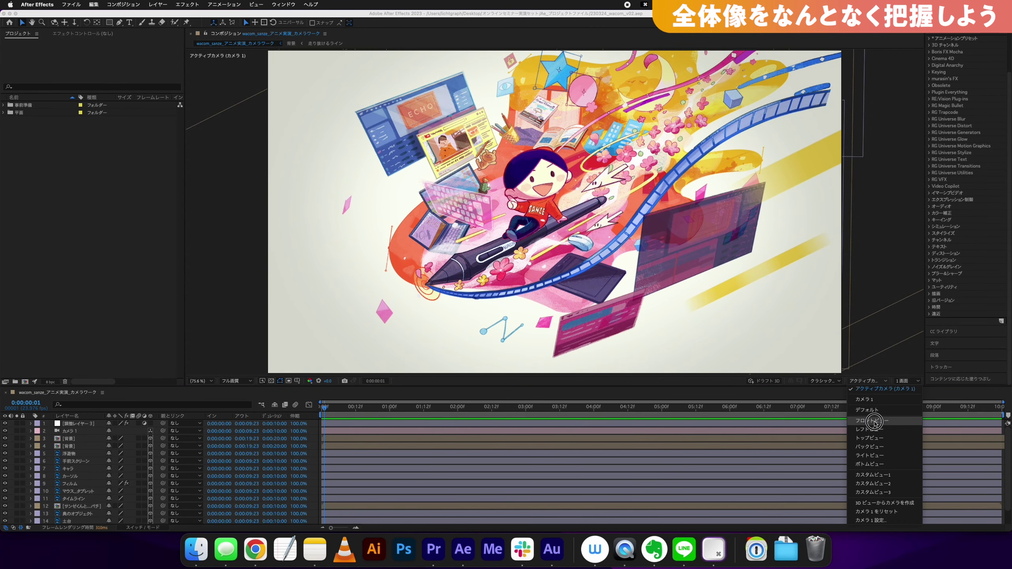
Step: Switch the viewer to Custom View 1 and orbit it to reveal the layers spread in depth
click(870, 476)
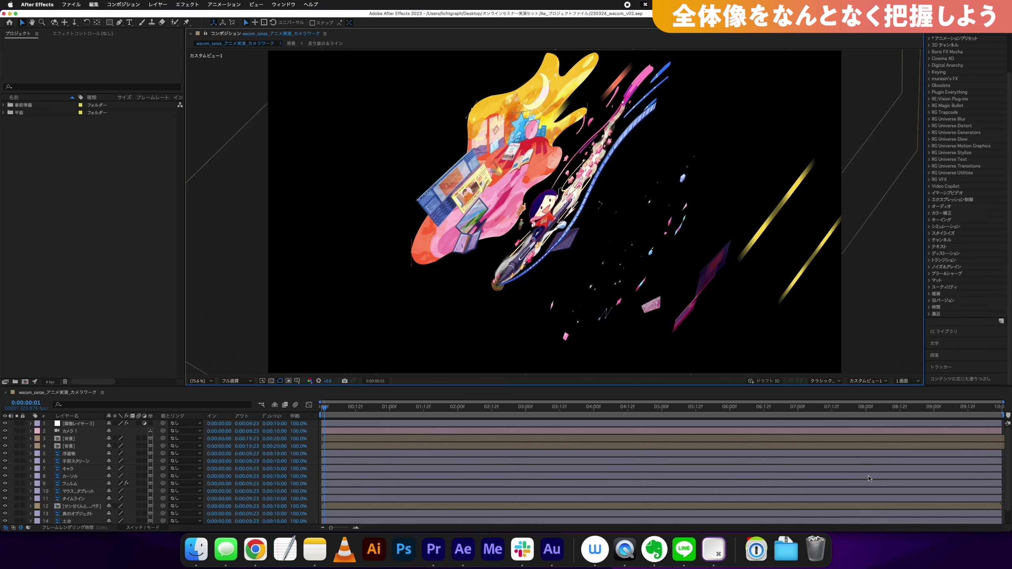
key(c)
key(c)
drag(573, 218, 563, 107)
key(c)
key(c)
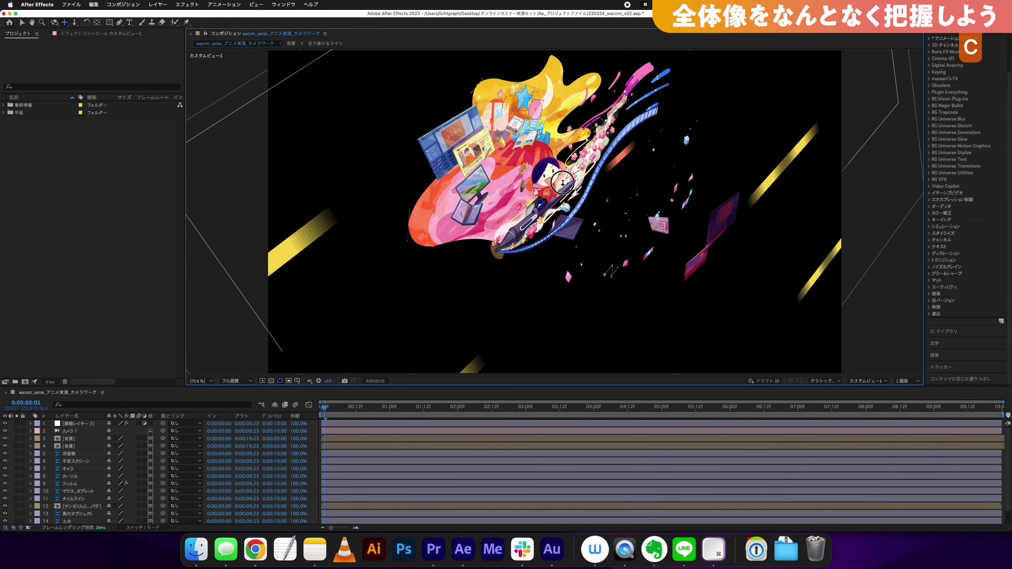
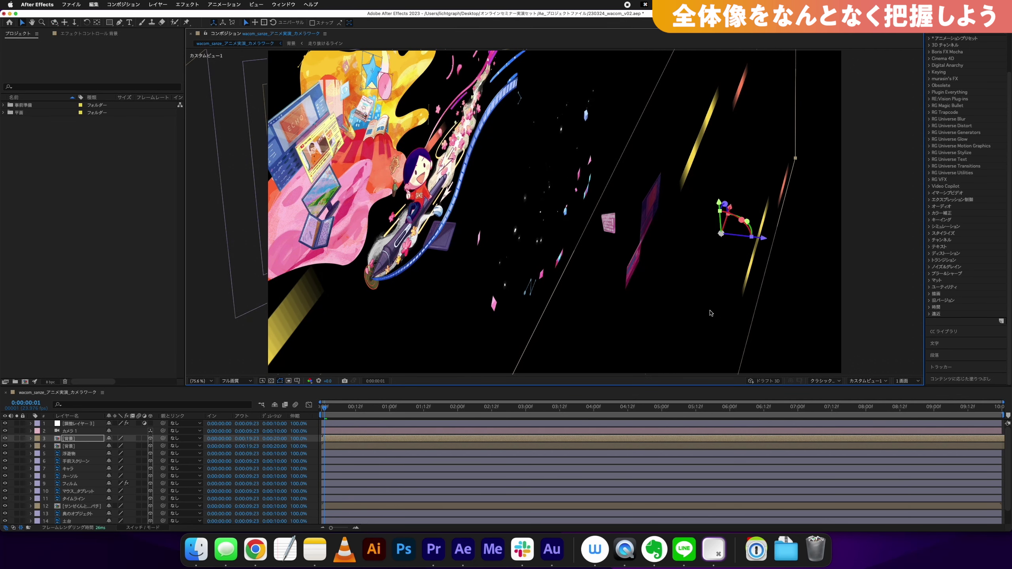
Step: Orbit the 3D view, then preview wacom_sanze.psd on the Desktop
key(z)
key(c)
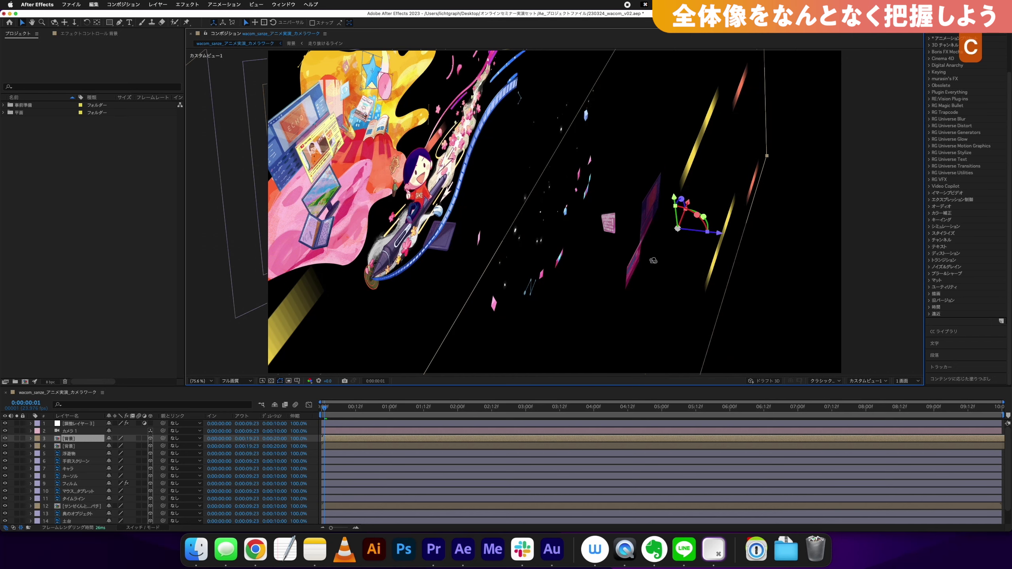
mouse_move(645, 263)
mouse_down()
mouse_move(586, 220)
mouse_move(532, 254)
mouse_move(545, 267)
mouse_move(612, 257)
mouse_move(610, 244)
mouse_move(705, 202)
mouse_move(573, 240)
mouse_move(579, 258)
mouse_move(574, 248)
mouse_up()
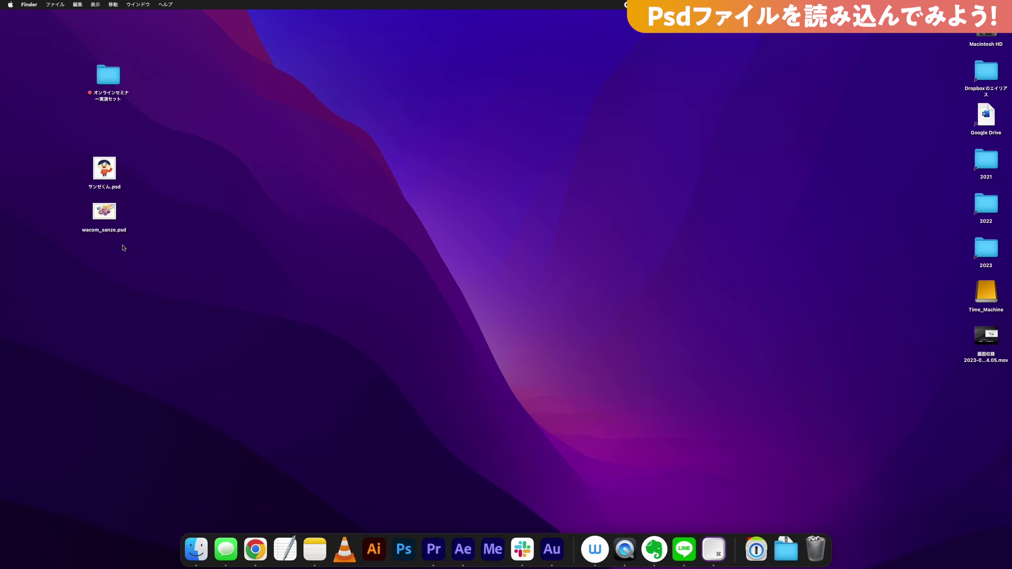
click(104, 212)
key(space)
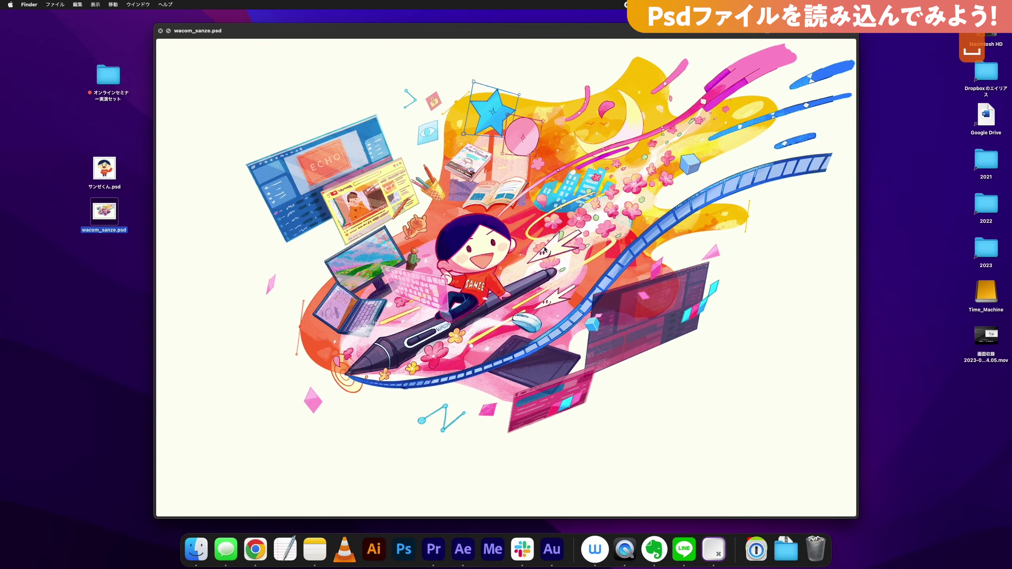
key(space)
click(463, 550)
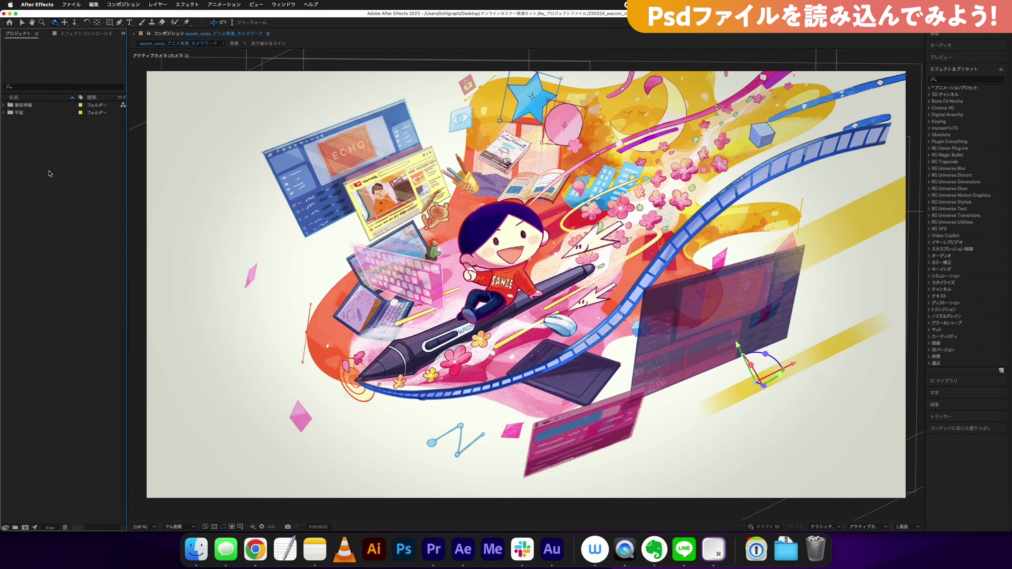
Step: Import Desktop/wacom_sanze.psd as Composition – Retain Layer Sizes
double_click(50, 174)
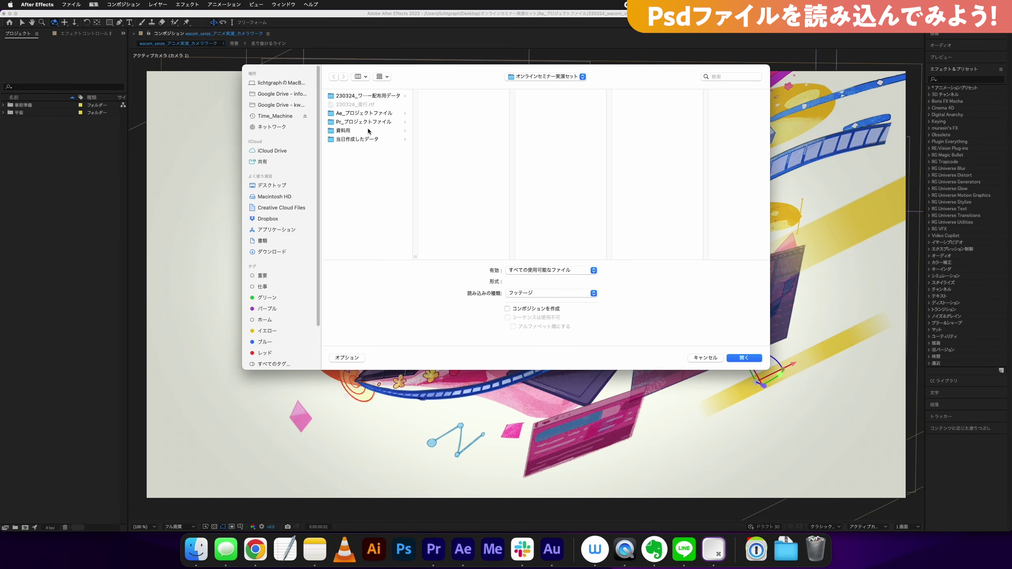
click(281, 186)
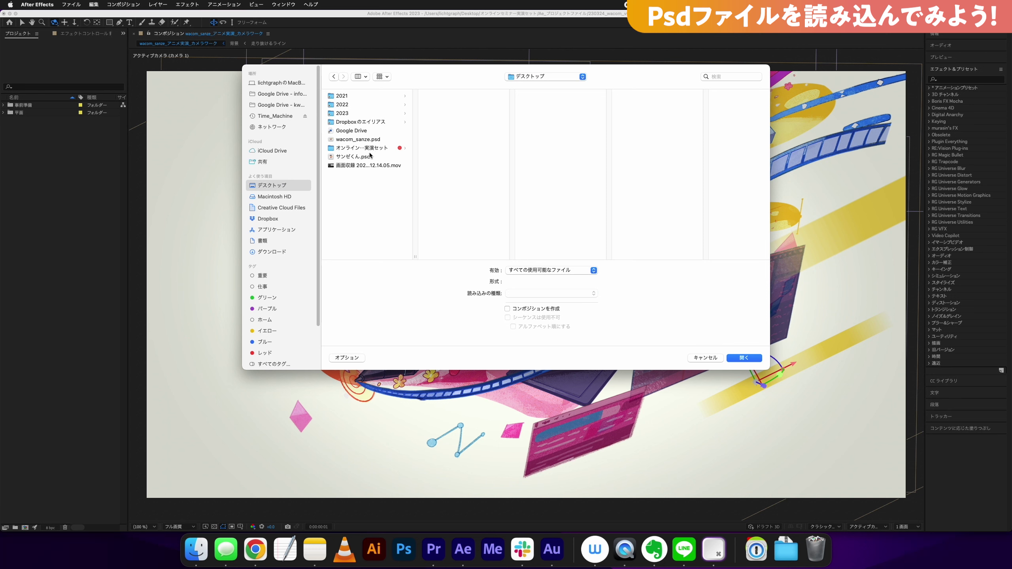
click(370, 139)
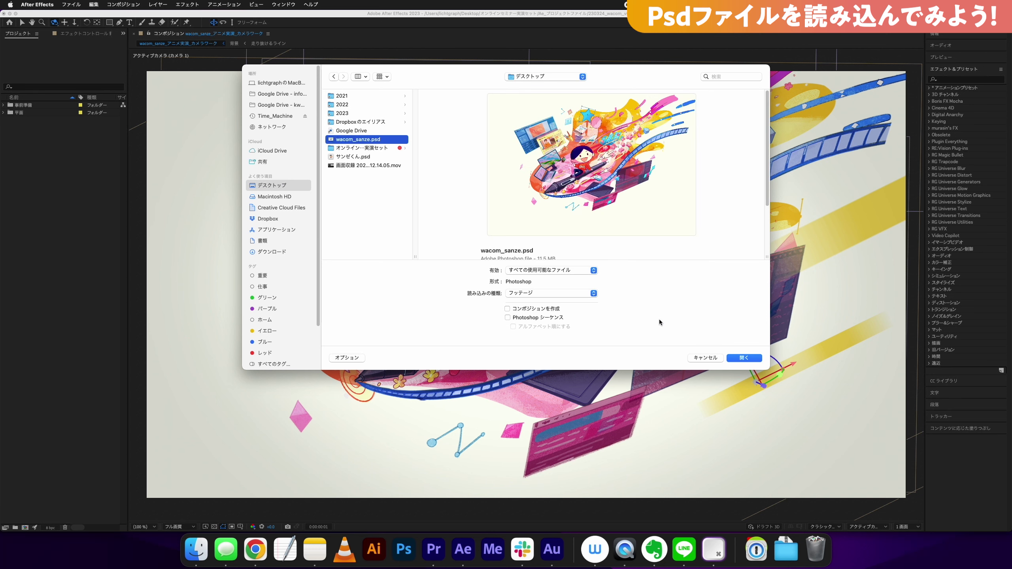
click(734, 361)
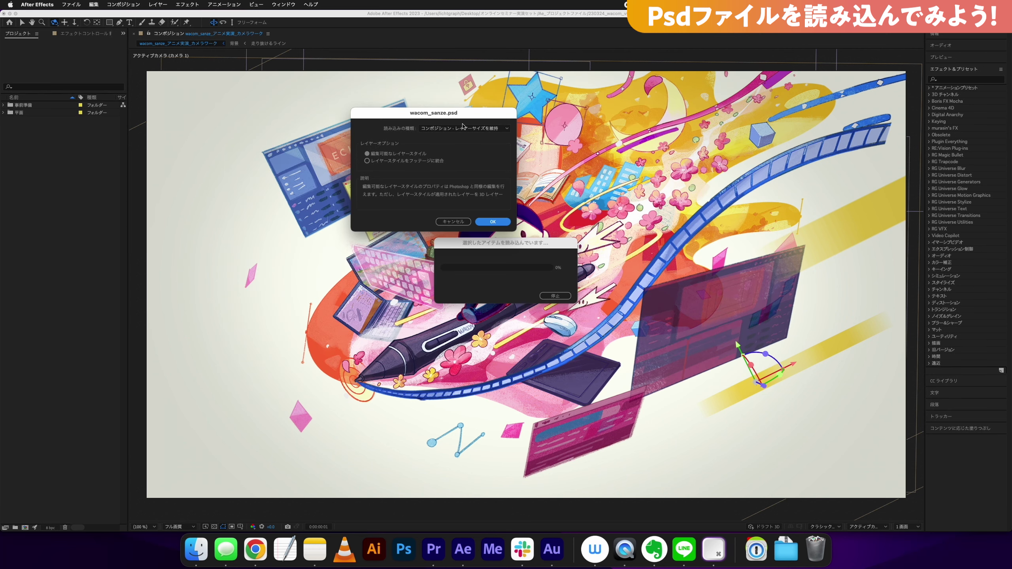
drag(468, 114, 494, 120)
click(505, 135)
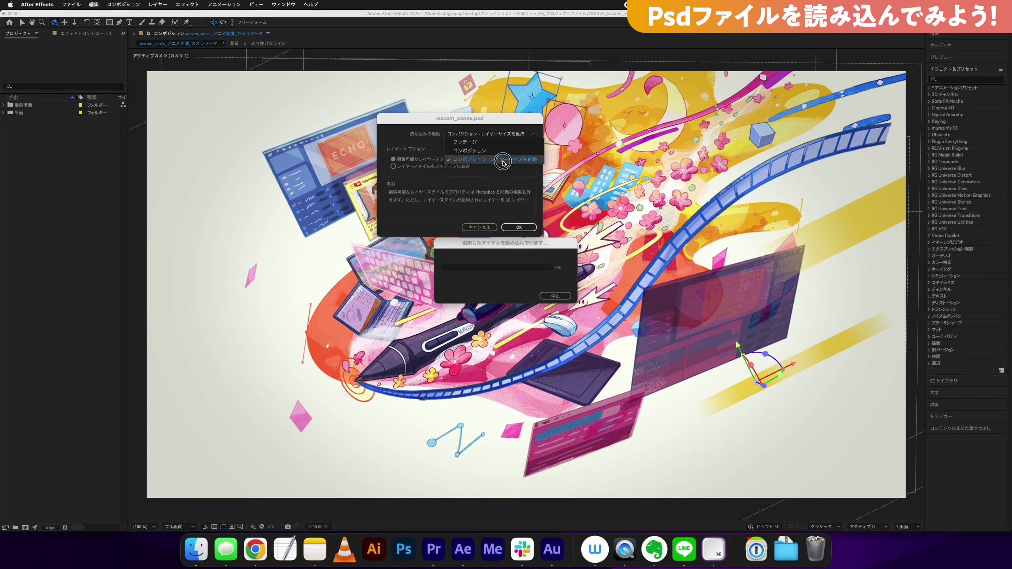
click(505, 160)
key(Return)
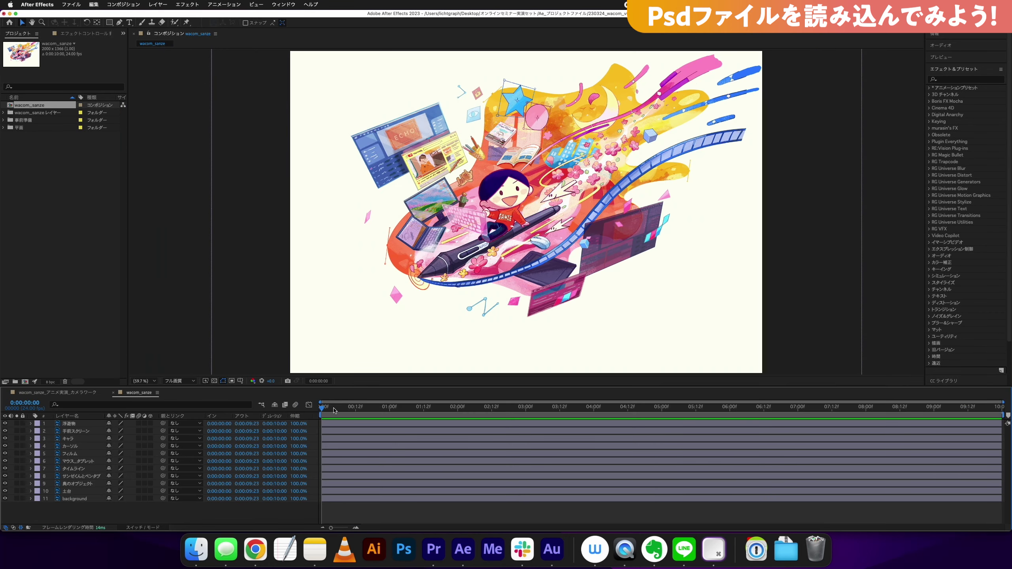
Step: Select the timeline layers from 浮遊物 to カーソル one by one to check their bounds
click(74, 425)
click(77, 432)
click(80, 440)
click(81, 446)
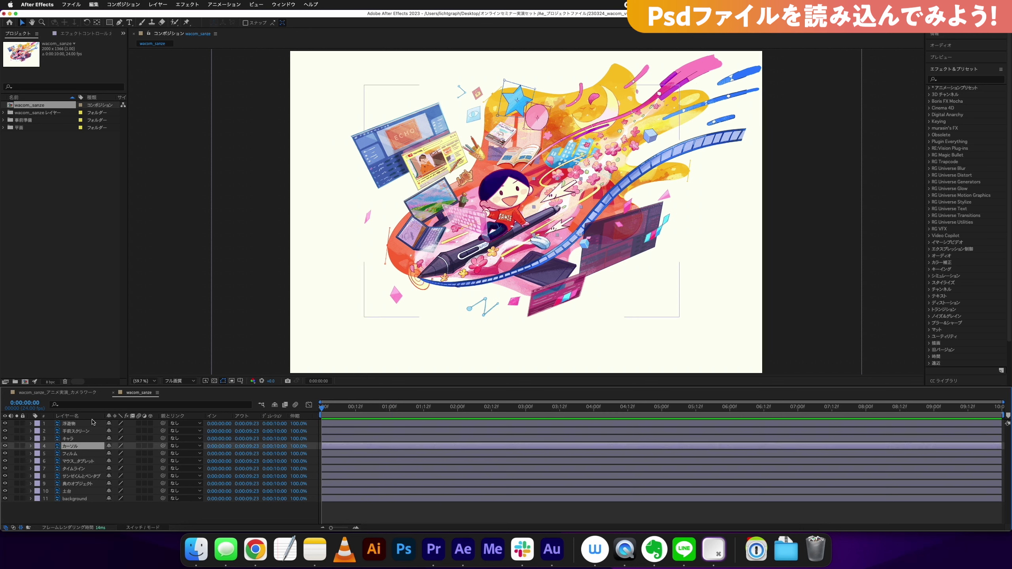
click(91, 425)
click(91, 432)
click(89, 439)
click(89, 447)
click(79, 425)
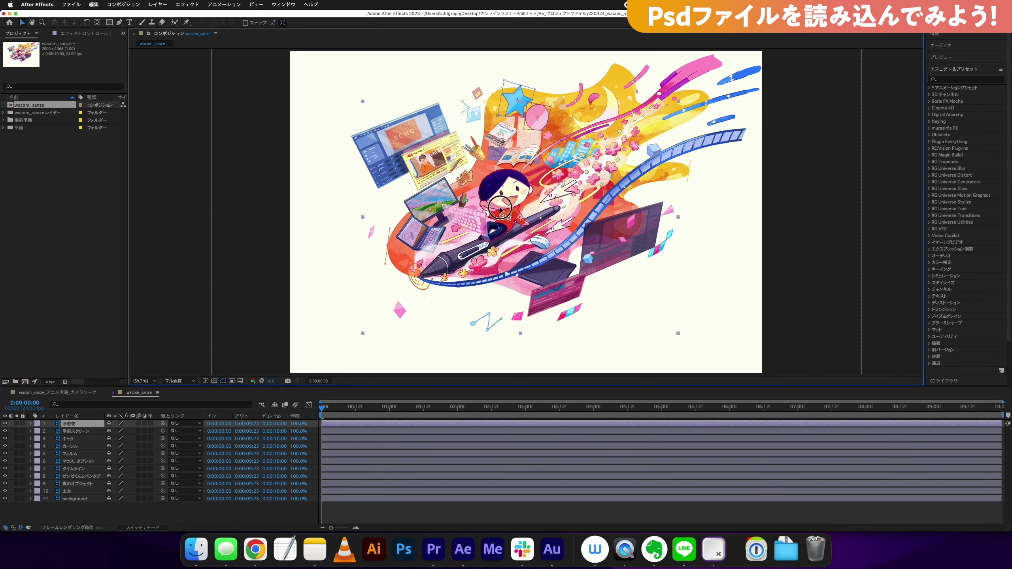
key(z)
click(74, 447)
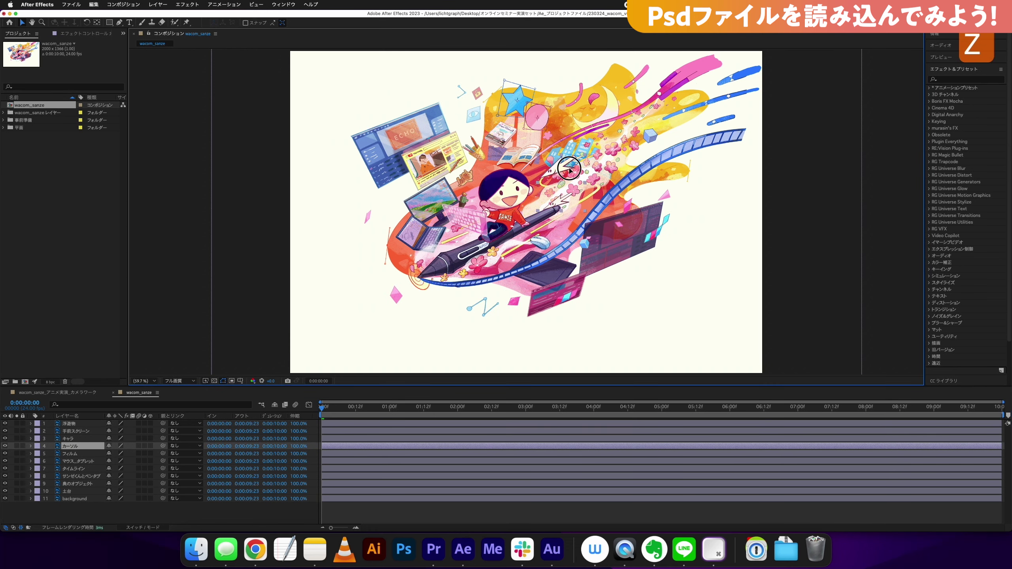
Step: Expand the wacom_sanze レイヤー folder and inspect its layer footage items, background to 浮遊物
click(40, 112)
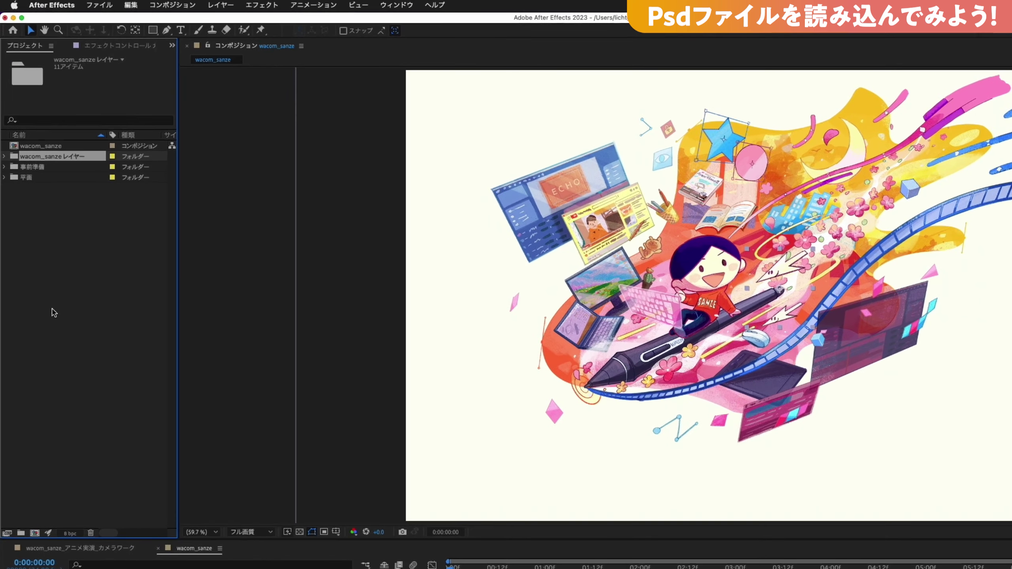
click(64, 147)
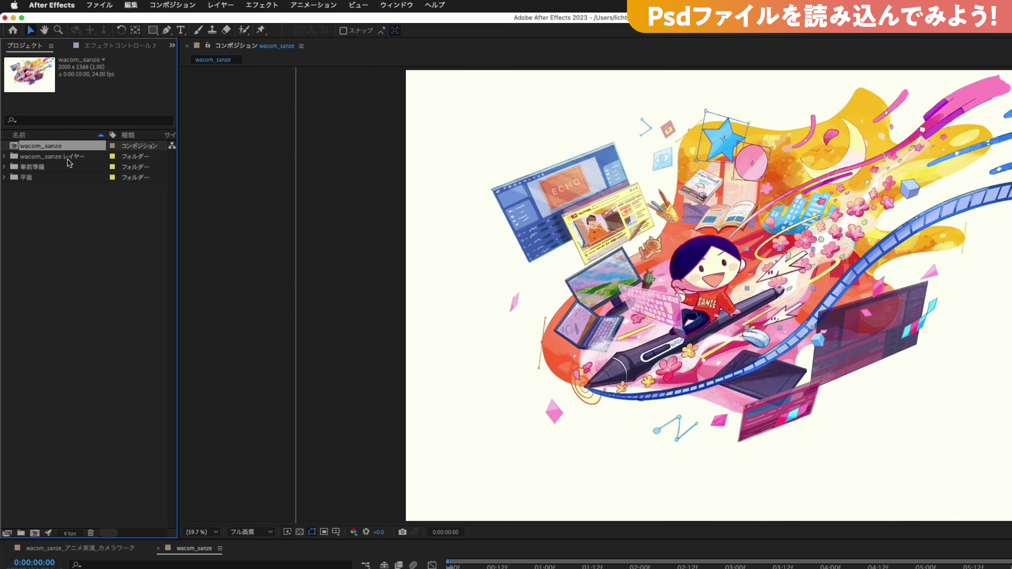
click(66, 158)
click(4, 157)
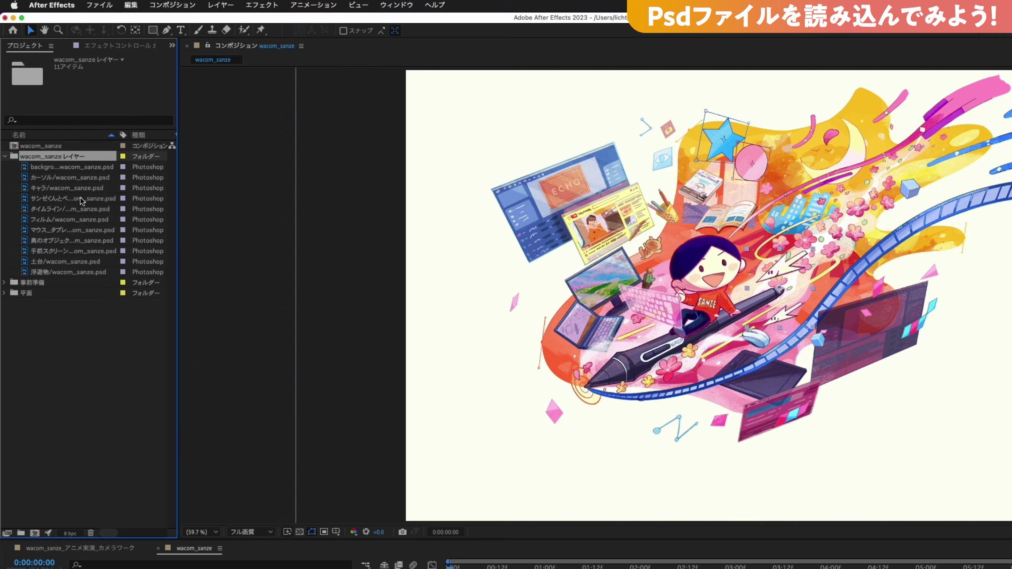
click(79, 169)
click(79, 191)
click(82, 220)
click(84, 250)
click(85, 275)
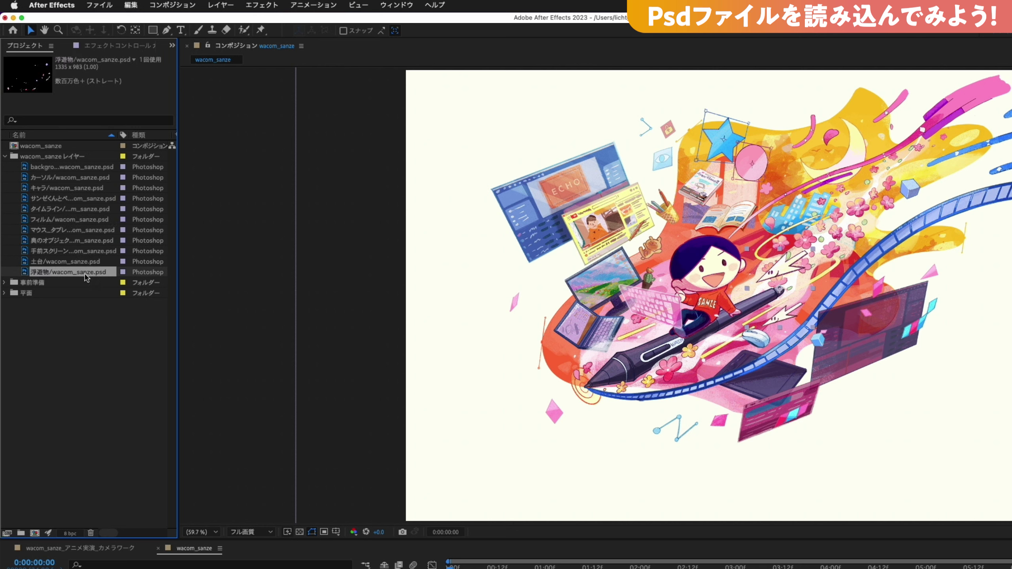
click(82, 169)
Step: Move the wacom_sanze composition and its layers folder together into a new project folder
click(4, 156)
click(52, 145)
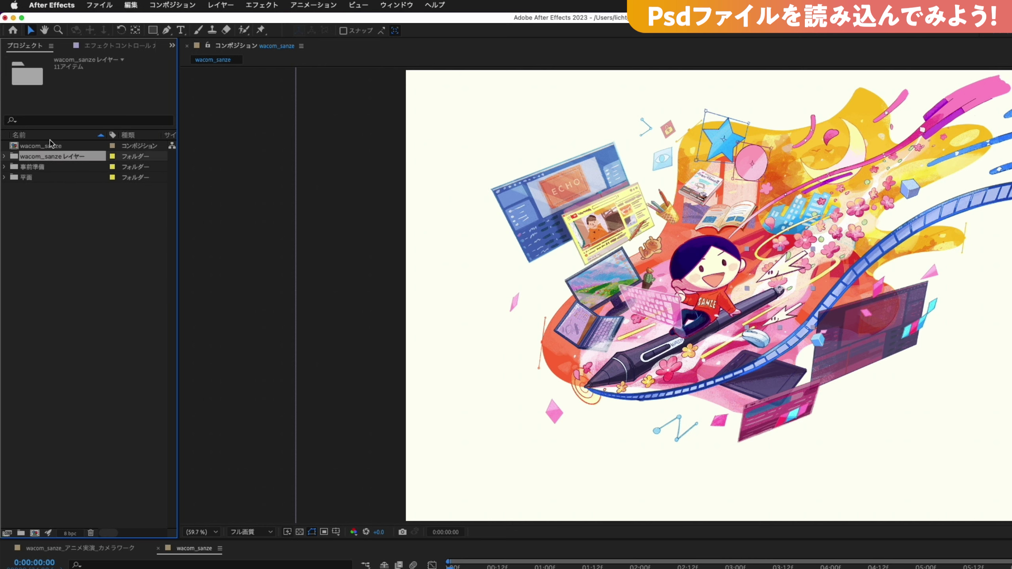
shift+click(53, 156)
drag(47, 155, 20, 533)
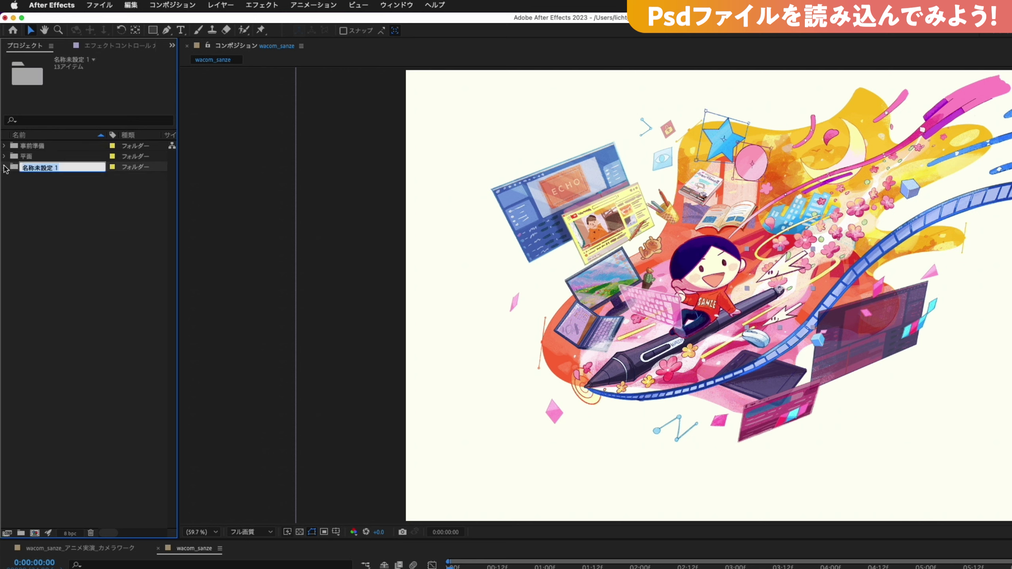
Step: Rename the new project folder to wacom_sanze
click(5, 168)
click(66, 167)
key(Return)
text(wacom_san)
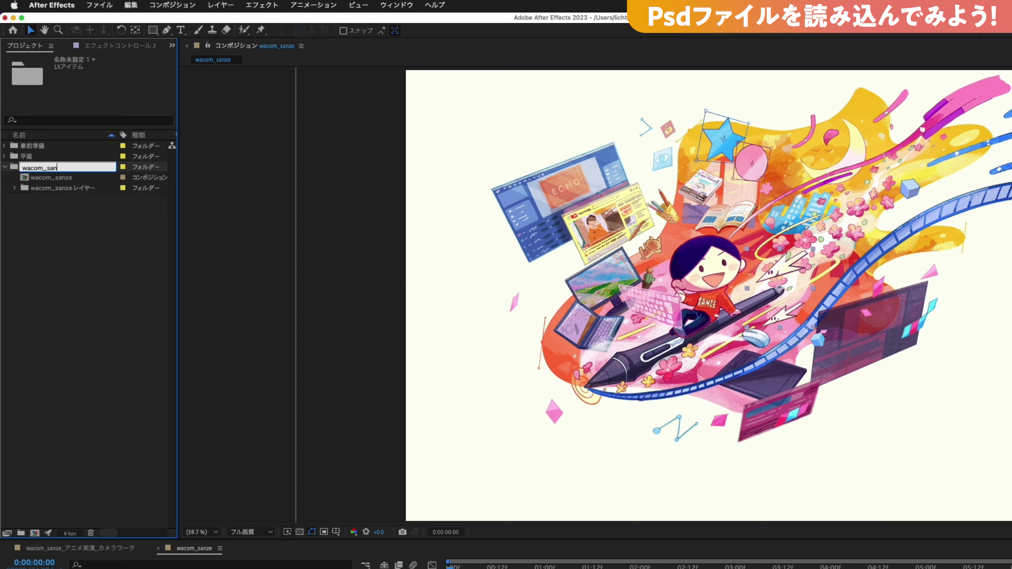
text(ze)
key(Return)
Step: Reselect the wacom_sanze composition and bring up the Project panel context menu
click(58, 222)
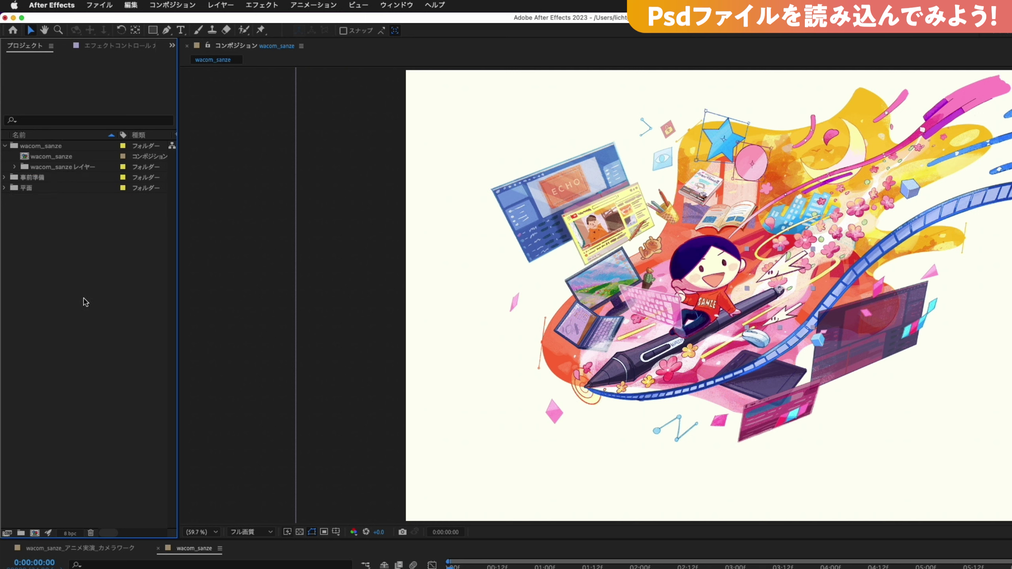
click(73, 158)
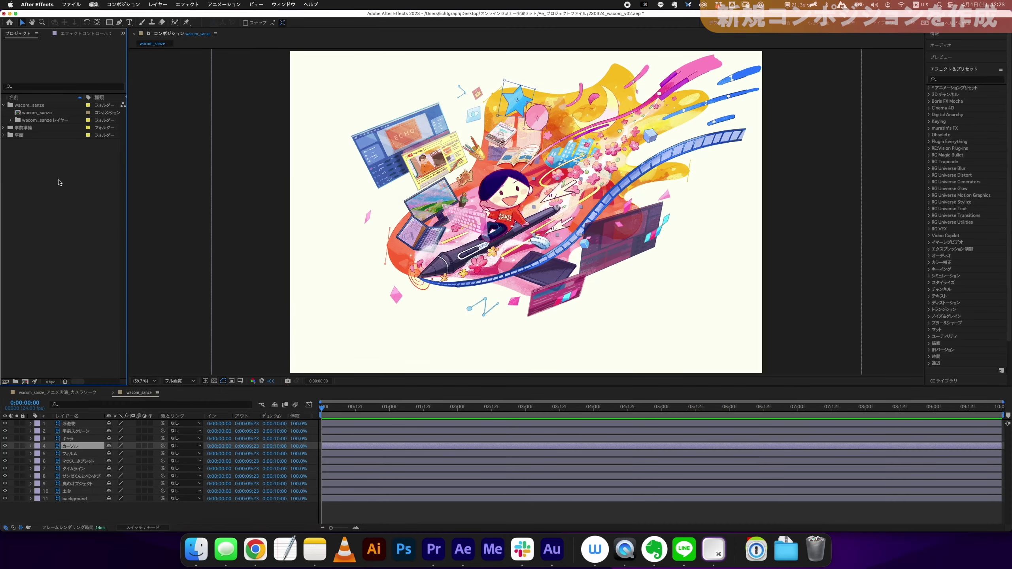
right_click(56, 171)
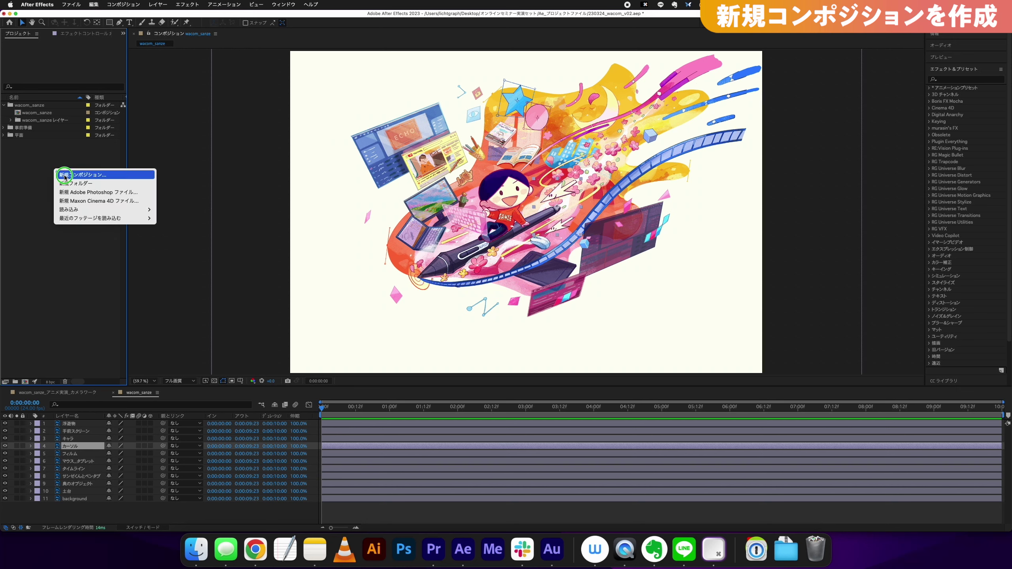
Step: Create a composition named wacom_sanze_anime at HD 1920×1080, 24 fps, 10 seconds
click(68, 177)
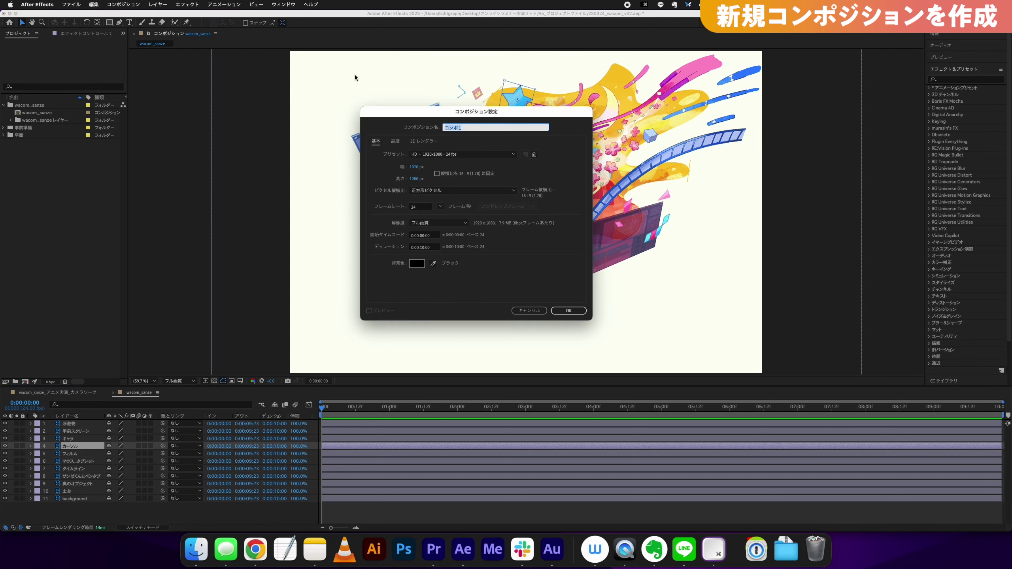
click(577, 131)
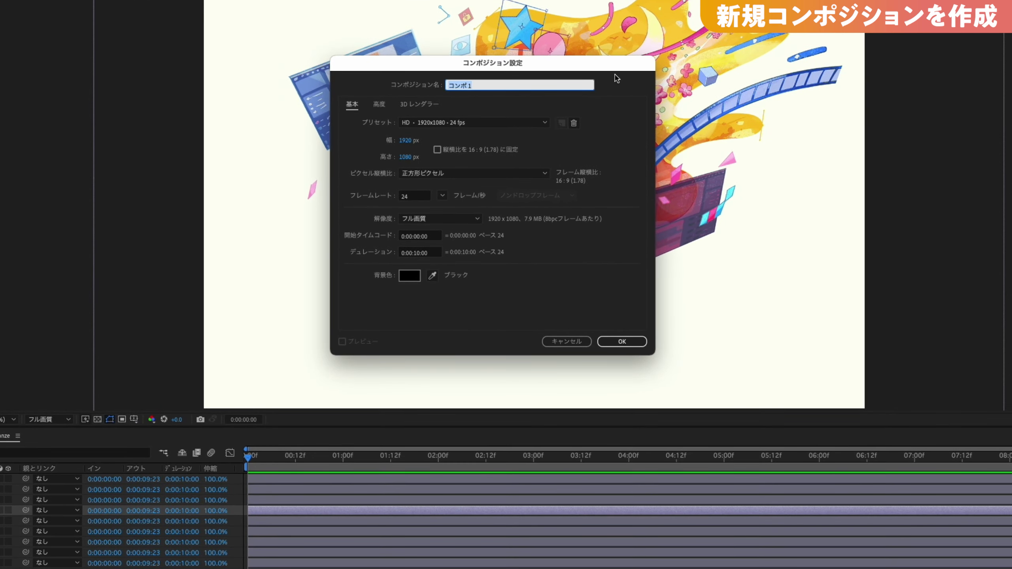
drag(632, 64, 639, 59)
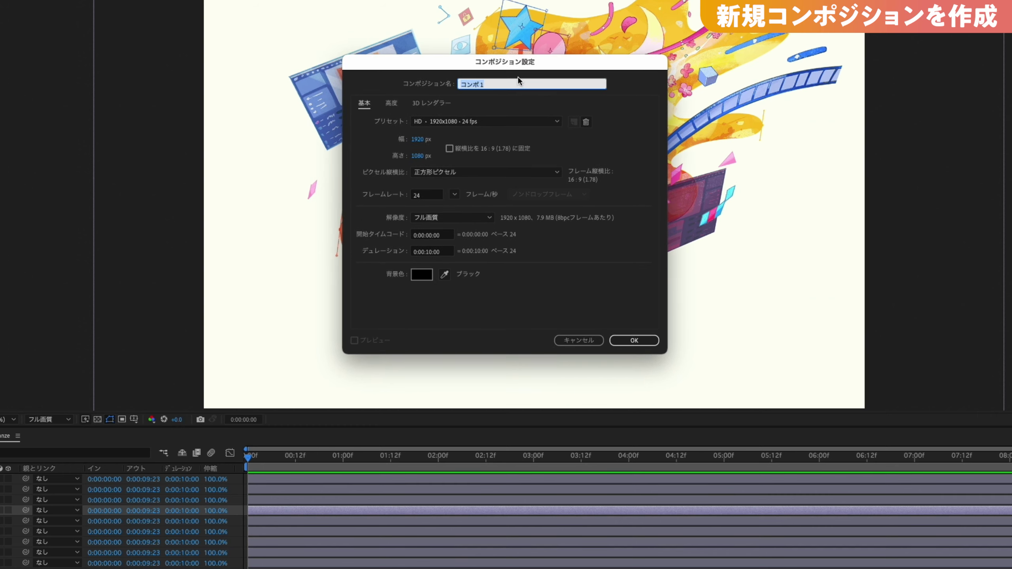
drag(544, 67, 543, 66)
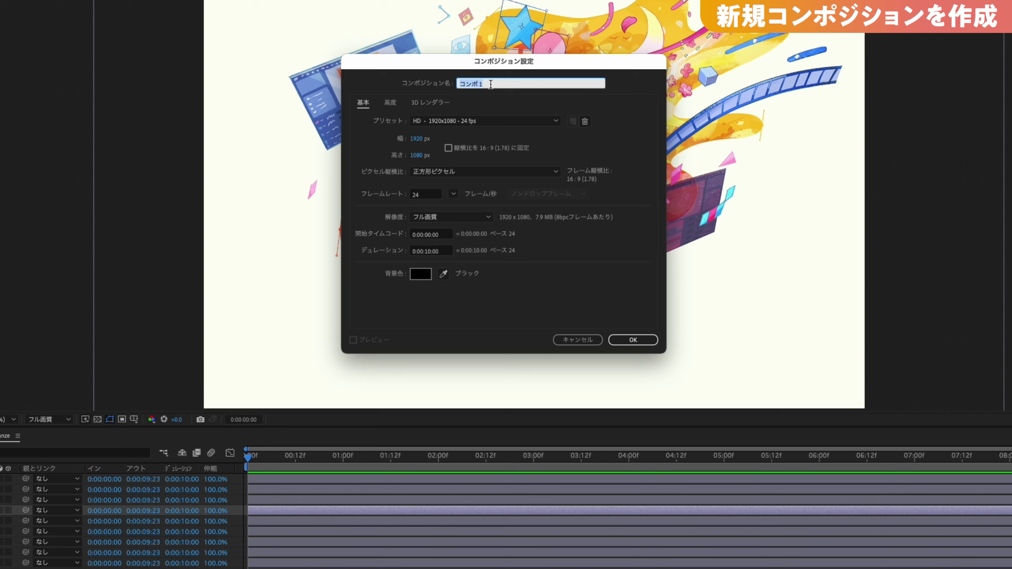
text(wacom_sanze_anime)
click(614, 124)
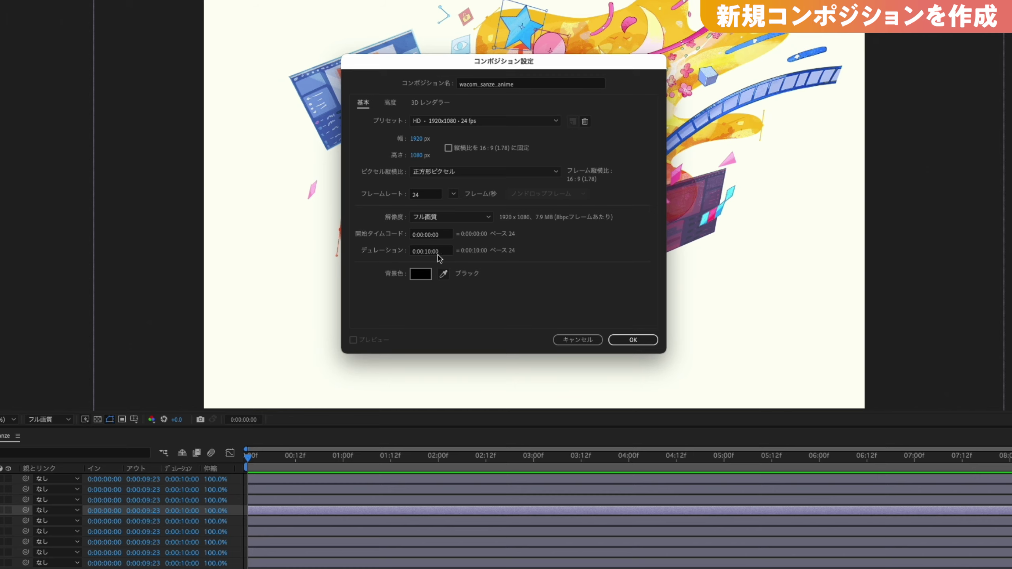
click(634, 340)
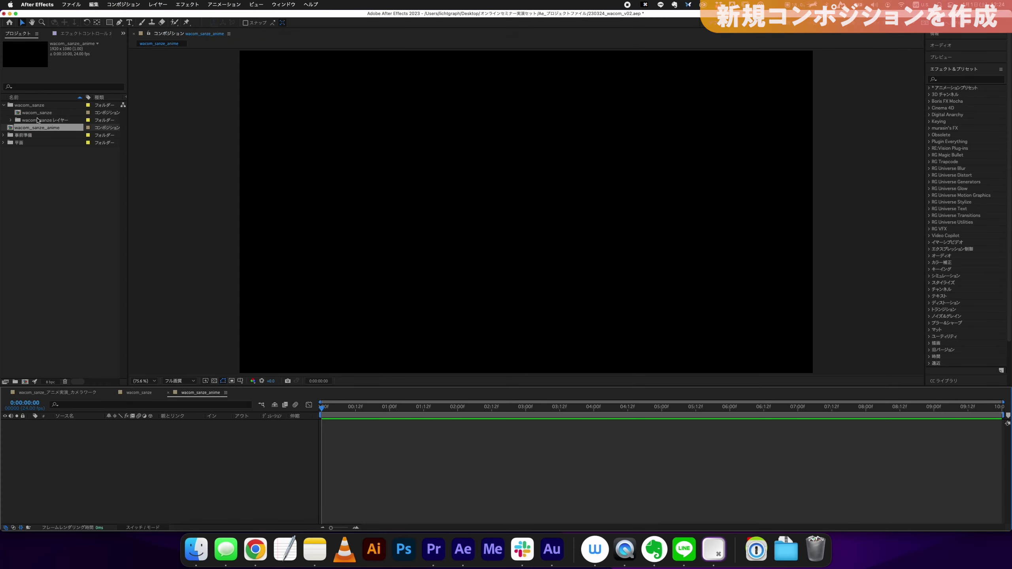
Step: Open the wacom_sanze composition and select all 11 layers, undoing an accidental move
mouse_move(385, 414)
mouse_down()
mouse_move(954, 425)
mouse_move(299, 413)
mouse_up()
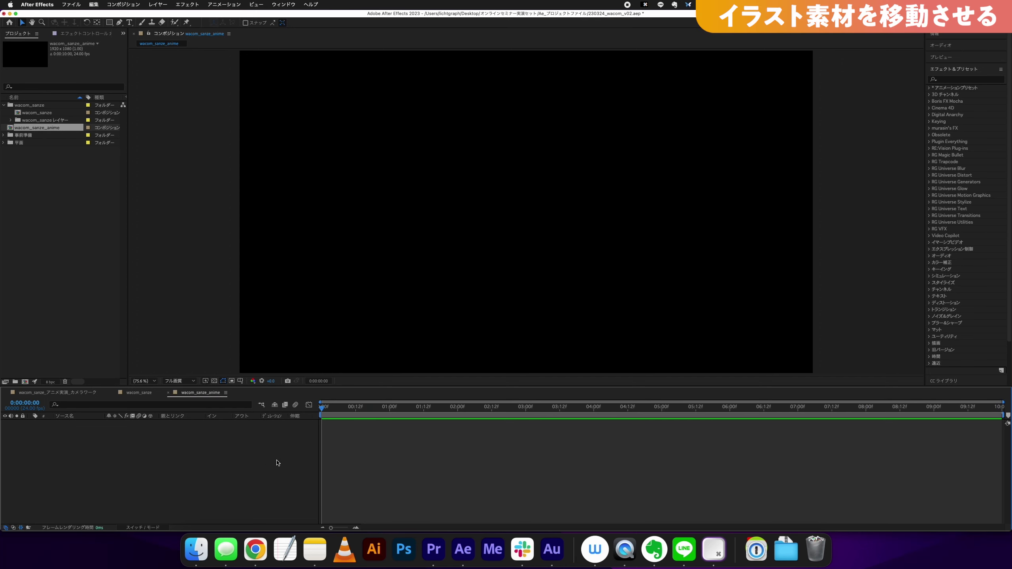
click(38, 113)
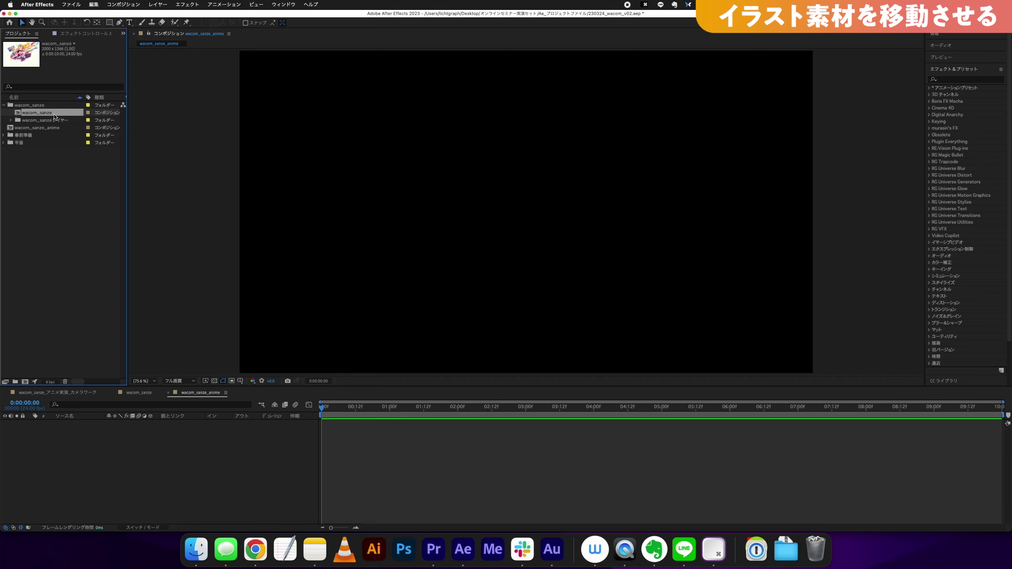
double_click(53, 115)
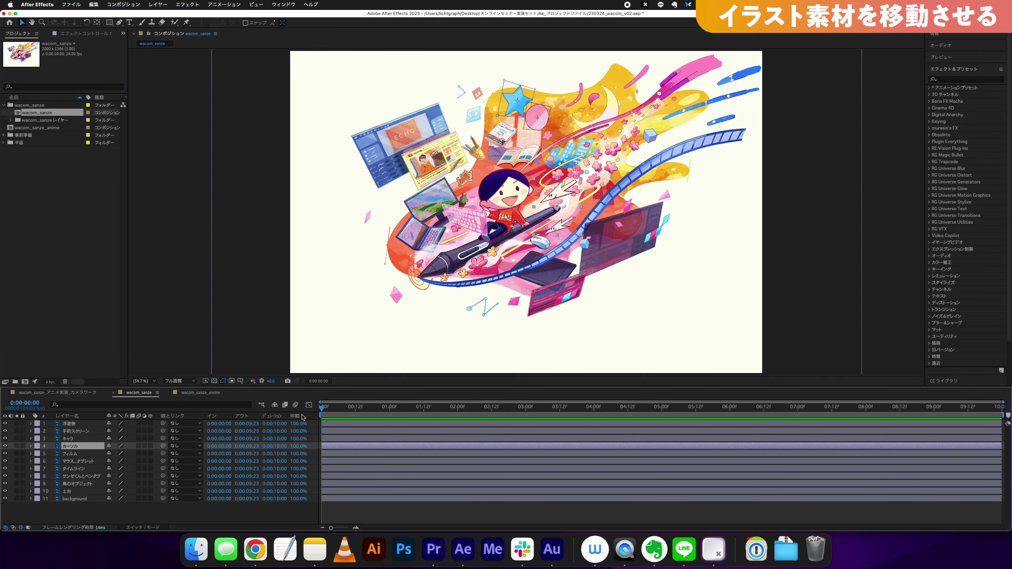
click(80, 424)
shift+click(81, 499)
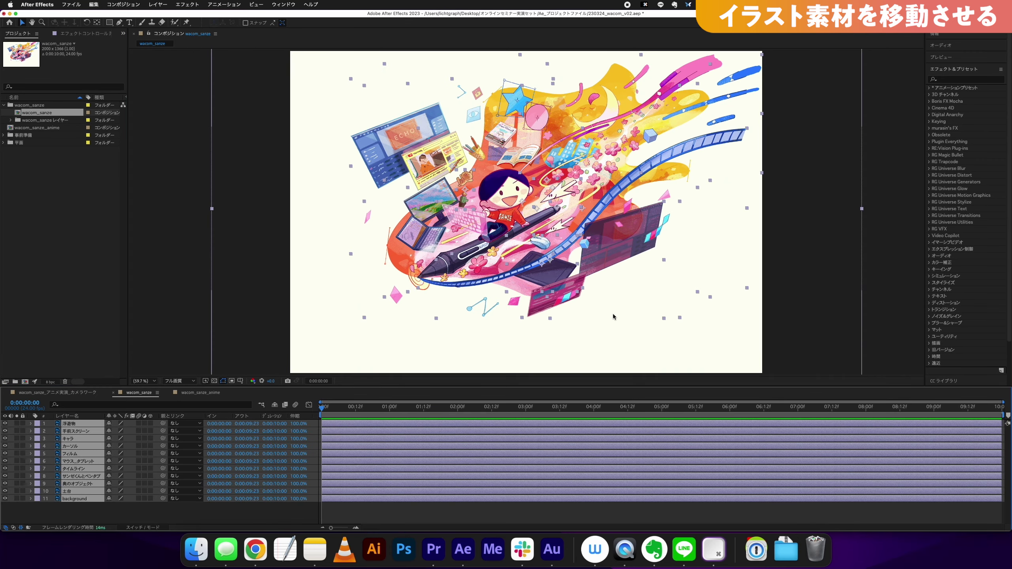
drag(524, 156, 570, 171)
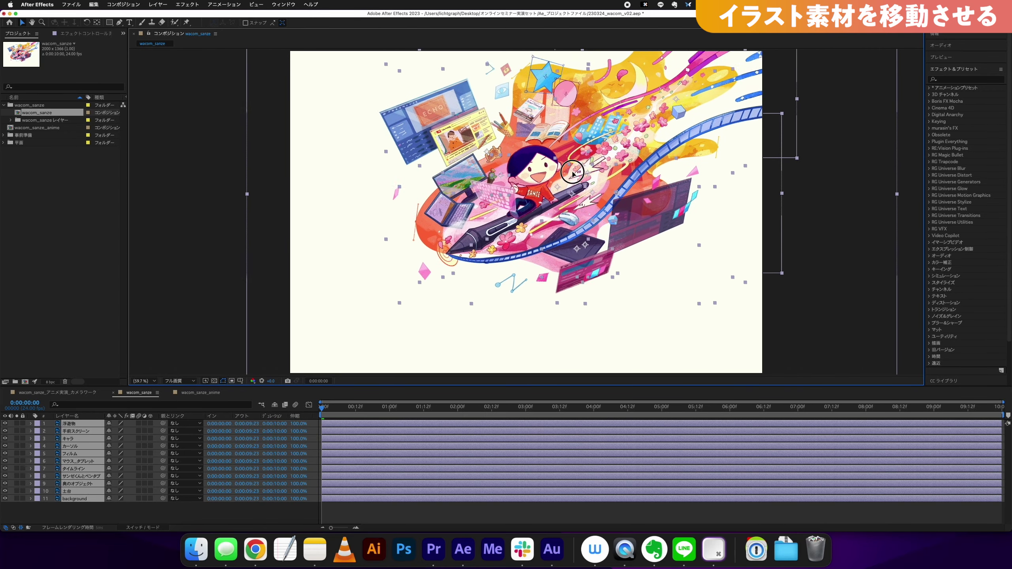
key(super+z)
key(super+z)
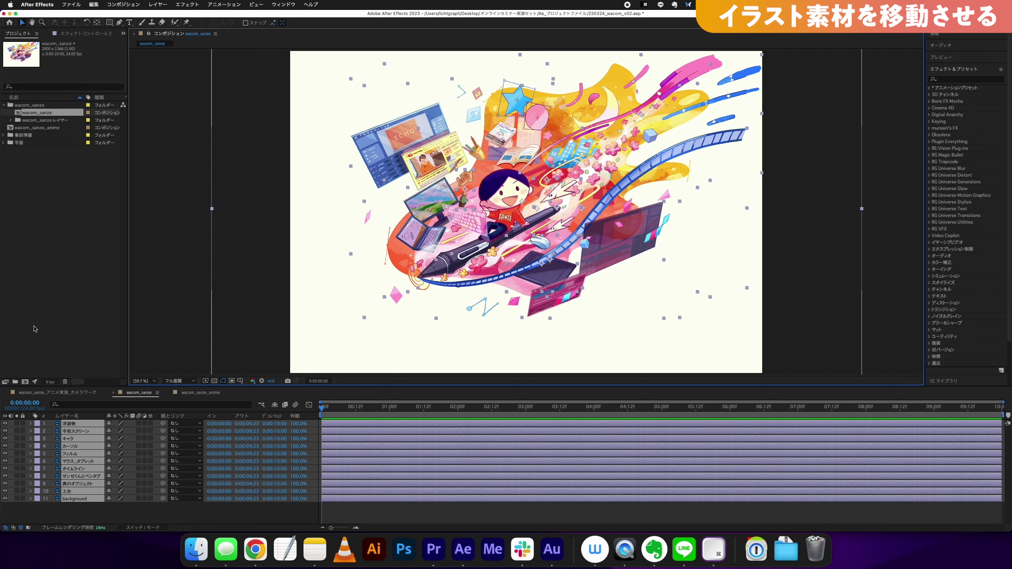
Step: Reselect layers 浮遊物 through background and copy all eleven
click(96, 514)
click(80, 424)
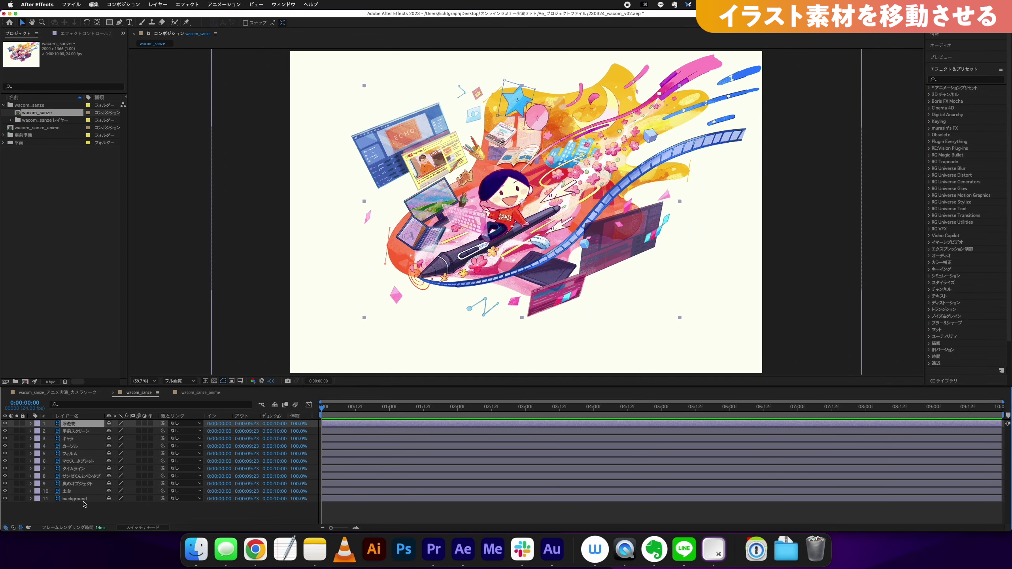
shift+click(85, 501)
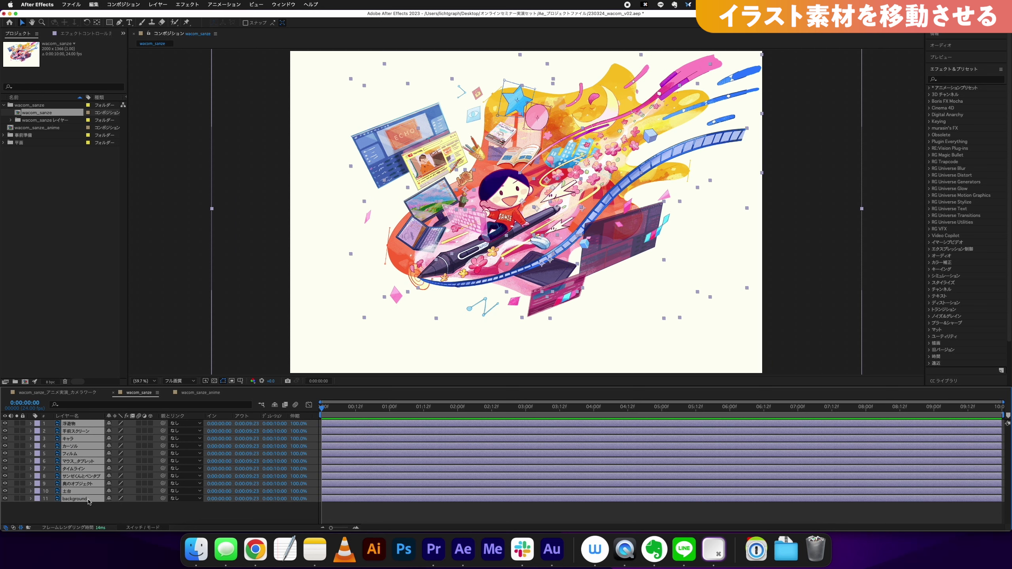
key(c)
Step: Paste the 11 copied layers into wacom_sanze_anime and view it at 50% magnification
double_click(36, 130)
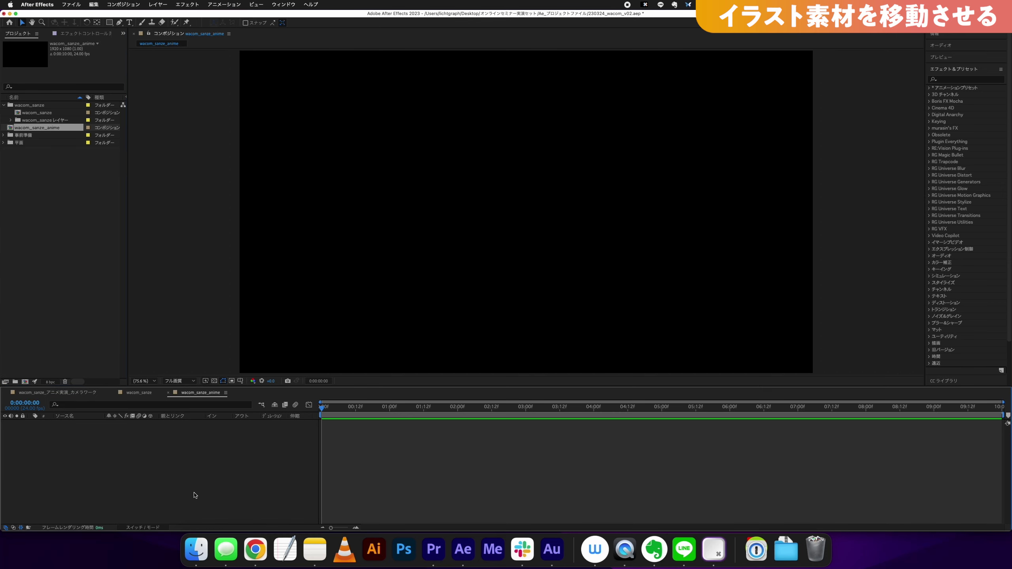
key(super+v)
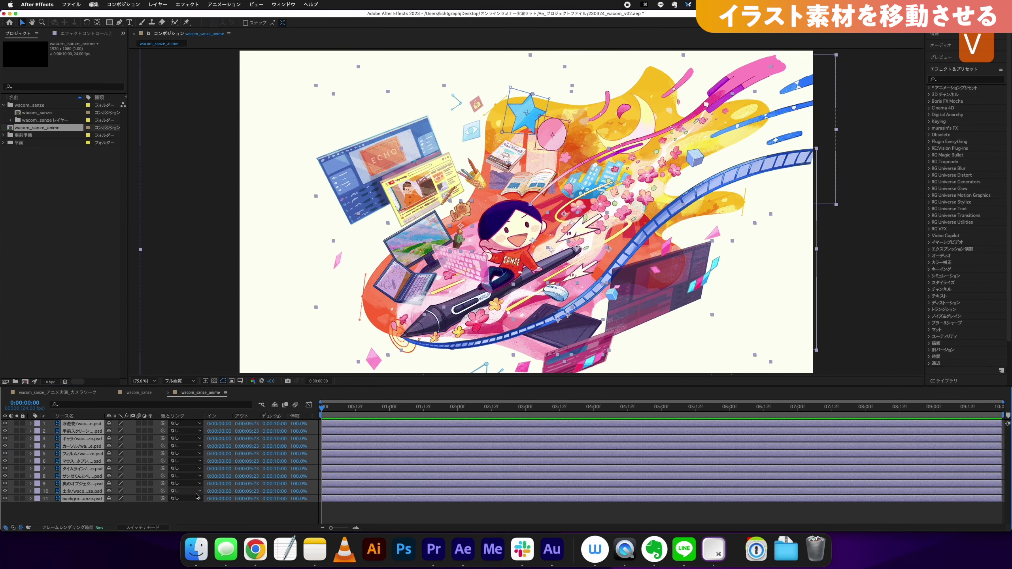
click(145, 381)
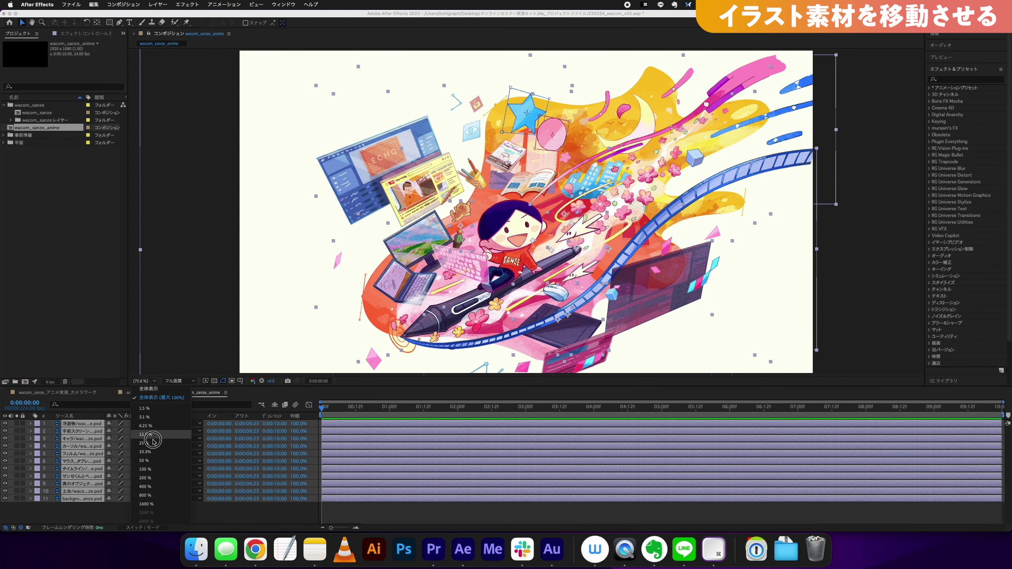
click(154, 461)
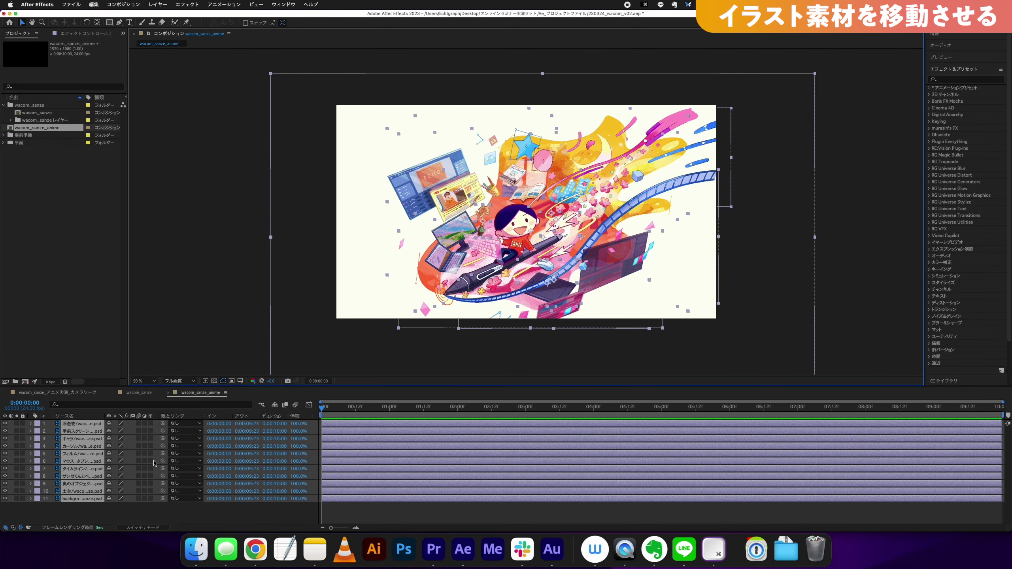
click(151, 381)
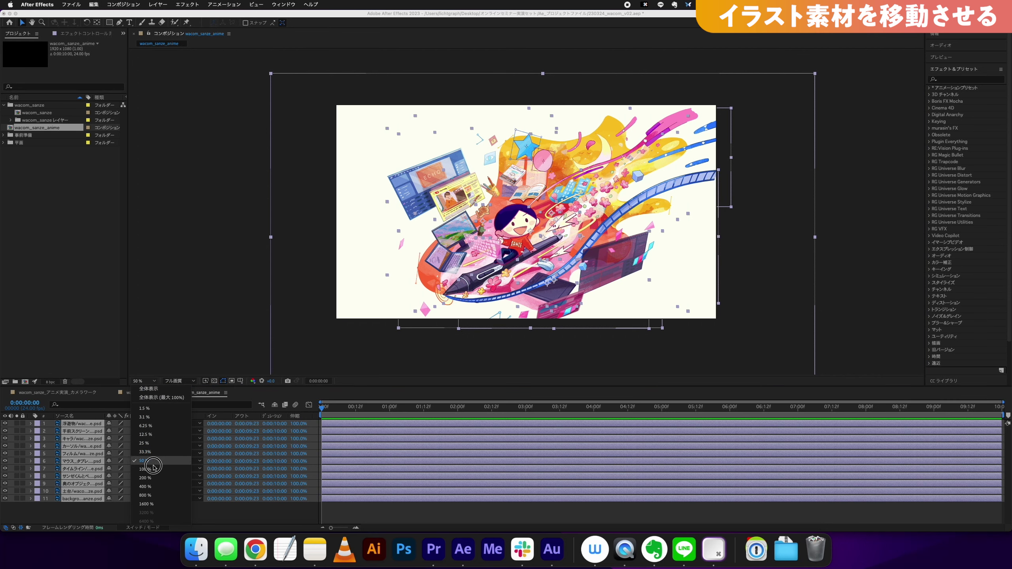
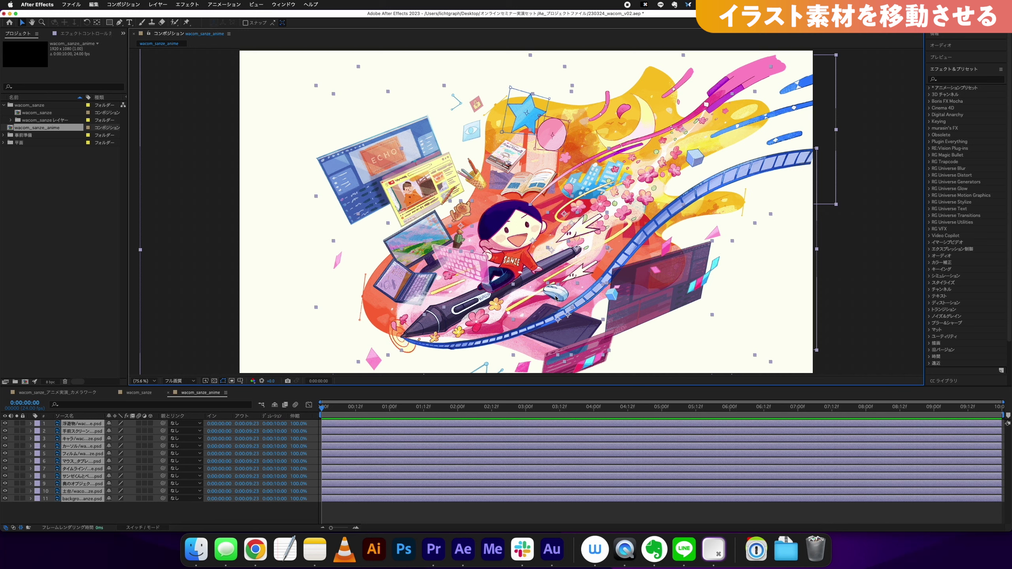
Step: Set the viewer to 50% magnification and drag all illustration layers up and left together
click(150, 381)
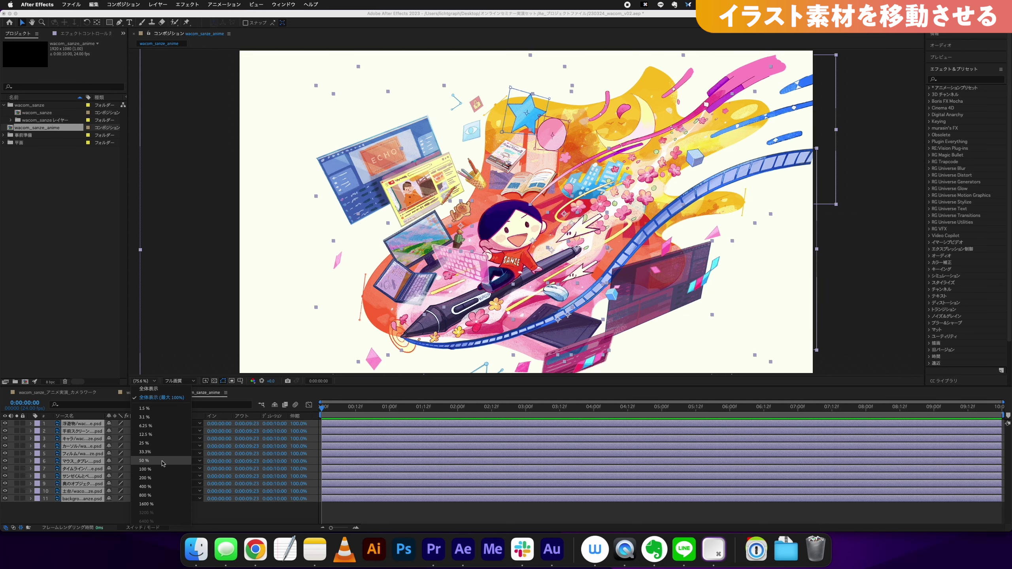
click(163, 463)
drag(610, 234, 598, 216)
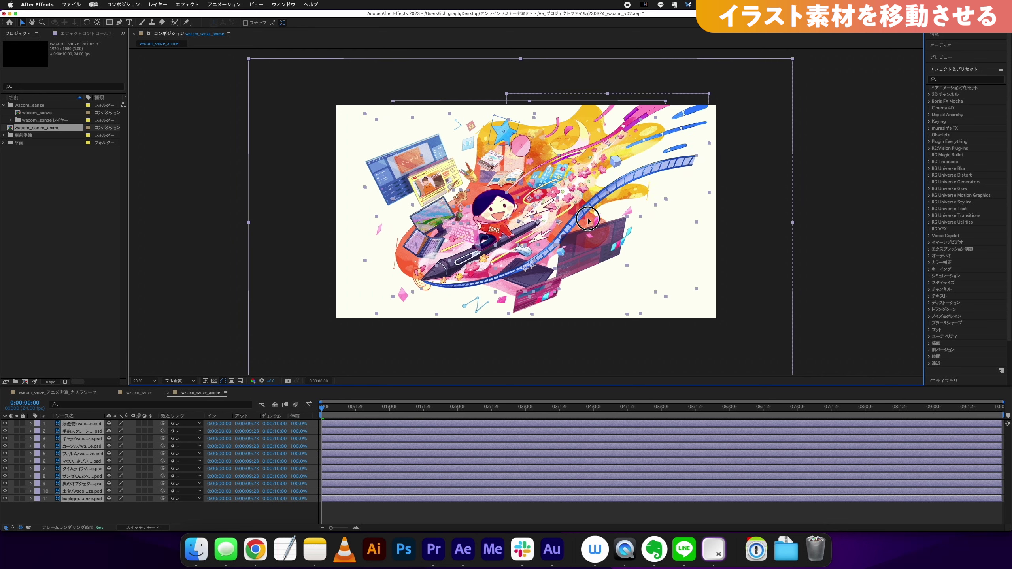
mouse_move(599, 216)
mouse_down()
mouse_move(565, 172)
mouse_move(658, 193)
mouse_up()
Step: Undo a trial move of layer 1, then shift all 11 layers slightly left and down
click(103, 505)
click(82, 423)
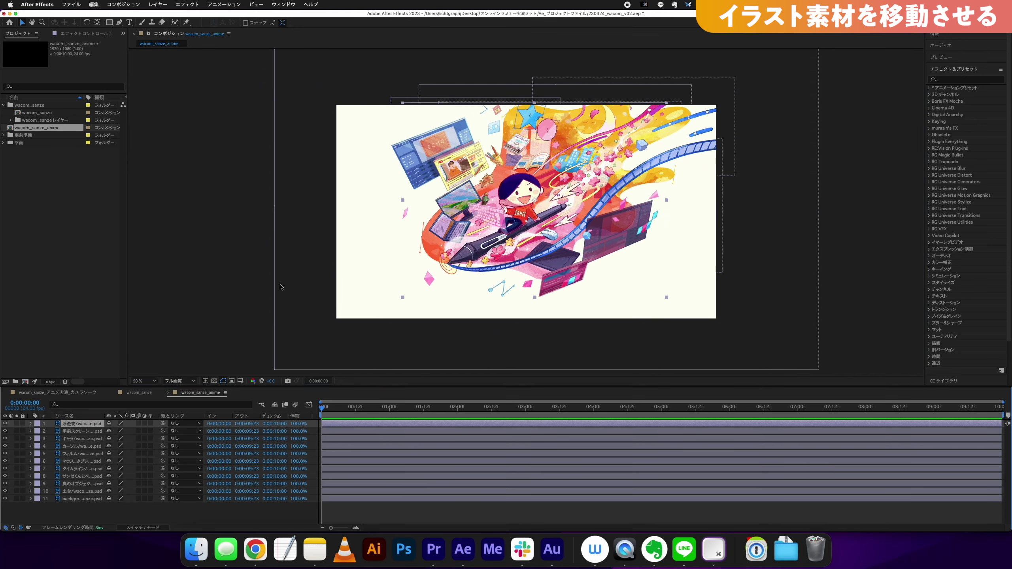
drag(598, 159, 603, 155)
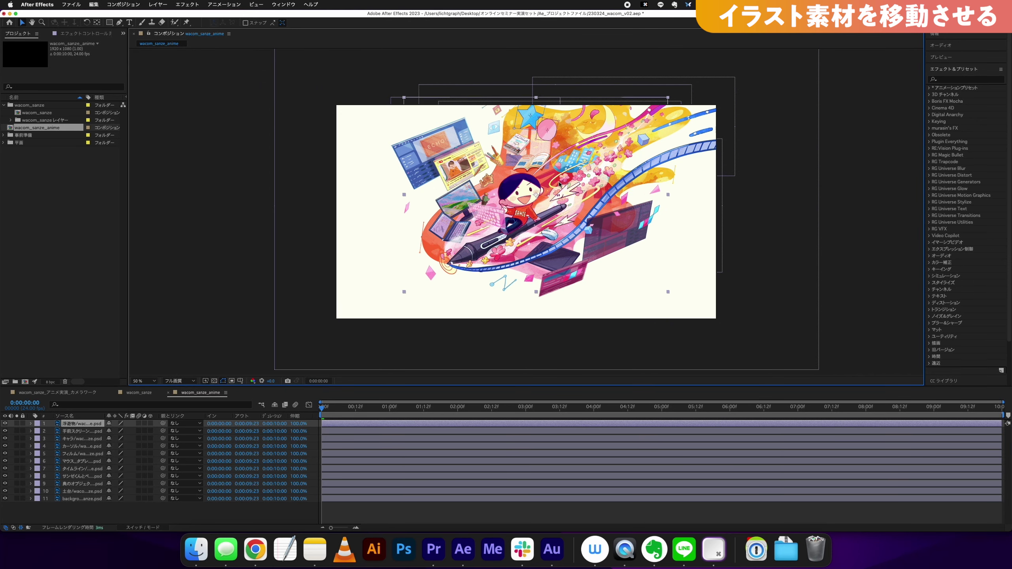
key(super+z)
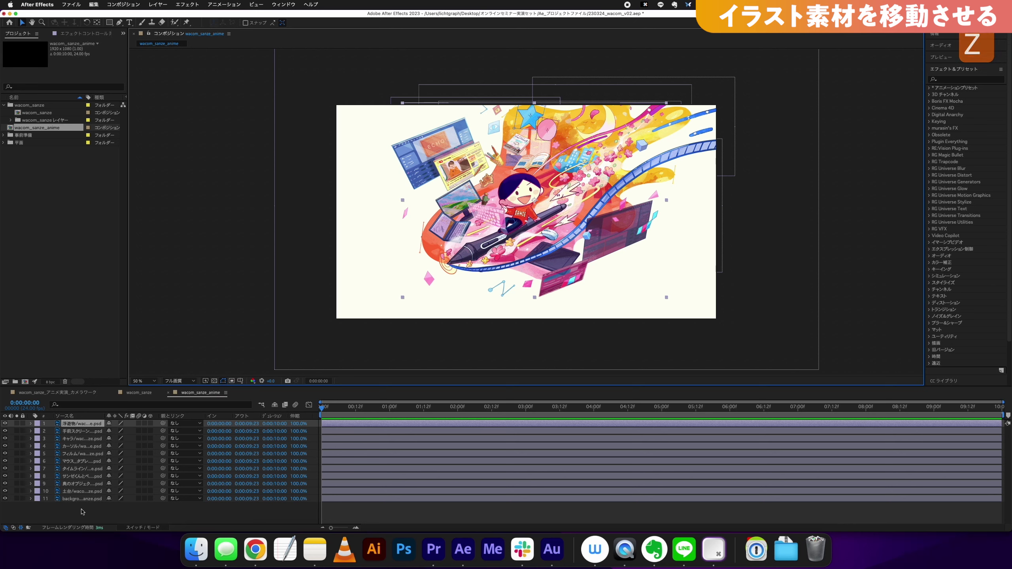
click(83, 425)
key(super+a)
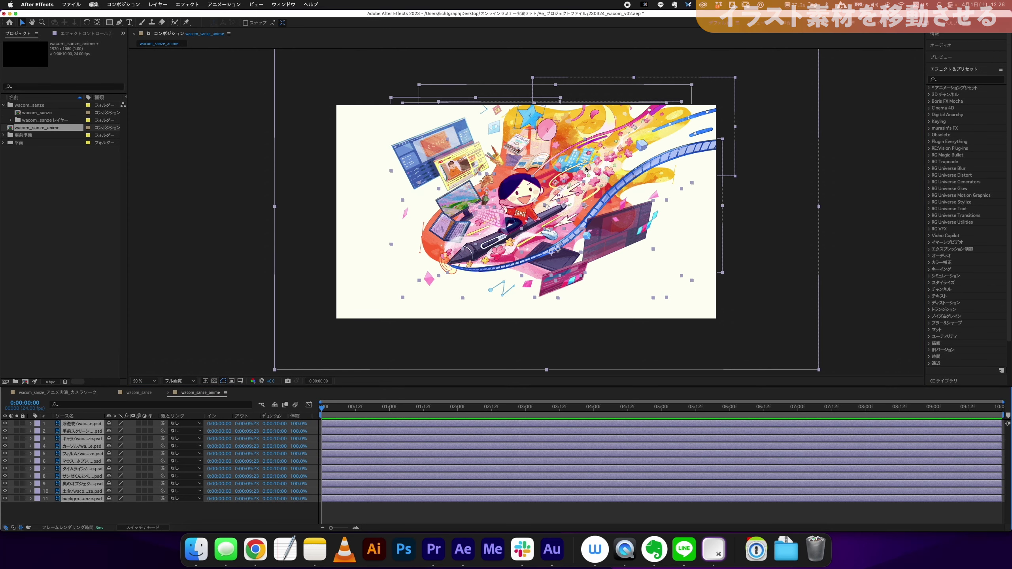
drag(578, 182, 571, 184)
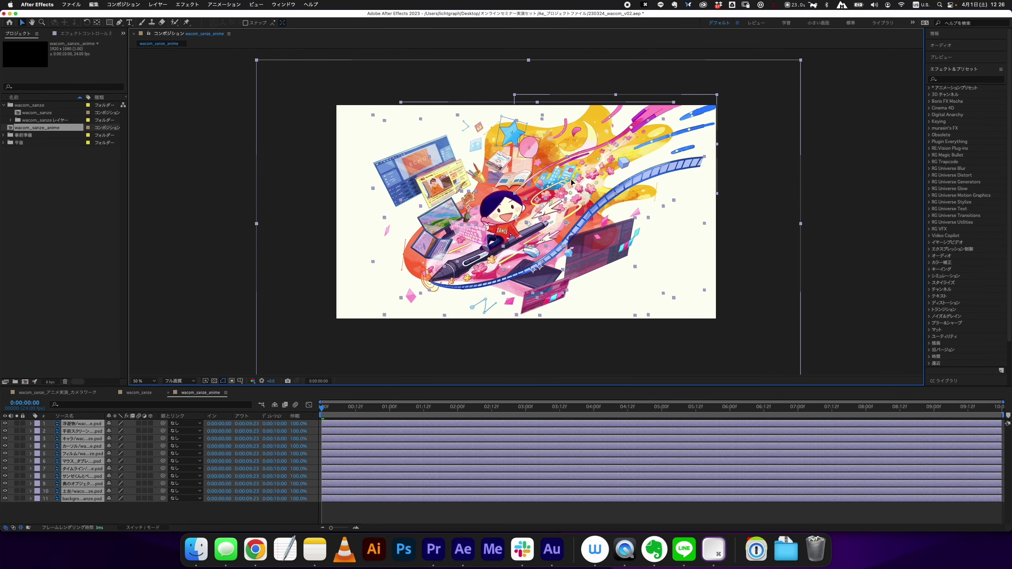
click(122, 505)
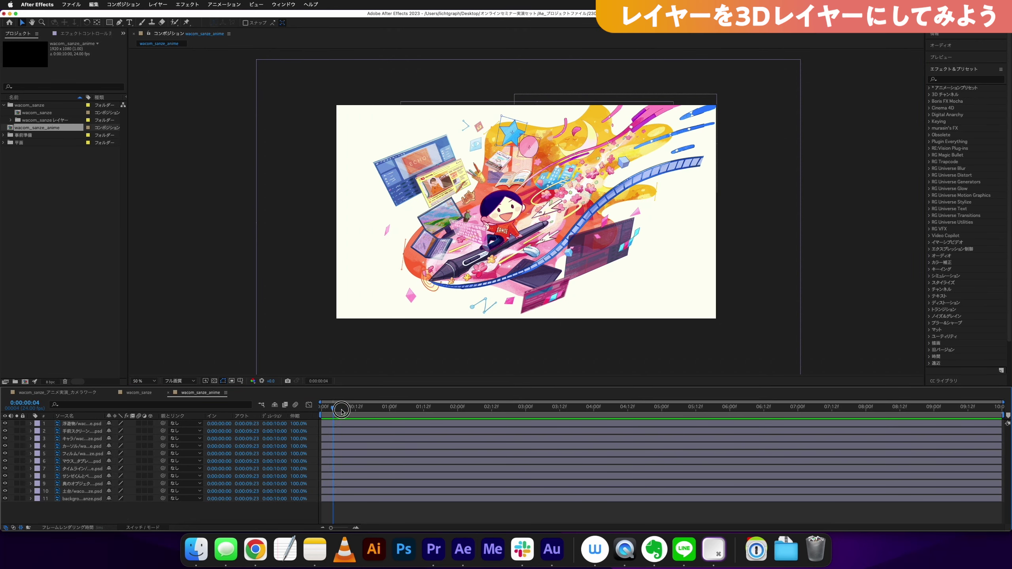
click(79, 424)
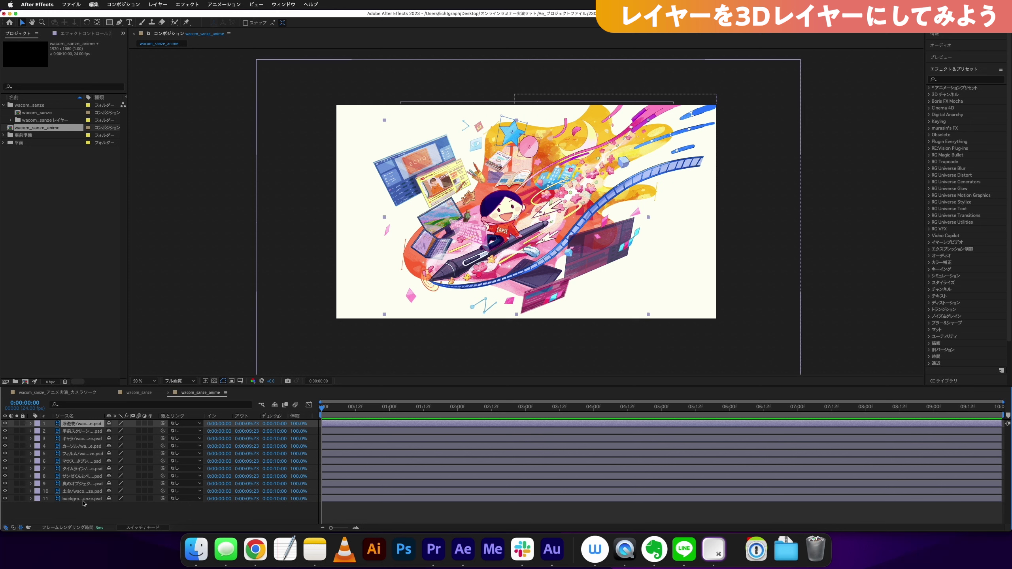
shift+click(80, 499)
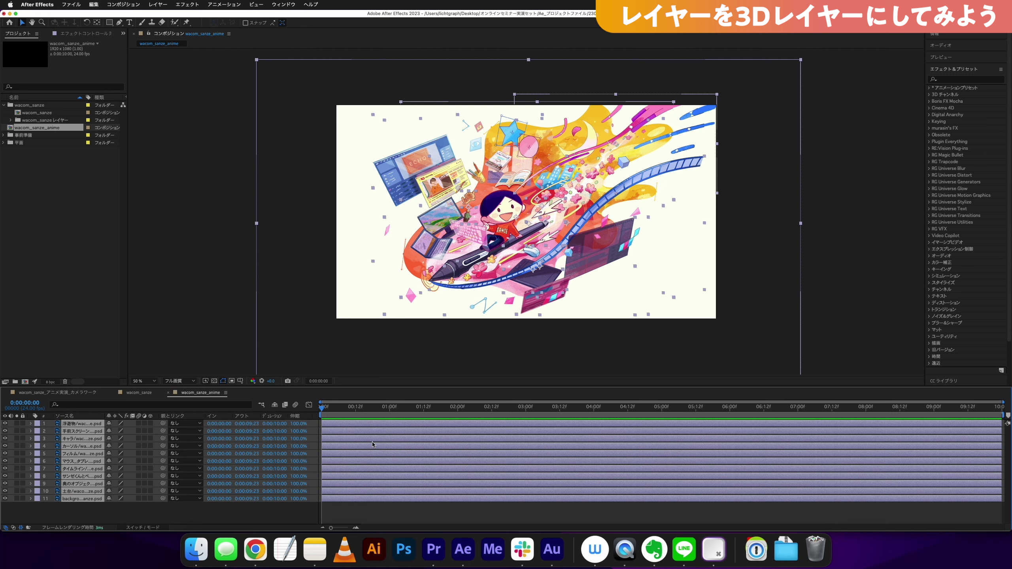
click(83, 524)
click(82, 424)
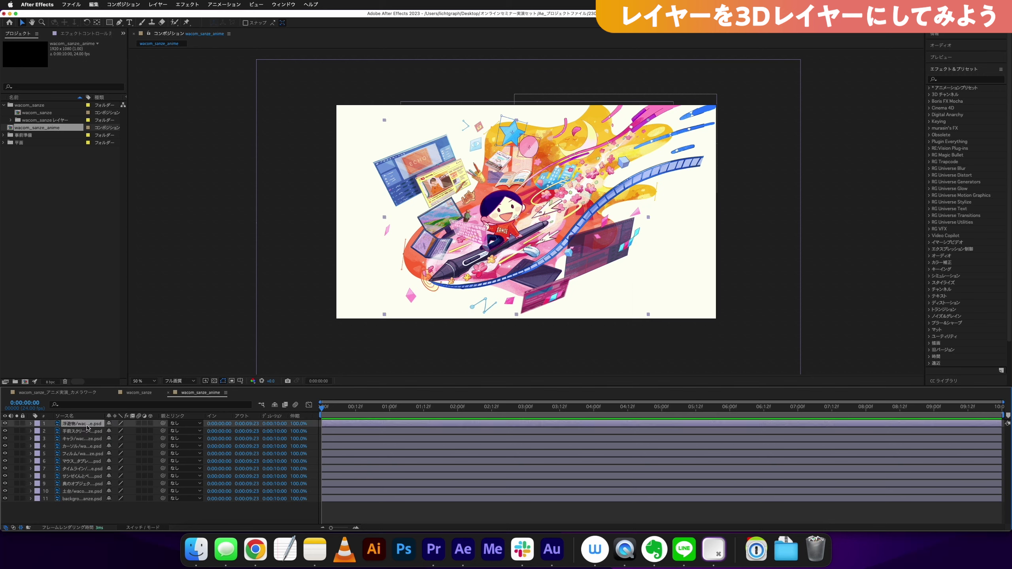
shift+click(82, 498)
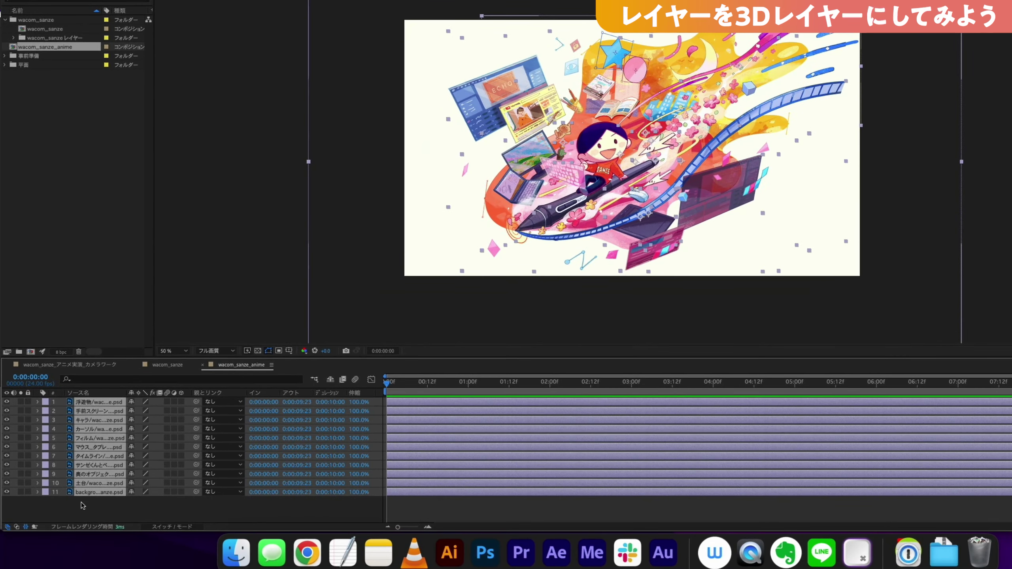
Step: Inspect layer 3's Transform properties (anchor point, position, scale), then collapse it
click(69, 511)
click(93, 421)
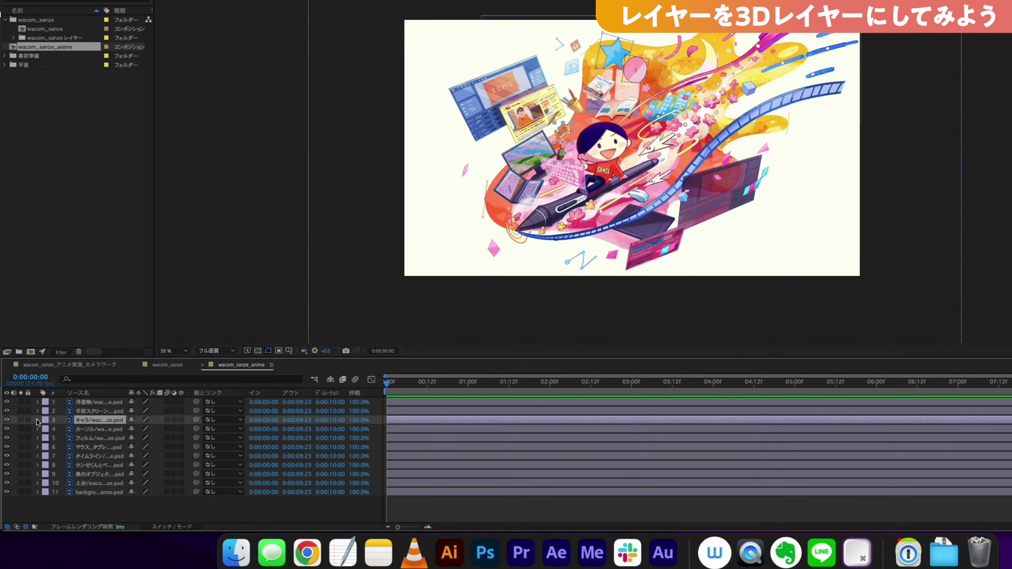
click(38, 421)
click(47, 429)
click(88, 438)
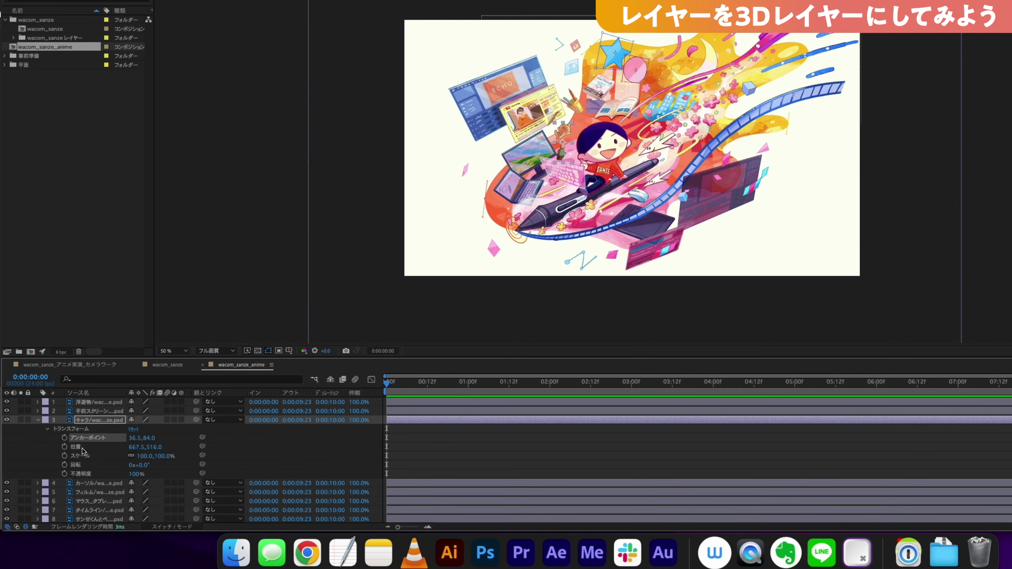
shift+click(85, 455)
click(84, 473)
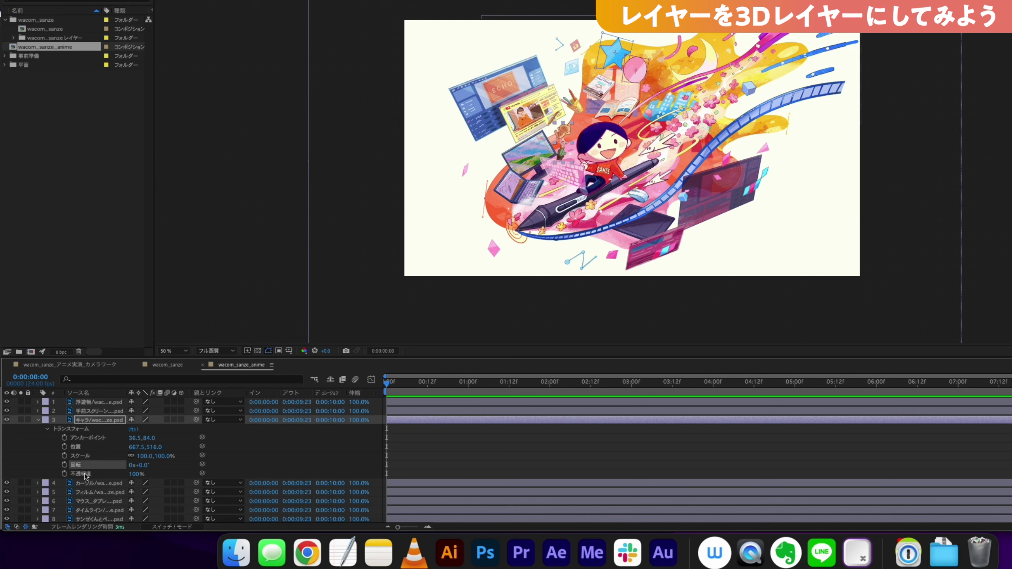
click(90, 437)
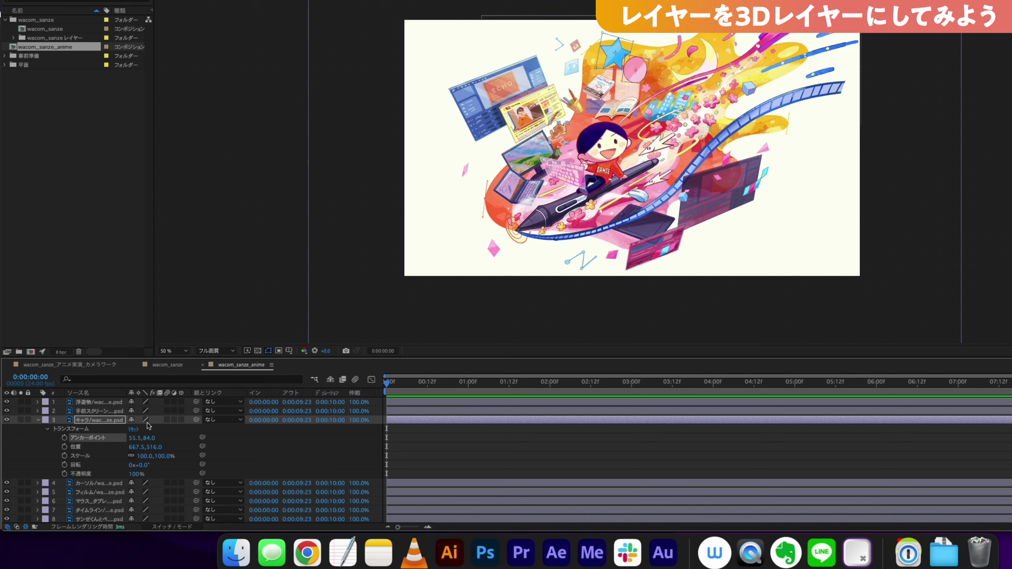
click(38, 421)
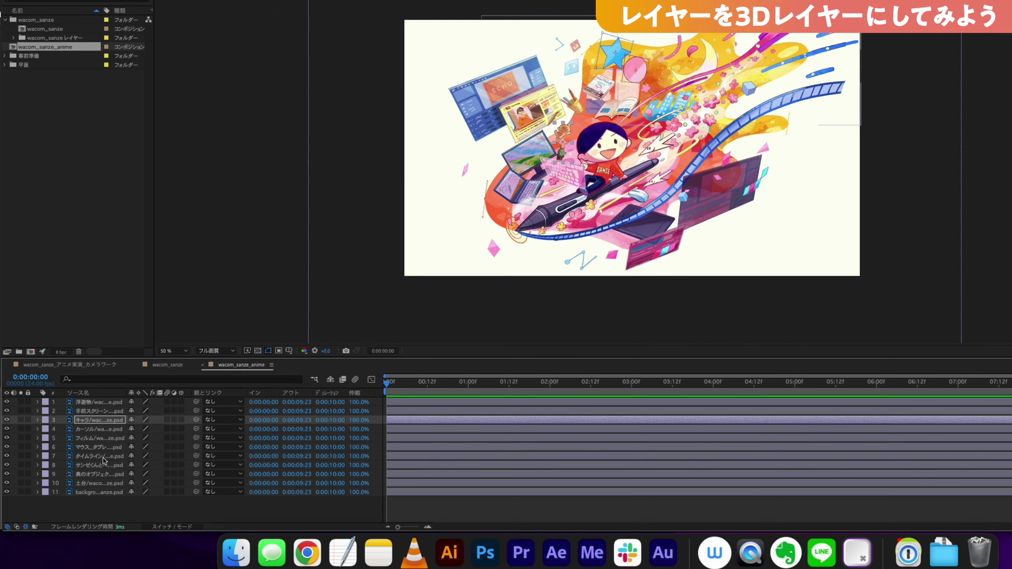
Step: Set layer 8's label colour to Orange, expand its Transform, and enlarge the timeline
click(103, 465)
click(45, 465)
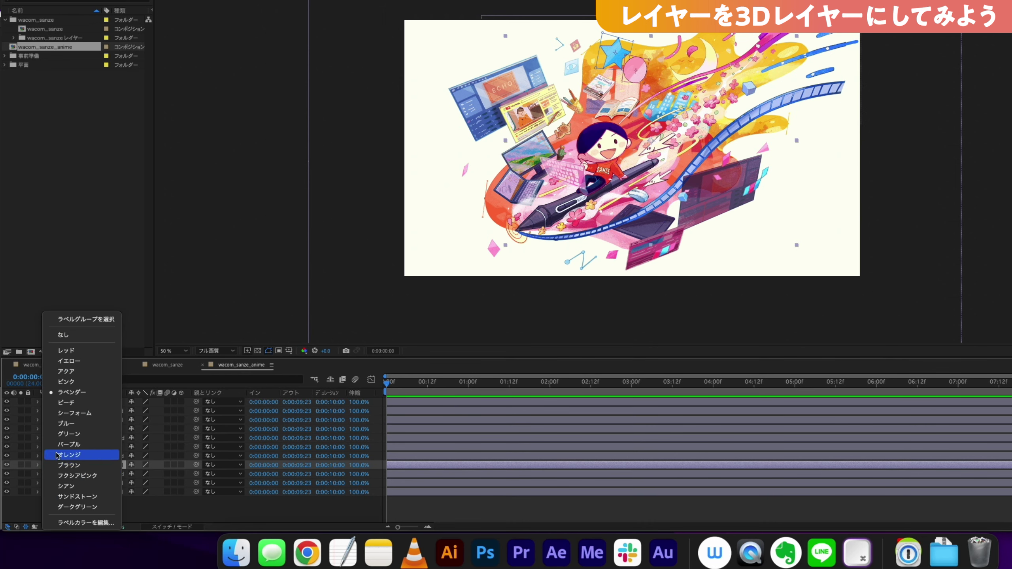
click(73, 455)
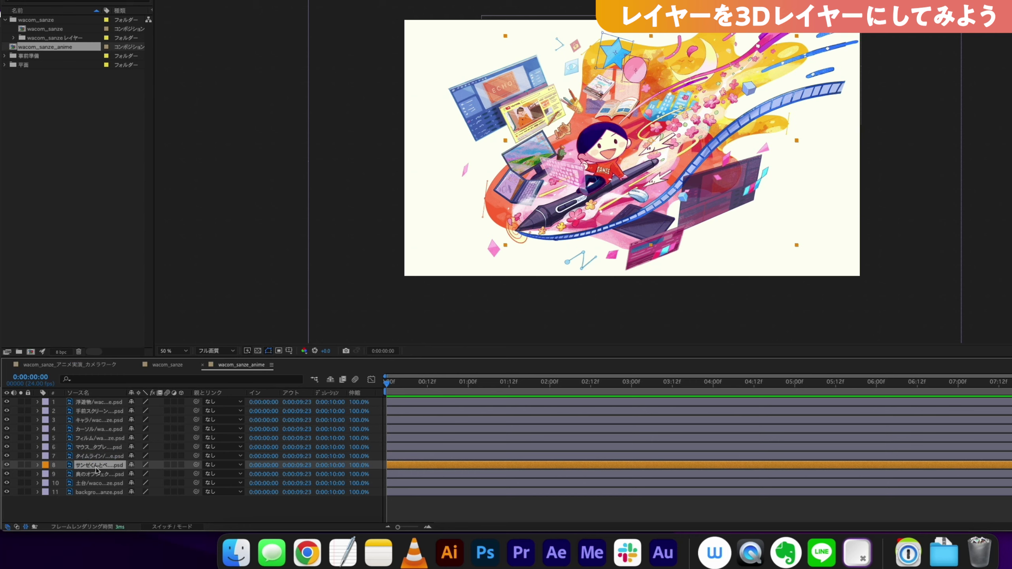
click(38, 465)
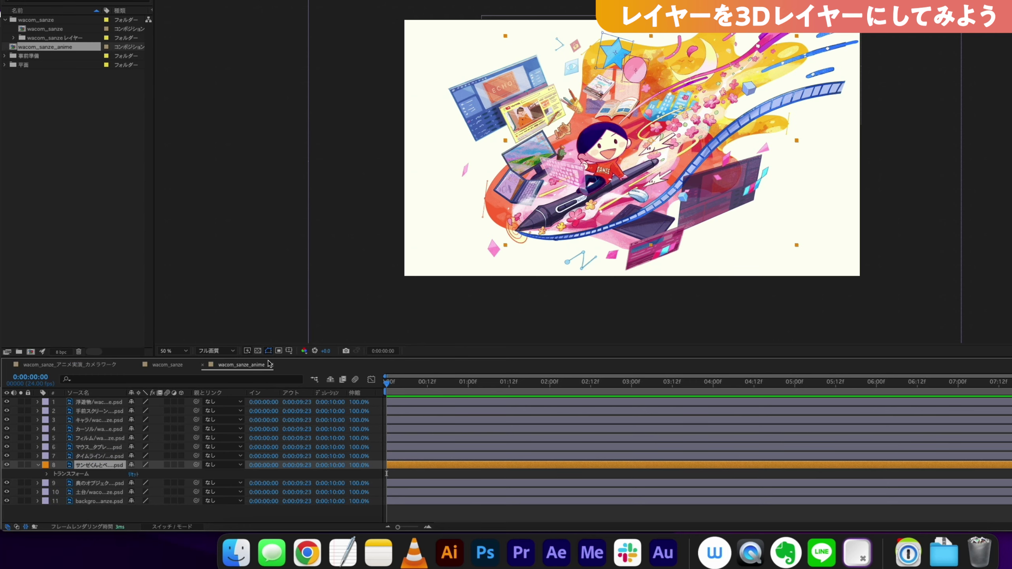
drag(274, 358, 274, 296)
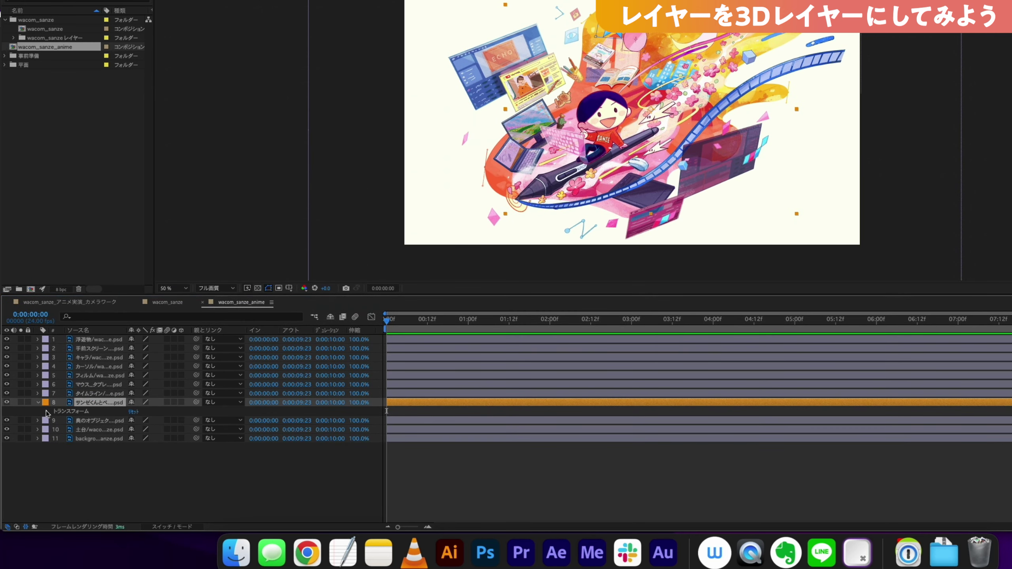
Step: Shift layer 8's Position to the right and review its Transform properties
click(48, 412)
click(75, 429)
mouse_move(138, 429)
mouse_down()
mouse_move(220, 440)
mouse_move(135, 447)
mouse_move(167, 443)
mouse_up()
click(79, 438)
click(108, 448)
click(100, 457)
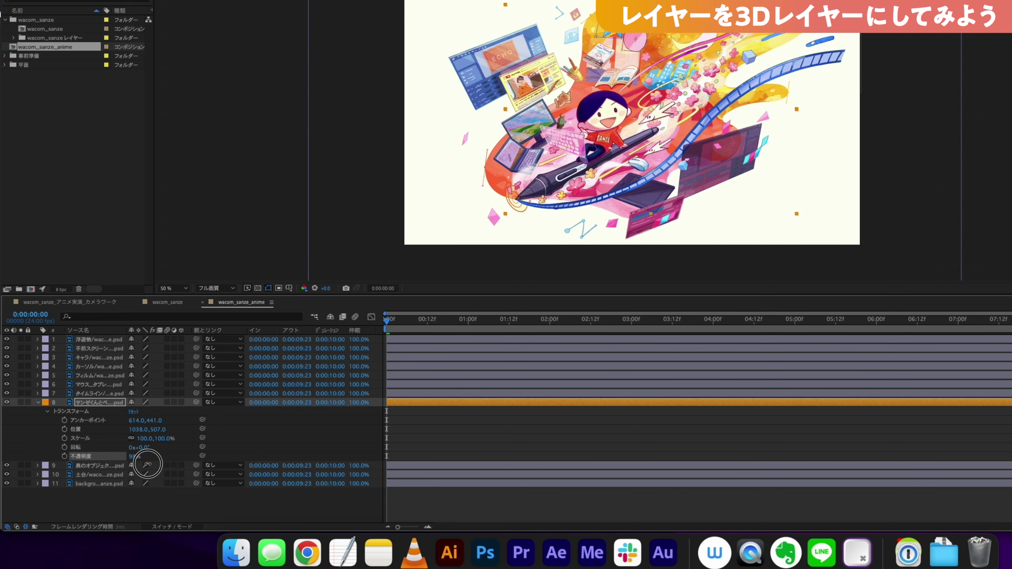
click(91, 420)
click(85, 412)
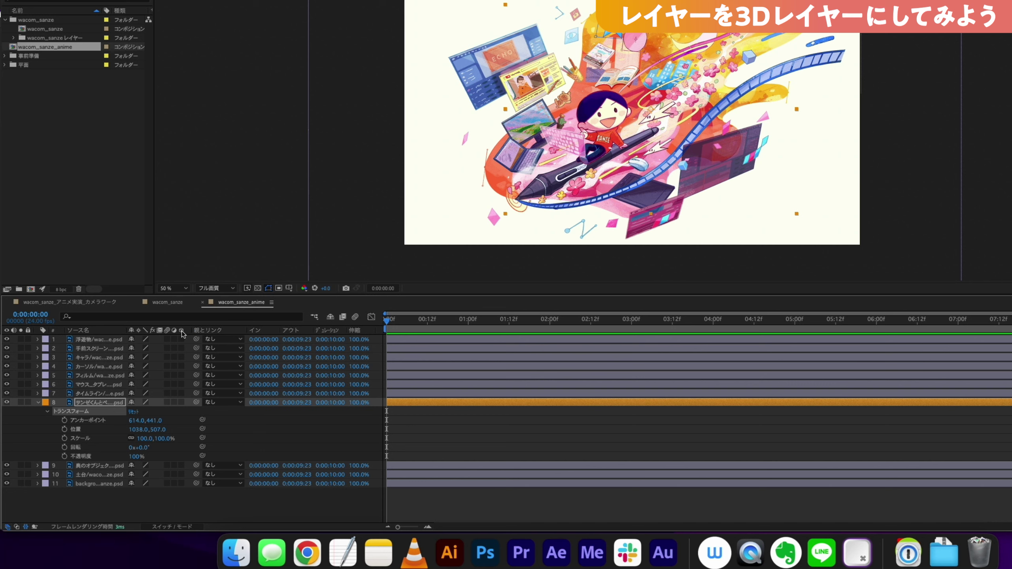
Step: Turn on layer 8's 3D switch after toggling it several times, and scrub its Z position
click(182, 403)
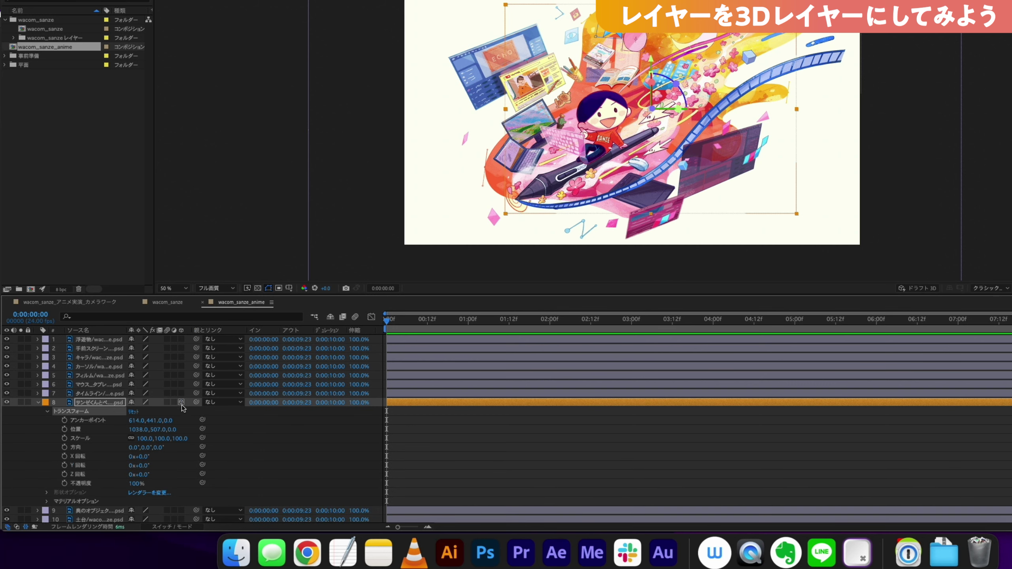
click(95, 430)
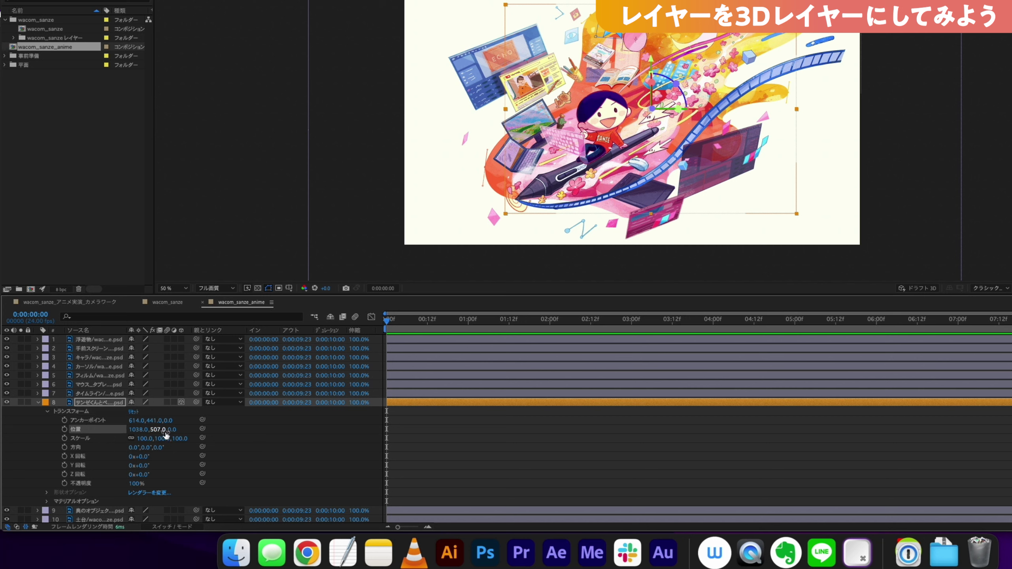
click(89, 458)
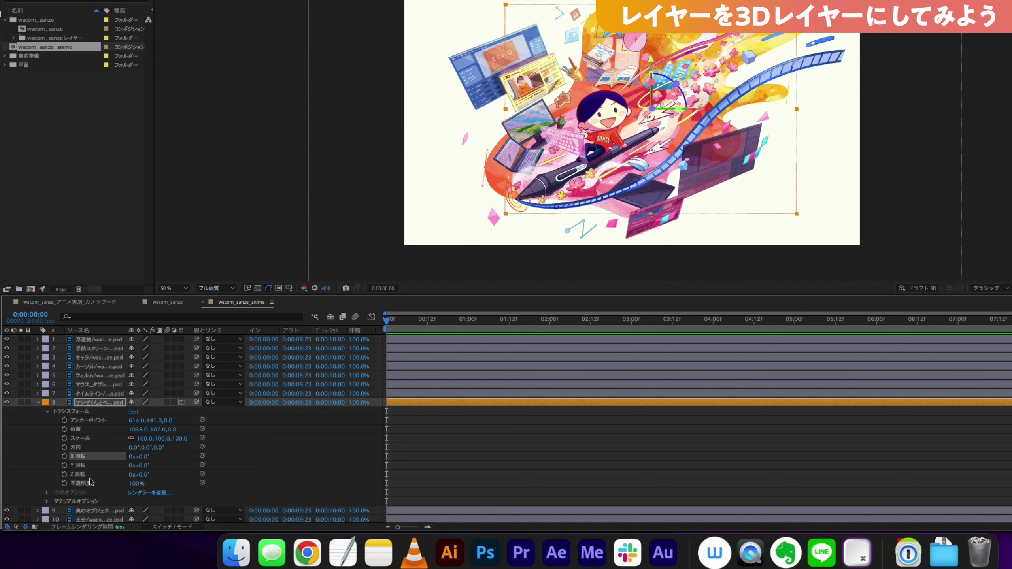
click(182, 402)
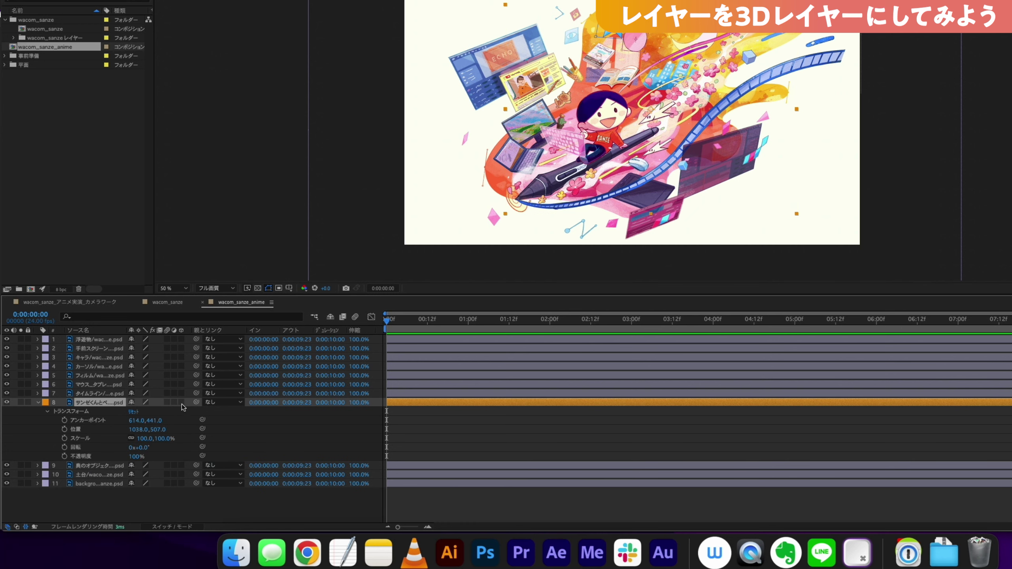
click(181, 402)
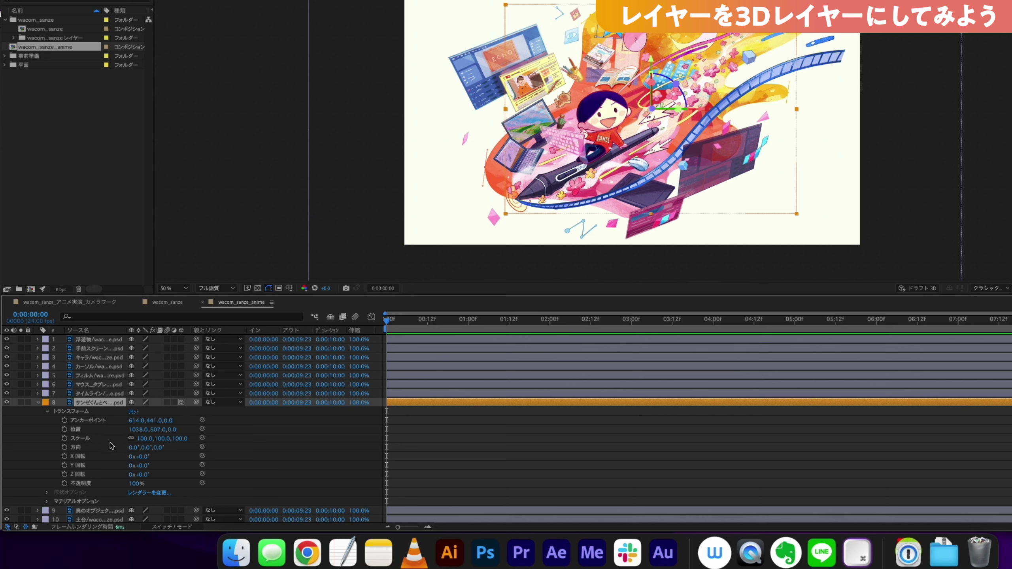
click(95, 430)
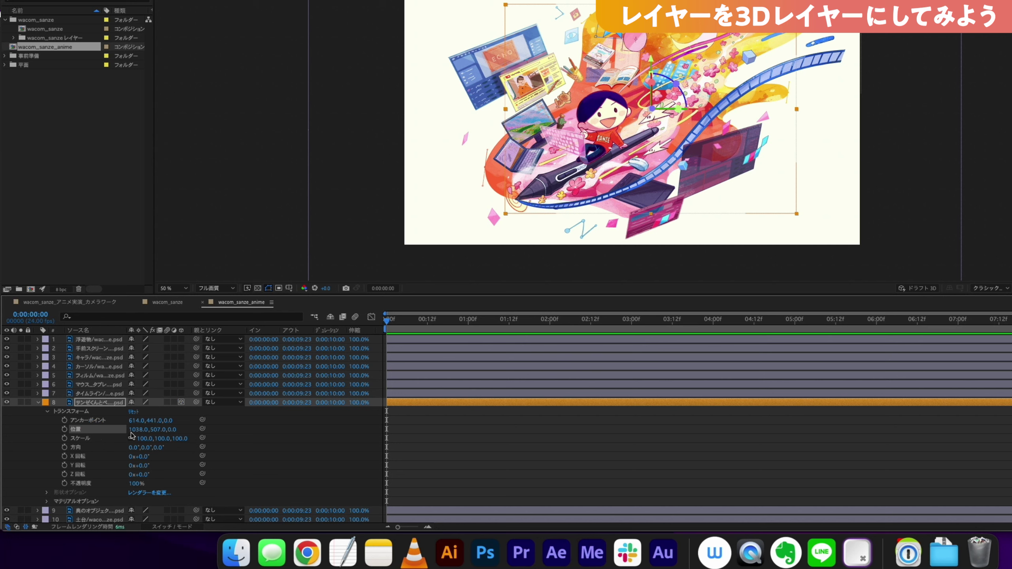
click(181, 403)
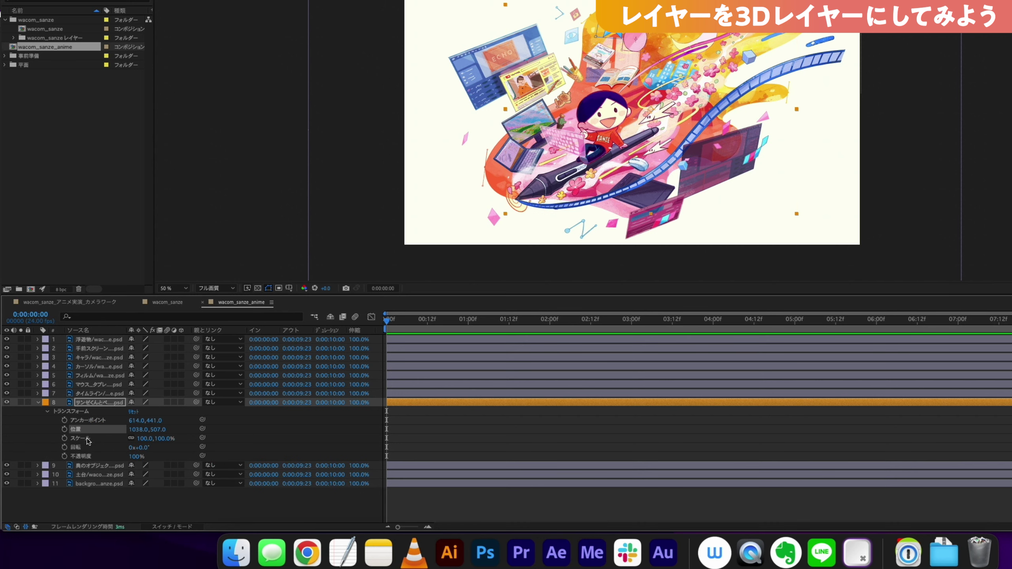
click(182, 403)
click(183, 403)
click(183, 403)
click(183, 402)
click(182, 403)
mouse_move(174, 429)
mouse_down()
mouse_move(155, 448)
mouse_move(172, 430)
mouse_move(135, 431)
mouse_move(257, 414)
mouse_up()
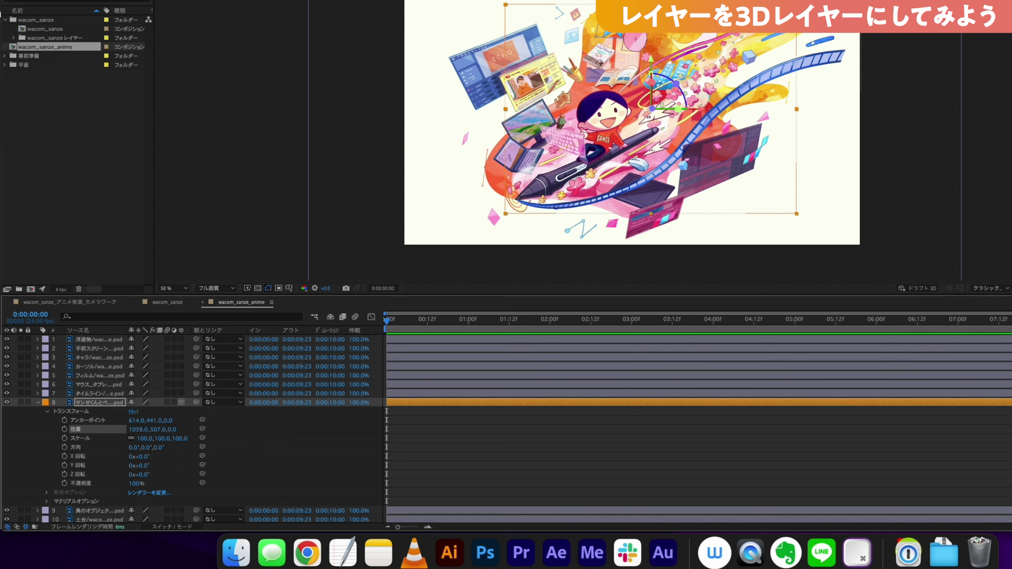
key(F11)
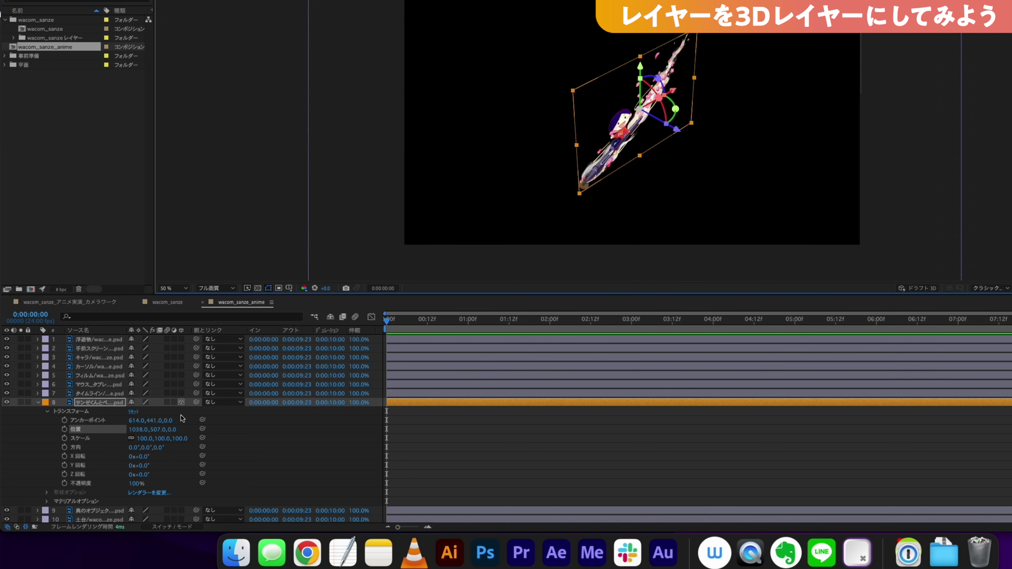
mouse_move(176, 432)
mouse_down()
mouse_move(219, 421)
mouse_move(680, 388)
mouse_move(348, 357)
mouse_move(112, 384)
mouse_move(415, 383)
mouse_move(130, 399)
mouse_up()
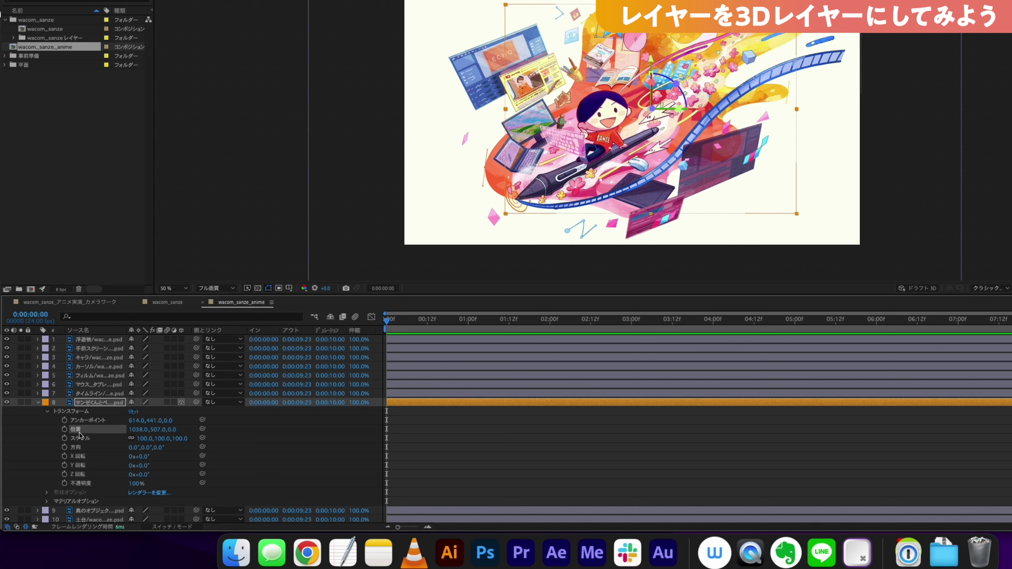
click(90, 457)
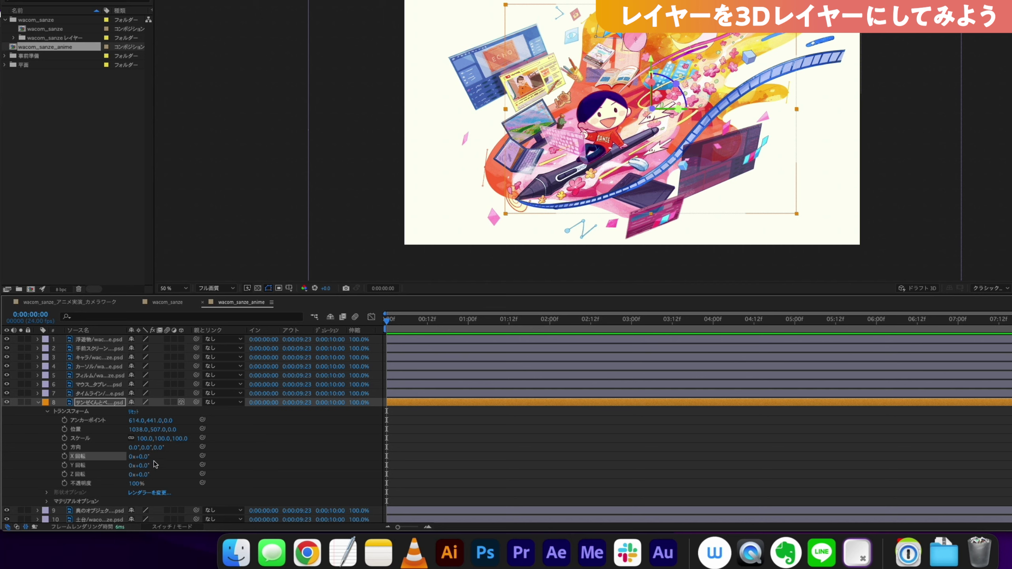
mouse_move(147, 471)
mouse_down()
mouse_move(124, 478)
mouse_move(182, 481)
mouse_move(177, 497)
mouse_up()
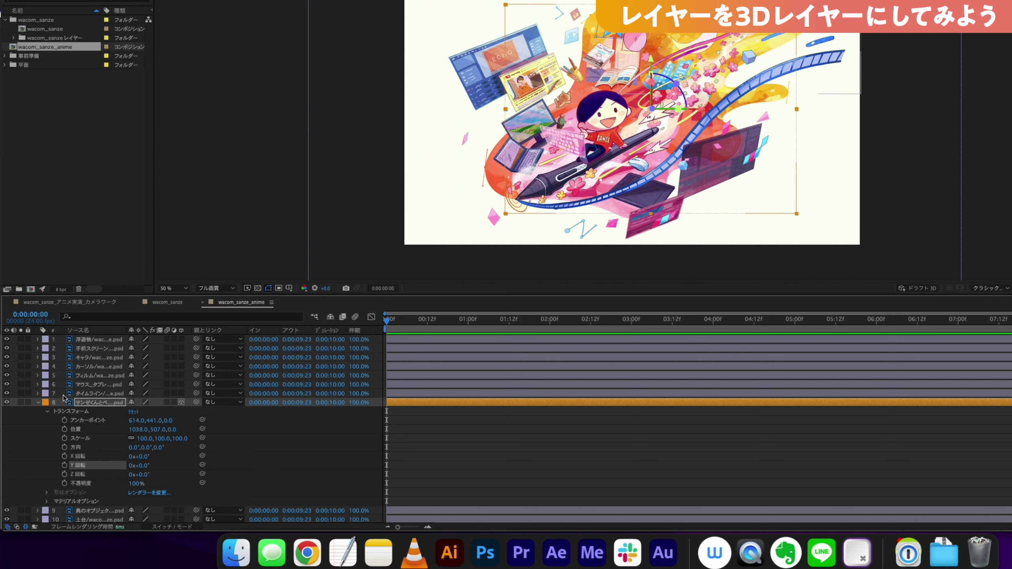
click(87, 404)
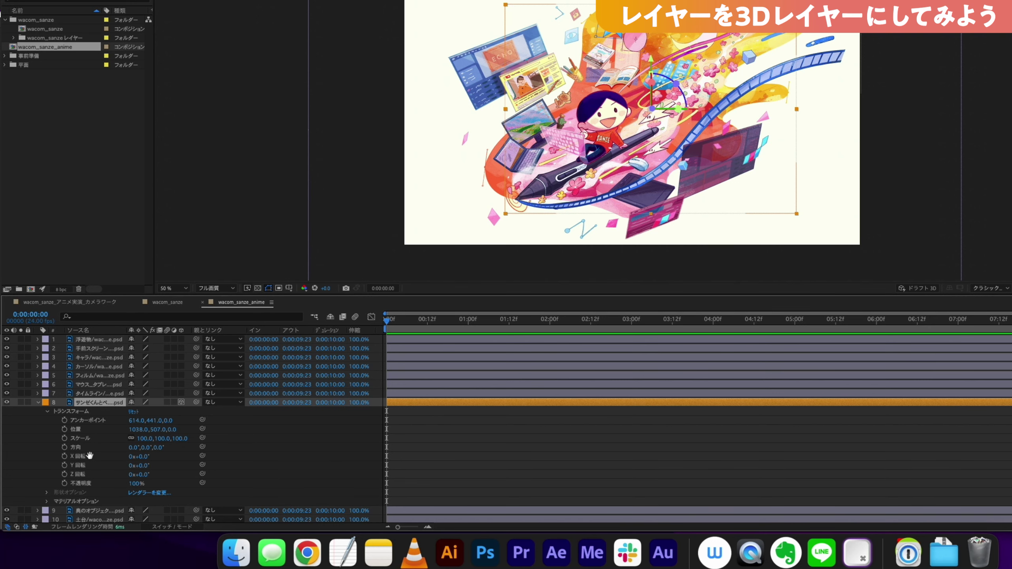
drag(89, 454, 91, 445)
scroll(85, 456, up, 1)
click(37, 403)
Step: Select layers 1 through 10 and switch them all to 3D layers
click(37, 402)
click(37, 402)
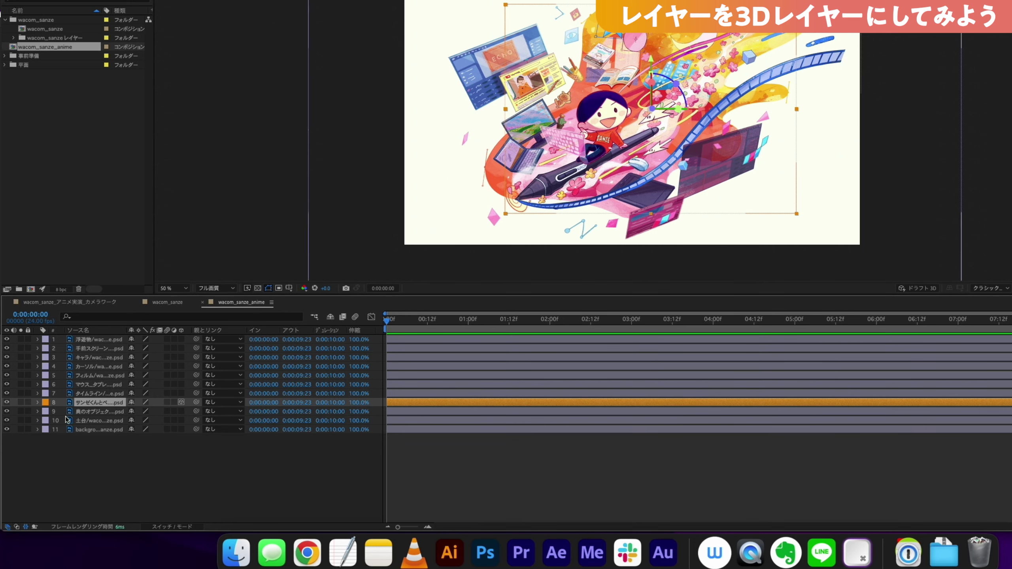
click(102, 340)
shift+click(105, 421)
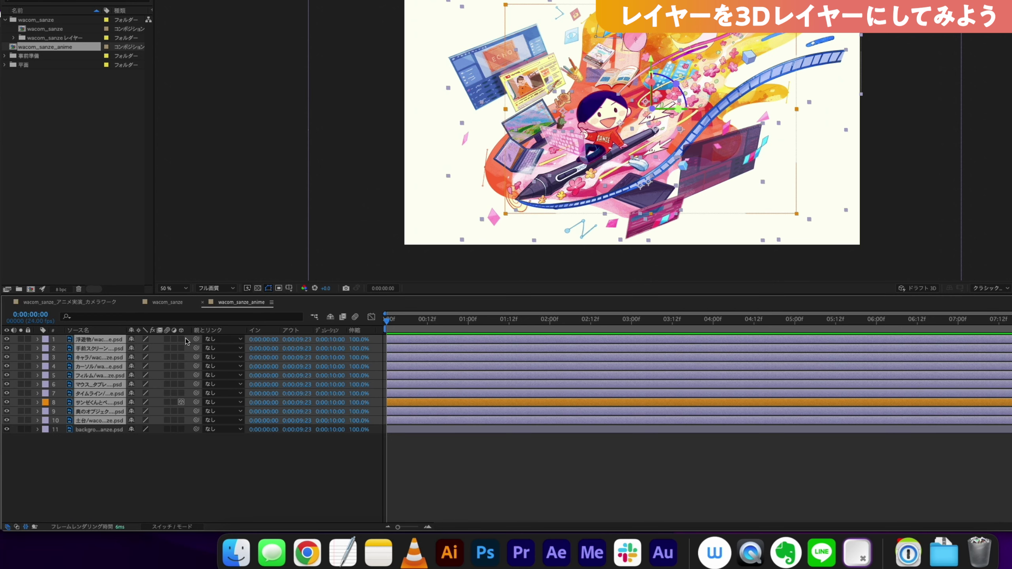
click(182, 393)
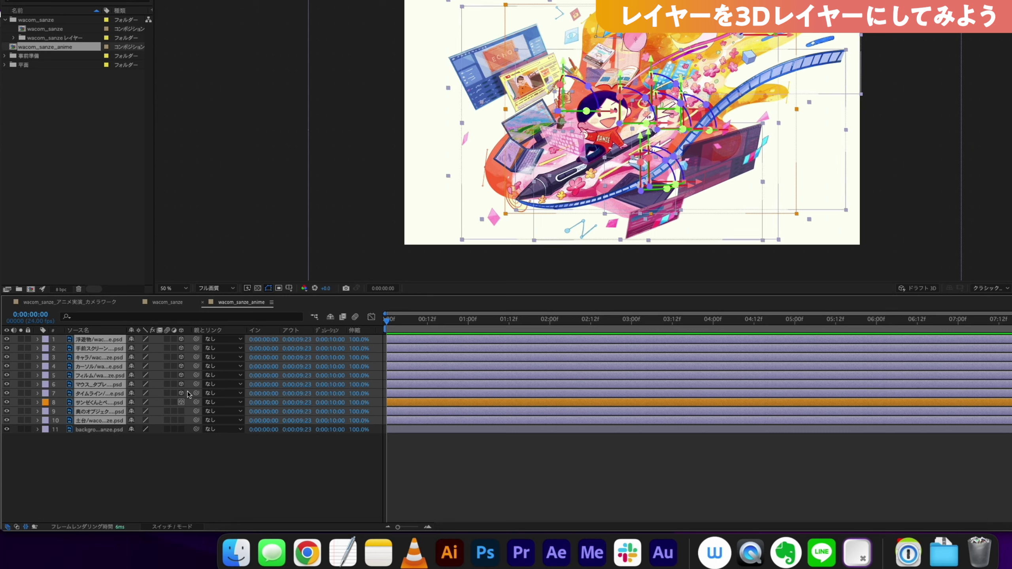
click(182, 421)
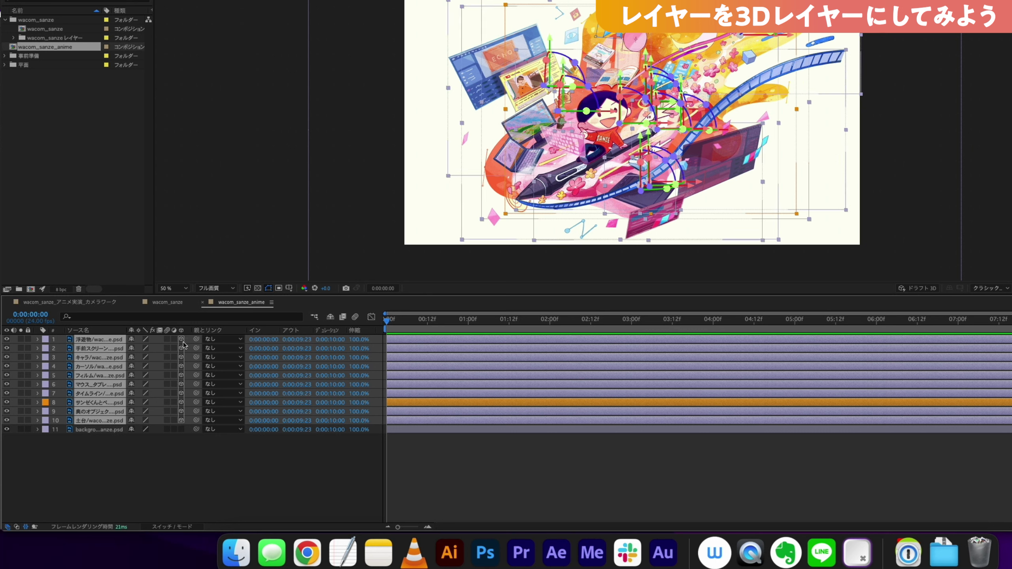
Step: Check layer 1's new 3D Transform properties, then collapse it and select layer 7
click(185, 472)
click(100, 339)
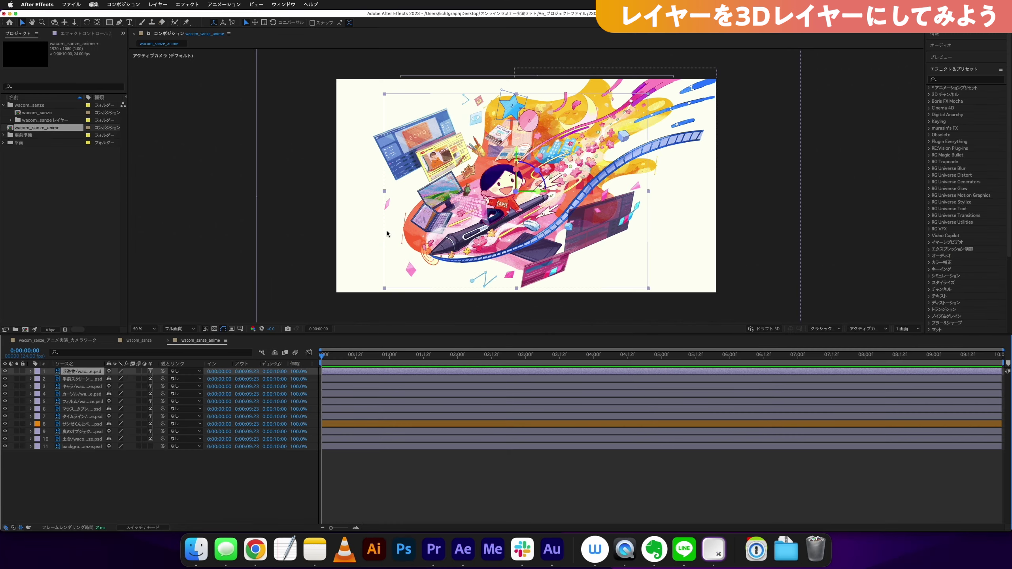
click(31, 371)
click(38, 379)
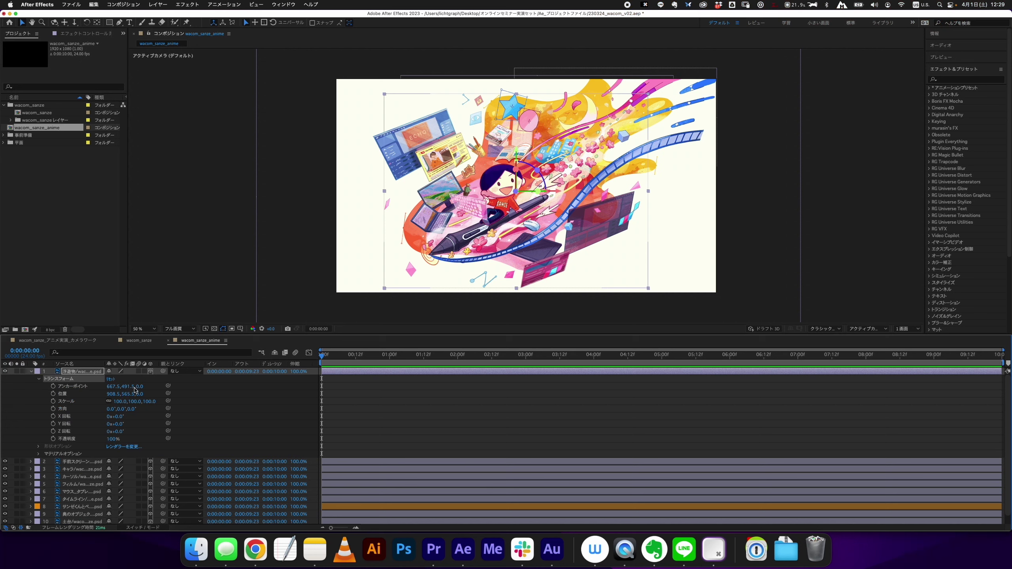
click(31, 373)
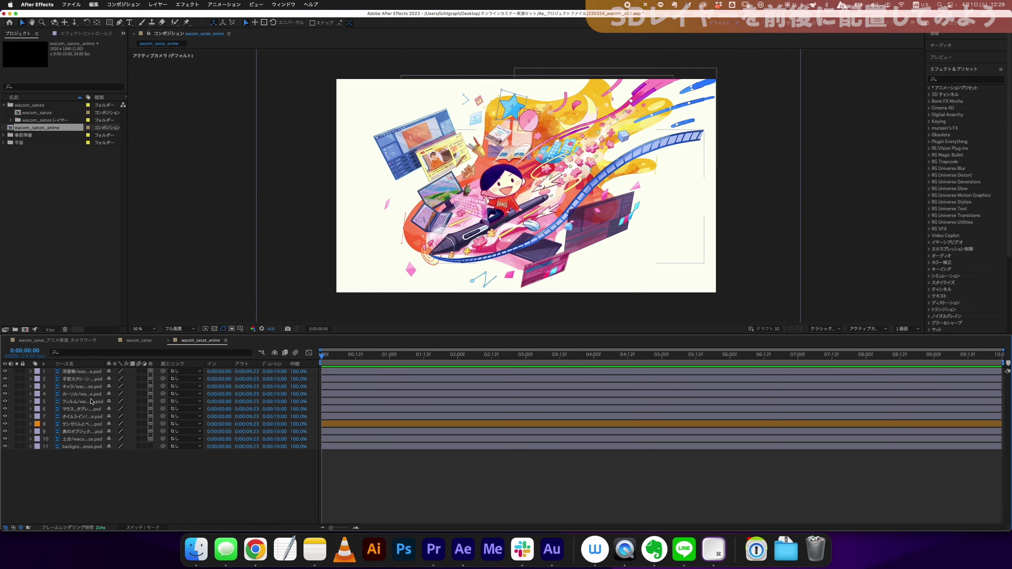
click(86, 416)
Step: With layer 8 selected, switch the 3D view to Custom View 1
click(91, 424)
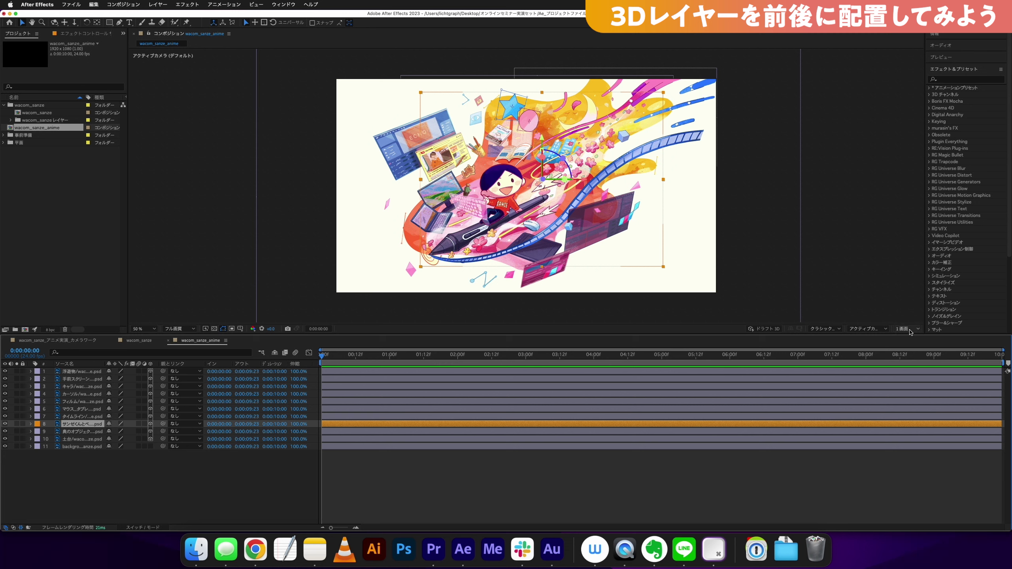
click(869, 329)
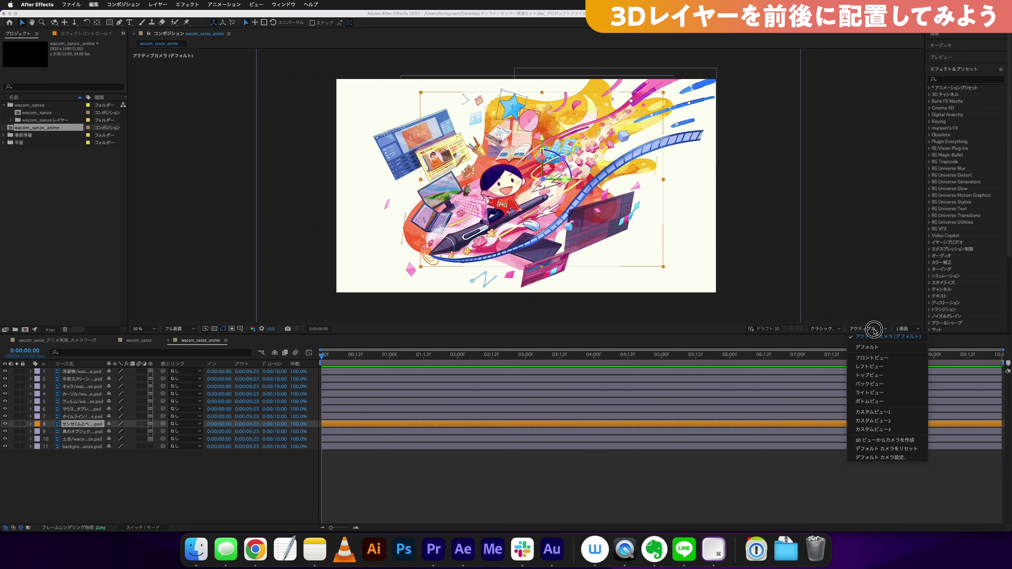
click(876, 414)
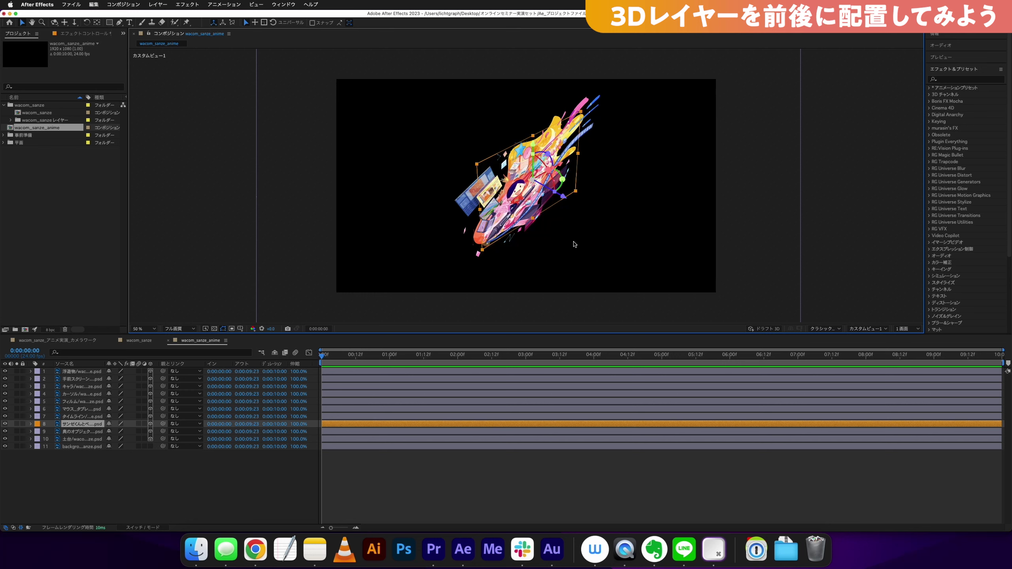
Step: Orbit the custom view to an angled perspective, then pan the artwork down
key(c)
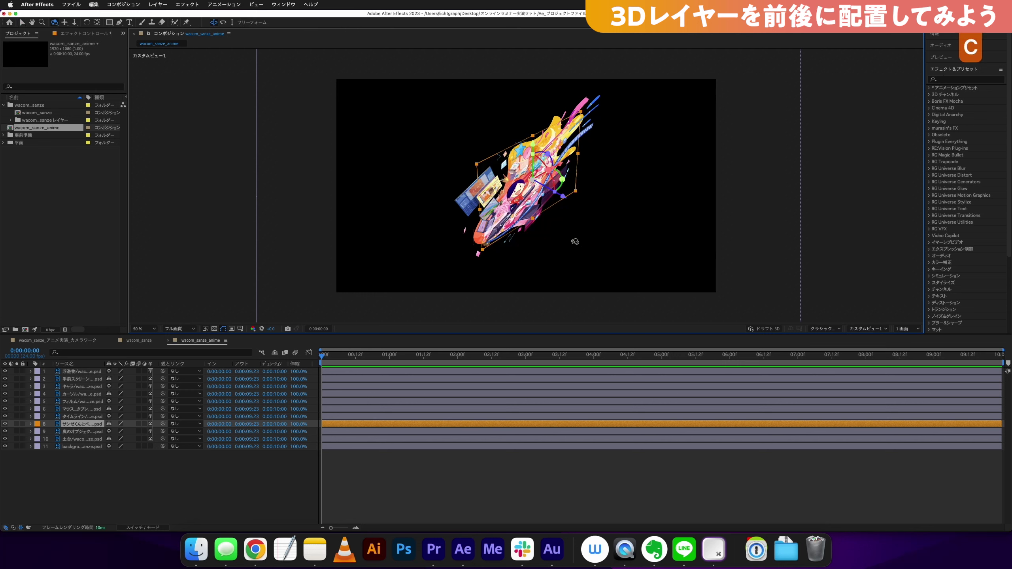
key(c)
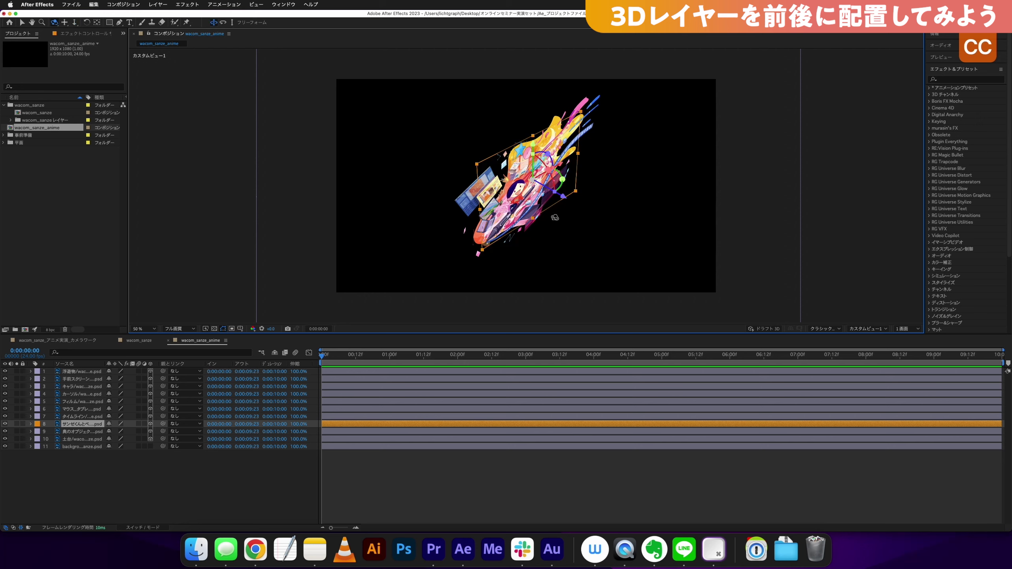
drag(533, 192, 533, 195)
key(c)
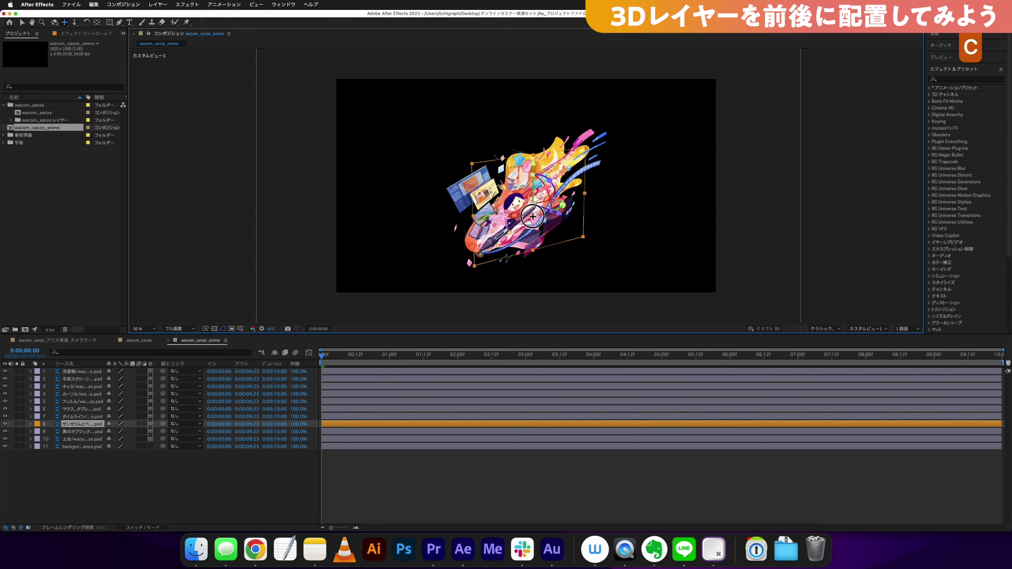
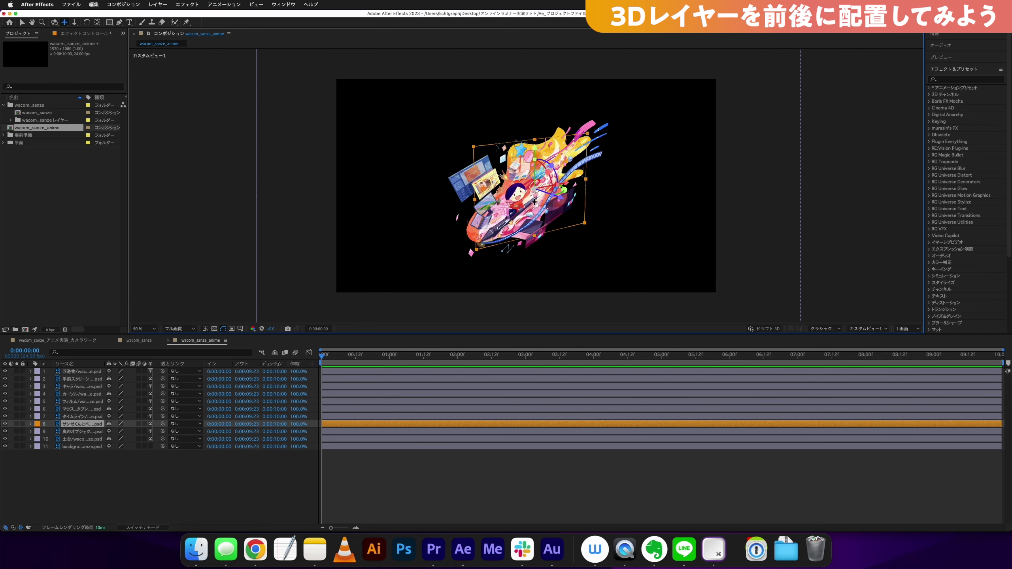
Step: Dolly the custom 3D view in and out, then orbit it to a side angle on the layers
key(c)
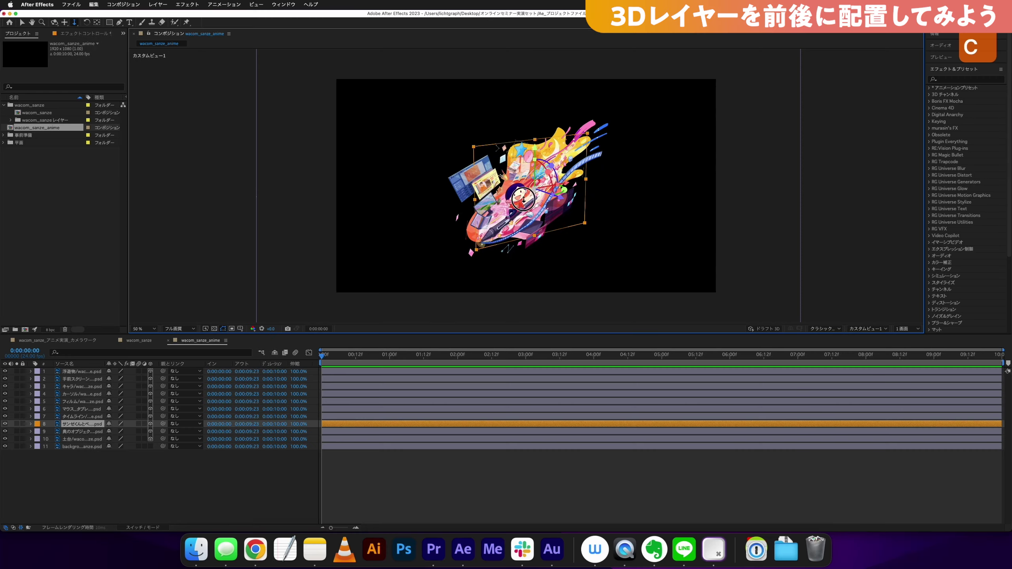
drag(528, 143, 527, 136)
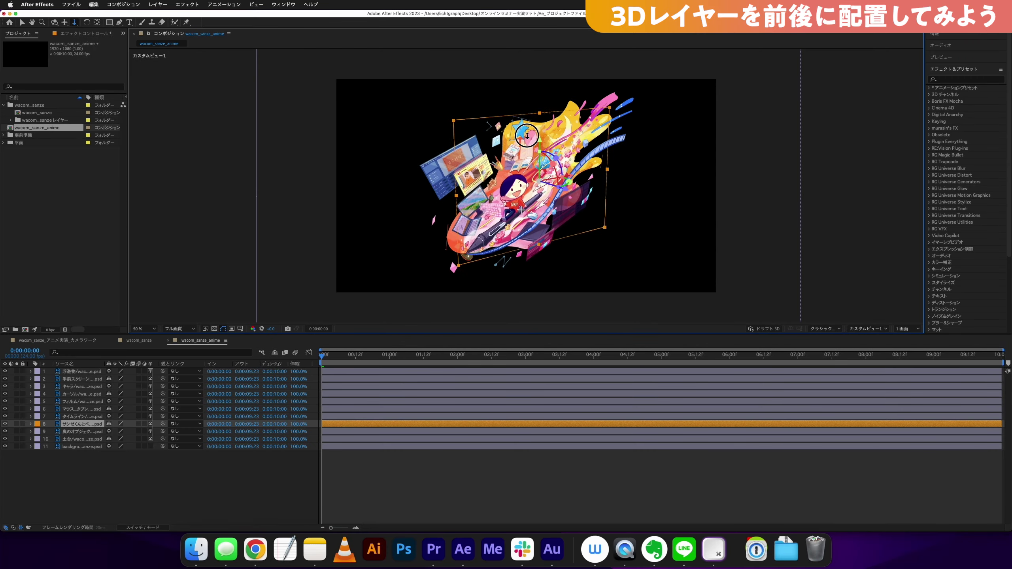
drag(527, 136, 527, 140)
key(c)
drag(521, 175, 530, 182)
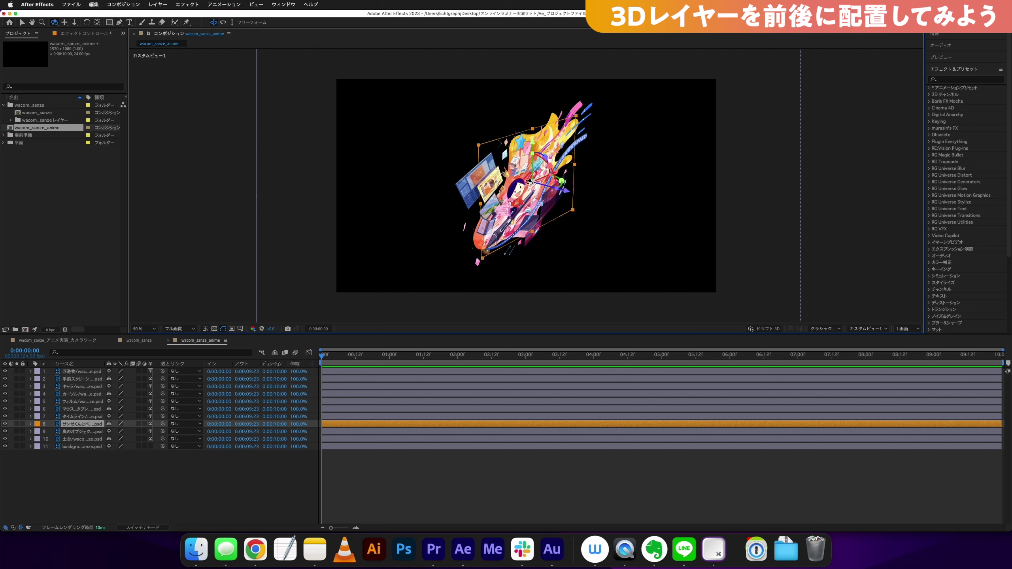
click(99, 458)
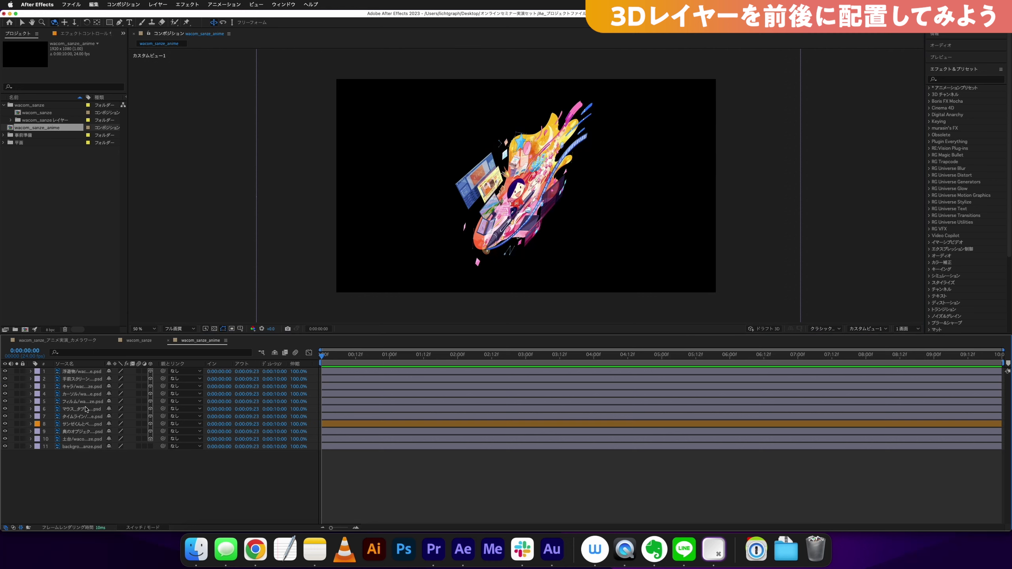
Step: Push layers 7 and 6 back to negative Z Position depths
click(88, 425)
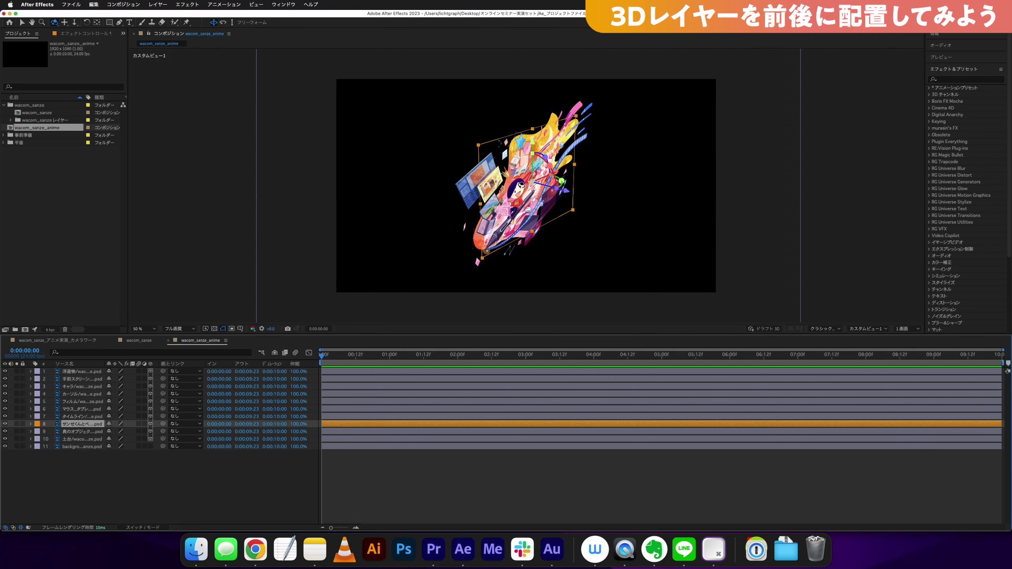
click(88, 416)
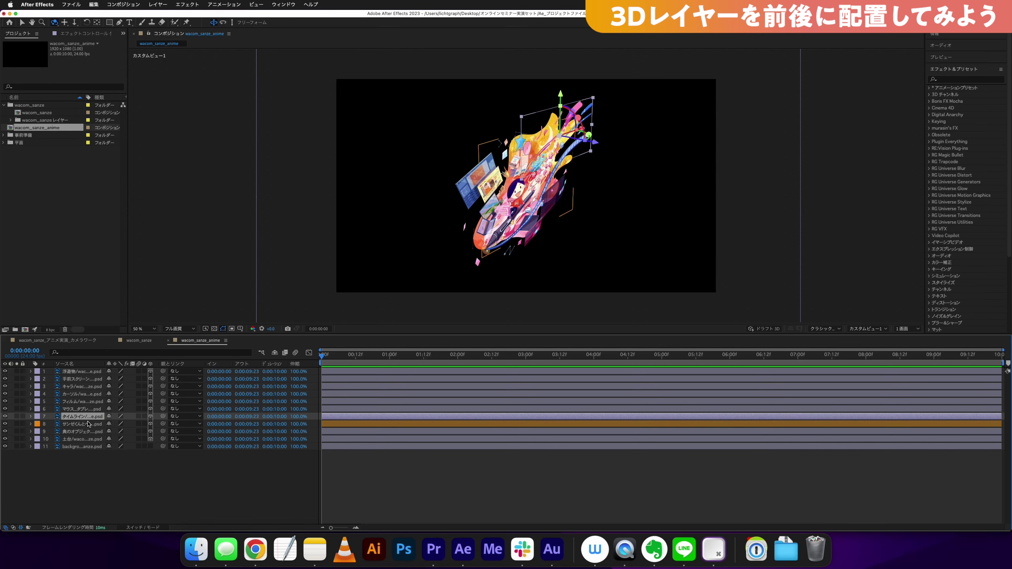
key(p)
drag(142, 425, 93, 423)
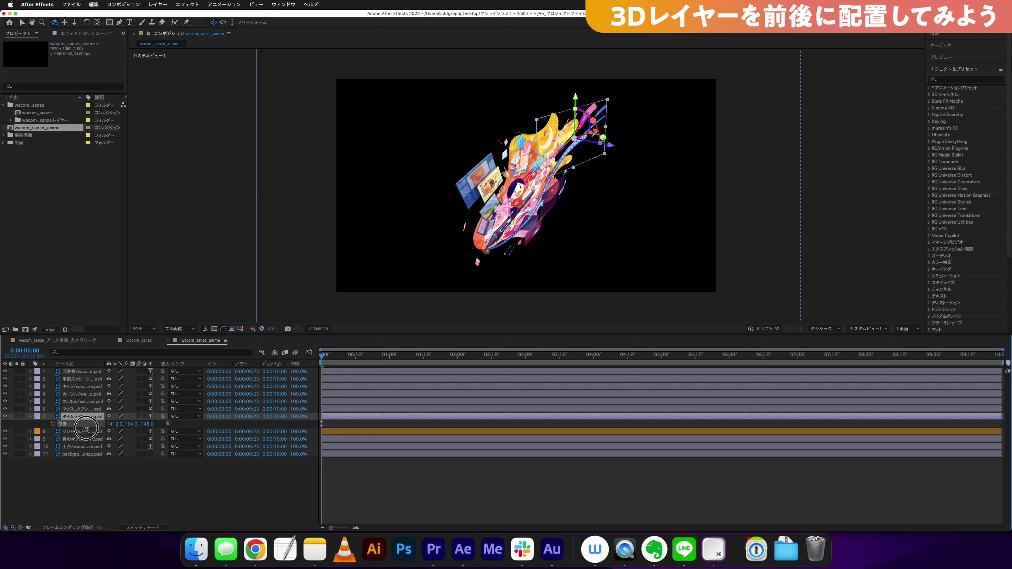
click(72, 432)
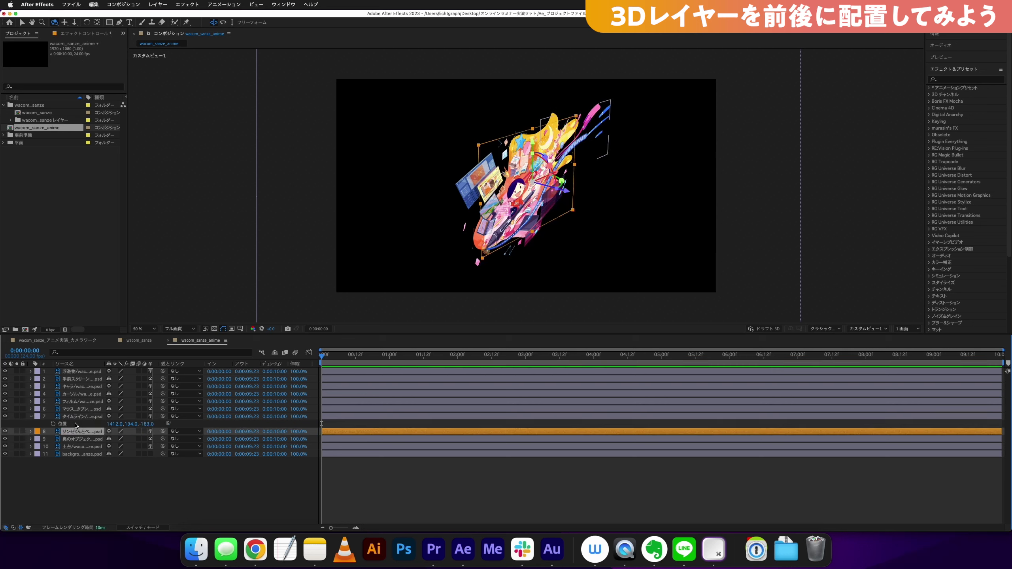
click(85, 409)
key(p)
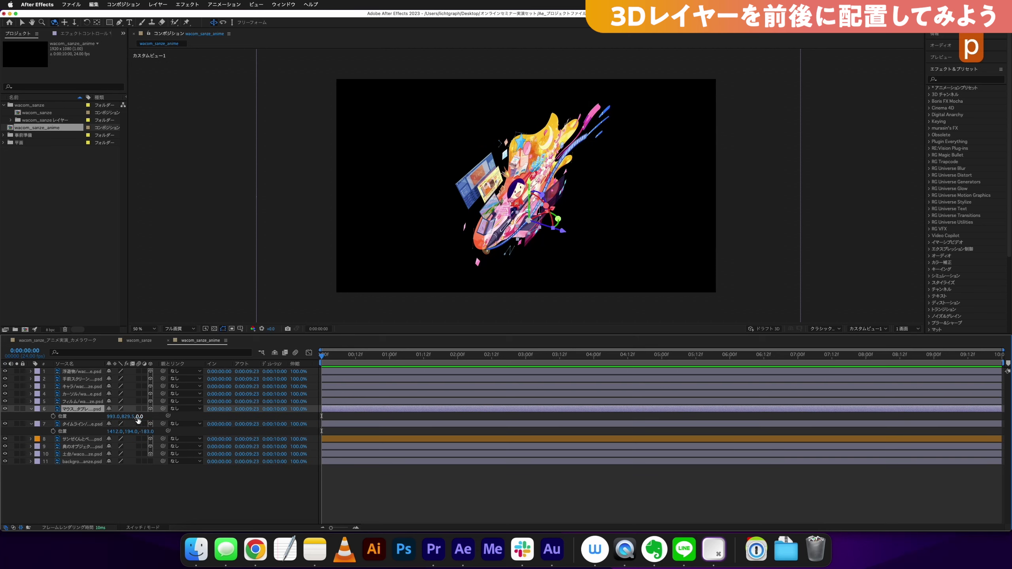
drag(113, 421, 90, 417)
Step: Set layers 5, 4 and the character layer 3 to deeper negative Z positions
click(141, 401)
key(p)
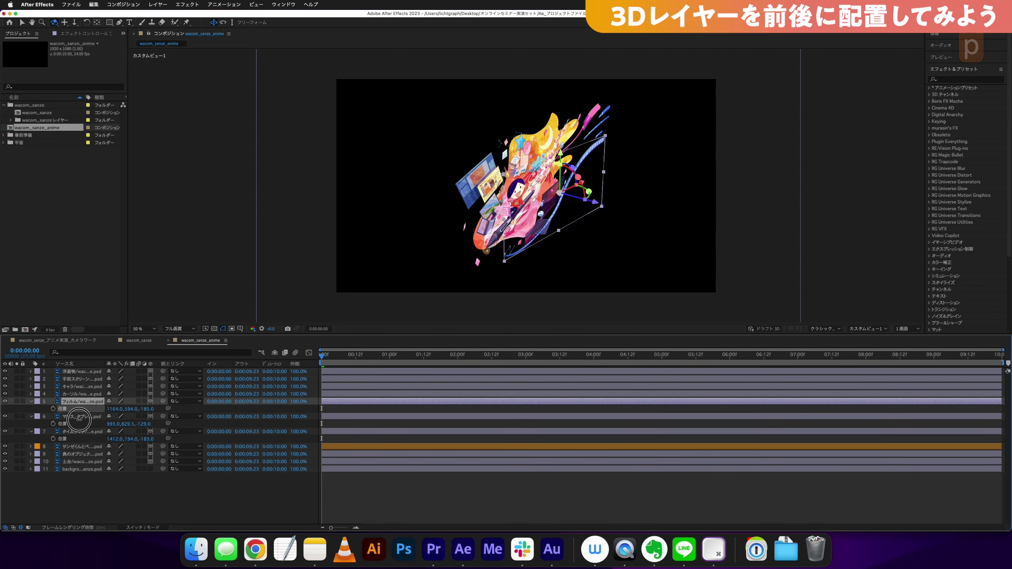
click(104, 394)
key(p)
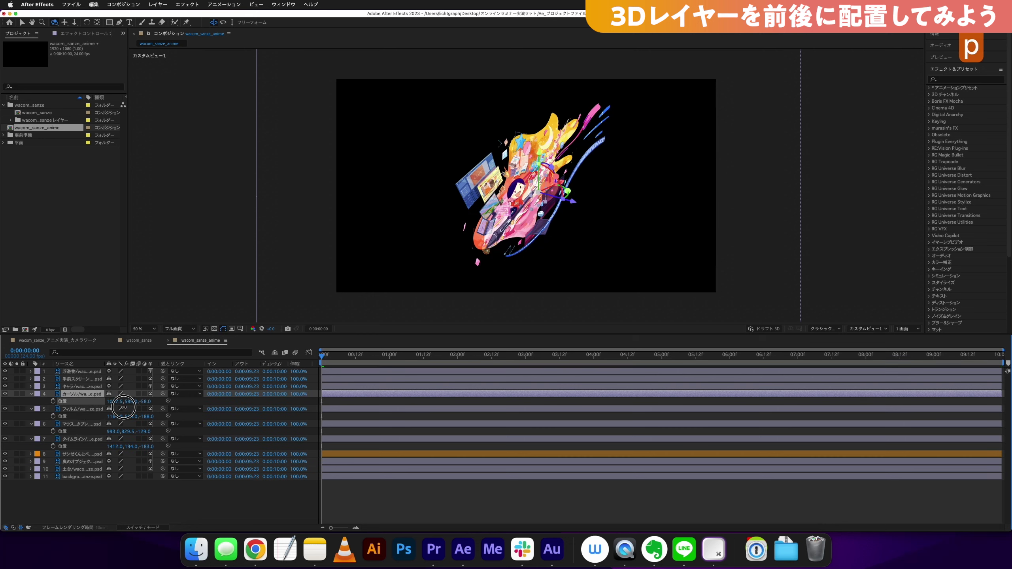
drag(146, 402, 141, 401)
click(82, 386)
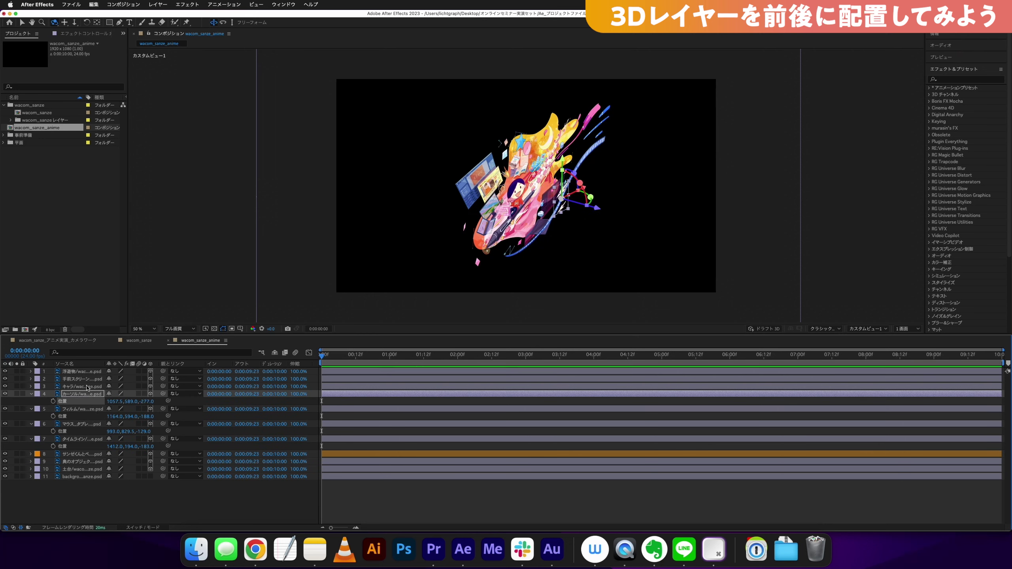
key(p)
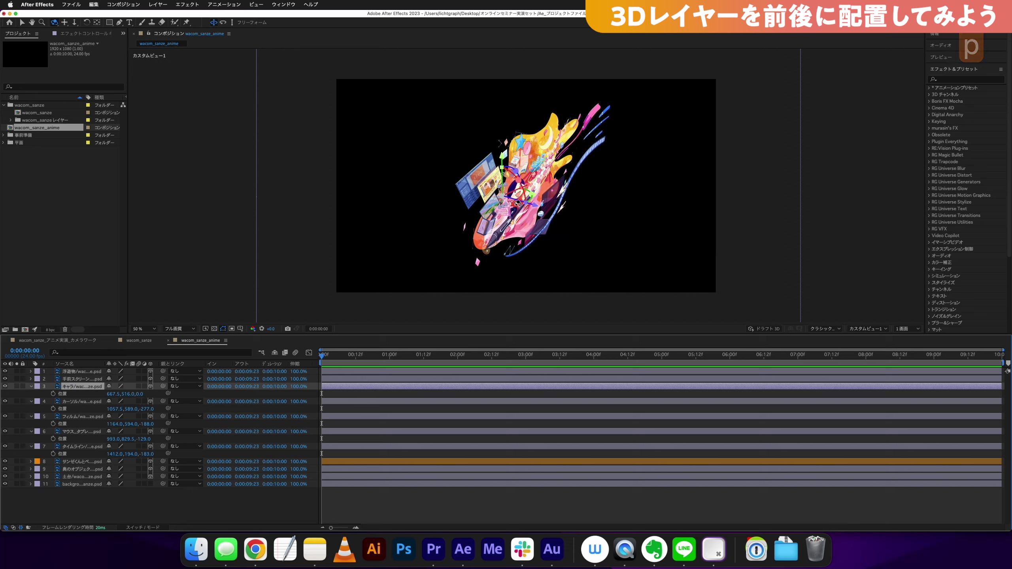
key(p)
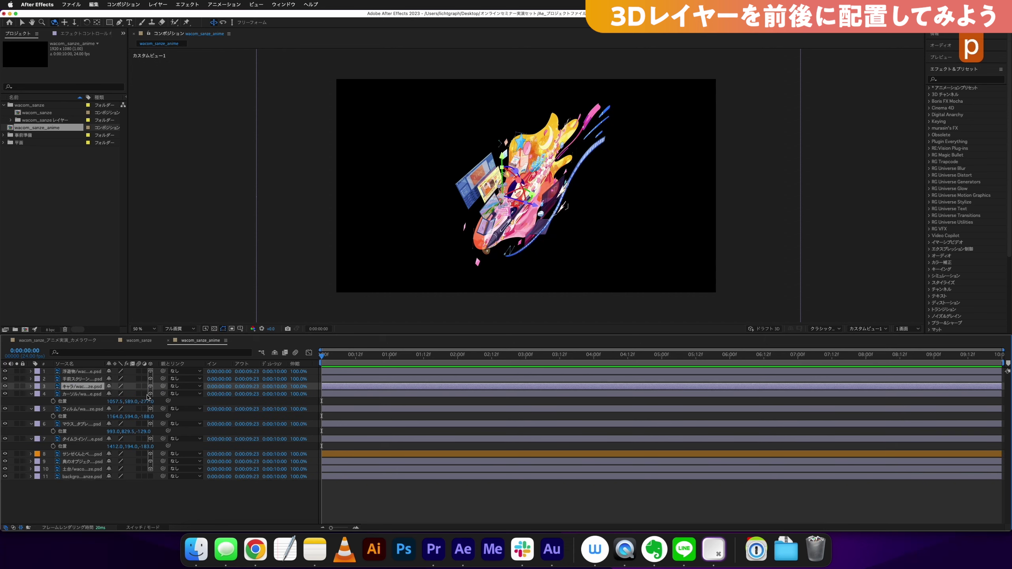
key(p)
drag(142, 396, 84, 401)
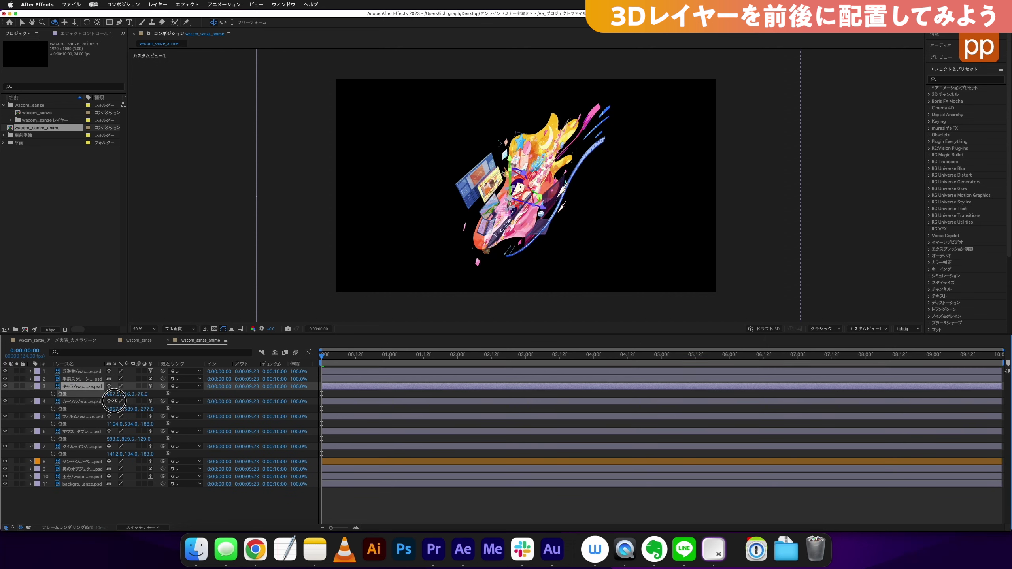
Step: Push the screen layer 2 back in depth and orbit to see the planes edge-on
click(89, 379)
key(p)
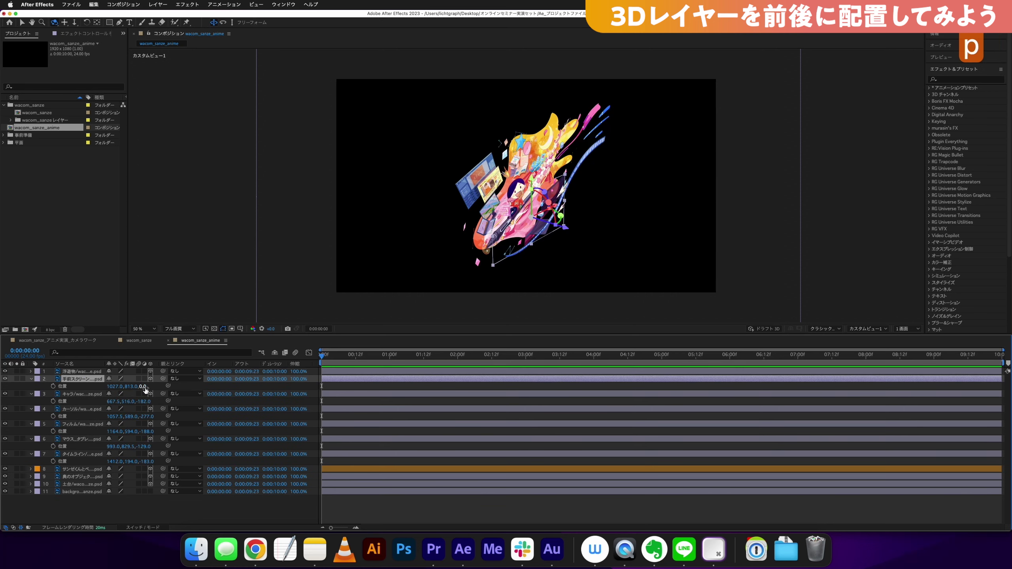
drag(145, 389, 85, 397)
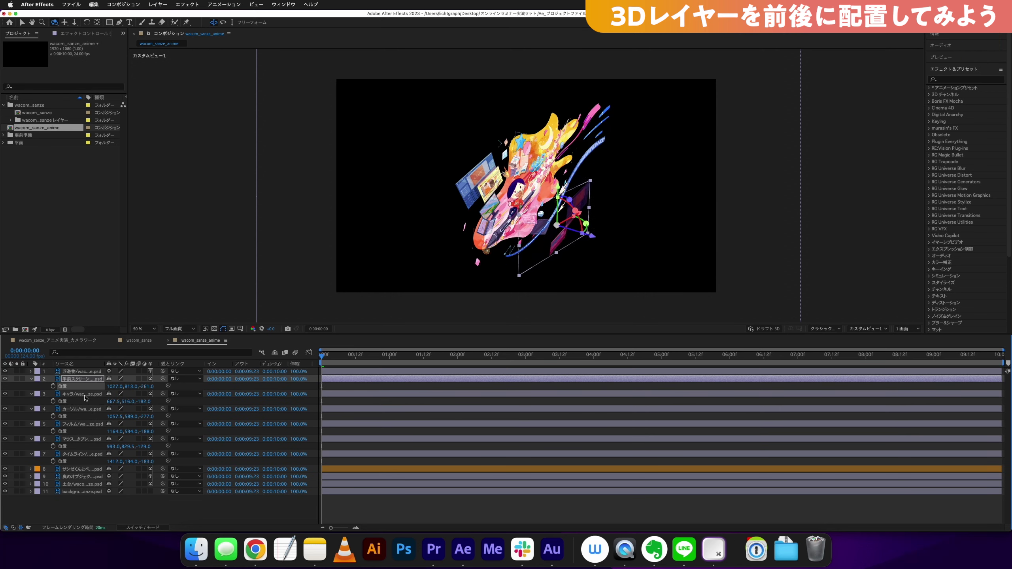
mouse_move(542, 244)
mouse_down()
mouse_move(552, 241)
mouse_move(493, 241)
mouse_move(549, 246)
mouse_move(529, 193)
mouse_up()
key(c)
key(c)
key(c)
mouse_move(529, 193)
mouse_down()
mouse_move(521, 200)
mouse_move(534, 197)
mouse_up()
Step: Scrub the Z Position of layers 1 and 2 to push them further back
click(87, 372)
key(p)
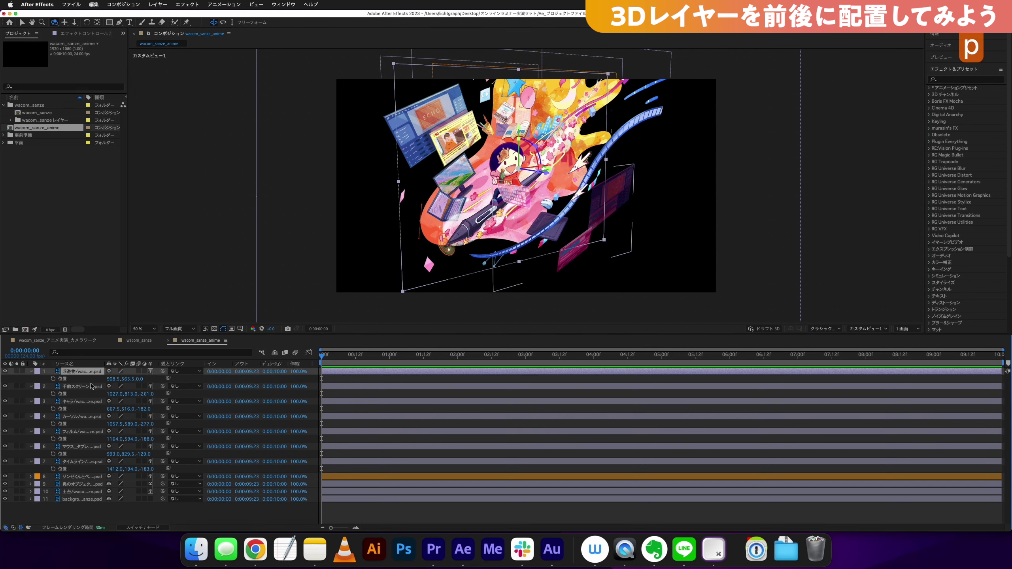
drag(141, 379, 125, 398)
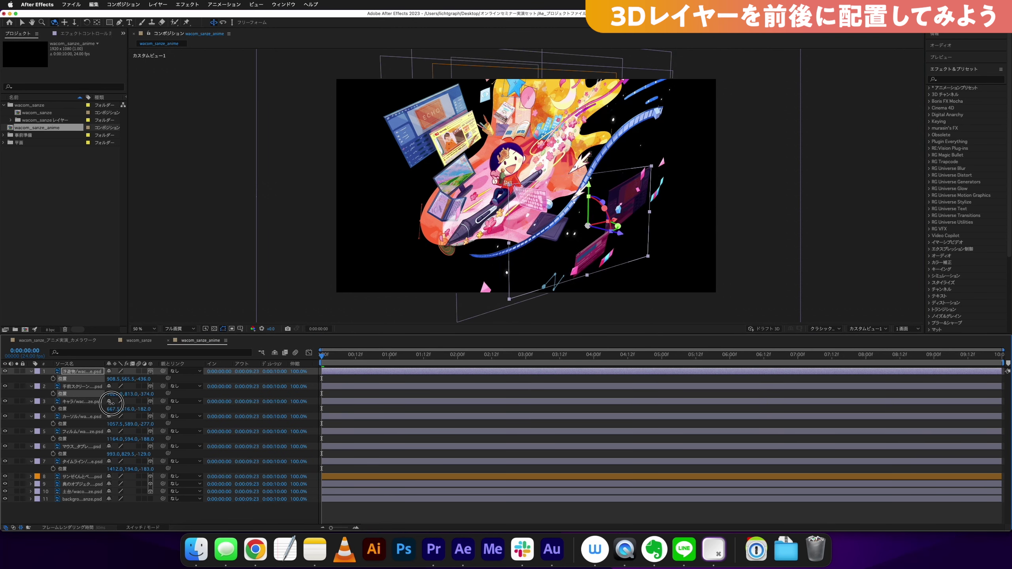
mouse_move(147, 397)
mouse_down()
mouse_move(119, 403)
mouse_move(130, 412)
mouse_up()
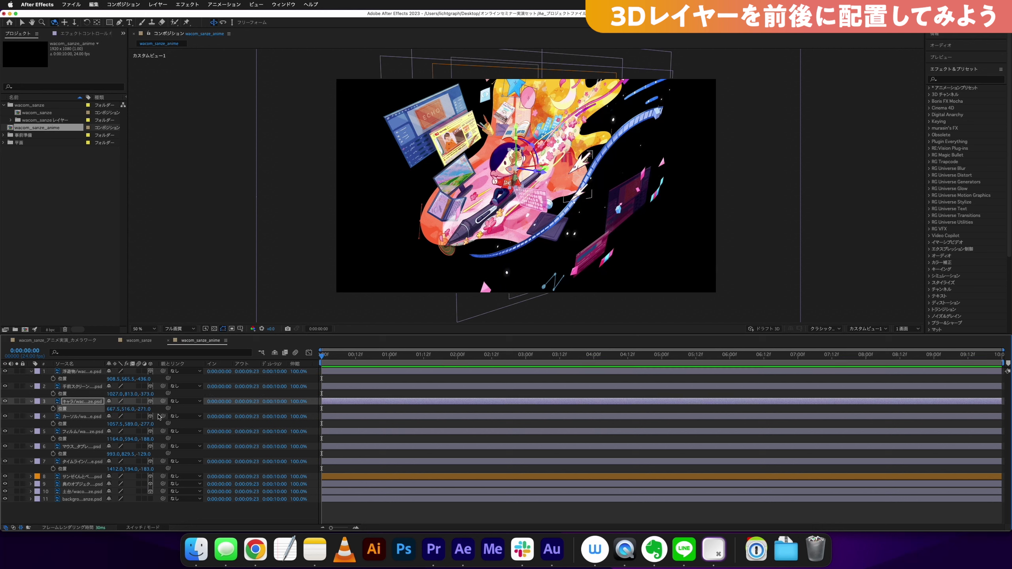
Step: Bring layers 9 and 10 forward by scrubbing their Position Z values
click(83, 485)
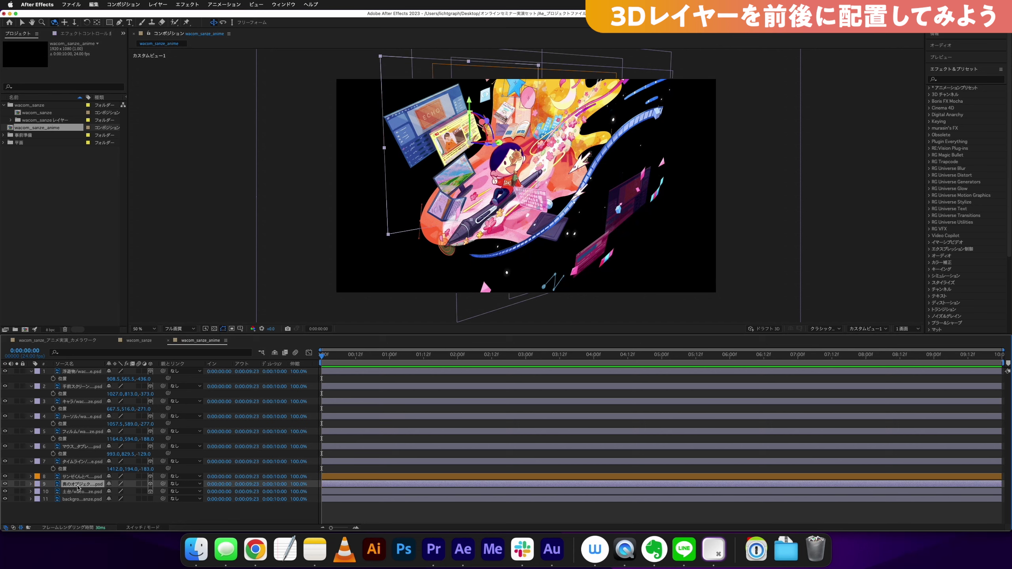
key(p)
mouse_move(137, 493)
mouse_down()
mouse_move(165, 486)
mouse_move(134, 493)
mouse_move(180, 499)
mouse_up()
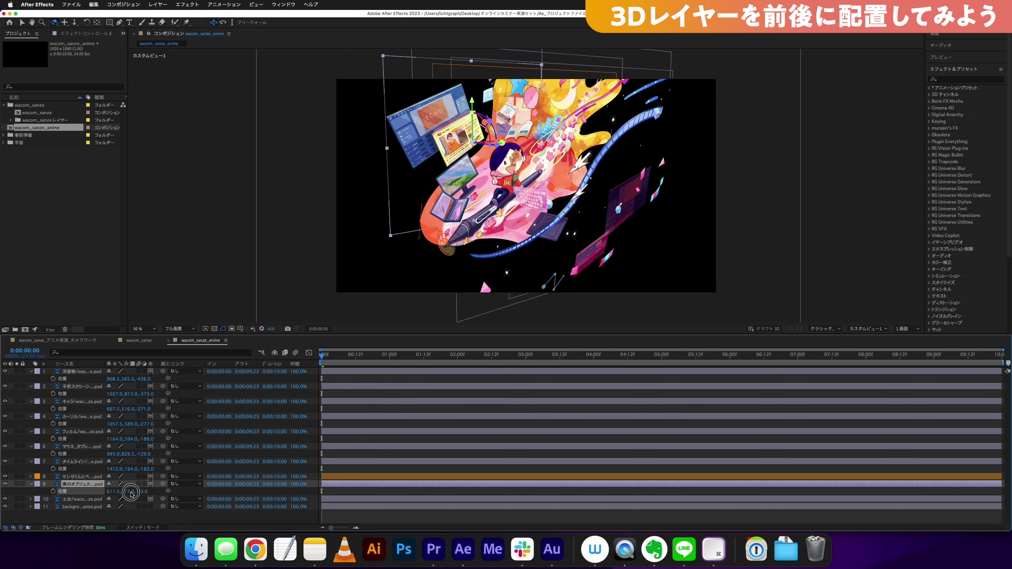
drag(181, 499, 201, 496)
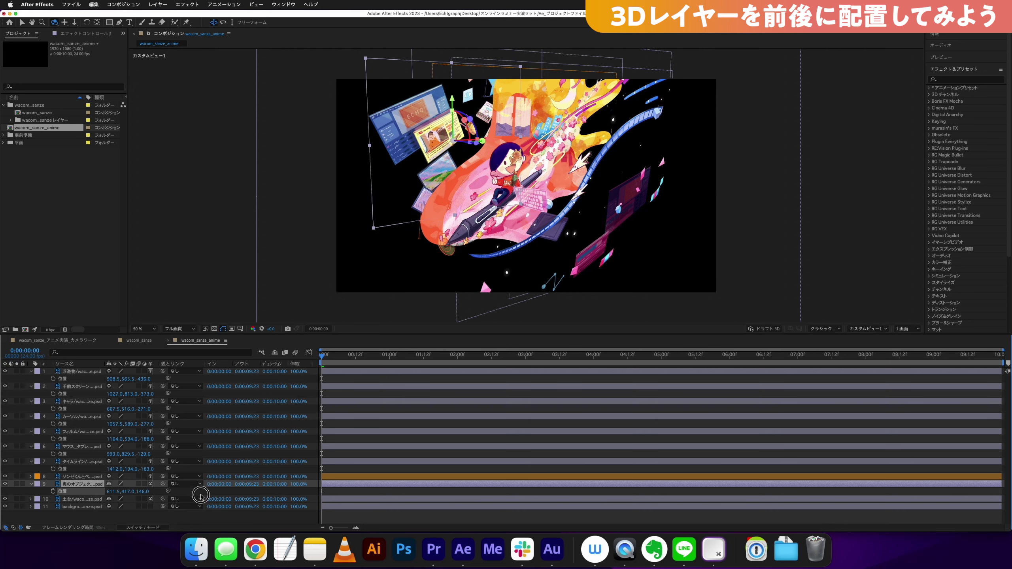
click(96, 501)
key(p)
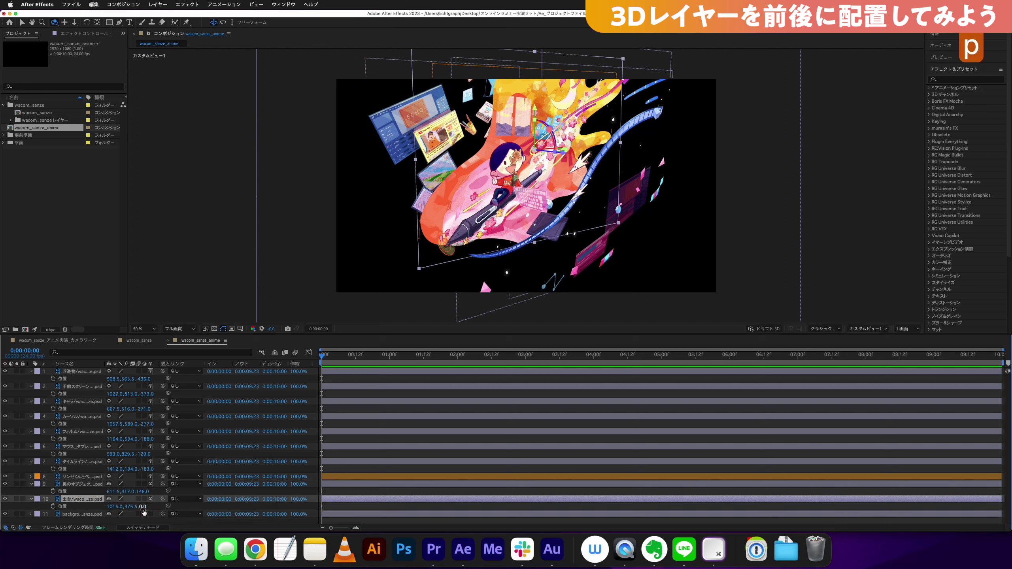
drag(146, 506, 292, 485)
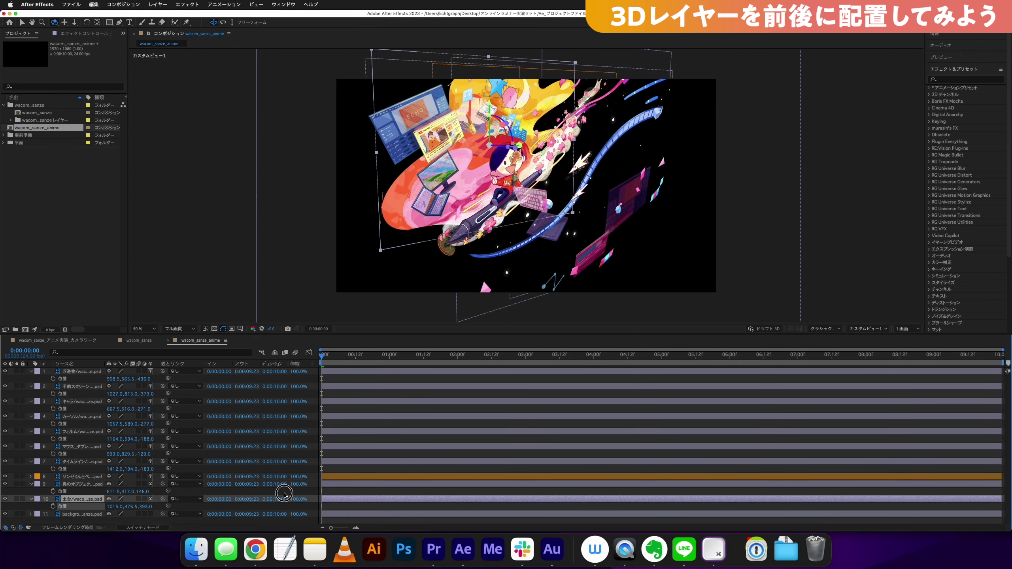
Step: Orbit the custom 3D view to inspect the spacing between layer depths
drag(523, 174, 549, 150)
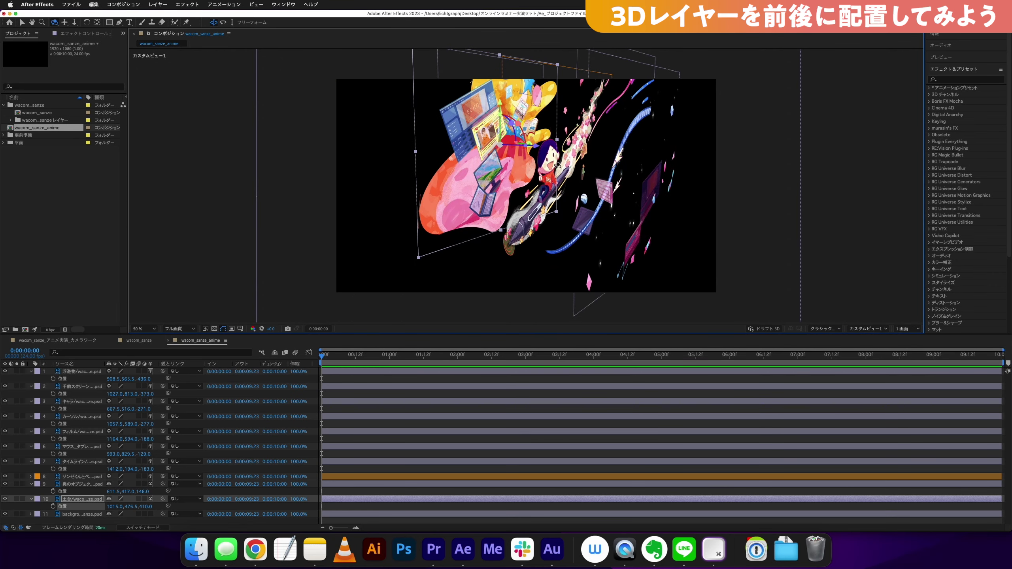
mouse_move(561, 172)
mouse_down()
mouse_move(603, 159)
mouse_move(581, 157)
mouse_up()
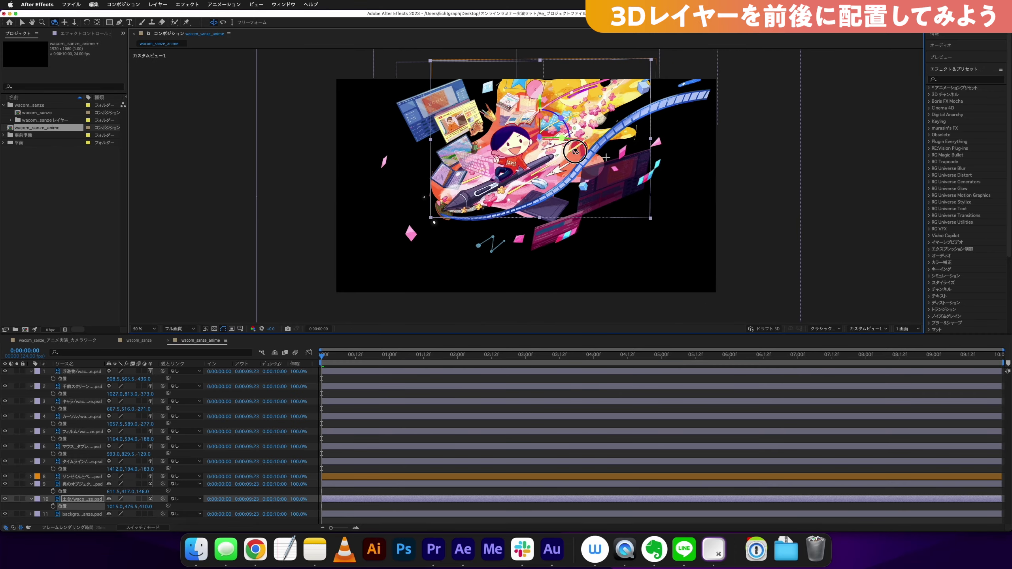
drag(581, 157, 574, 159)
click(879, 329)
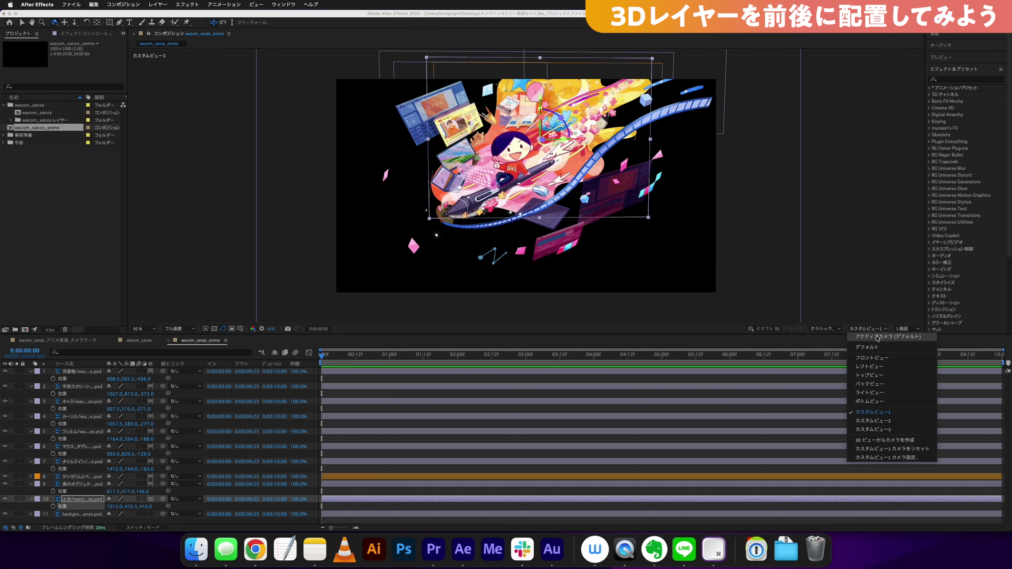
Step: Switch the viewer to Active Camera, deselect all layers and return to 0:00:00:00
click(879, 337)
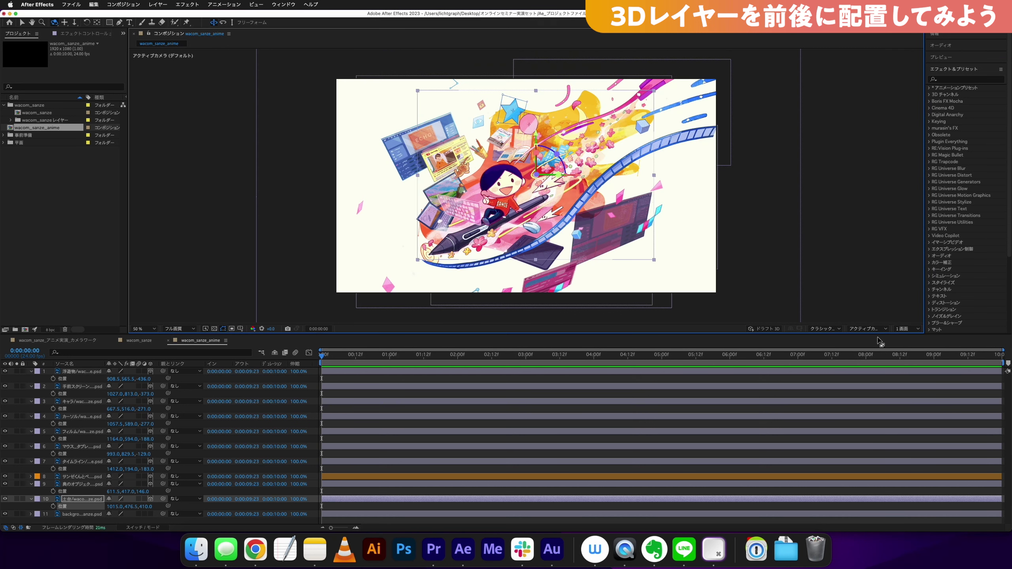
key(super+a)
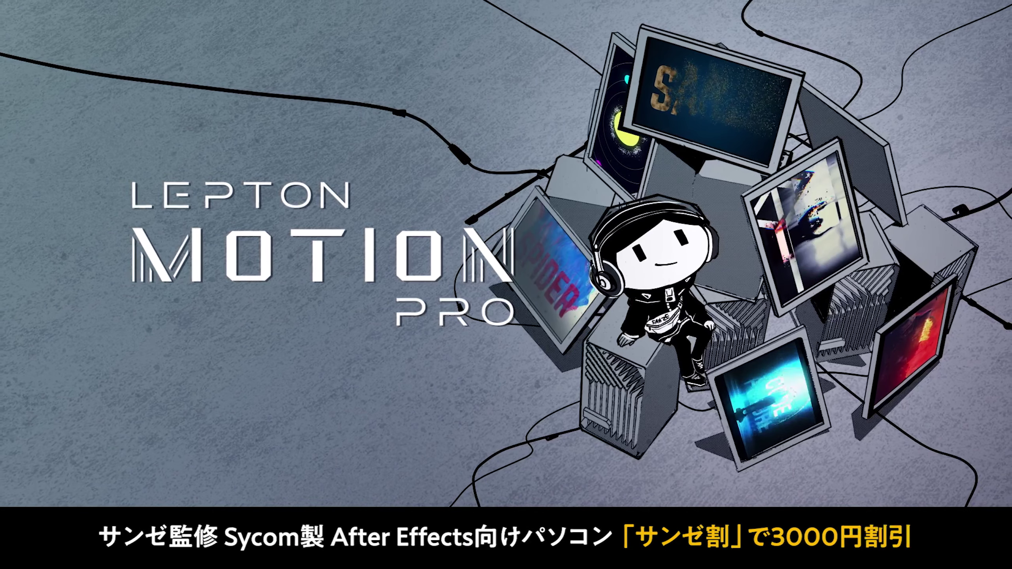
key(super+shift+a)
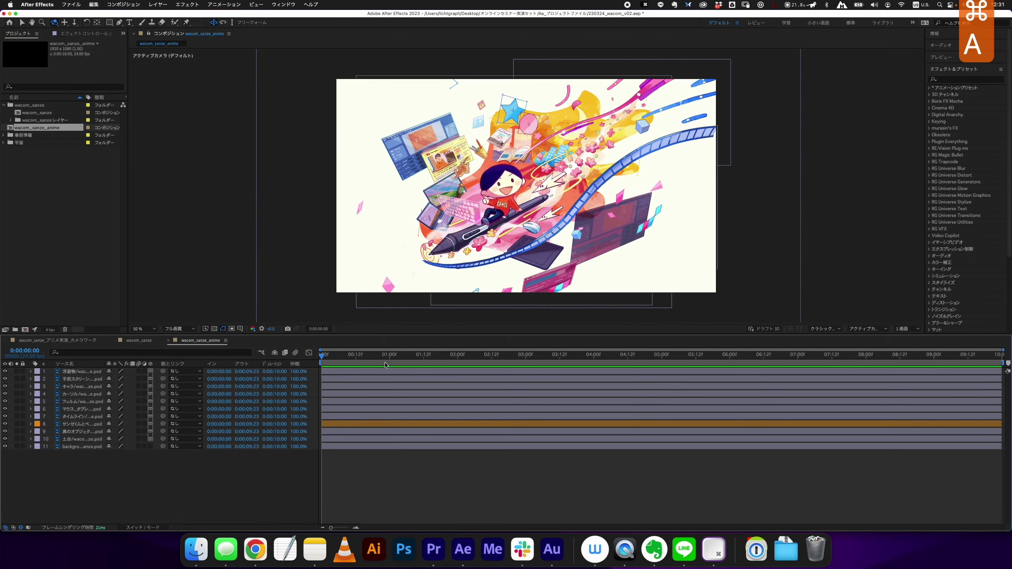
key(Home)
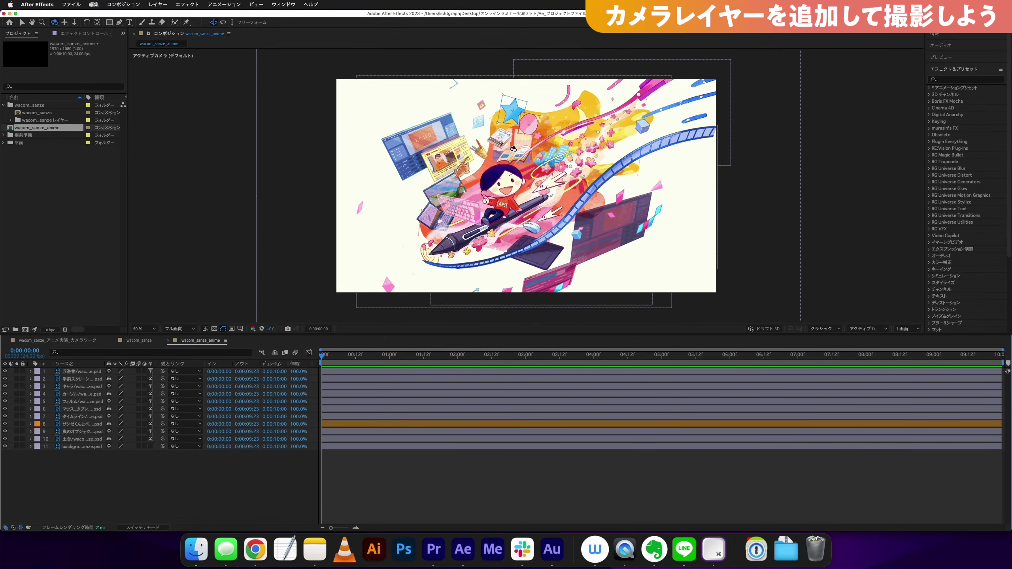
right_click(106, 484)
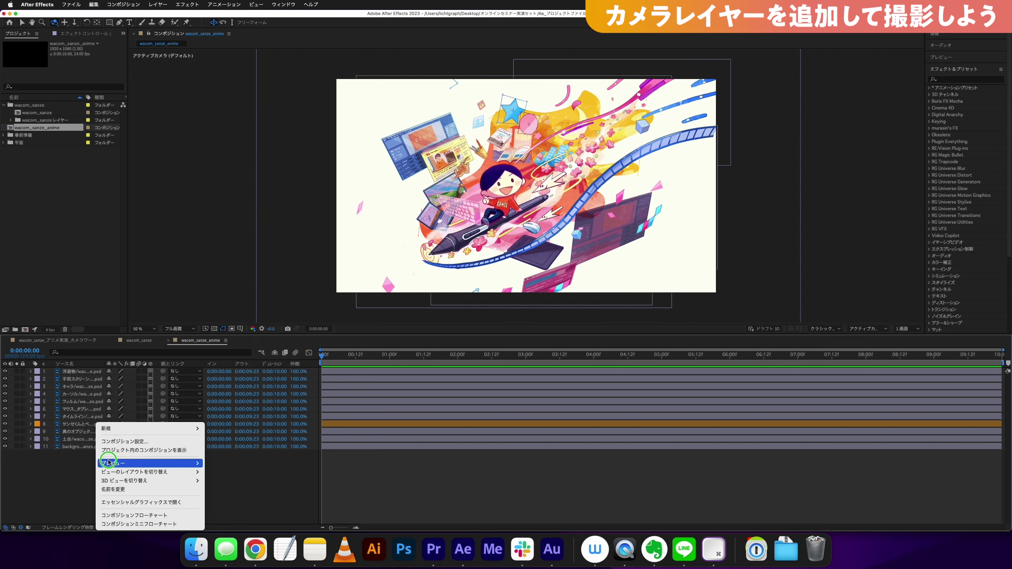
Step: Create a 1-Node camera layer with the 50mm lens preset
mouse_move(119, 429)
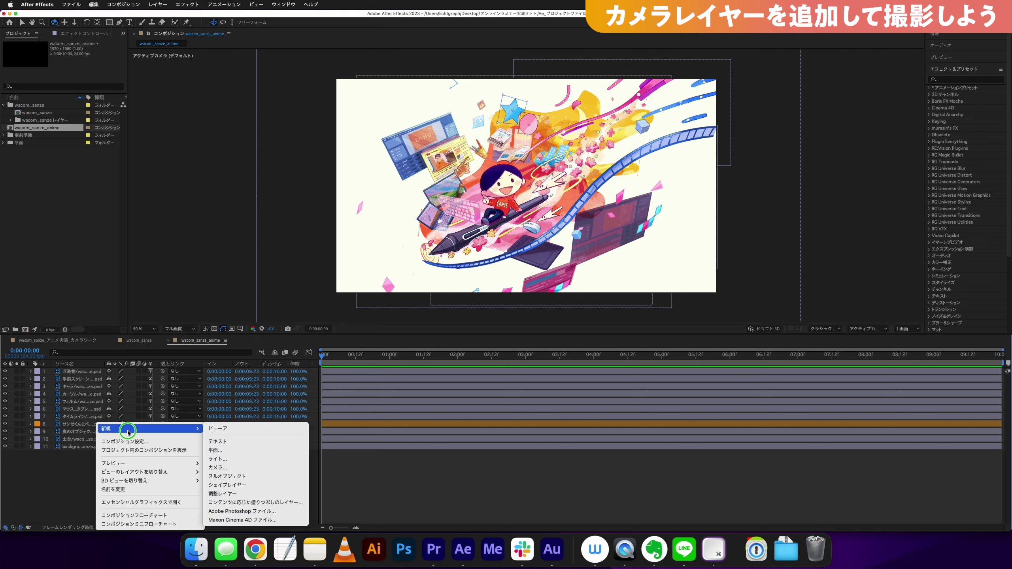
click(223, 471)
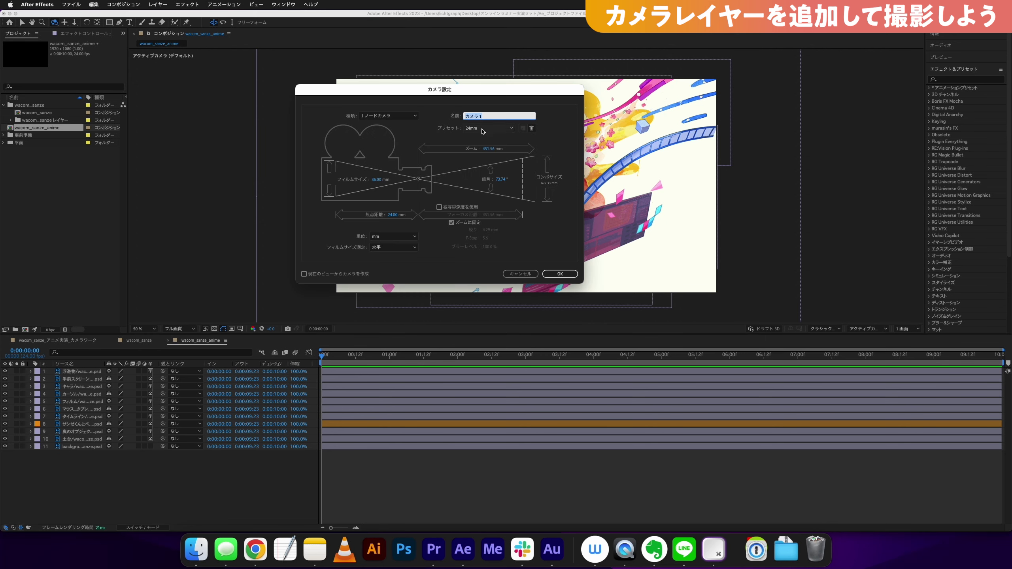
drag(478, 92, 541, 105)
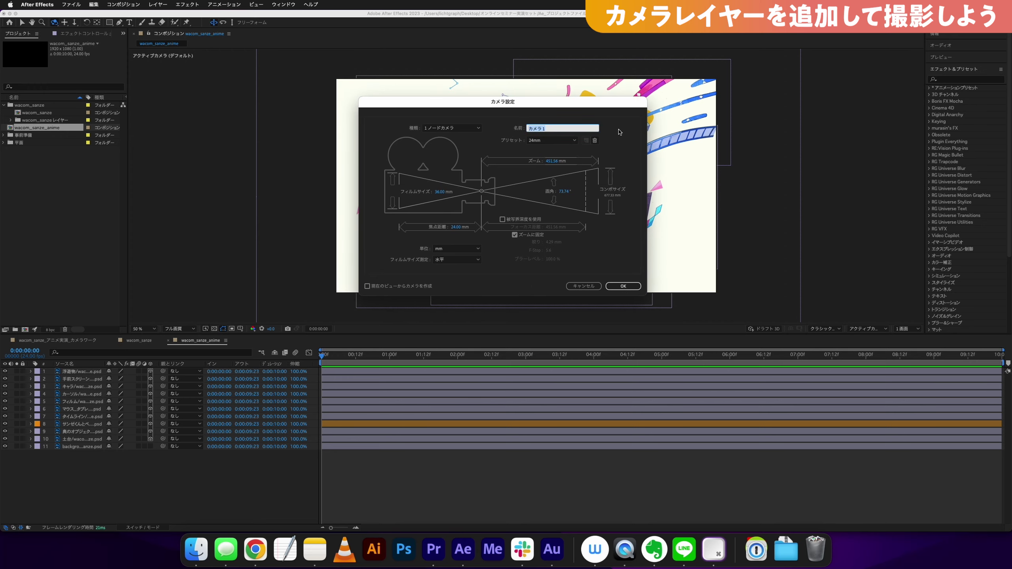
drag(603, 105, 608, 107)
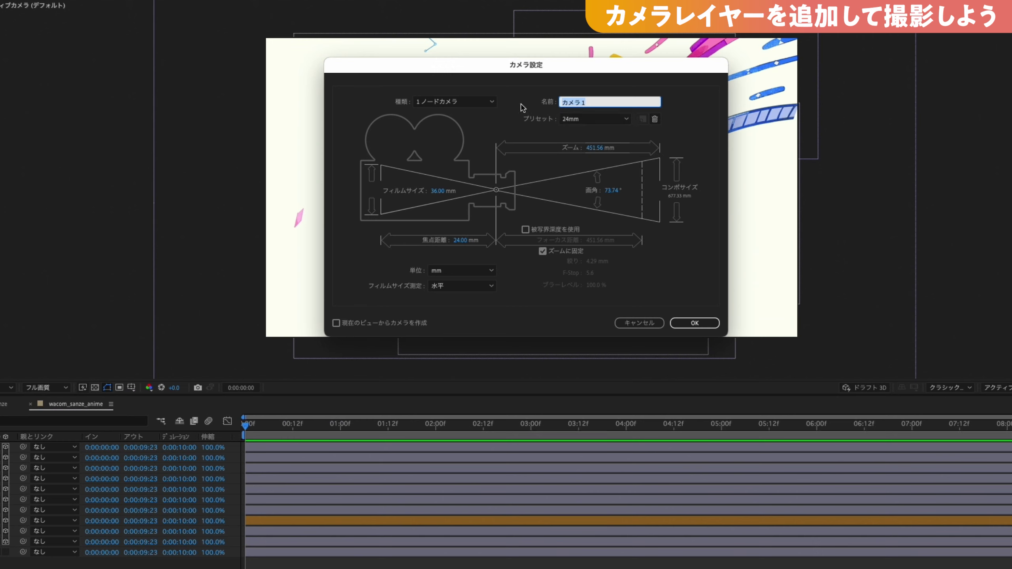
click(482, 102)
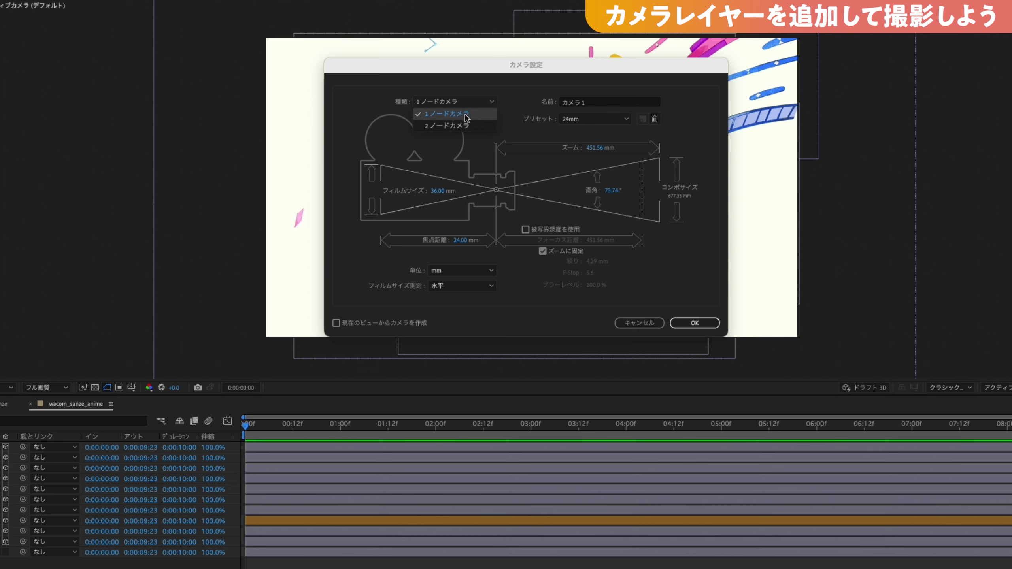
click(473, 116)
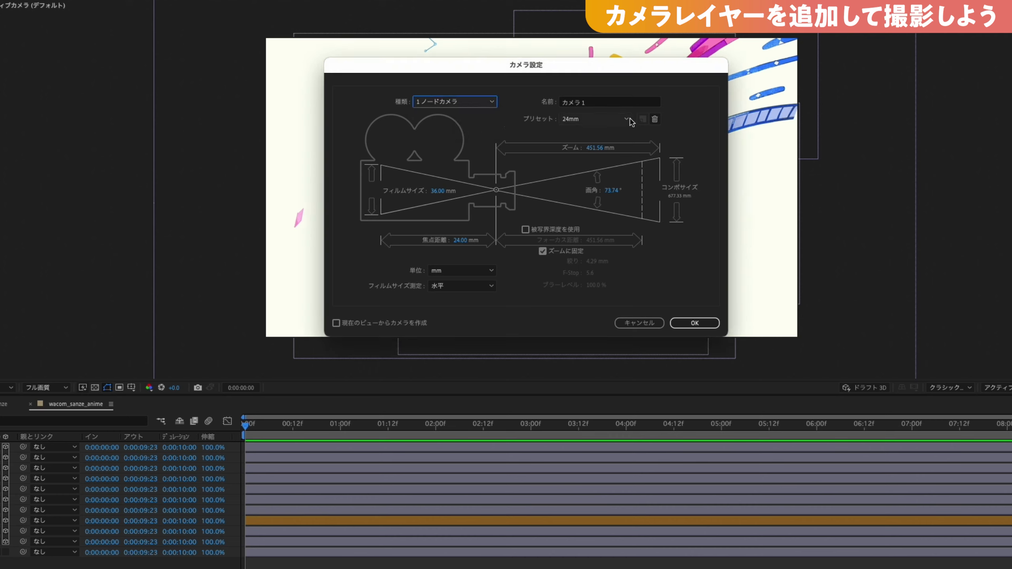
click(621, 119)
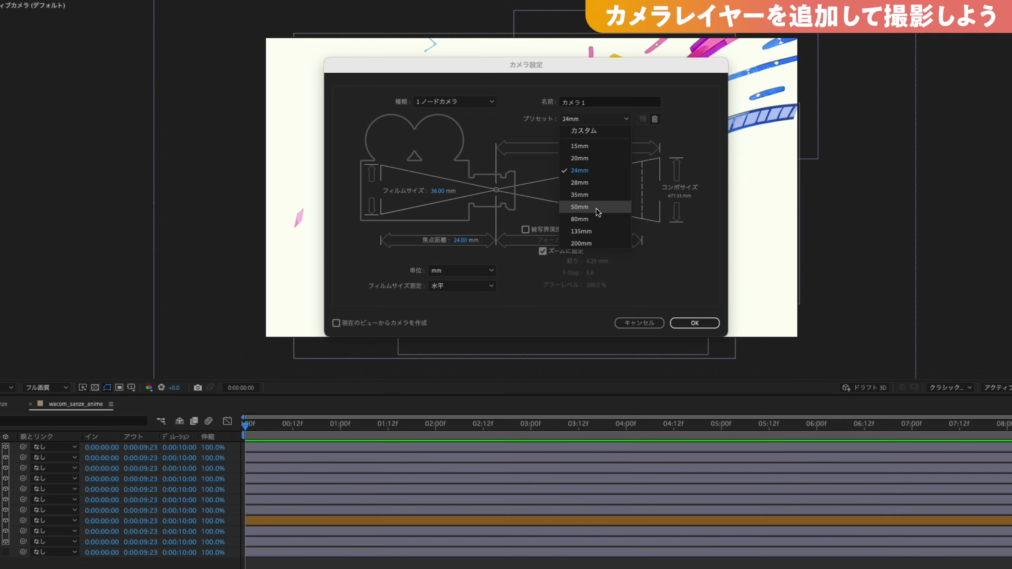
click(599, 209)
click(693, 322)
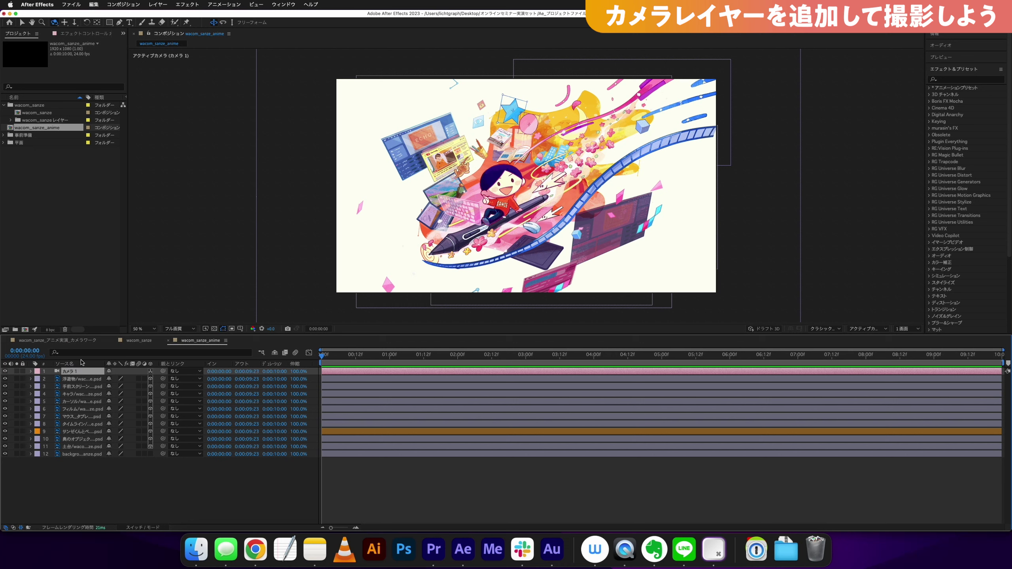
Step: Keyframe カメラ 1's Position at 1s (Z -2666.7) and 6s (Z -928.7), then scrub to preview
key(p)
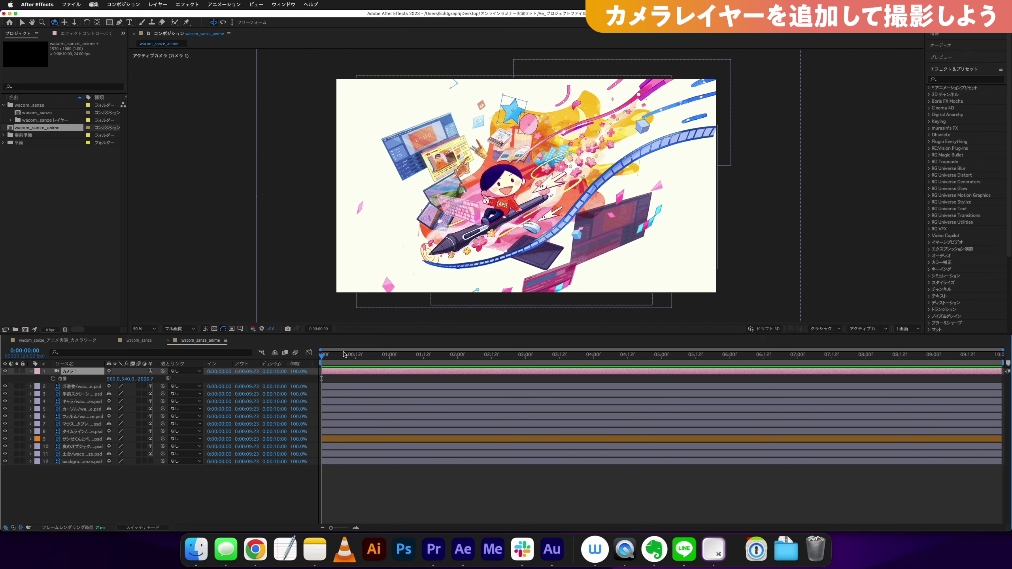
drag(427, 390, 388, 384)
click(53, 379)
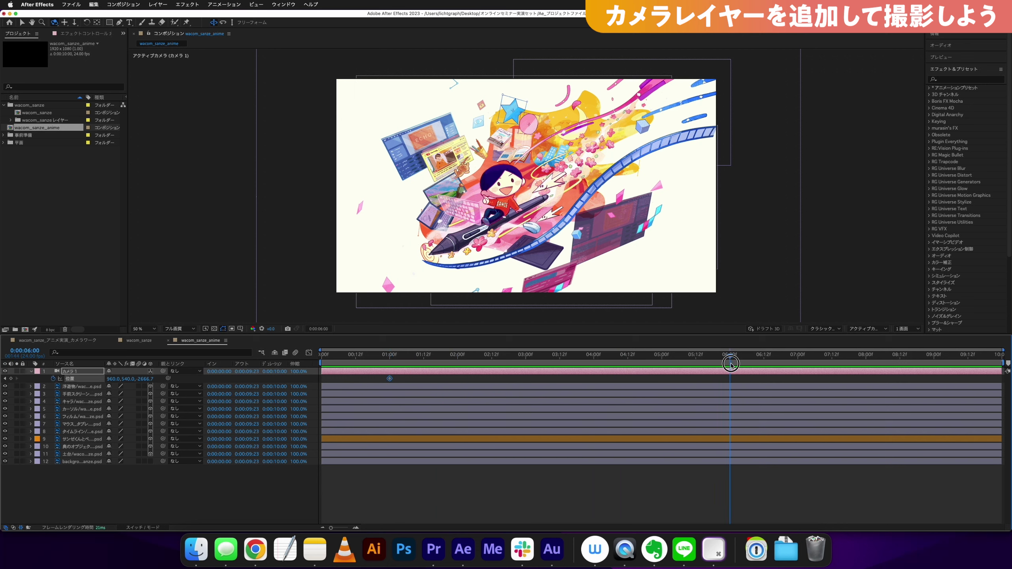
mouse_move(145, 384)
mouse_down()
mouse_move(478, 342)
mouse_move(774, 321)
mouse_up()
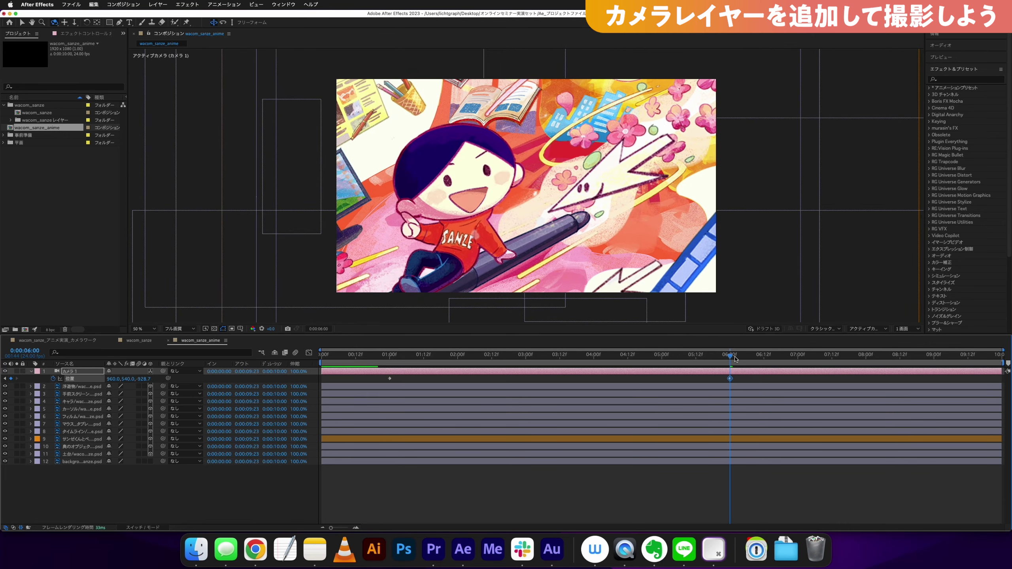
drag(674, 355, 437, 358)
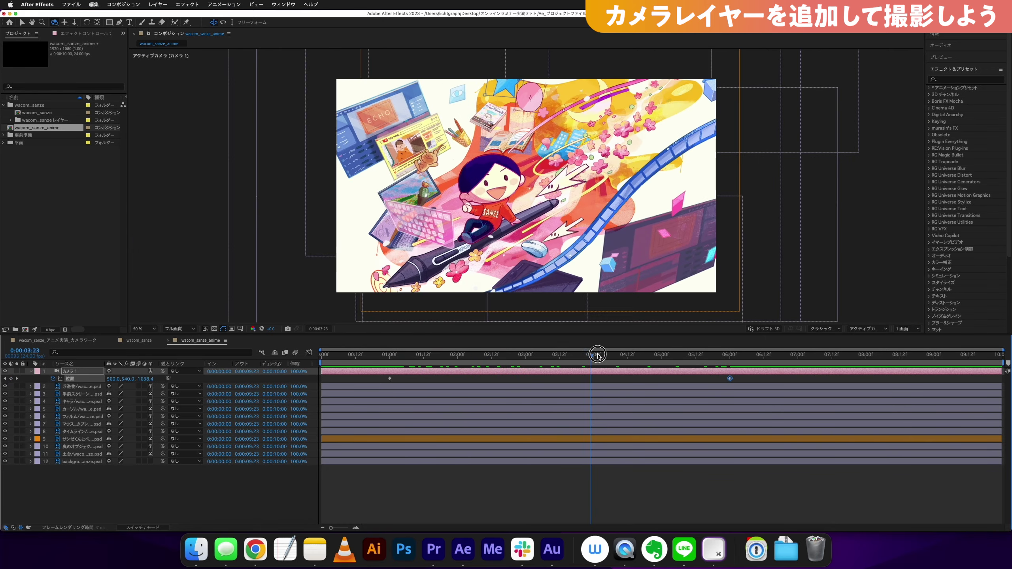
mouse_move(437, 358)
mouse_down()
mouse_move(497, 356)
mouse_move(394, 367)
mouse_up()
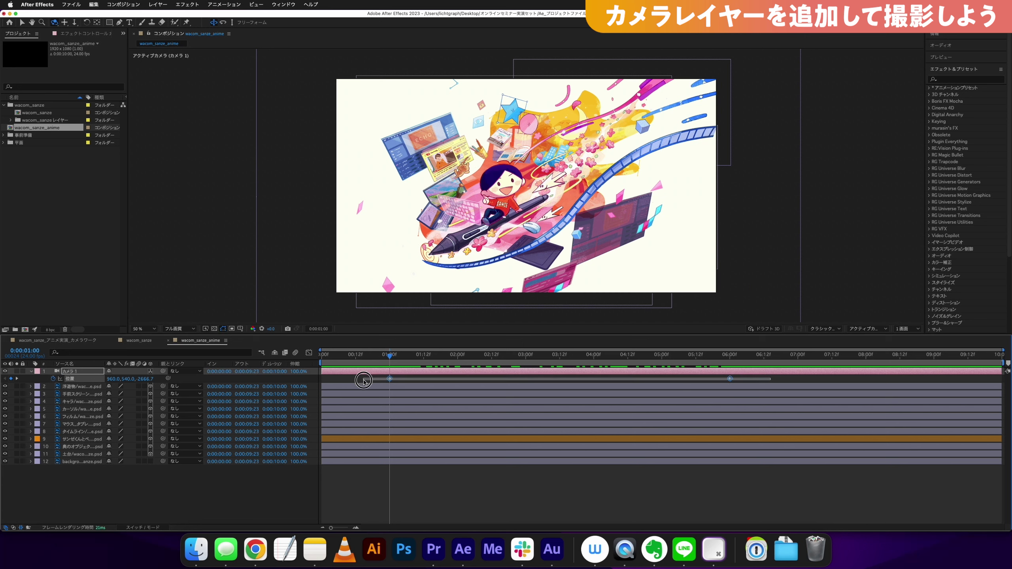
Step: Scrub through the dolly-in toward 5 seconds and select the 6-second Position keyframe
click(393, 382)
click(390, 380)
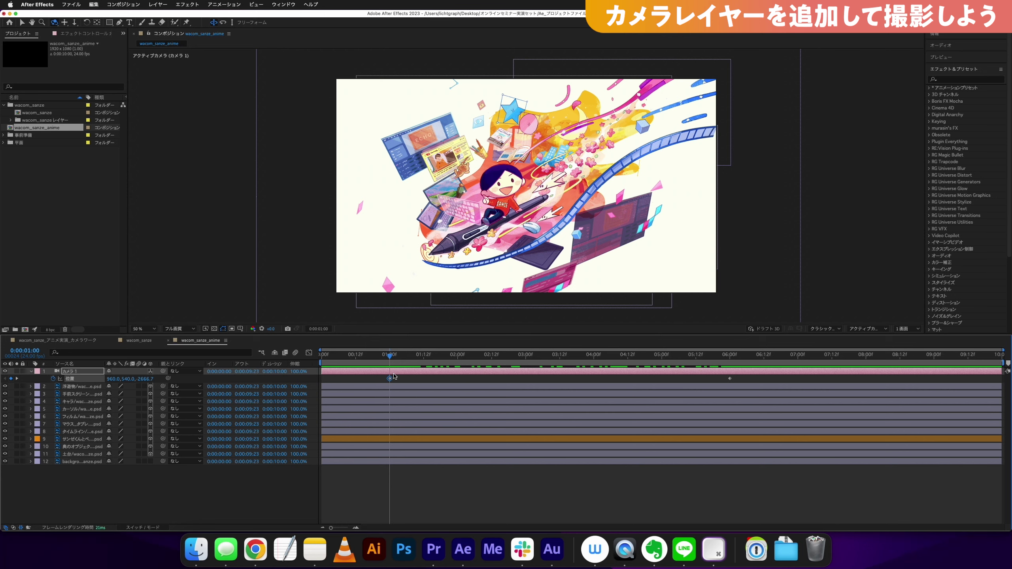
mouse_move(395, 362)
mouse_down()
mouse_move(713, 374)
mouse_move(412, 362)
mouse_move(484, 362)
mouse_up()
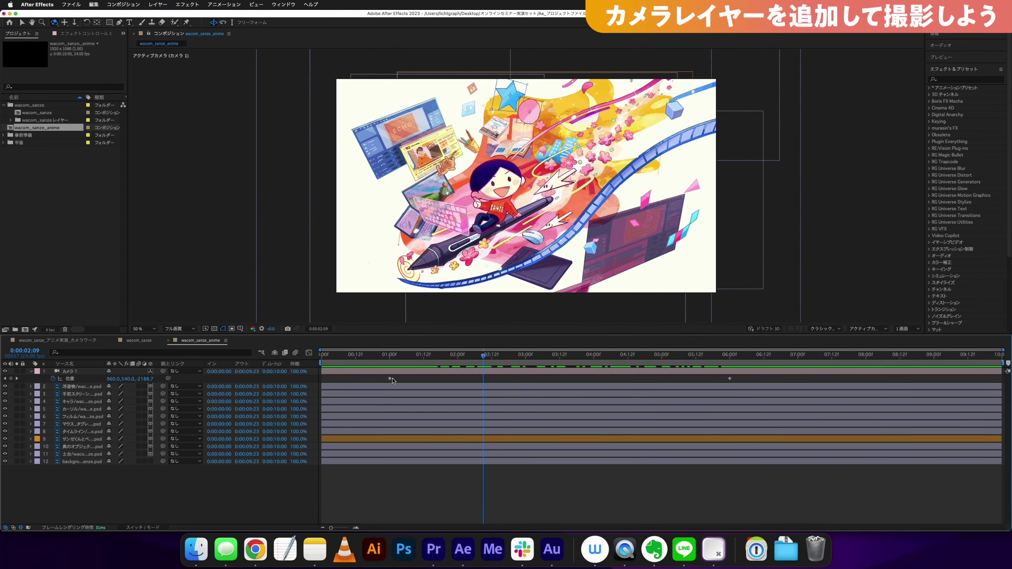
mouse_move(484, 355)
mouse_down()
mouse_move(671, 362)
mouse_move(470, 390)
mouse_move(731, 374)
mouse_up()
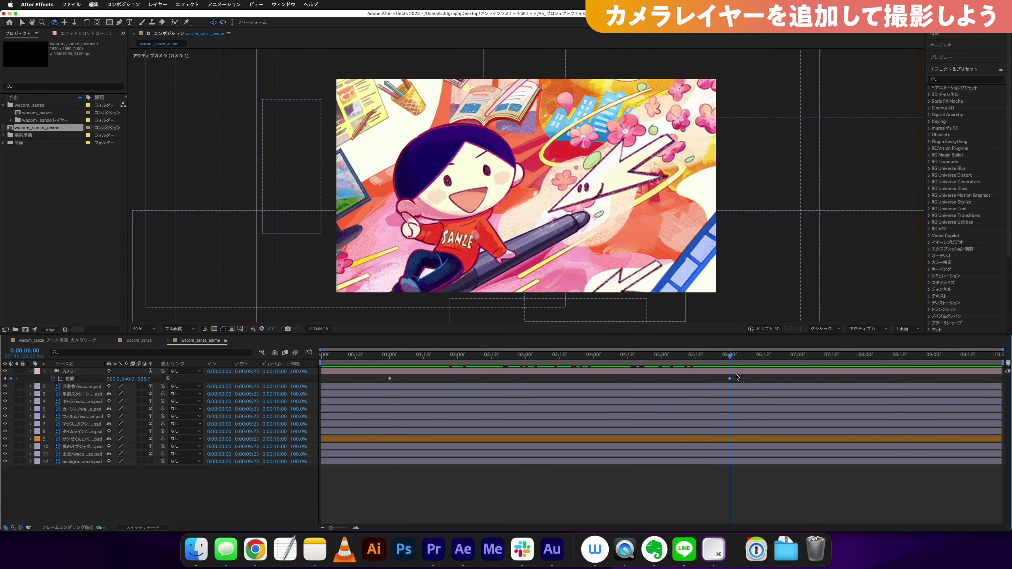
click(731, 378)
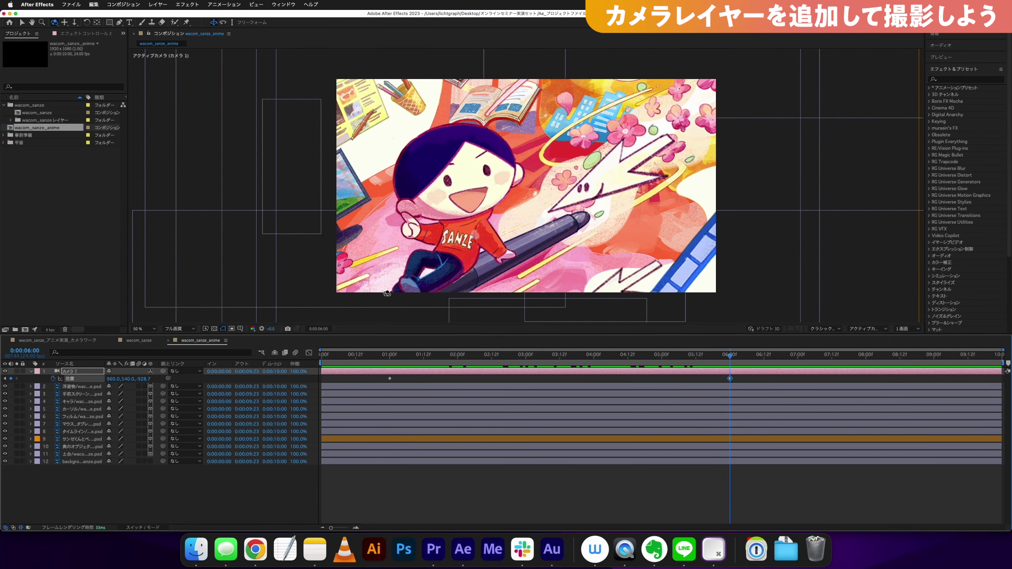
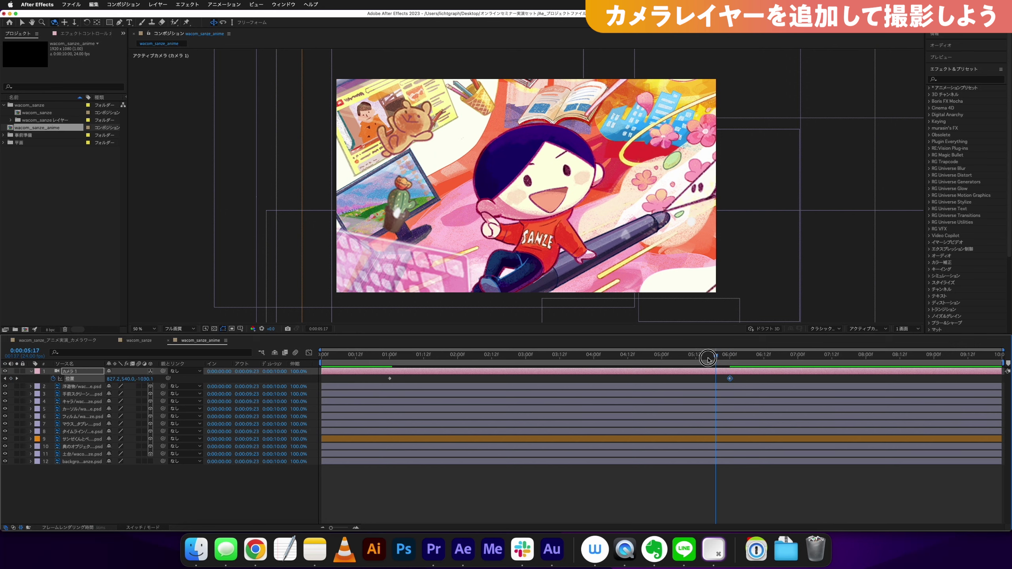
Step: Preview the camera zoom from the start, then open the 3D View viewpoint list
drag(710, 359, 390, 355)
key(space)
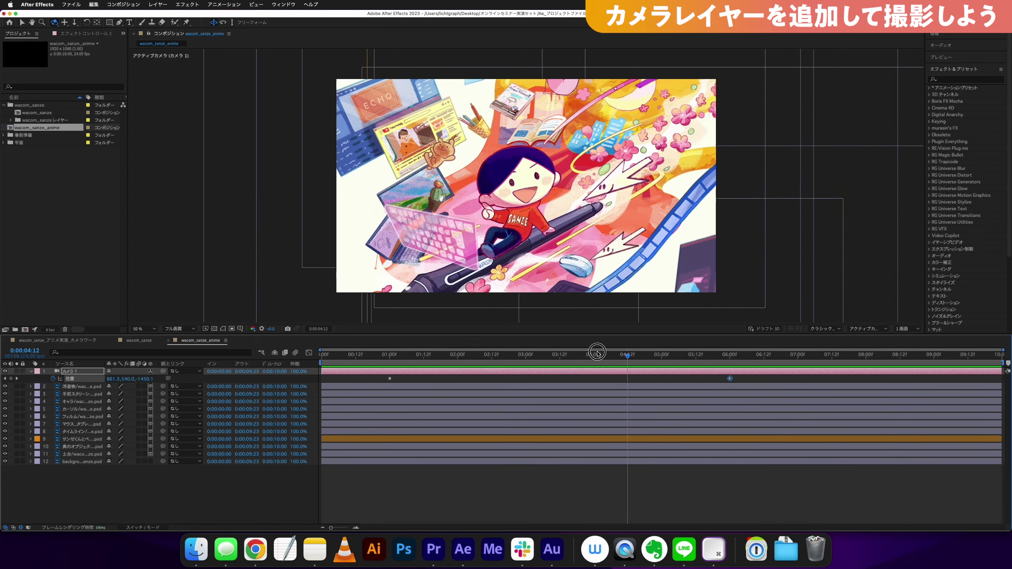
click(386, 353)
click(871, 330)
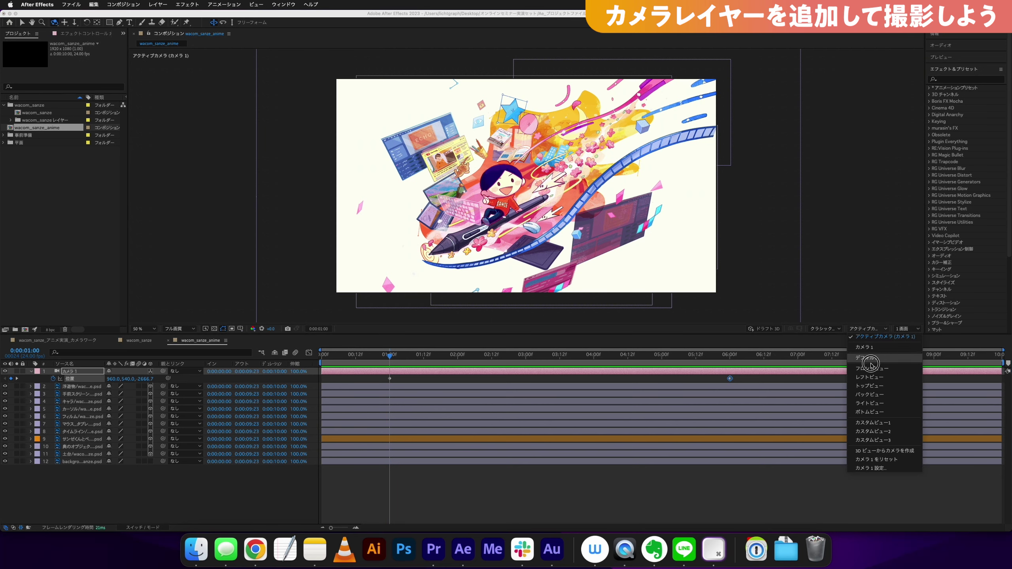
Step: Switch to Custom View 1 and orbit it to inspect the camera rig's path while scrubbing
click(870, 425)
key(c)
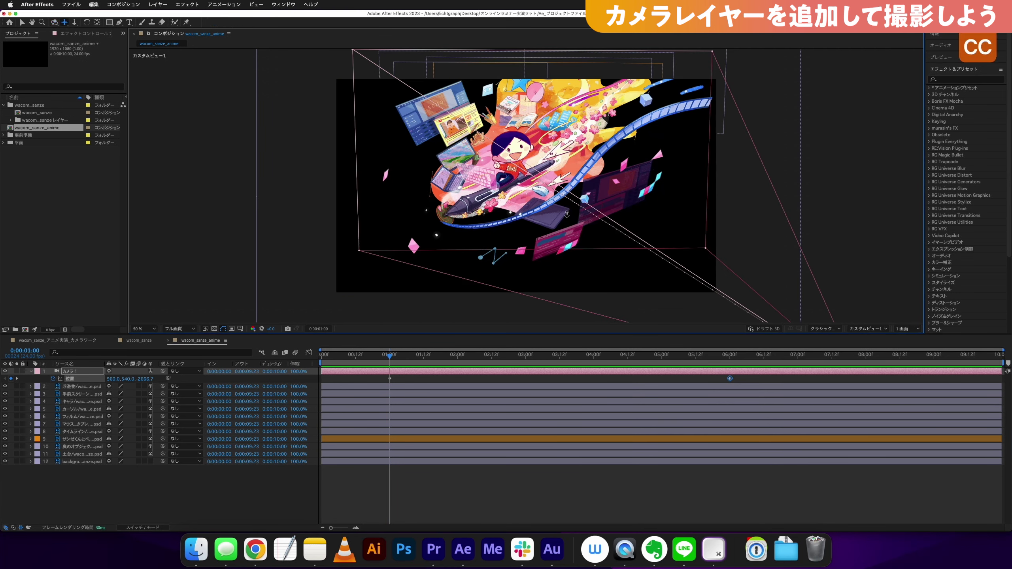
key(c)
mouse_move(565, 274)
mouse_down()
mouse_move(606, 188)
mouse_move(575, 156)
mouse_move(576, 215)
mouse_up()
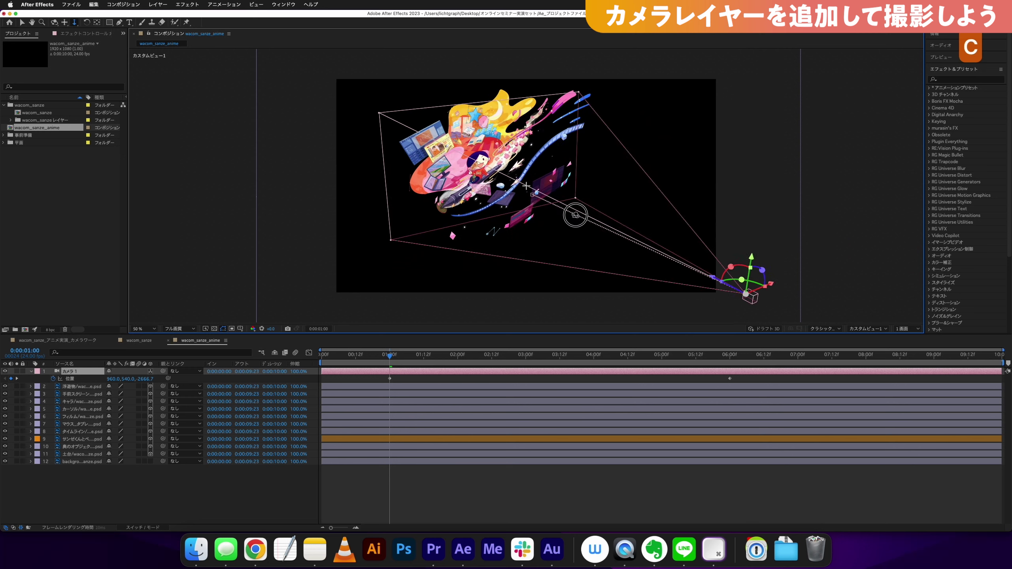
drag(576, 215, 517, 277)
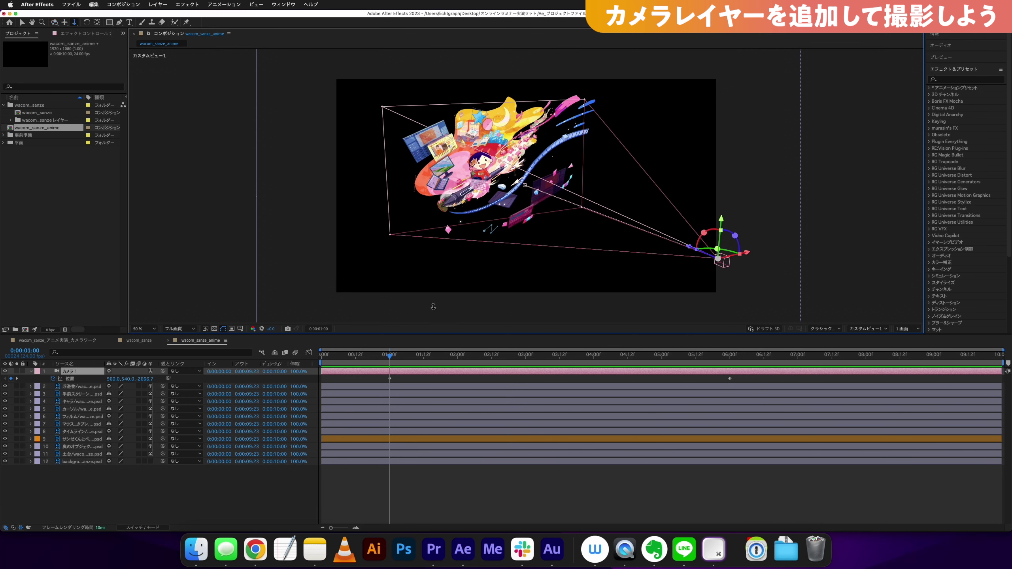
click(64, 377)
mouse_move(365, 361)
mouse_down()
mouse_move(659, 363)
mouse_move(393, 354)
mouse_up()
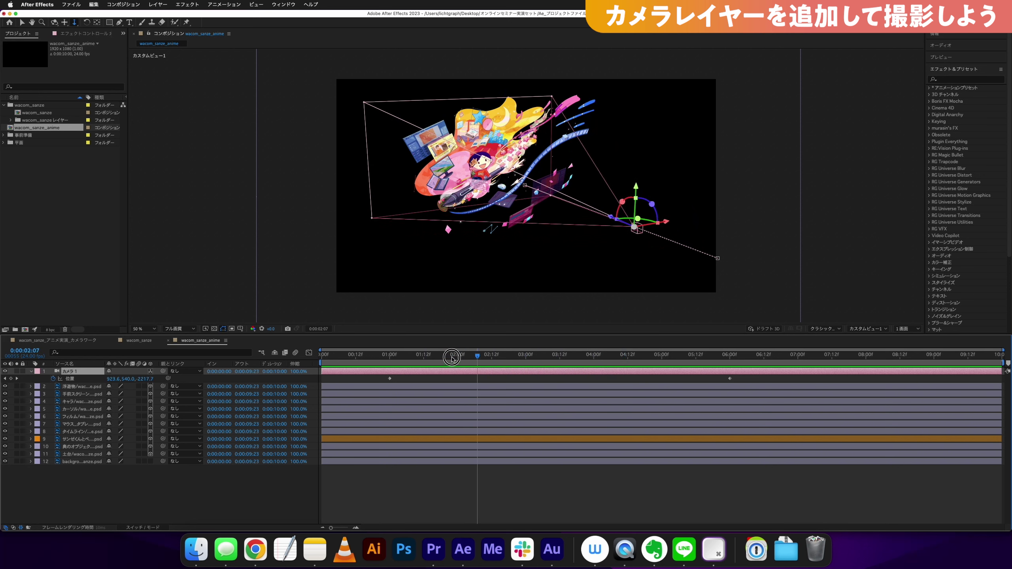
Step: Set the viewer back to Active Camera and scrub to the zoomed shot
click(869, 329)
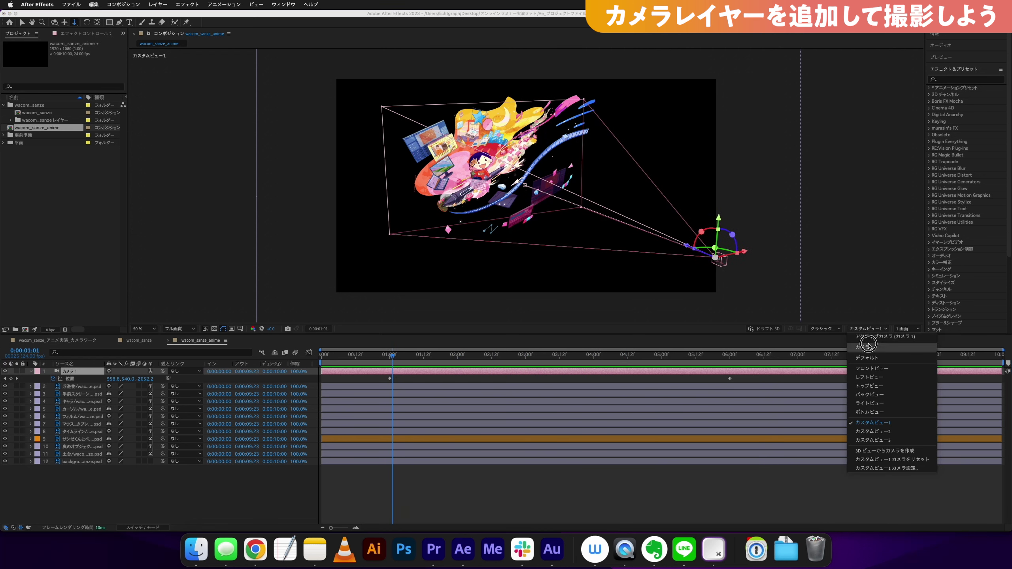
click(865, 342)
mouse_move(394, 355)
mouse_down()
mouse_move(749, 352)
mouse_move(393, 354)
mouse_up()
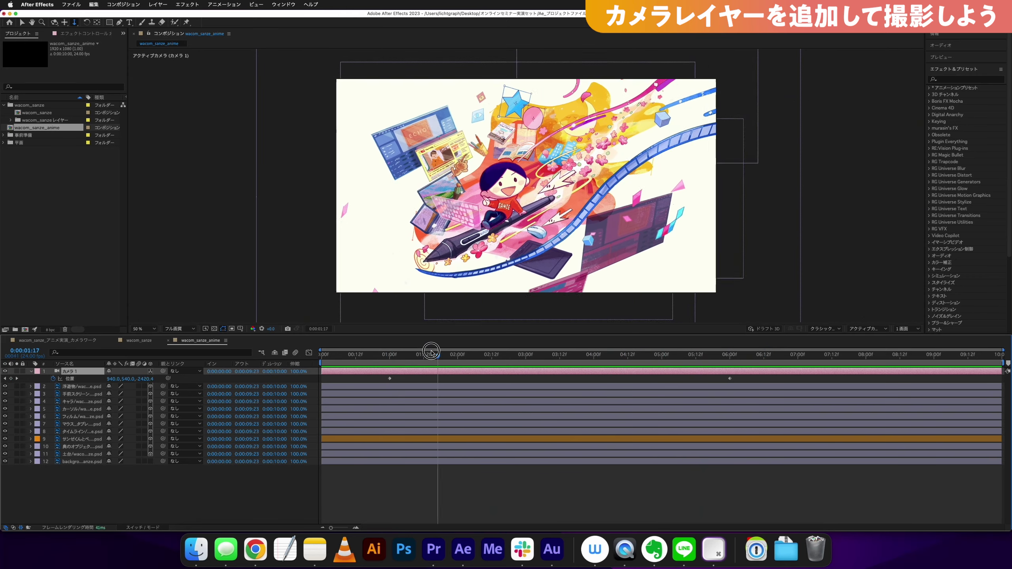
Step: Preview the move, then apply Easy Ease (F9) to both camera Position keyframes
key(space)
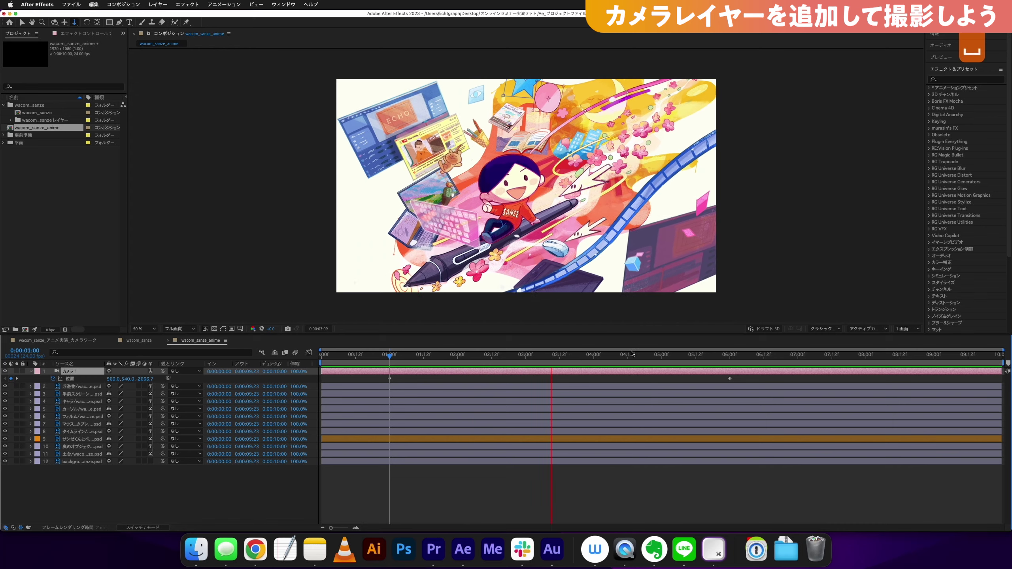
key(space)
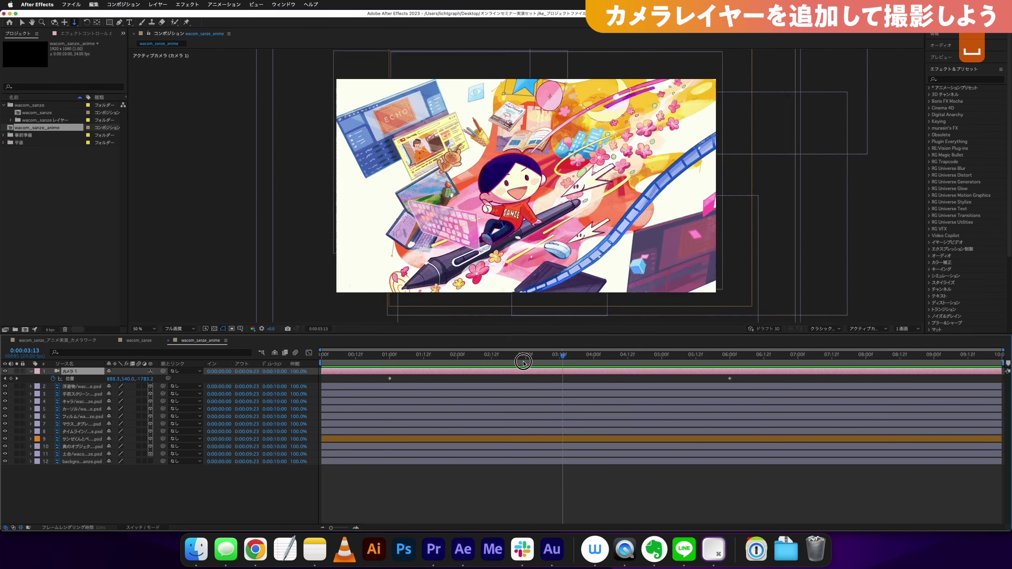
drag(750, 377, 401, 389)
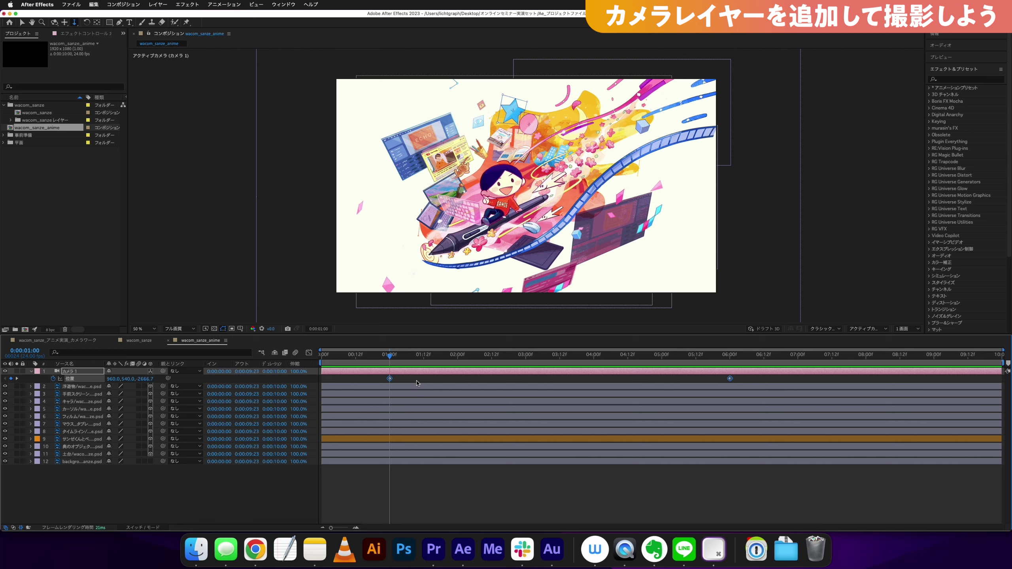
key(F9)
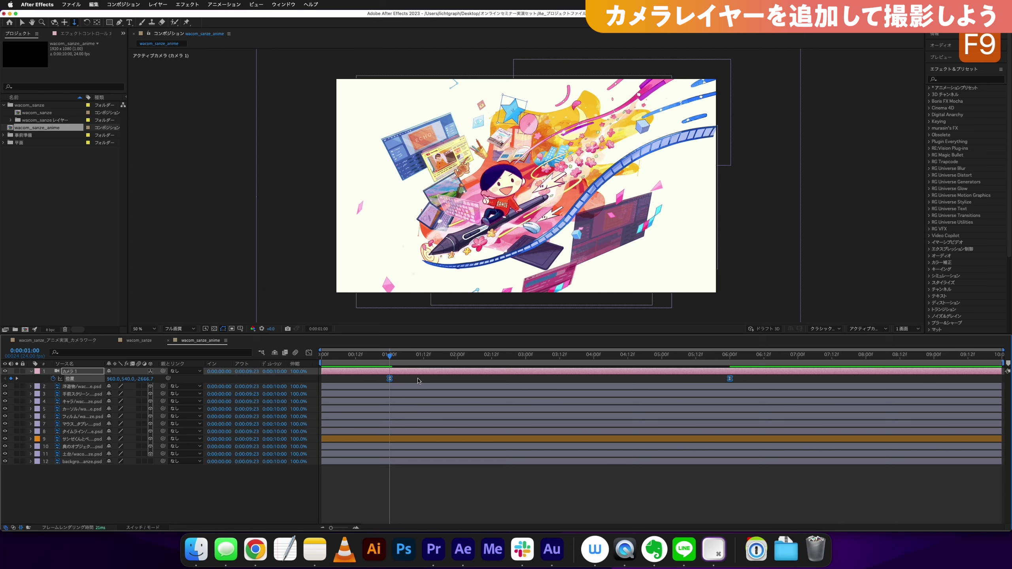
Step: Preview the eased camera move, then jump back to the first Position keyframe
drag(390, 355, 623, 381)
key(space)
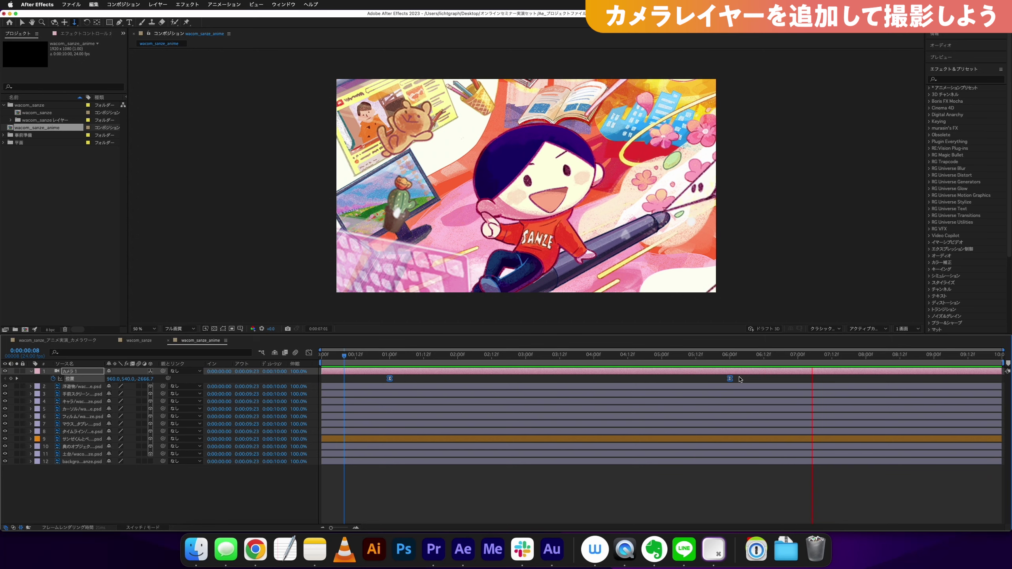
key(space)
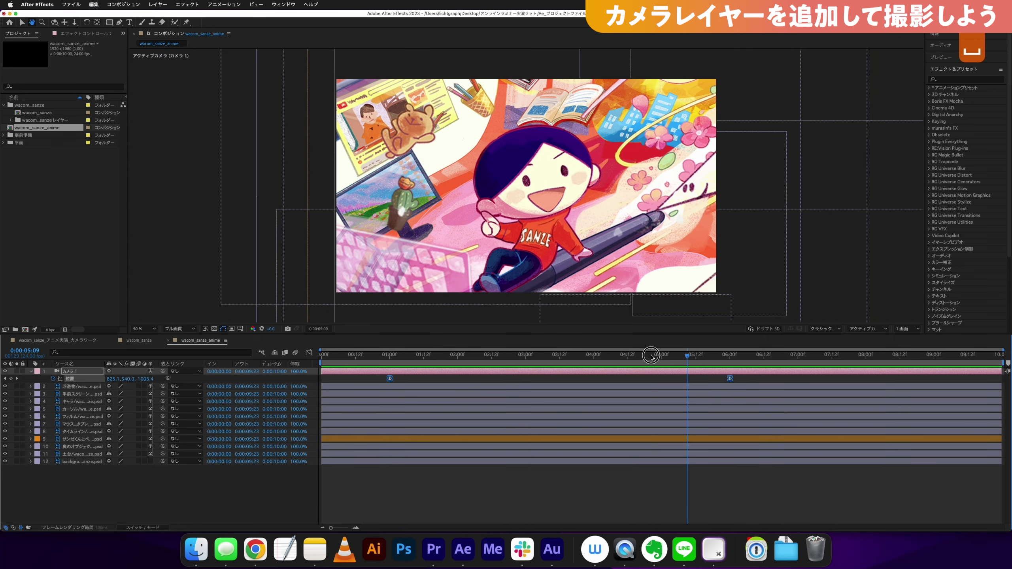
key(k)
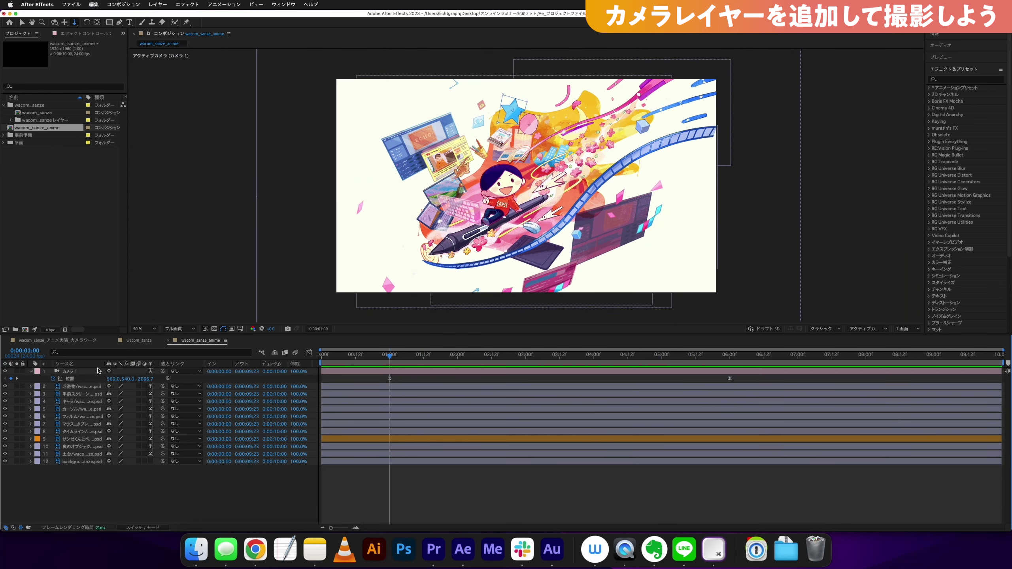
click(80, 379)
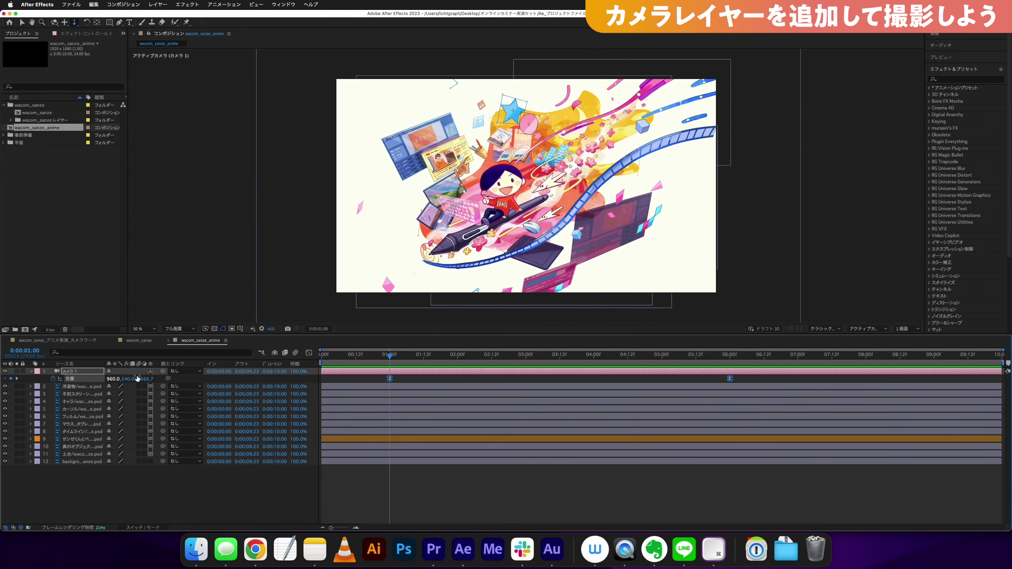
click(309, 353)
click(389, 502)
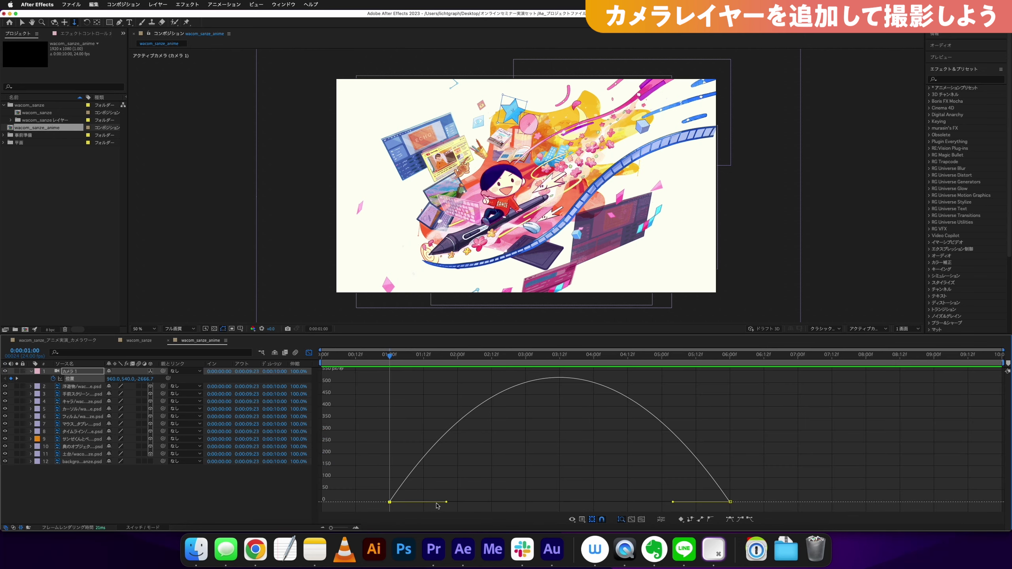
drag(446, 502, 494, 502)
drag(673, 502, 650, 502)
key(space)
key(space)
key(space)
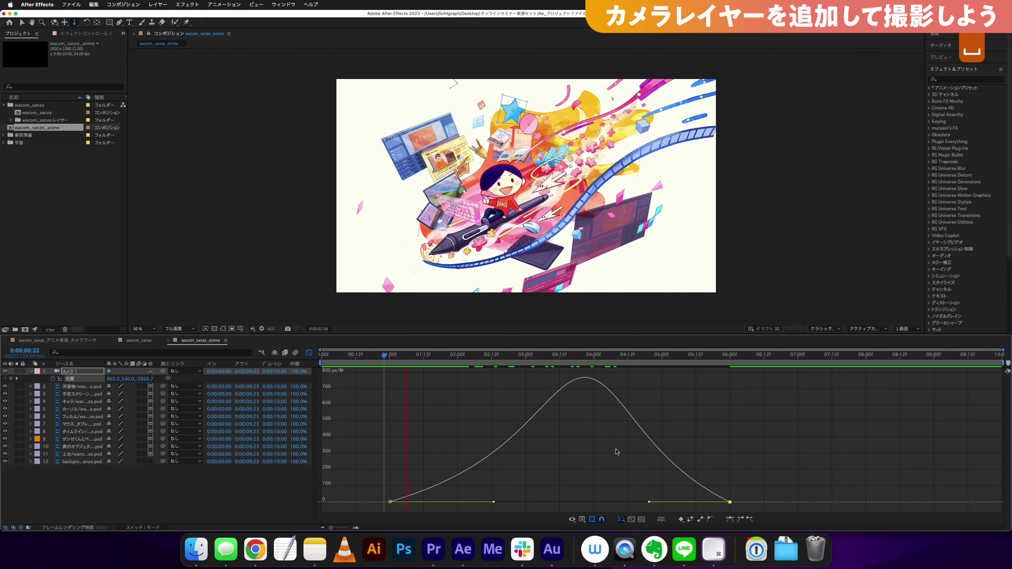
drag(658, 504, 617, 503)
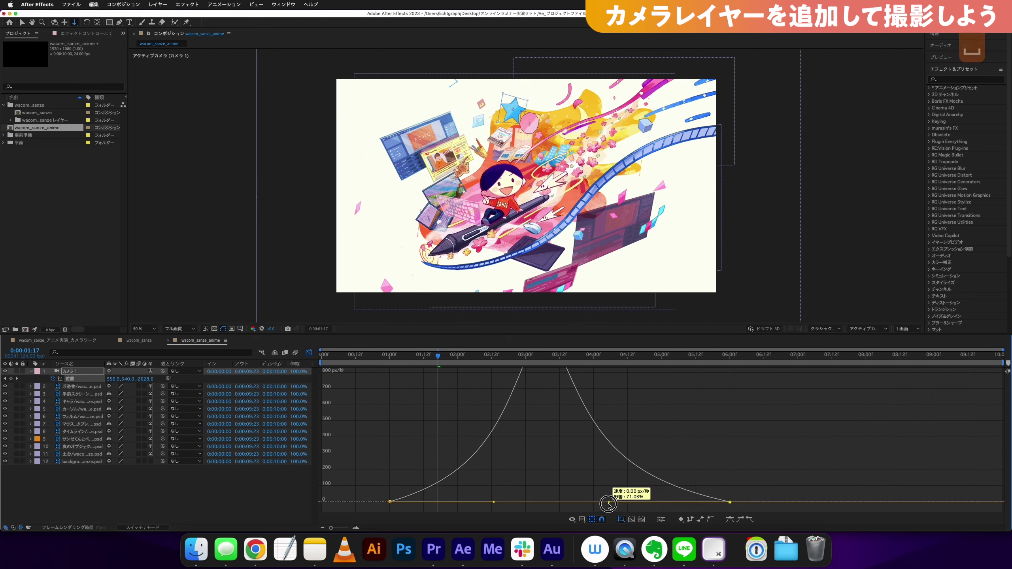
drag(494, 502, 517, 502)
drag(609, 502, 599, 502)
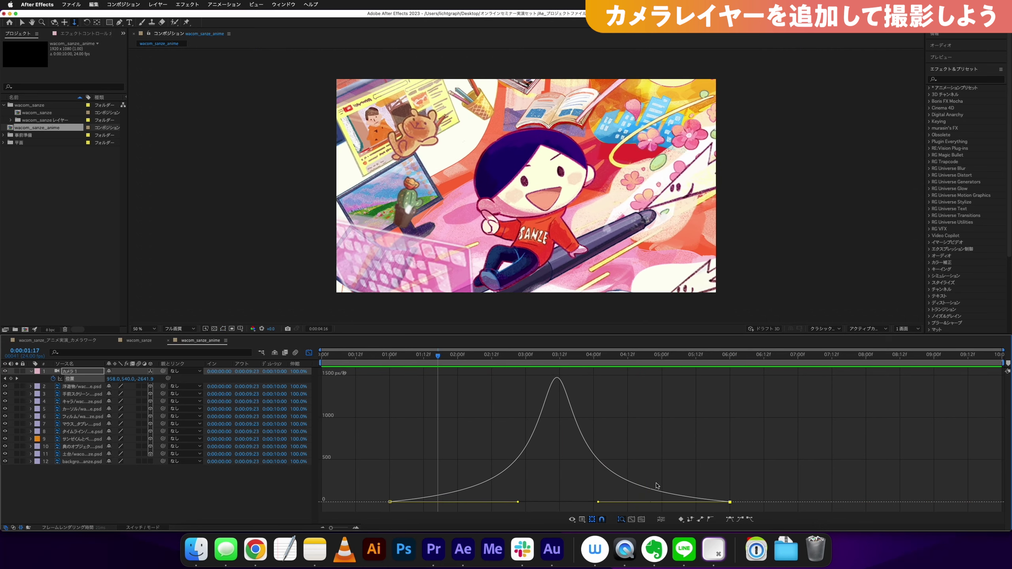
key(space)
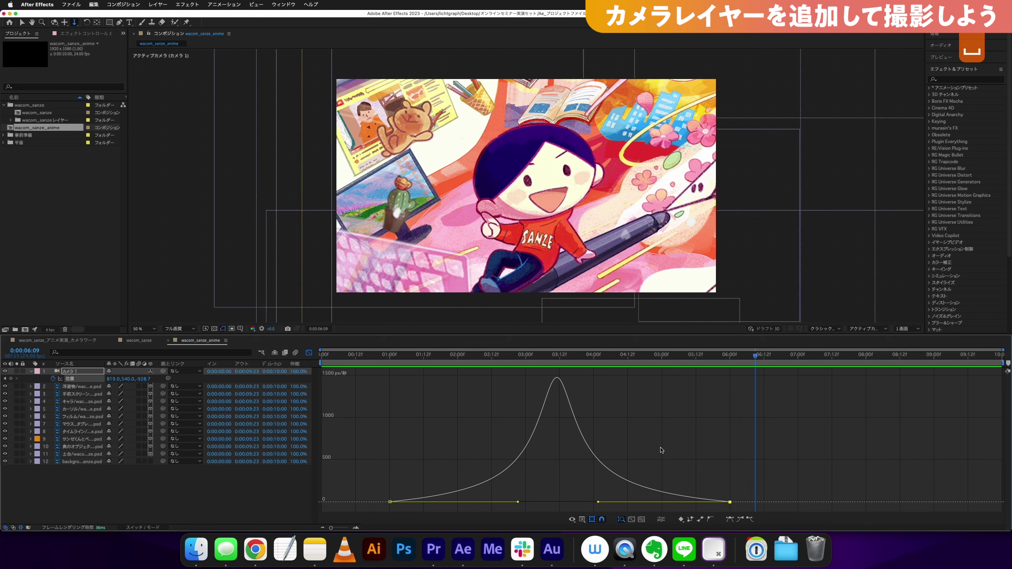
key(z)
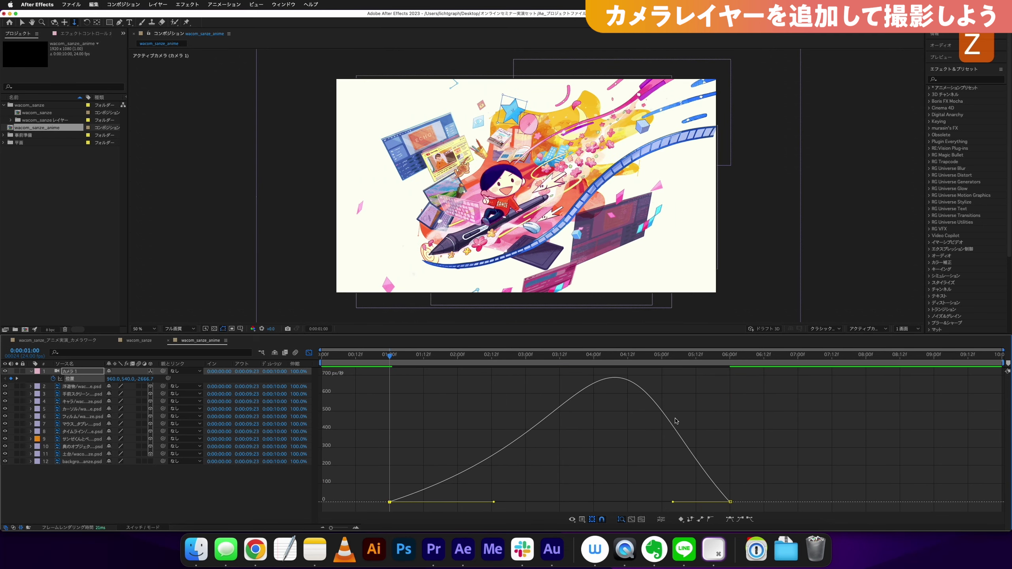
click(309, 352)
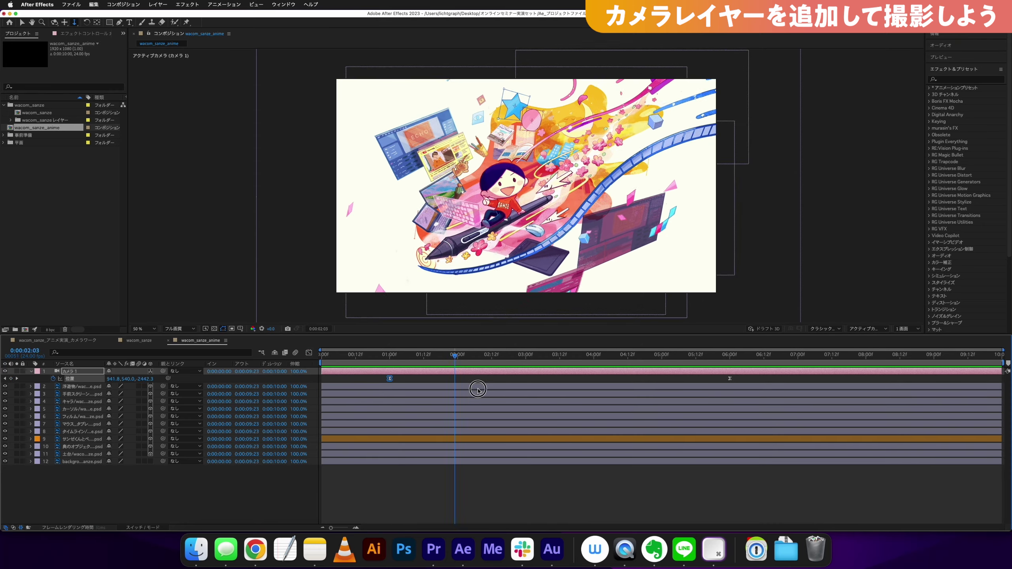
Step: Preview the camera zoom, rewind to 0:00, and switch back to the Selection tool
drag(403, 360, 518, 365)
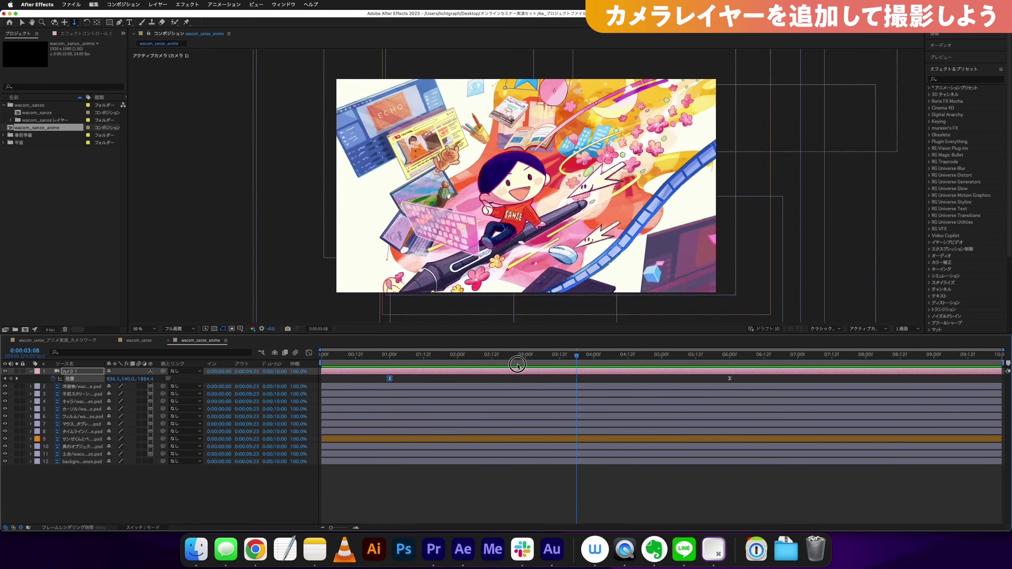
key(space)
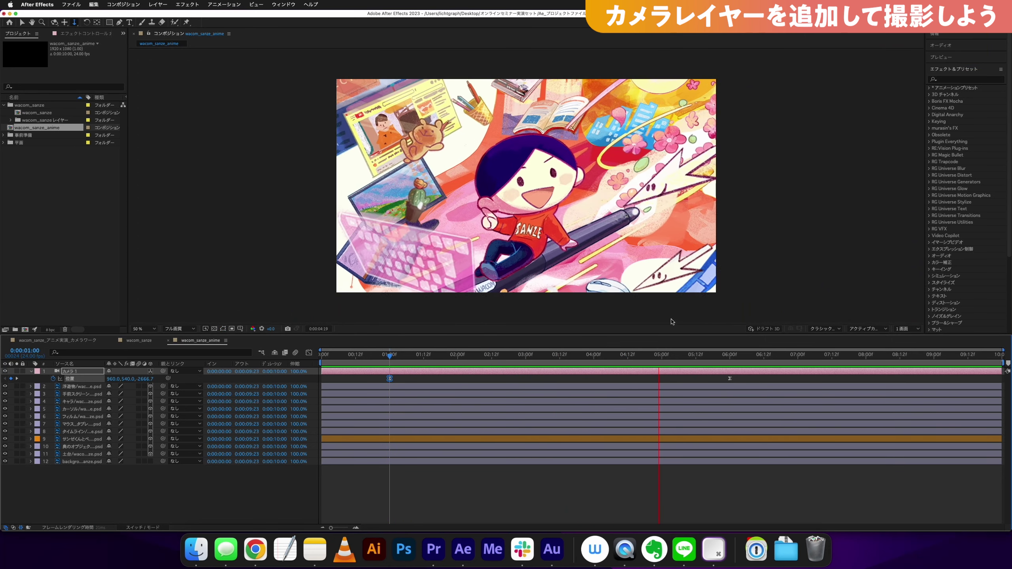
key(space)
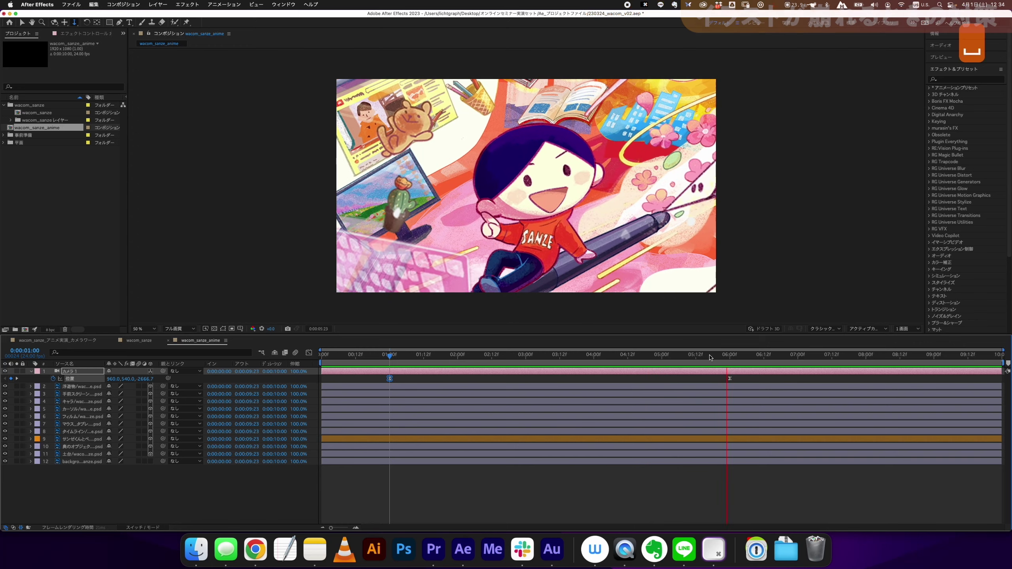
drag(710, 358, 295, 348)
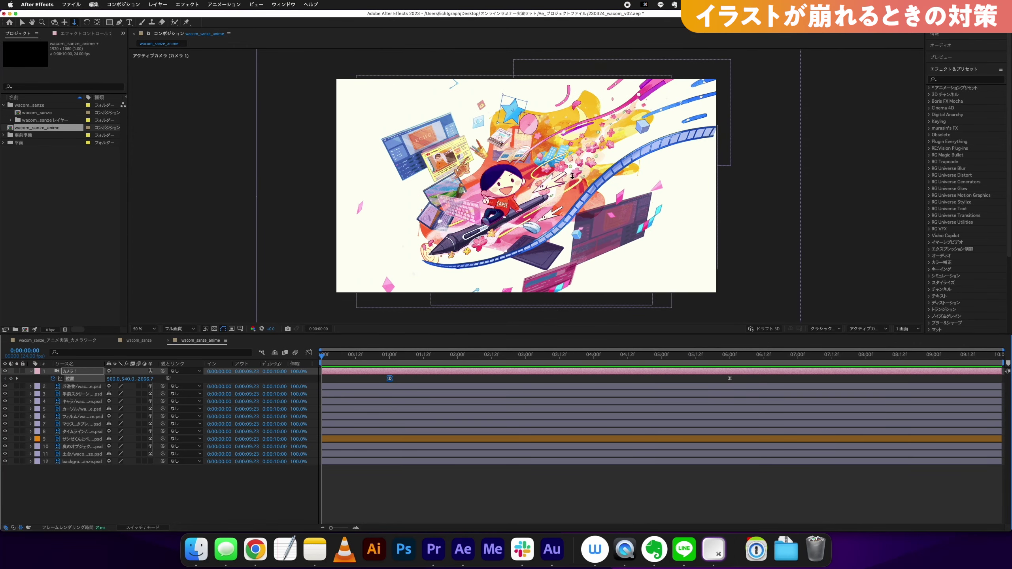
click(22, 22)
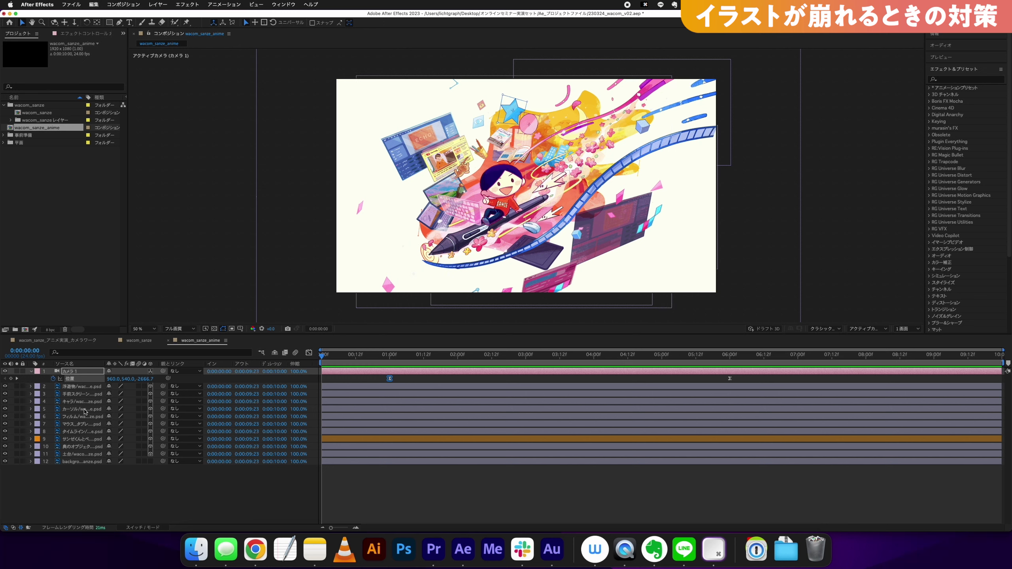
Step: Select the フィルム layer, nudge it up and right, and scrub the camera move
click(475, 263)
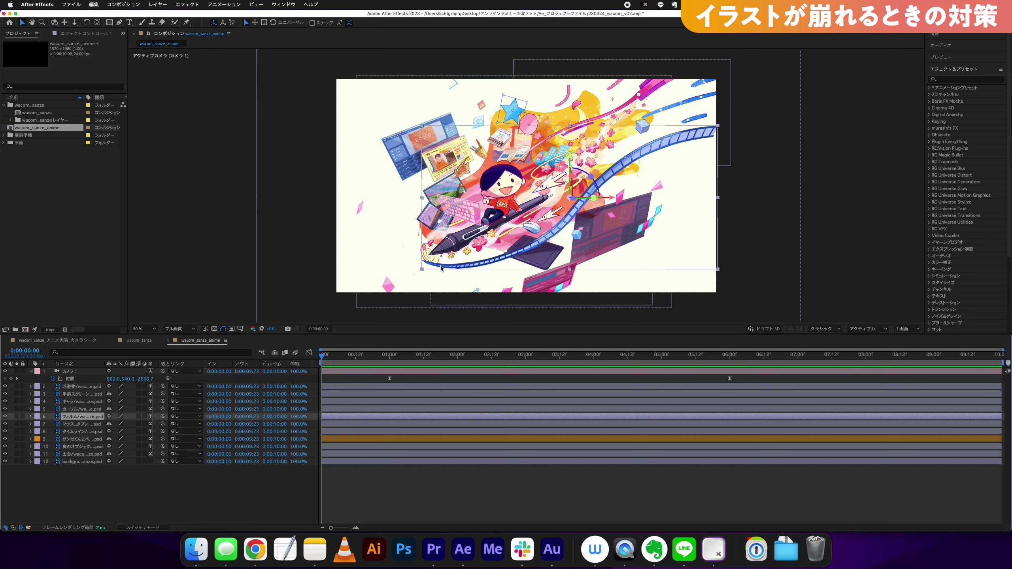
drag(439, 269, 445, 263)
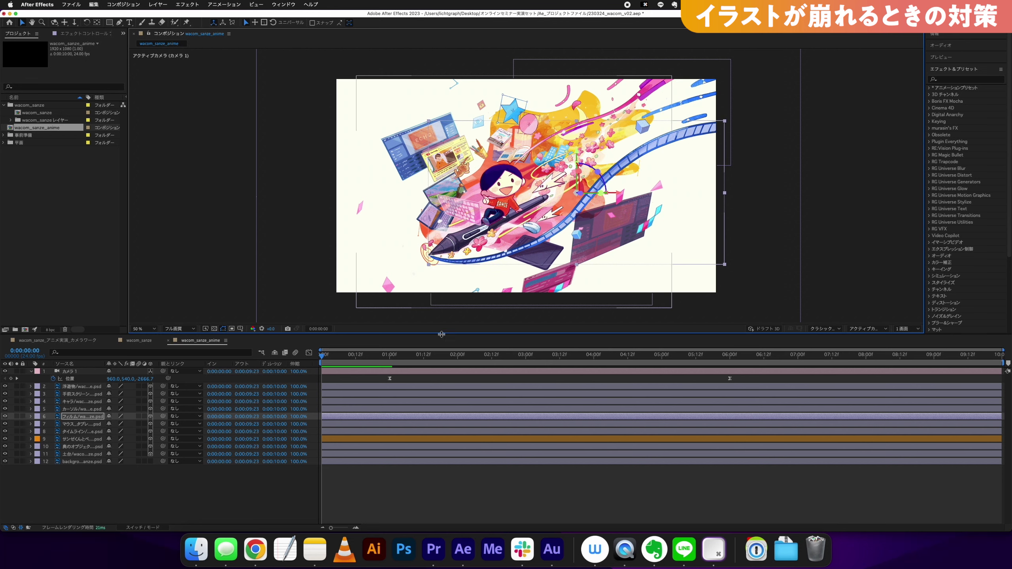
drag(322, 355, 525, 355)
key(Home)
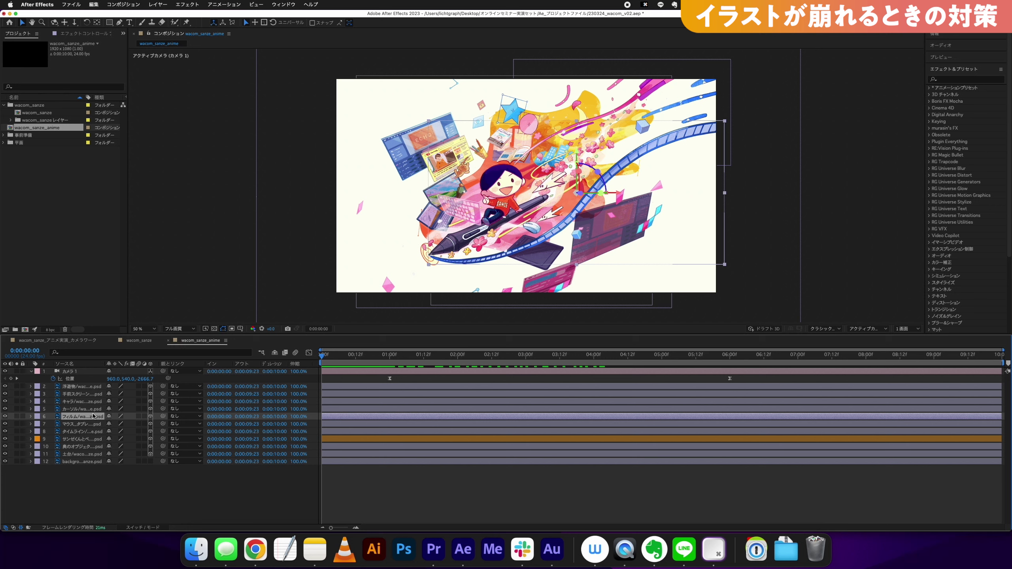
Step: Set the film layer's Position Z to 0, reposition it to 1159.6, 591.7, and scrub to check
key(p)
text(0)
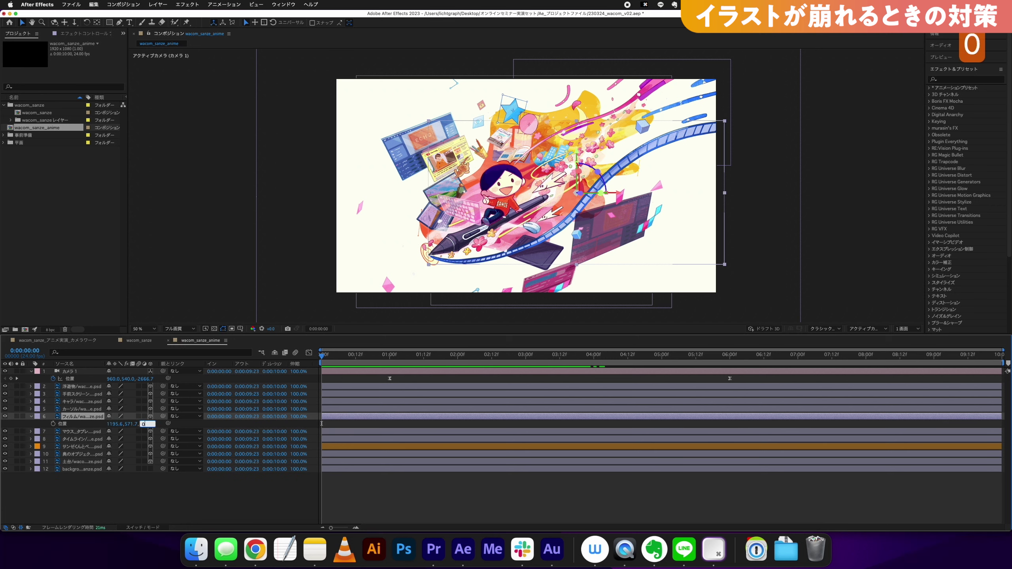
key(Return)
drag(470, 256, 462, 260)
mouse_move(392, 361)
mouse_down()
mouse_move(694, 366)
mouse_move(348, 382)
mouse_move(606, 388)
mouse_move(295, 397)
mouse_up()
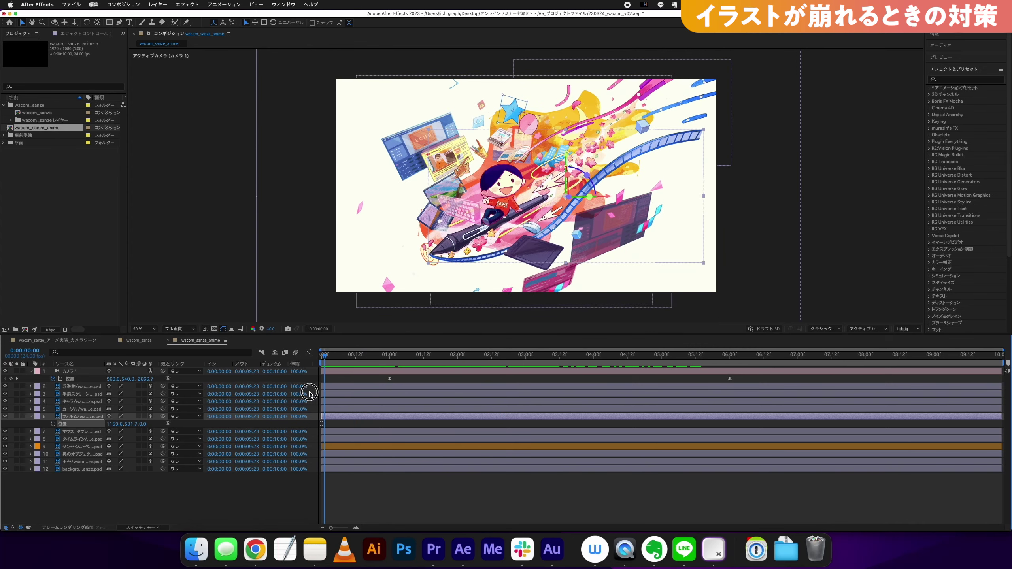
mouse_move(295, 397)
mouse_down()
mouse_move(385, 403)
mouse_move(300, 398)
mouse_up()
click(51, 113)
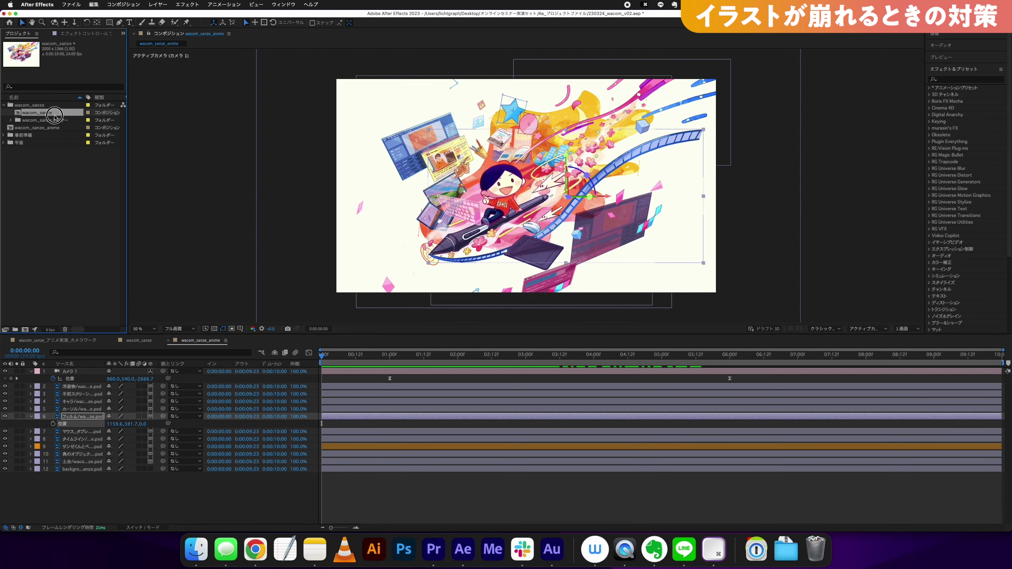
double_click(55, 115)
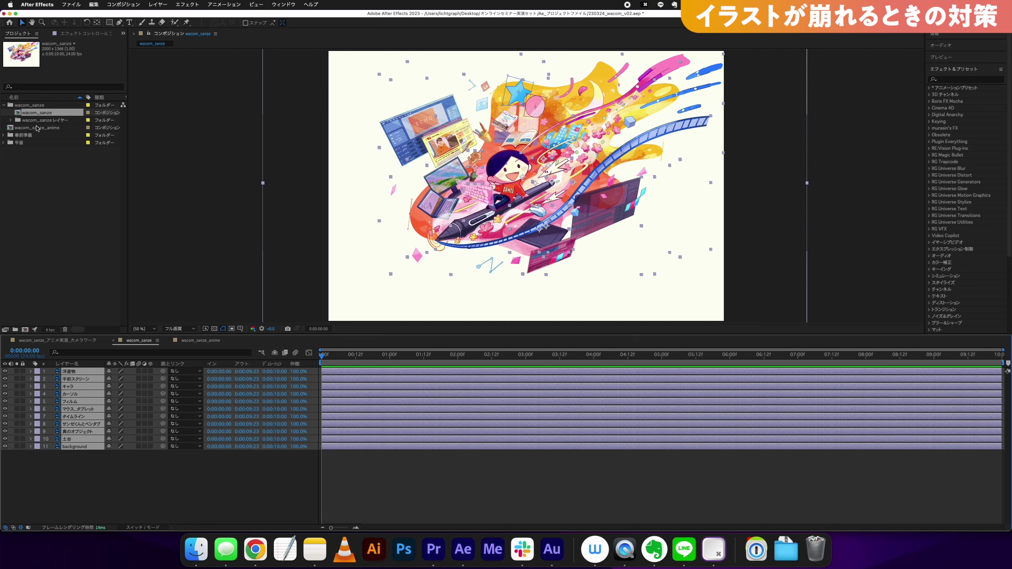
double_click(57, 128)
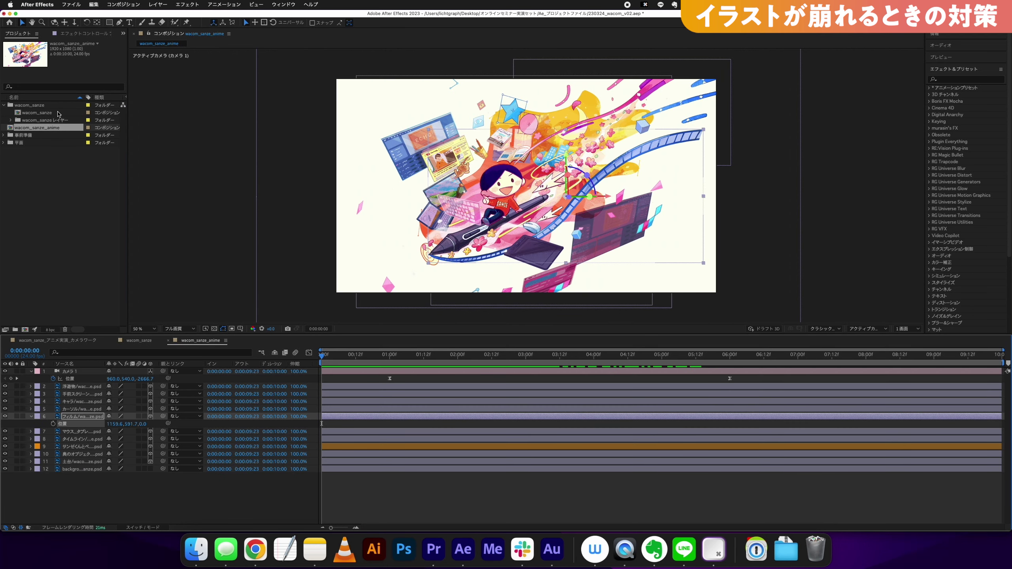
click(58, 113)
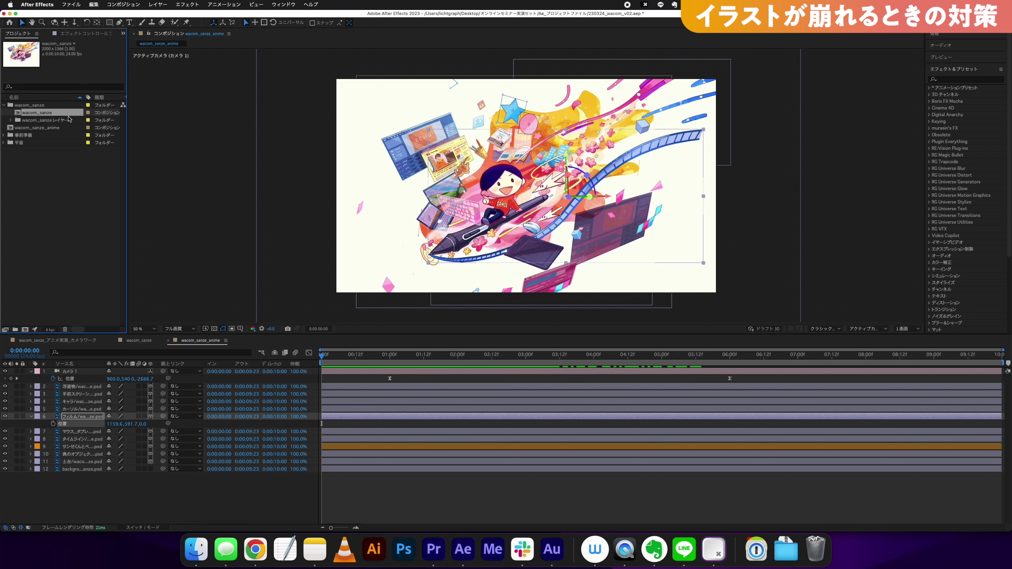
drag(60, 115, 97, 371)
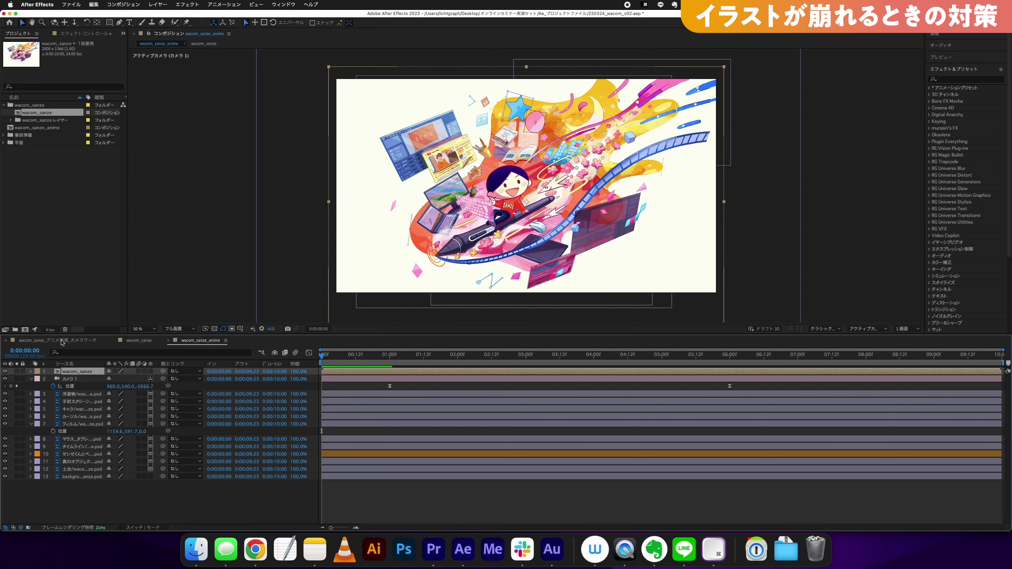
click(5, 371)
click(5, 372)
click(5, 371)
click(5, 371)
click(5, 371)
click(5, 372)
key(t)
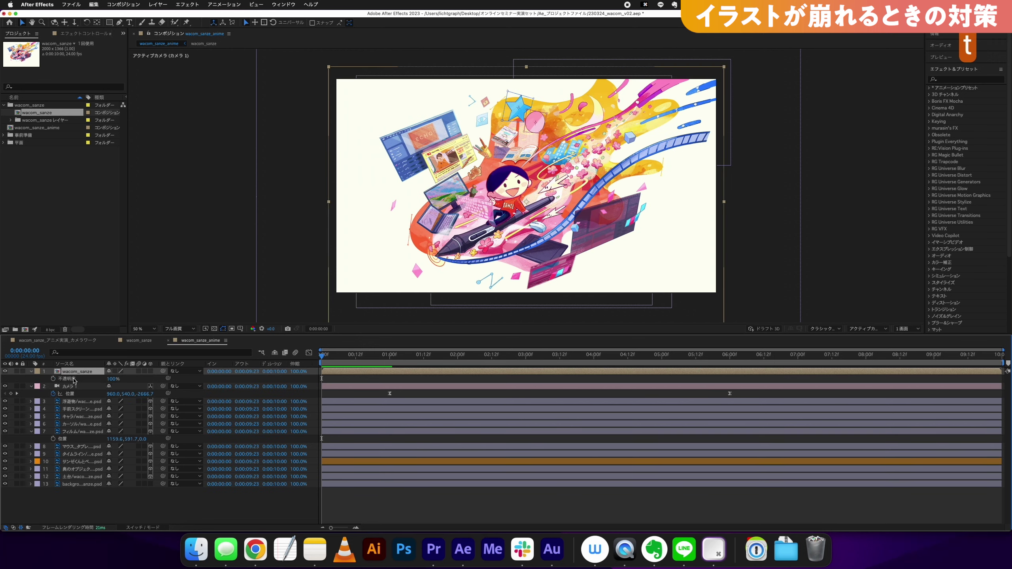
drag(113, 379, 88, 381)
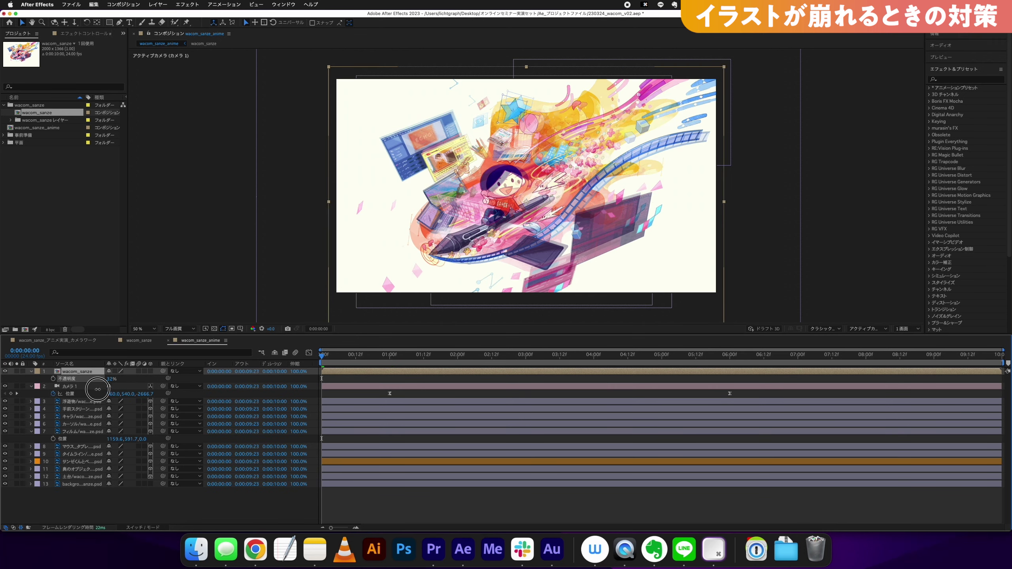
drag(505, 219, 498, 199)
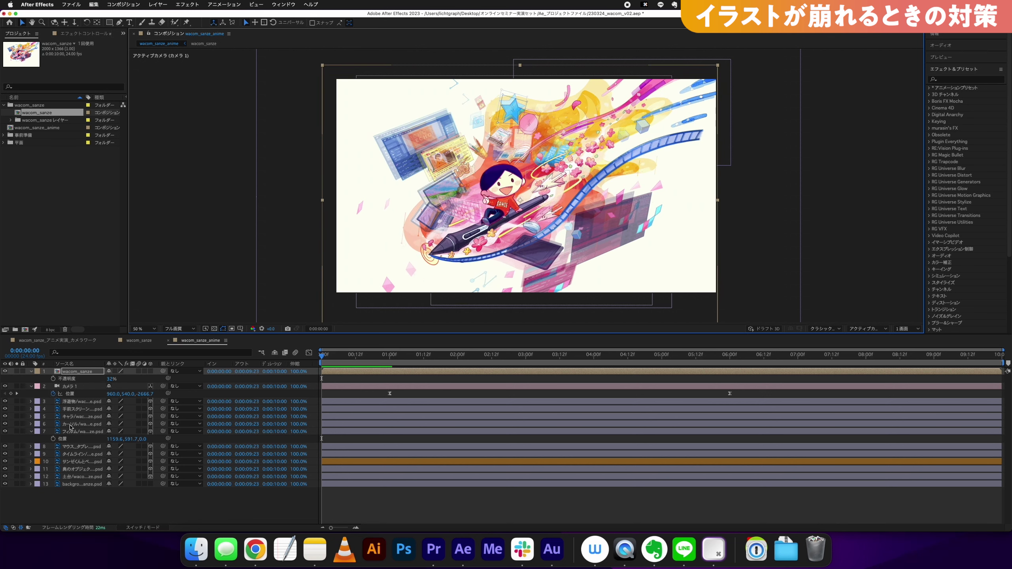
click(31, 431)
click(82, 431)
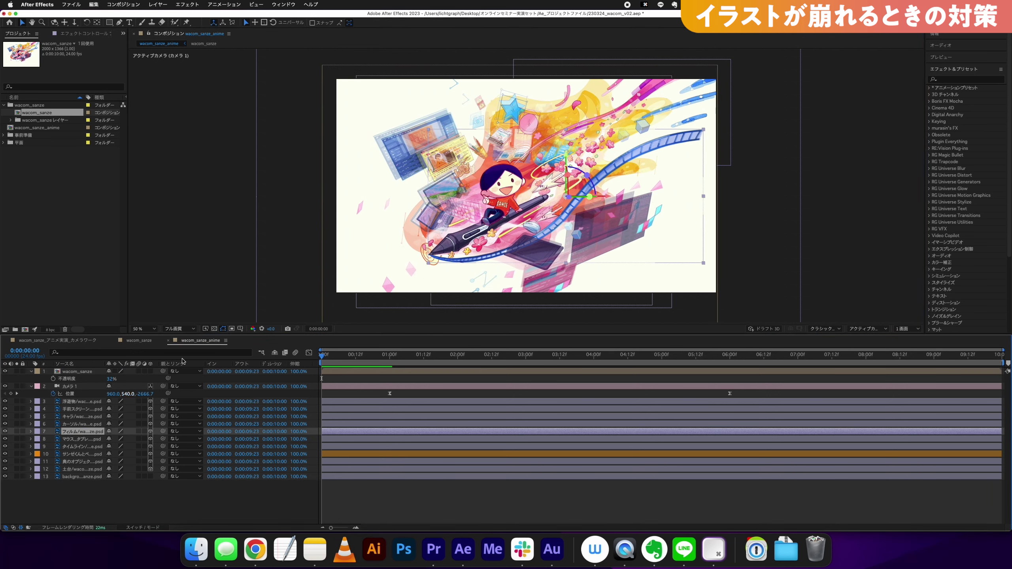
click(610, 219)
key(z)
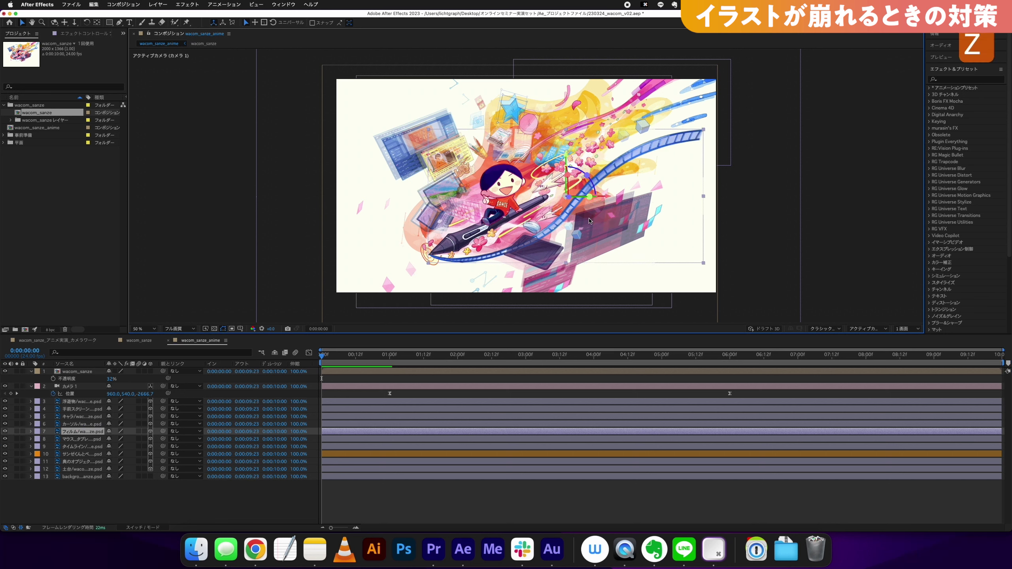
click(190, 400)
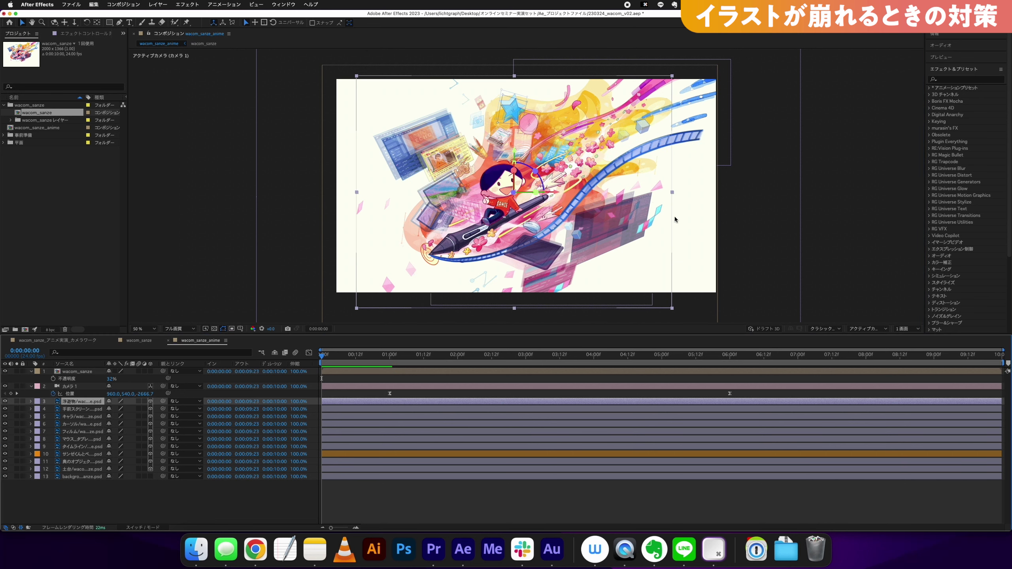
click(80, 372)
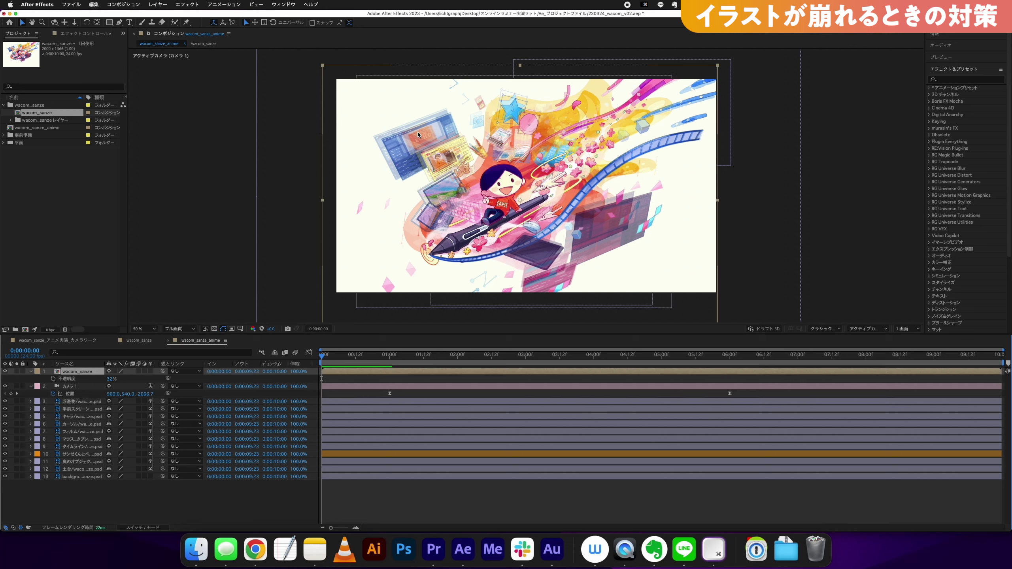
click(78, 477)
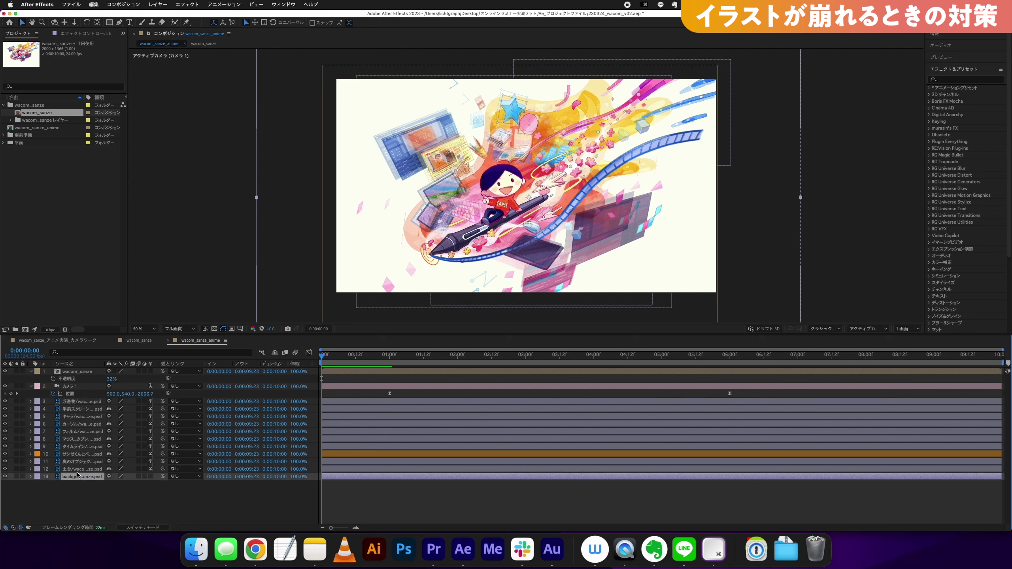
click(78, 470)
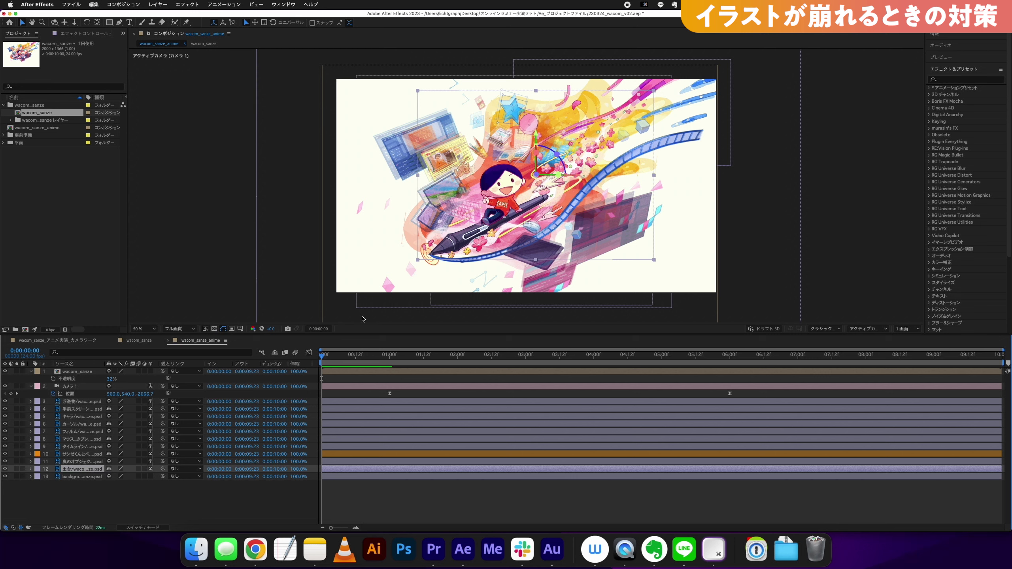
click(607, 241)
Step: Delete the reference layer, then enlarge base artwork layer 11 at the 1-second mark
key(BackSpace)
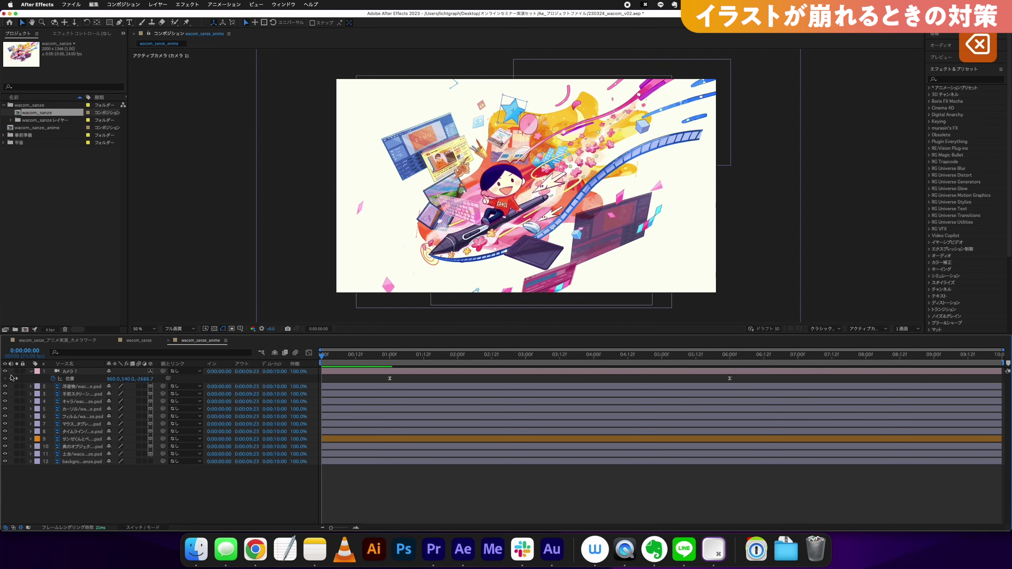
drag(364, 355, 390, 354)
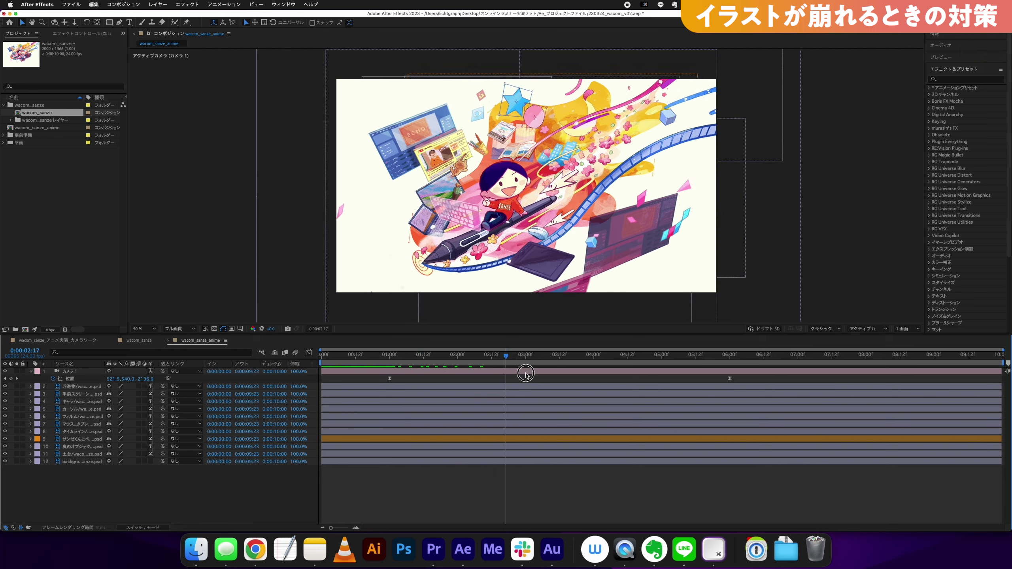
click(91, 447)
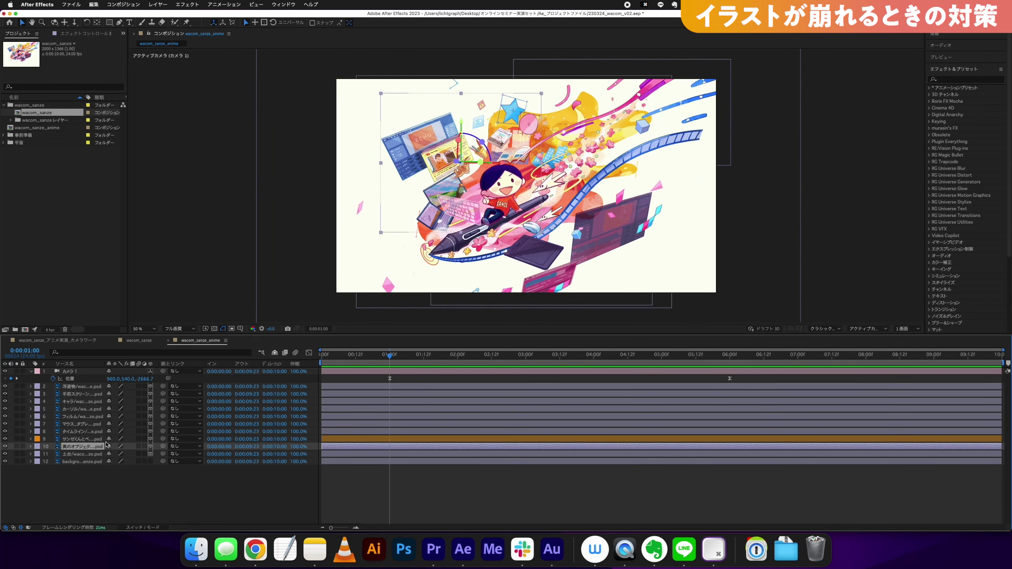
click(93, 455)
drag(657, 128, 653, 106)
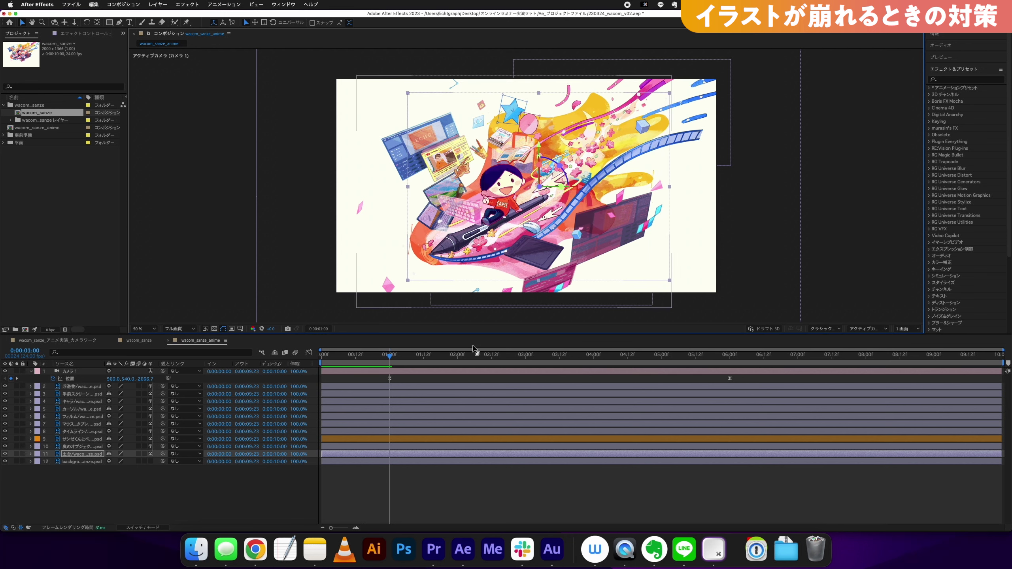
drag(388, 359, 296, 373)
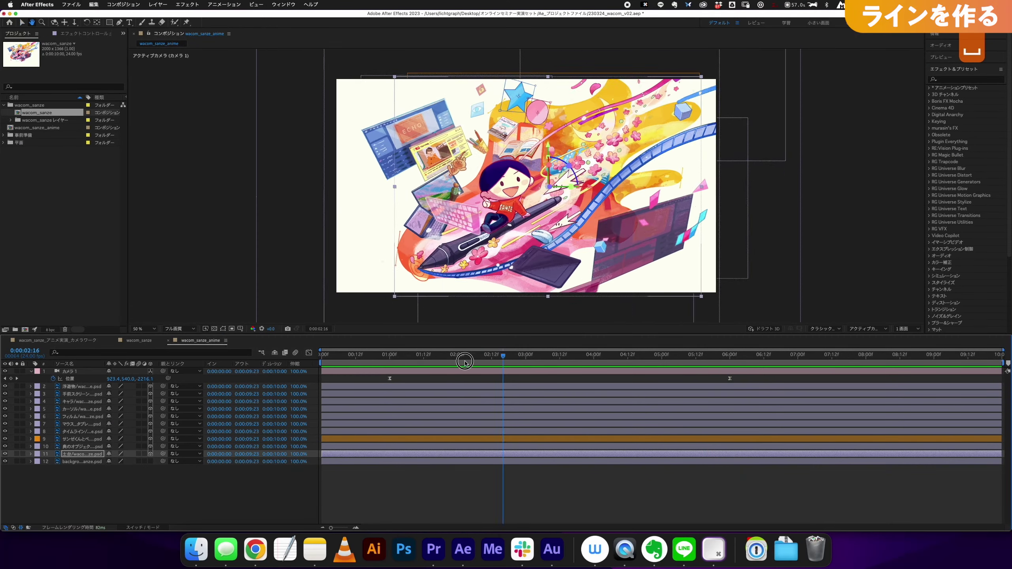
right_click(47, 197)
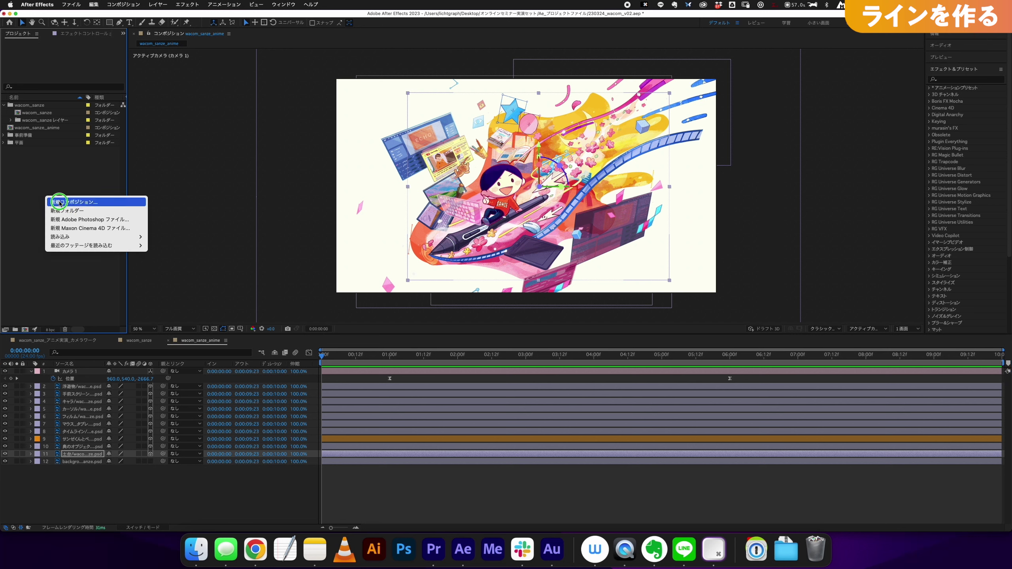
Step: Create composition コンポ1 at 1920 px wide by 30 px high
click(59, 203)
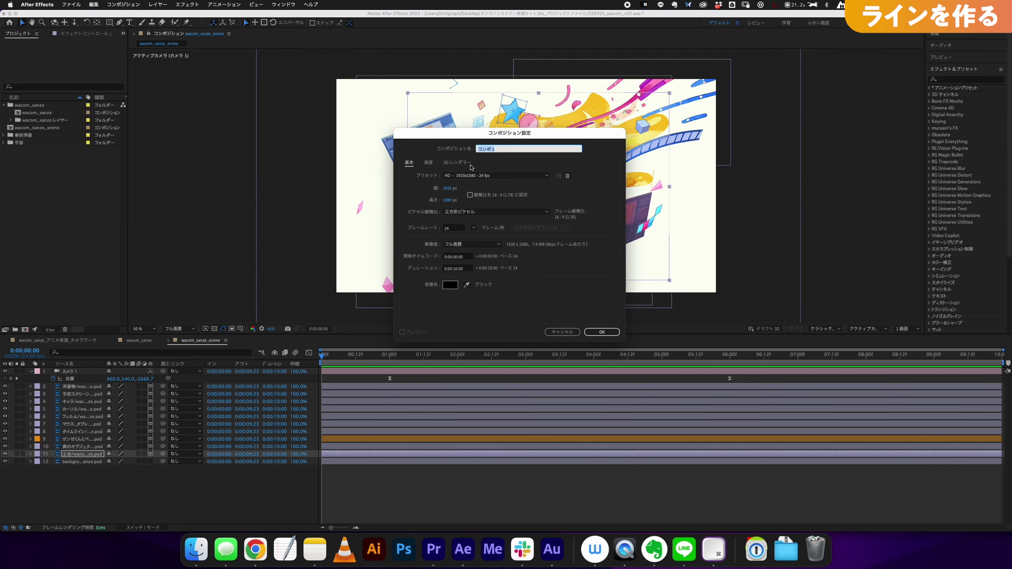
click(447, 200)
text(3000)
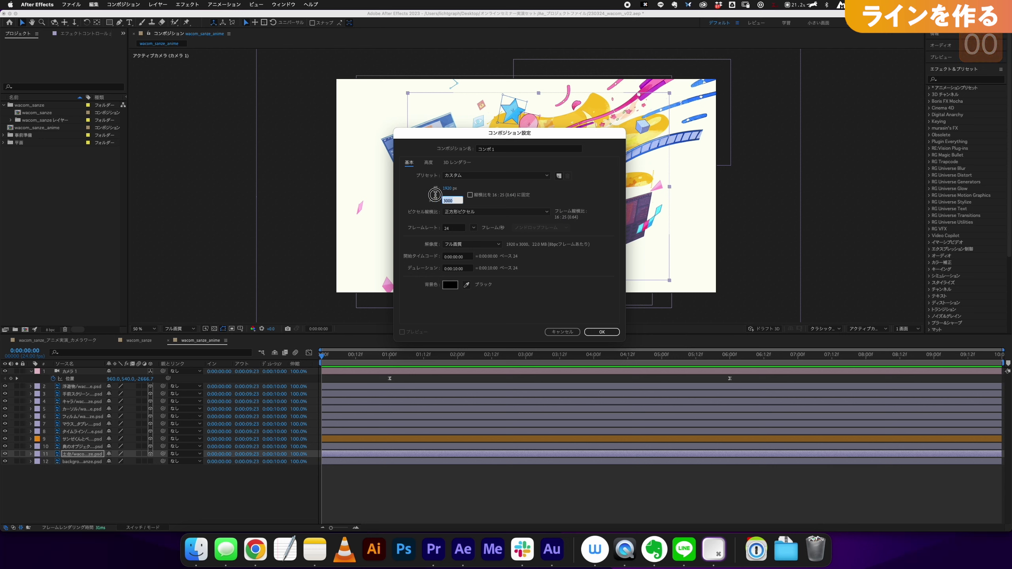
text(1920)
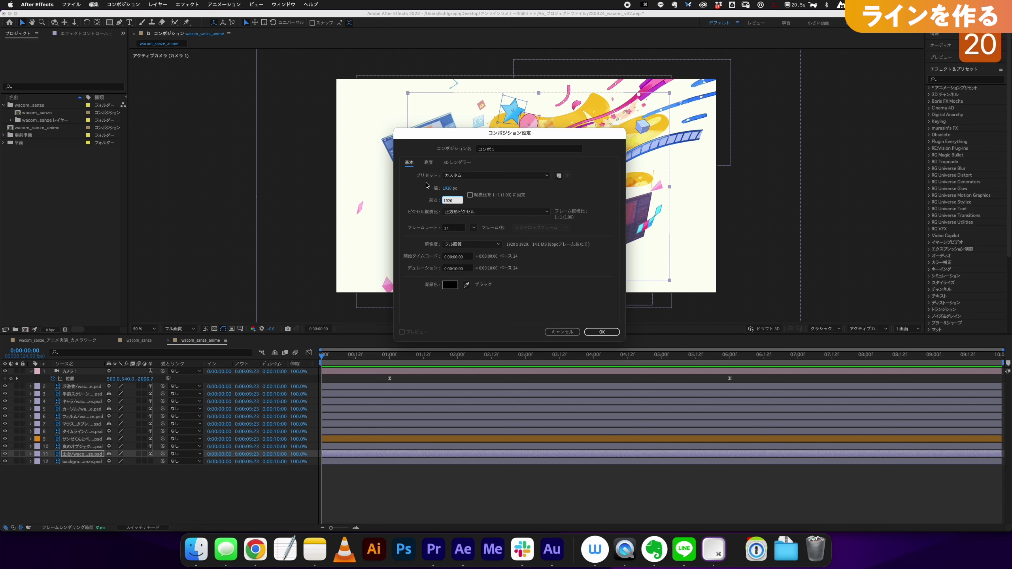
drag(450, 189, 450, 190)
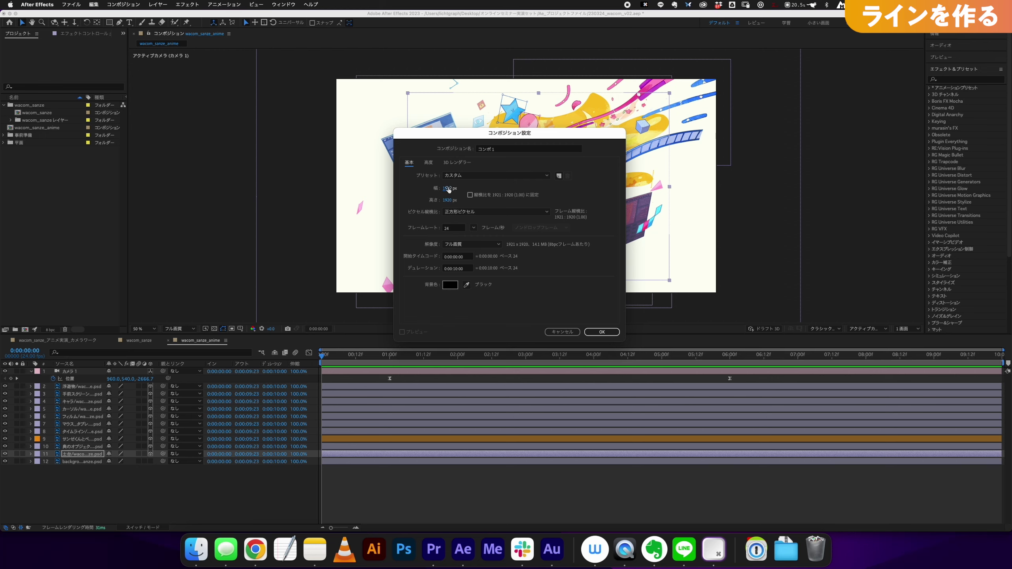
text(1920)
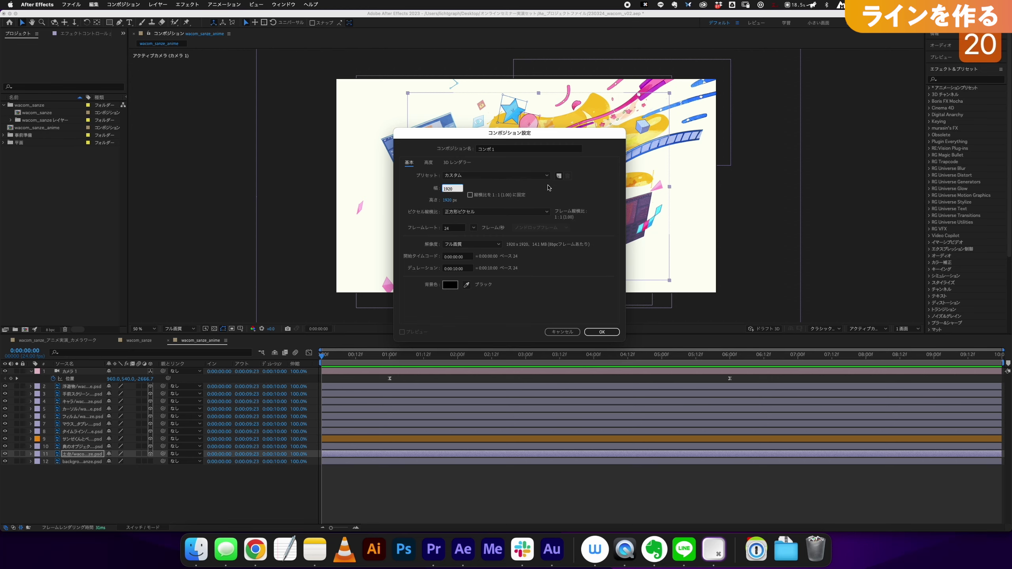
click(447, 201)
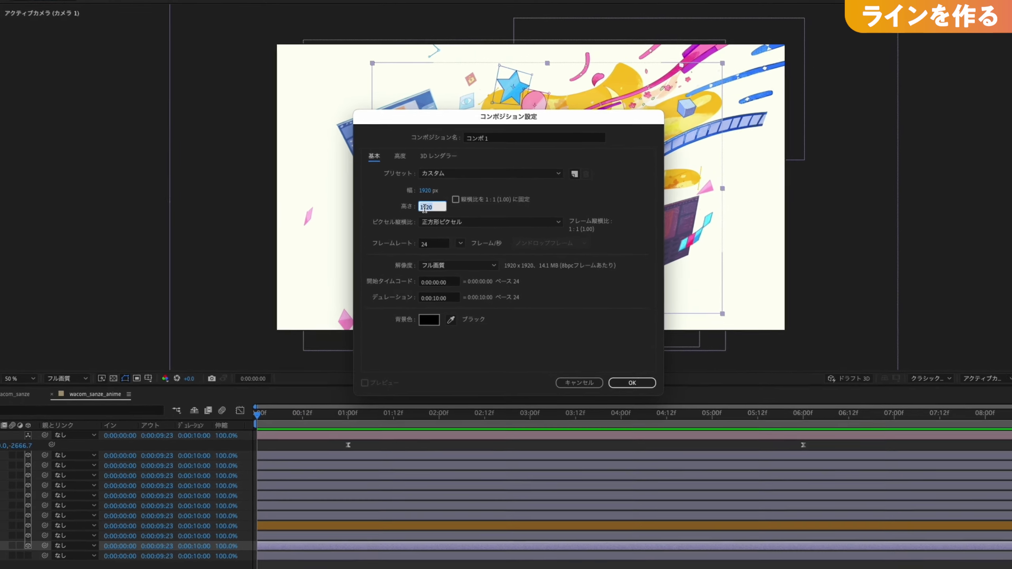
text(30)
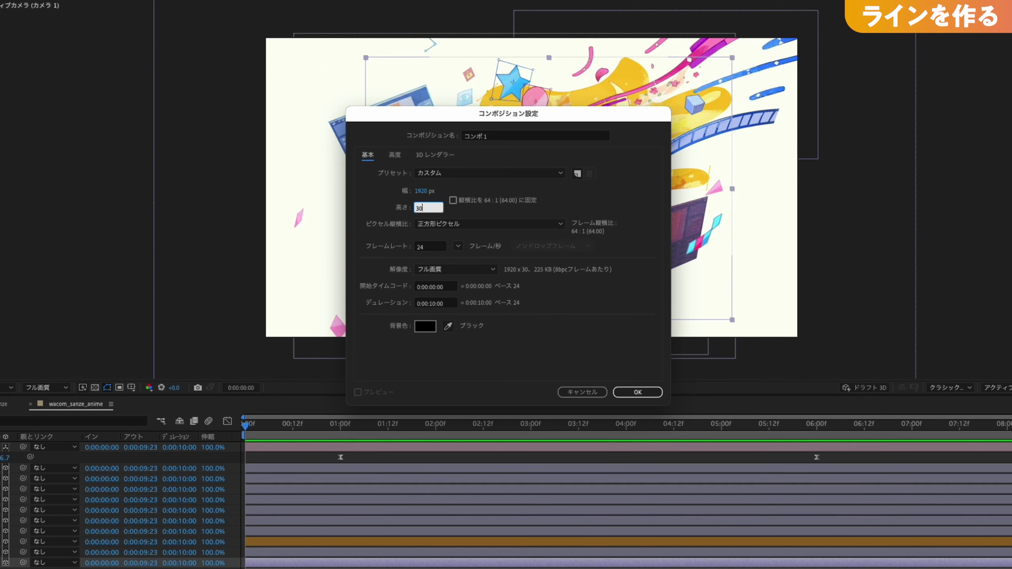
key(Return)
click(638, 392)
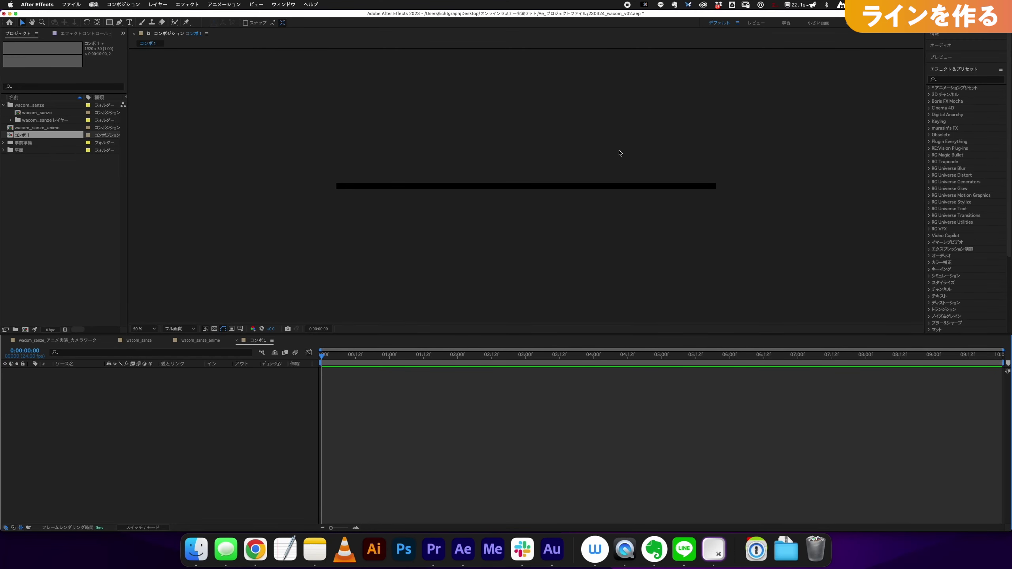
Step: Draw a small rectangle shape on the black bar with the Rectangle tool
click(50, 138)
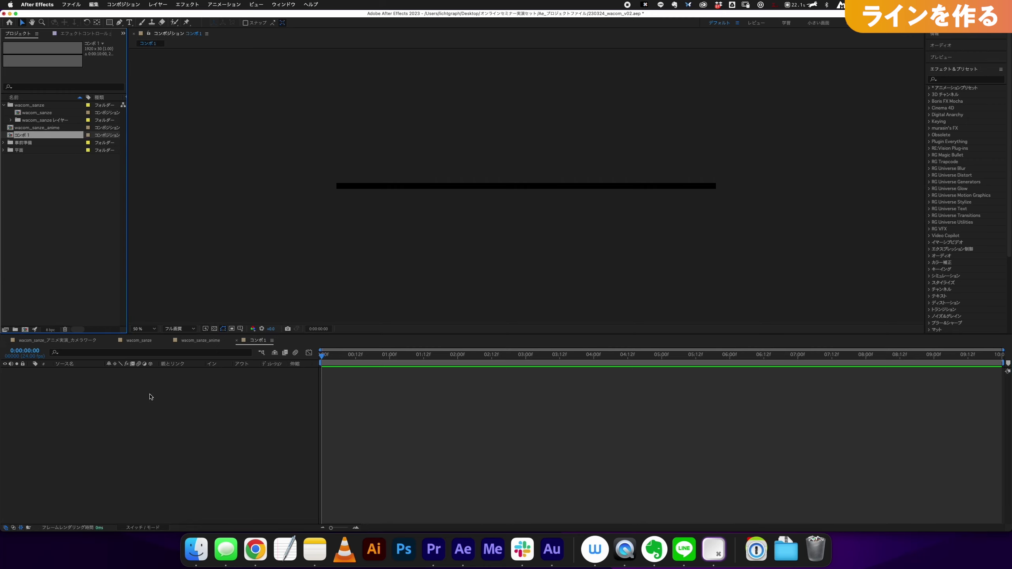
click(109, 23)
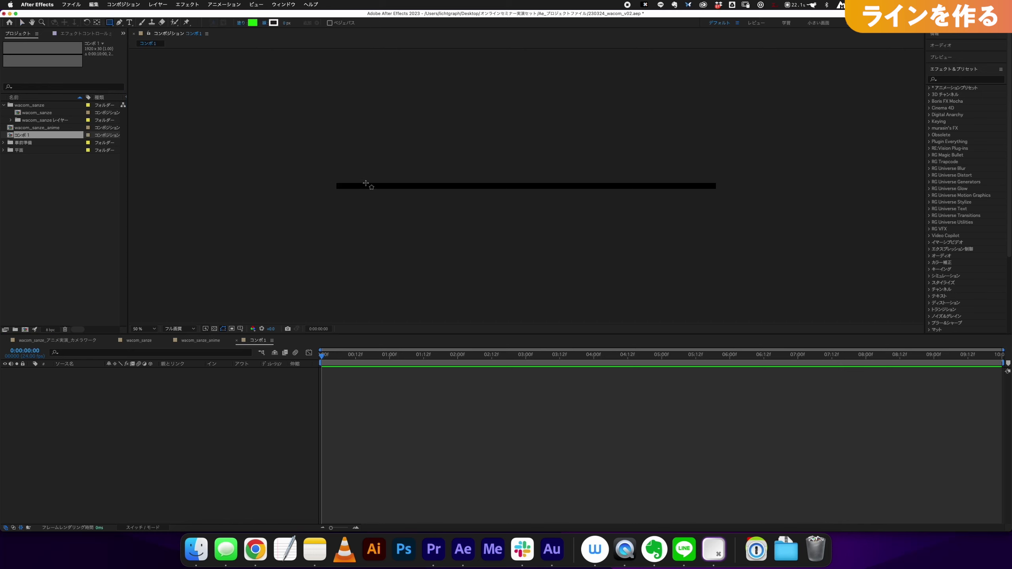
drag(355, 180, 378, 192)
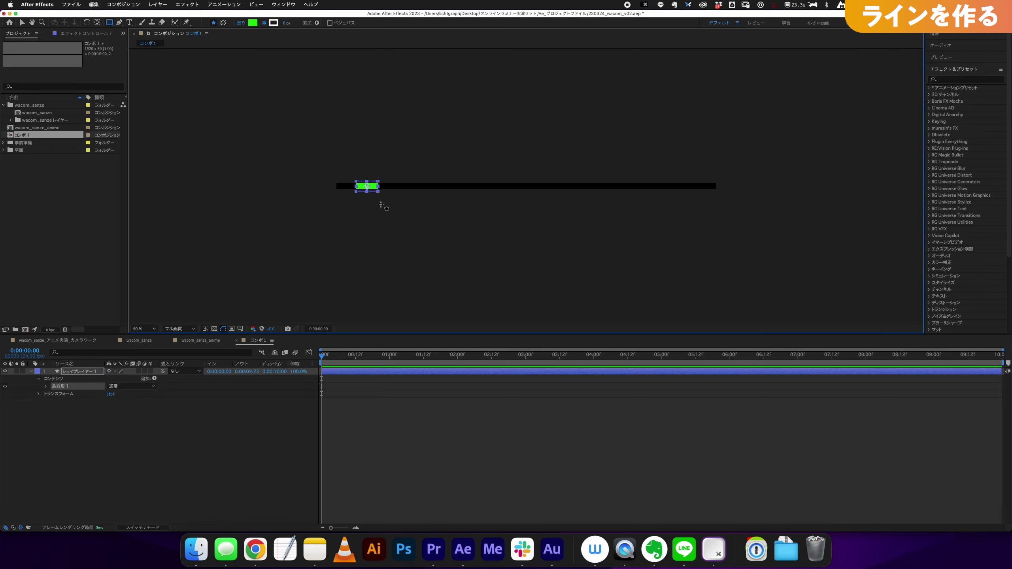
click(90, 363)
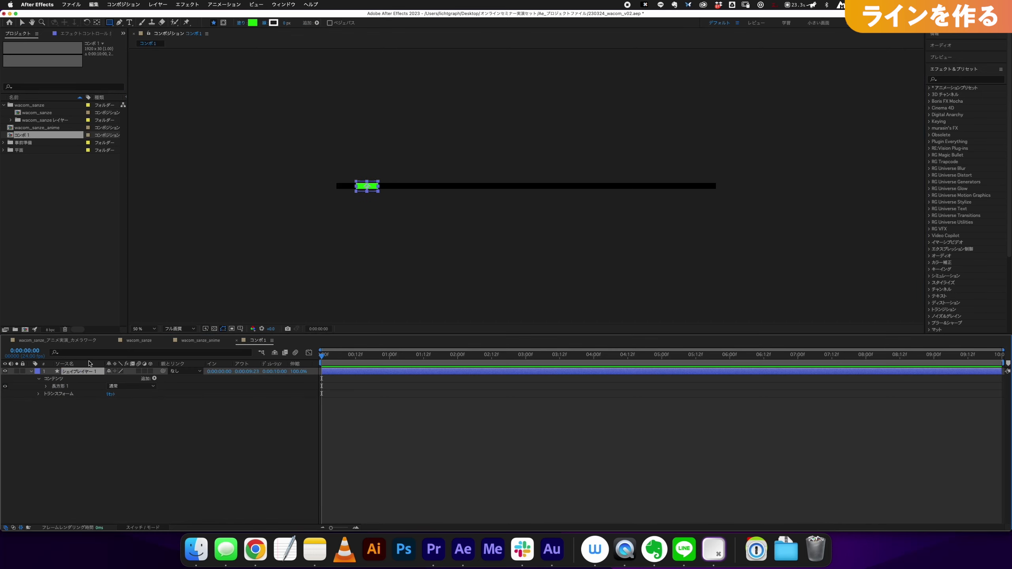
click(32, 372)
key(v)
Step: Change the rectangle's fill to cyan 00FFF7 and move it to the bar's left end
click(311, 22)
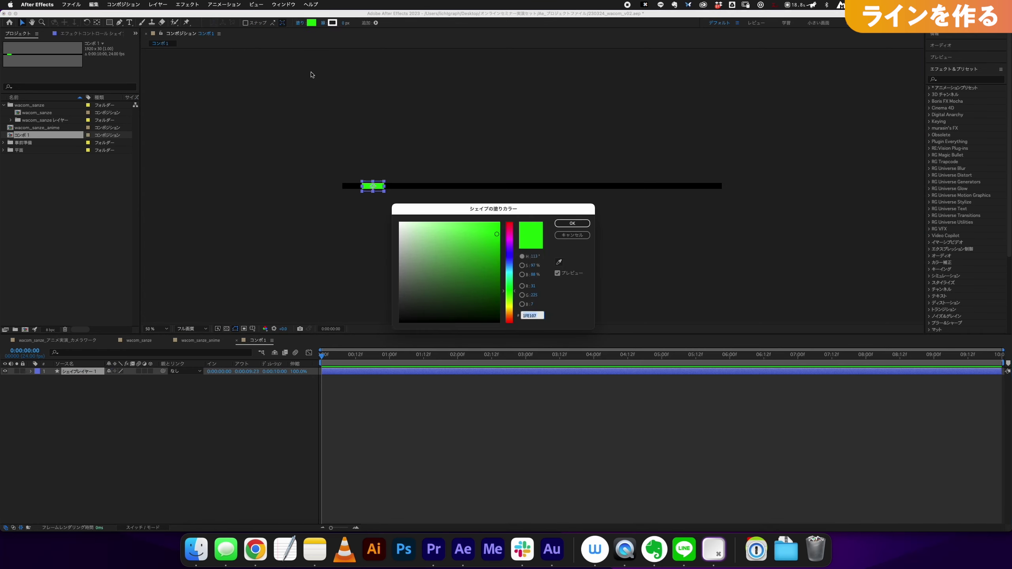
click(510, 244)
drag(493, 234, 455, 218)
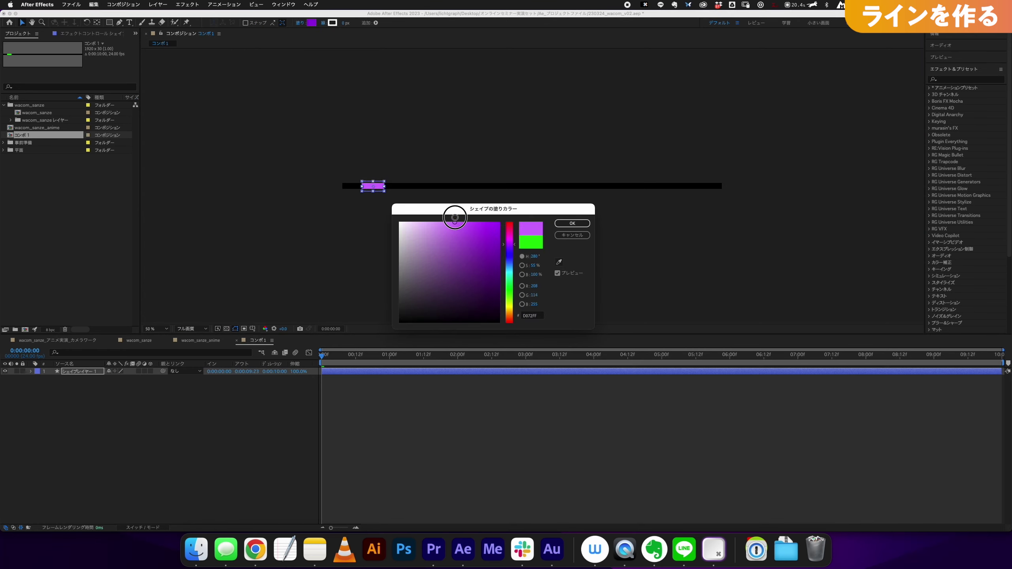
drag(512, 260, 510, 274)
click(499, 223)
click(569, 221)
click(124, 419)
drag(377, 191, 332, 191)
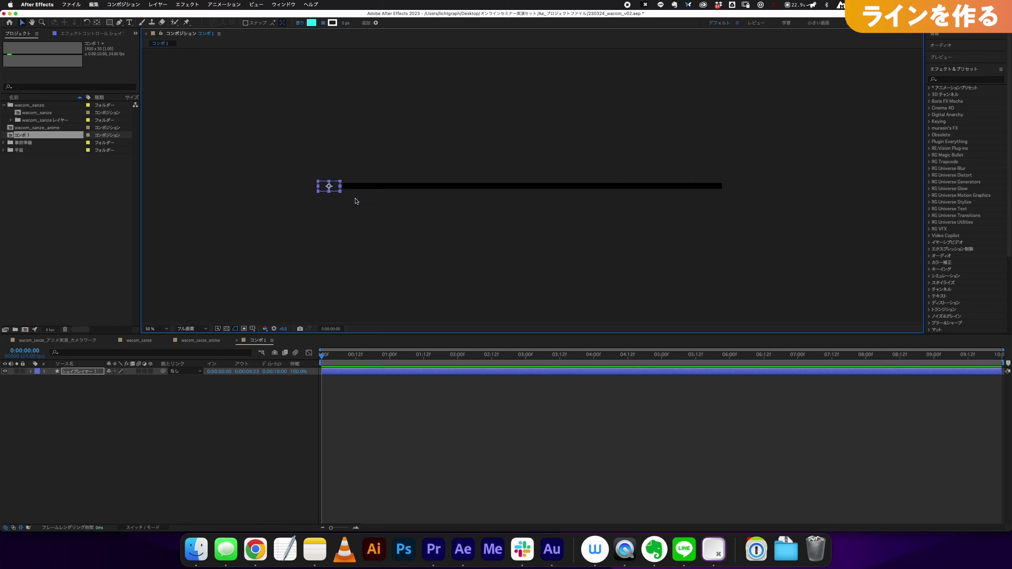
Step: Keyframe the rectangle's Position sliding from the bar's left end to its right end at 1 second
key(p)
click(53, 380)
drag(332, 361, 391, 359)
drag(327, 188, 741, 202)
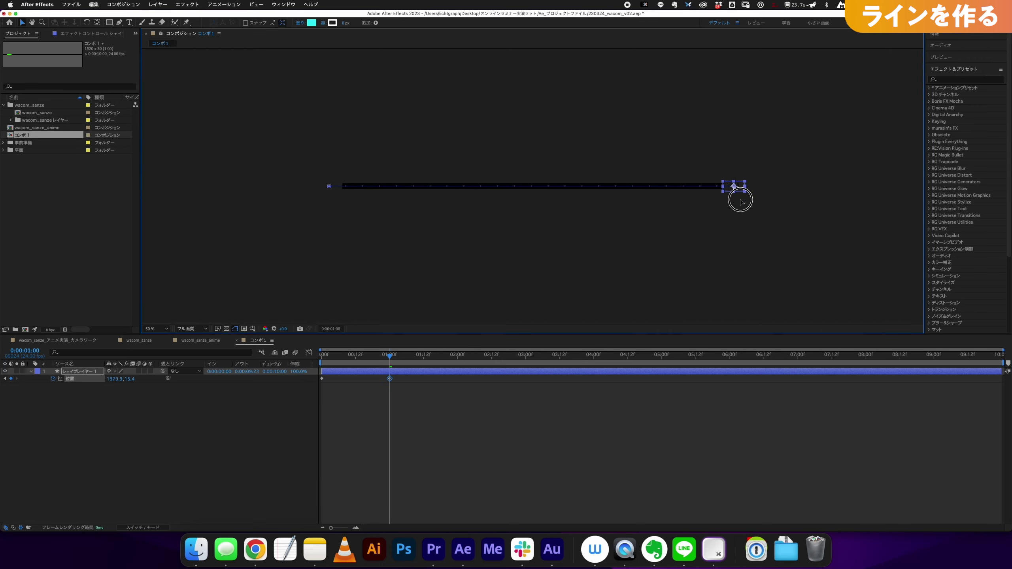
key(Home)
key(space)
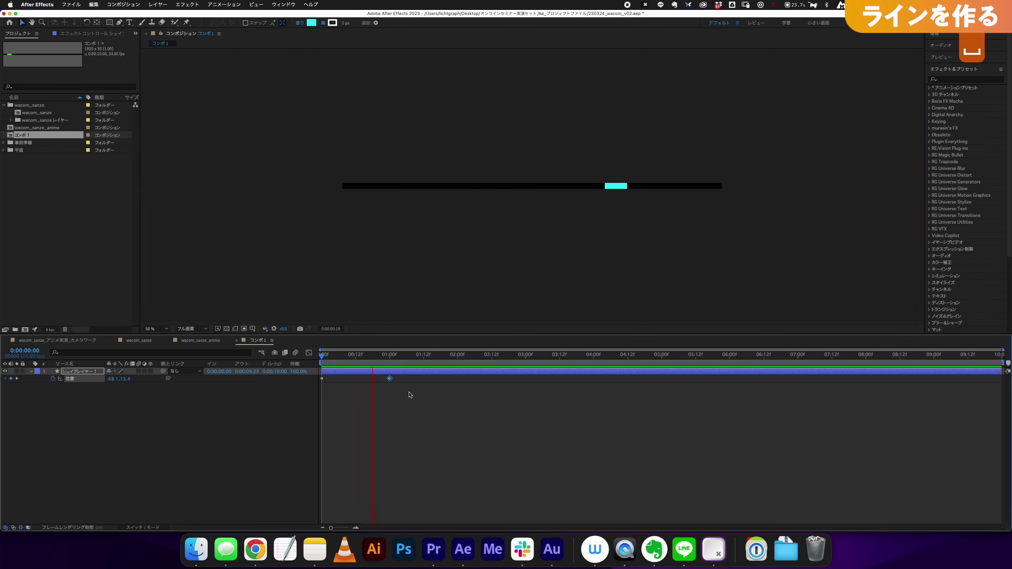
drag(418, 353, 391, 358)
click(399, 386)
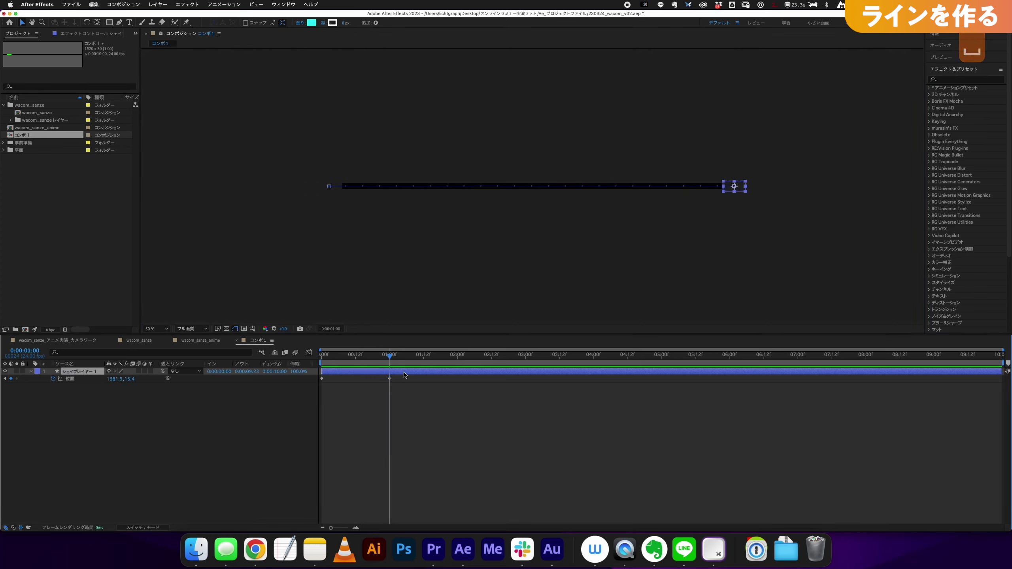
Step: Trim the layer at 1 second and move the end keyframe earlier to about 16 frames
key(alt+bracketright)
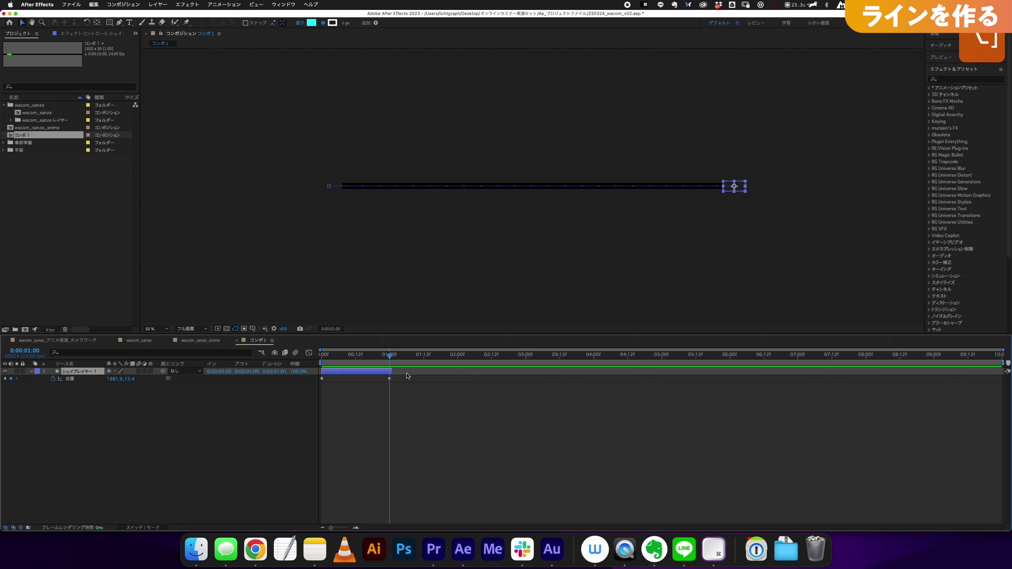
key(Home)
drag(390, 378, 366, 377)
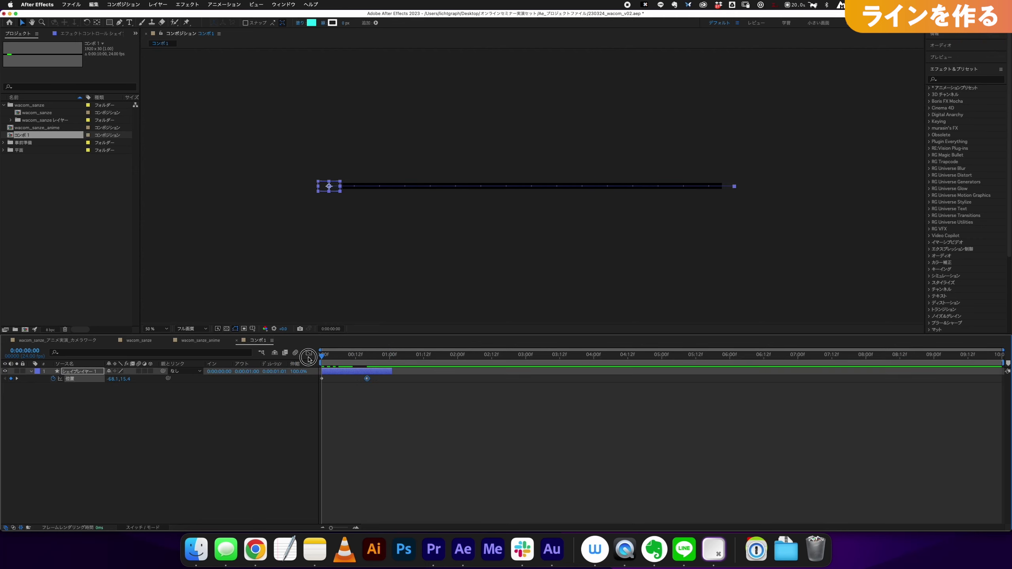
key(space)
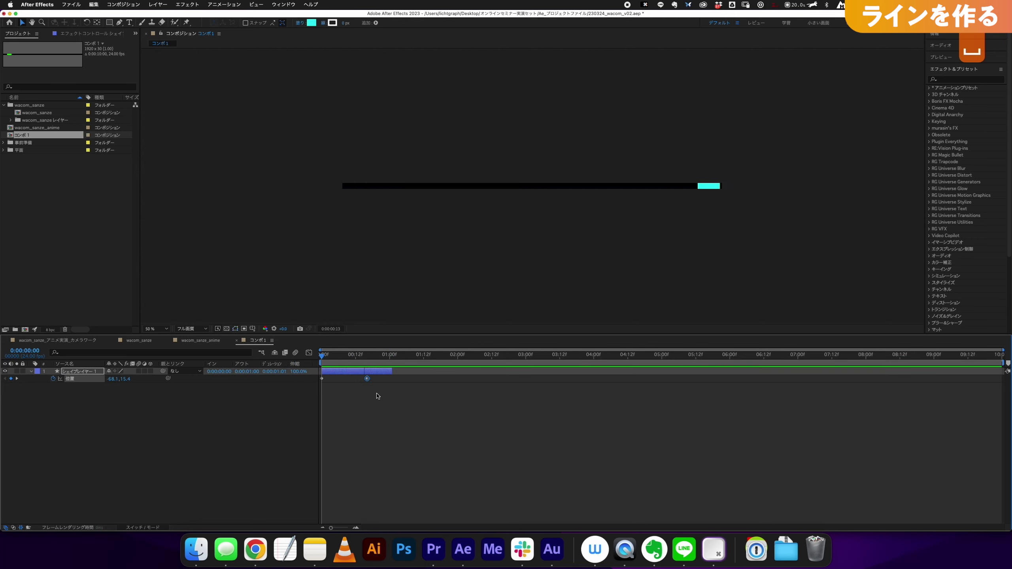
click(348, 354)
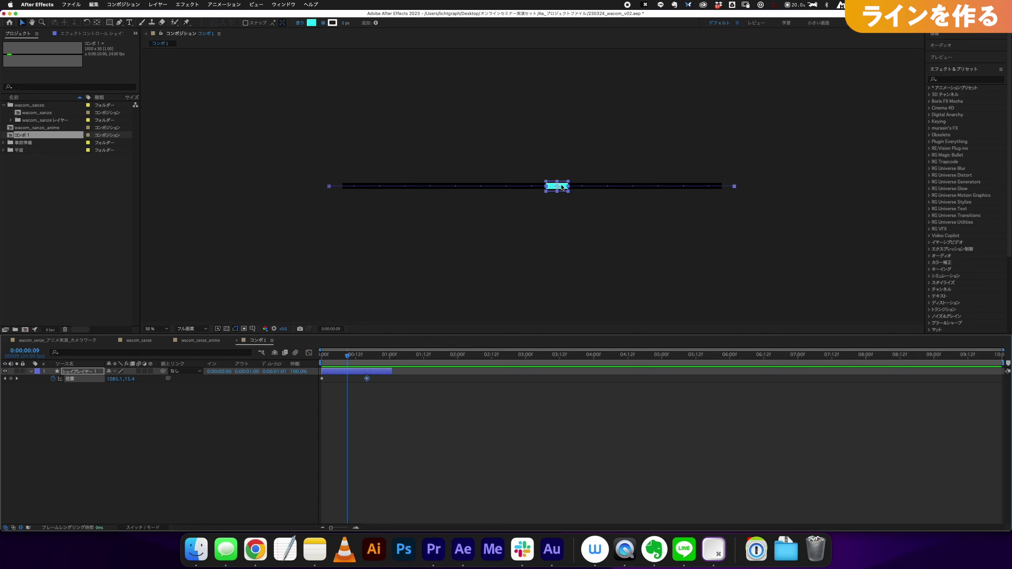
Step: Enable motion blur on the rectangle and shift its start Position X left to -96.1
click(171, 449)
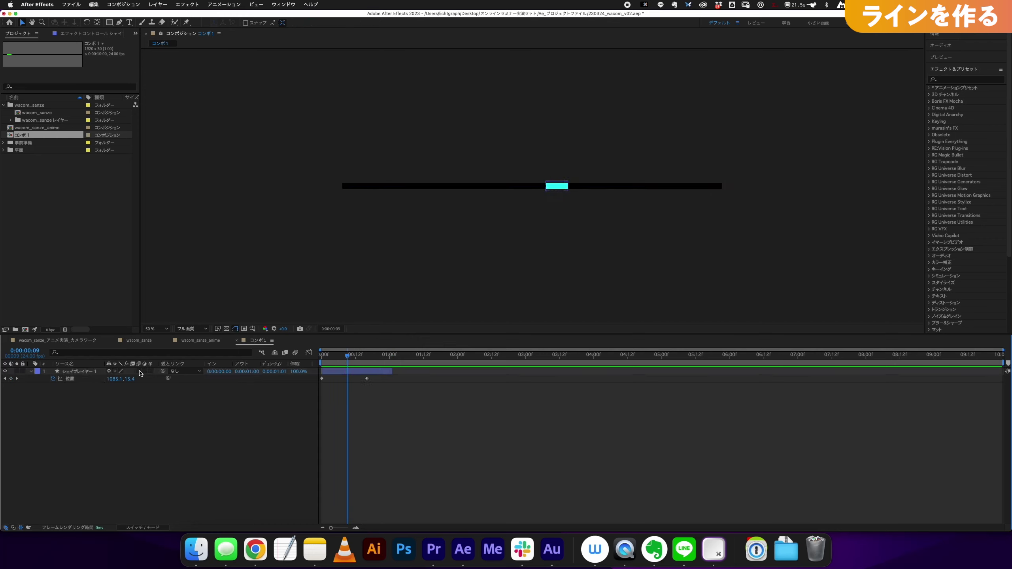
click(139, 372)
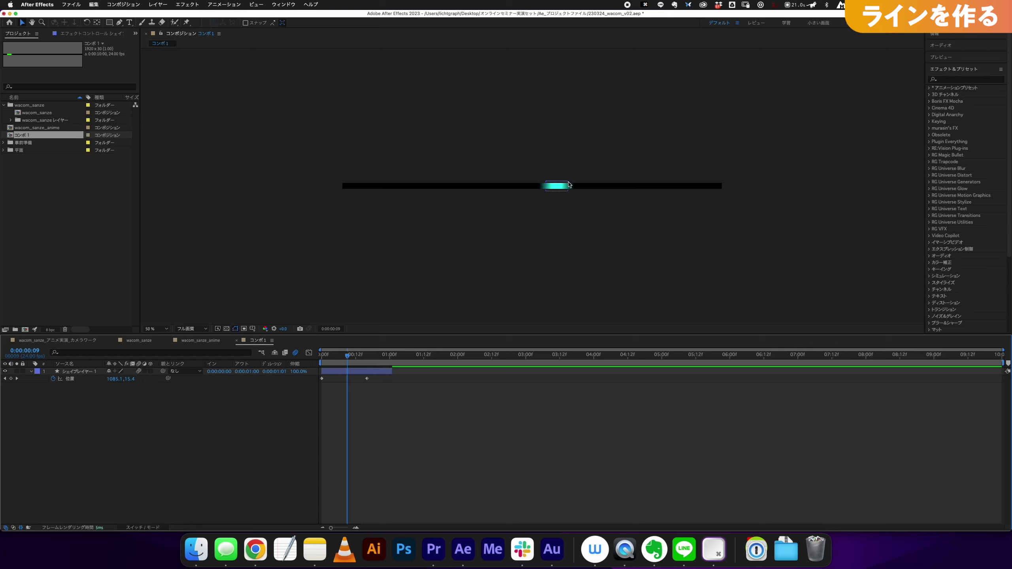
key(space)
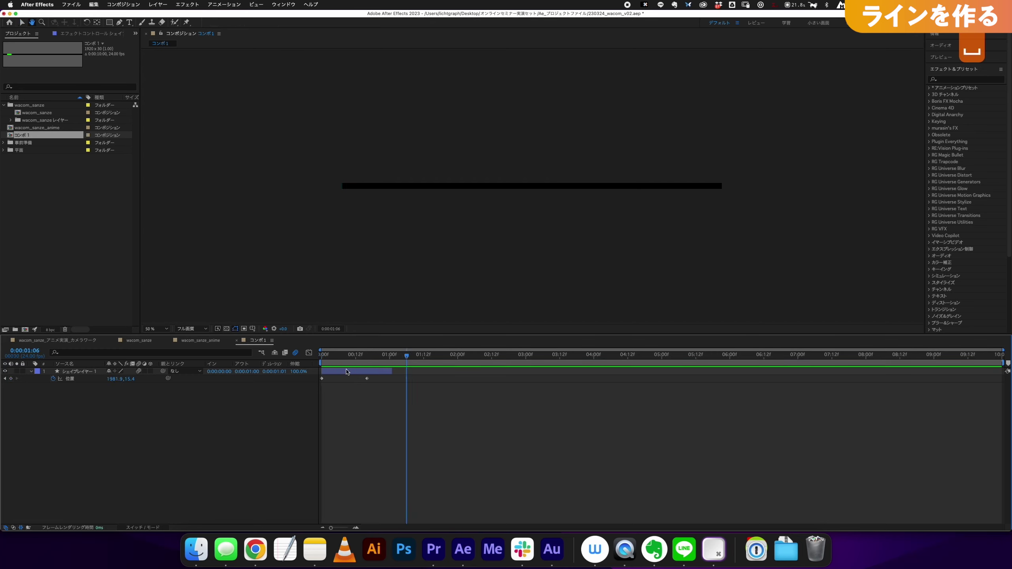
click(290, 349)
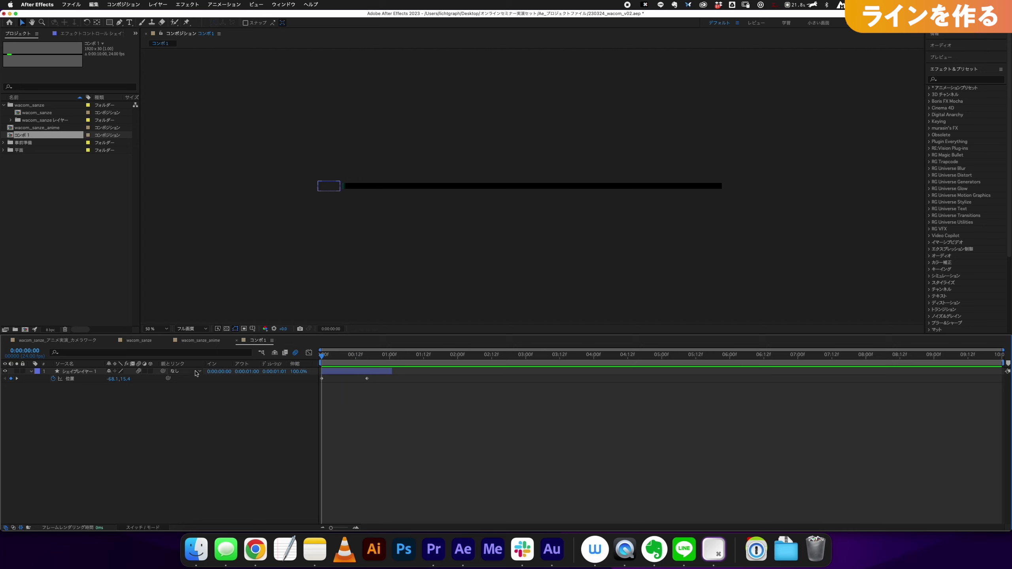
drag(118, 382, 101, 379)
key(space)
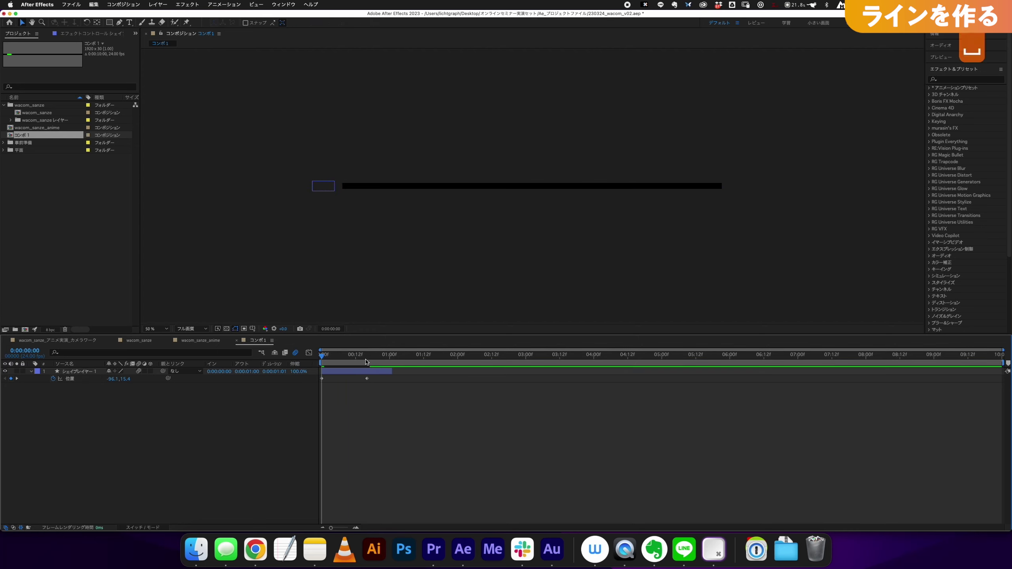
Step: Trim the out point to 0:00:00:16 and duplicate the layer to start at 0:00:00:23
mouse_move(329, 354)
mouse_down()
mouse_move(364, 354)
mouse_move(371, 373)
mouse_move(336, 363)
mouse_up()
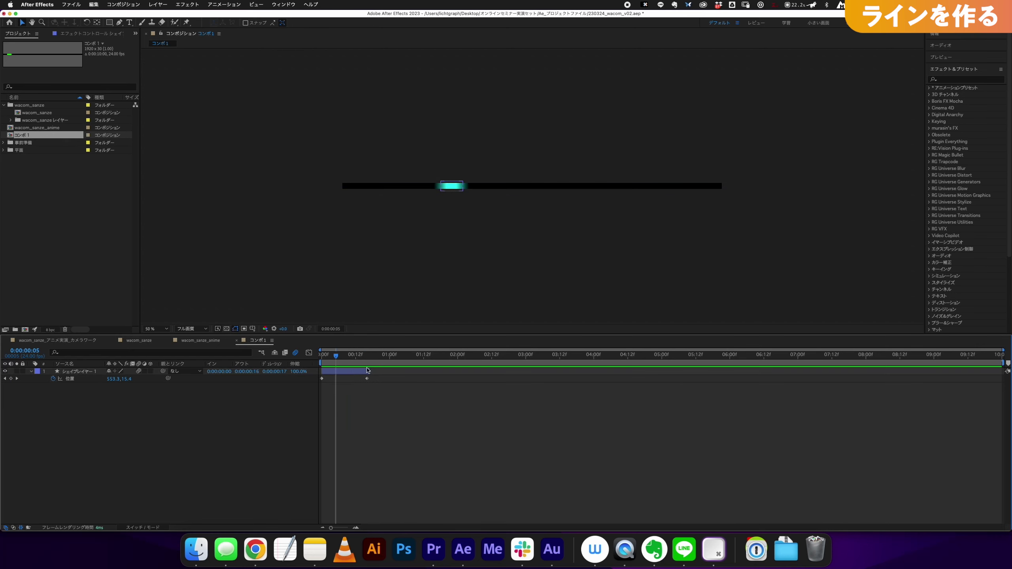
click(346, 374)
key(super+d)
mouse_move(353, 377)
mouse_down()
mouse_move(417, 374)
mouse_move(410, 361)
mouse_up()
click(393, 356)
drag(319, 365, 422, 369)
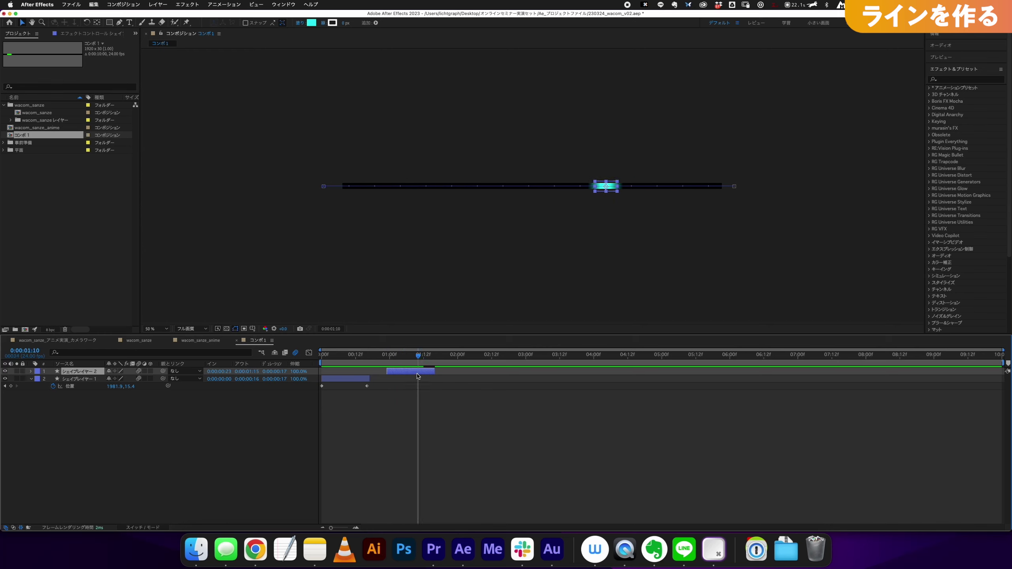
Step: Change the copied segment's fill colour to yellow
click(311, 22)
drag(513, 288, 513, 307)
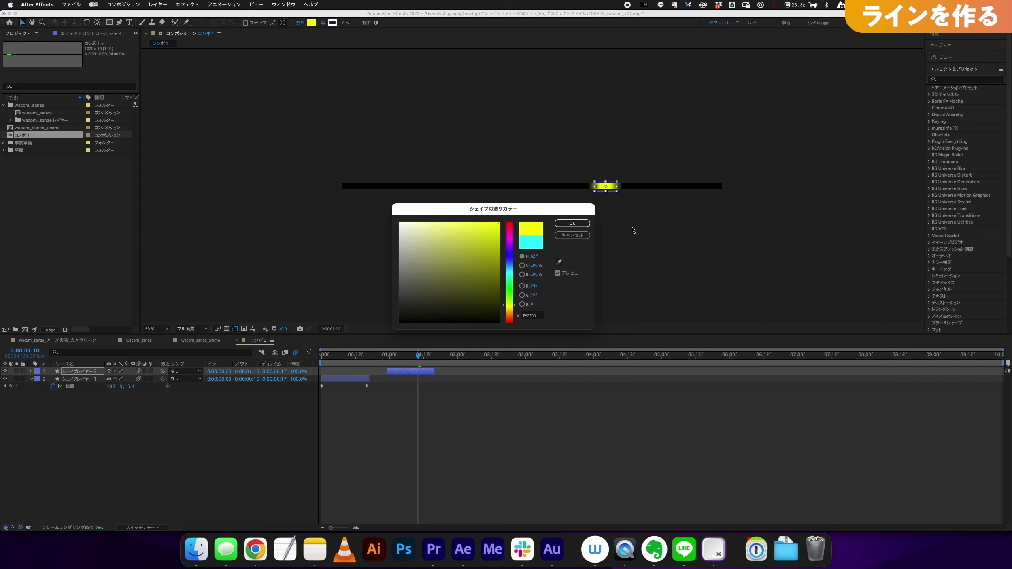
click(586, 224)
click(43, 128)
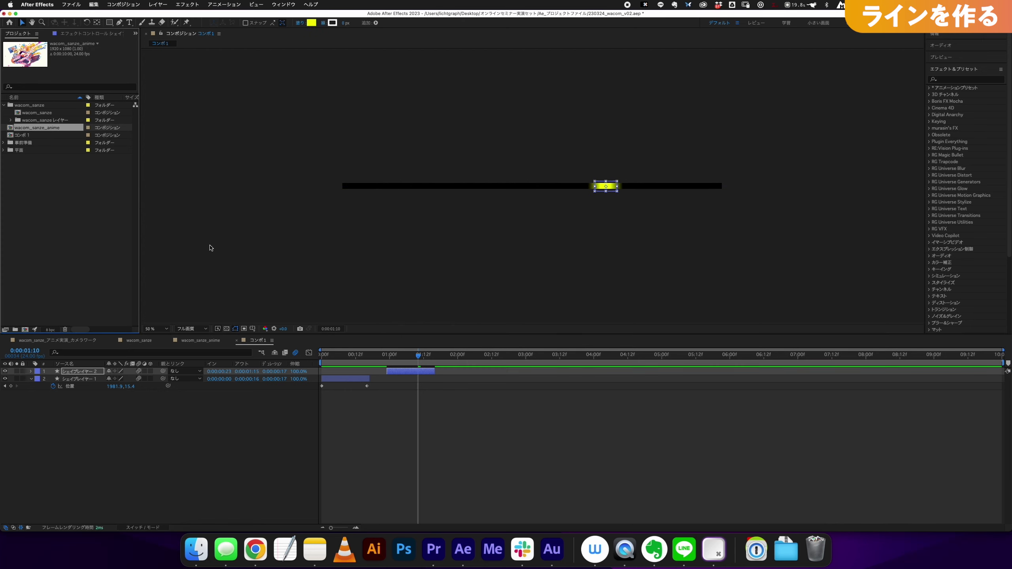
Step: Duplicate the yellow layer, move it to 0:00:01:23, and eyedrop pink from the artwork for its fill
key(super+d)
drag(414, 372, 476, 375)
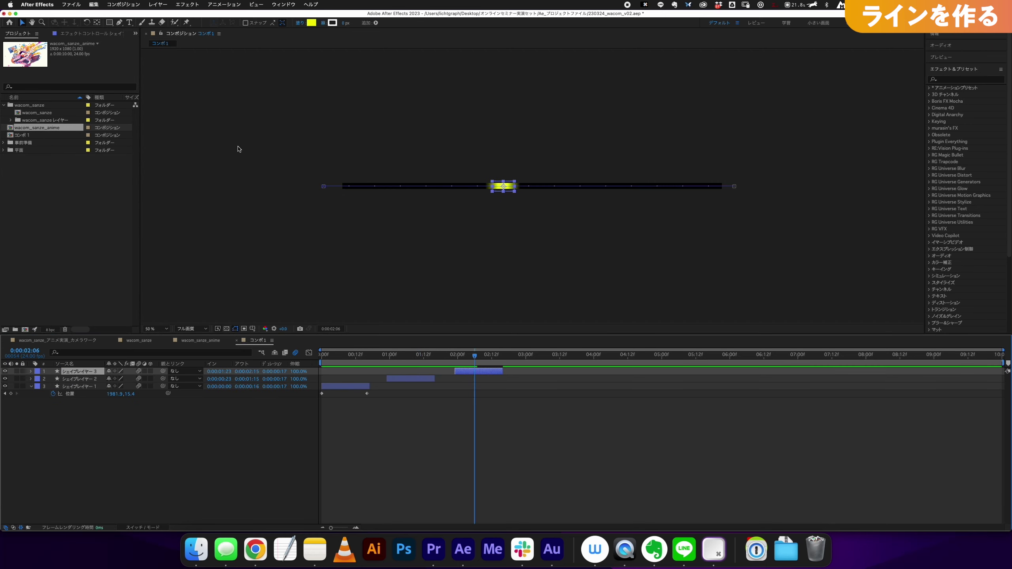
click(314, 23)
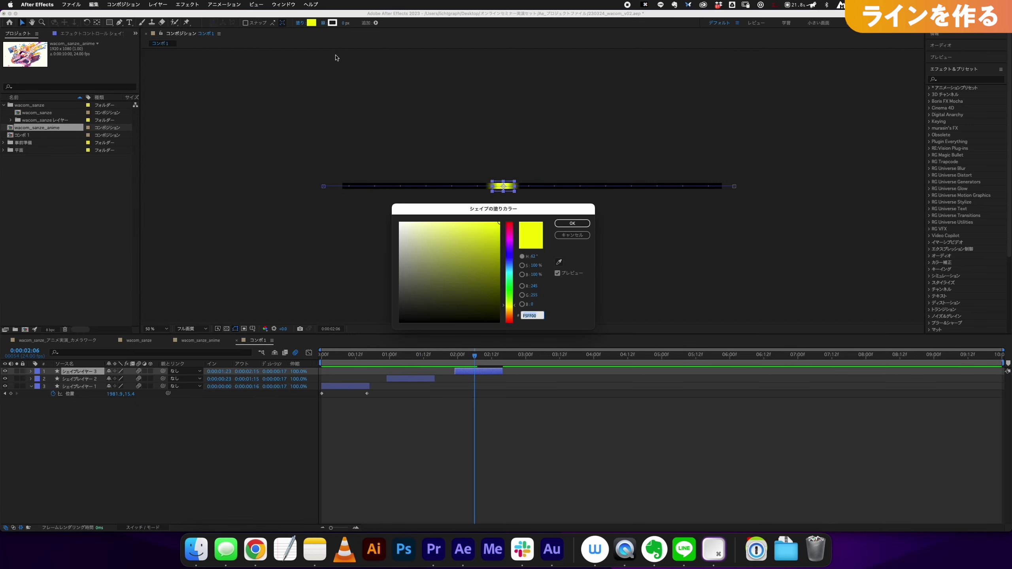
click(560, 263)
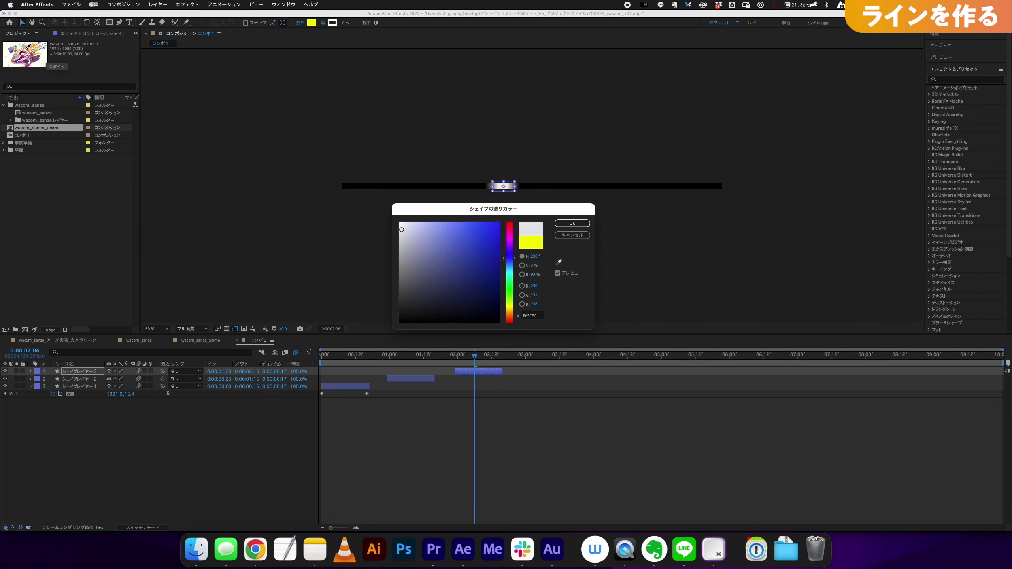
click(42, 59)
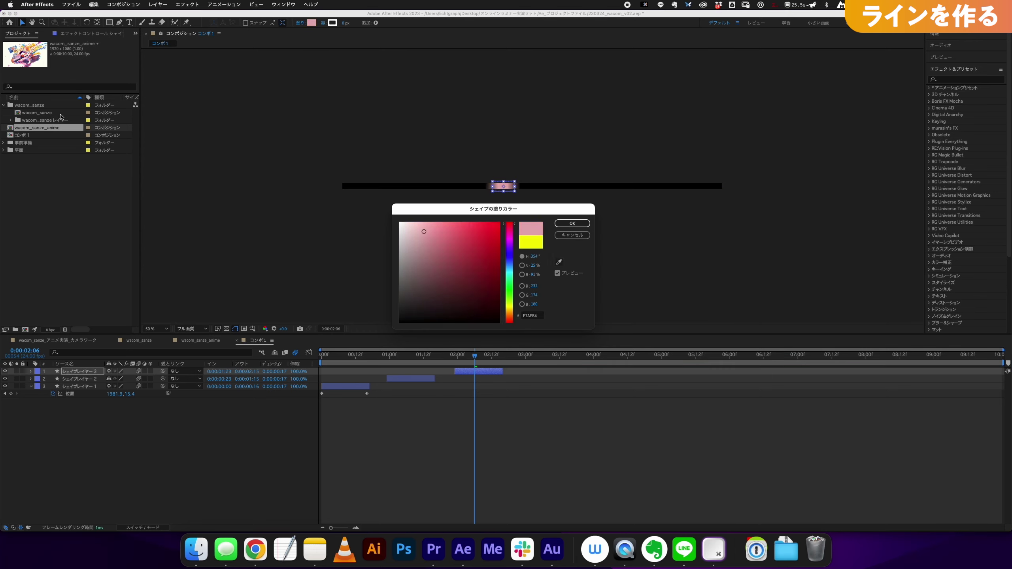
click(572, 224)
Step: Duplicate the pink layer and start the new copy at 0:00:03:00
drag(475, 355, 567, 375)
key(super+d)
click(549, 353)
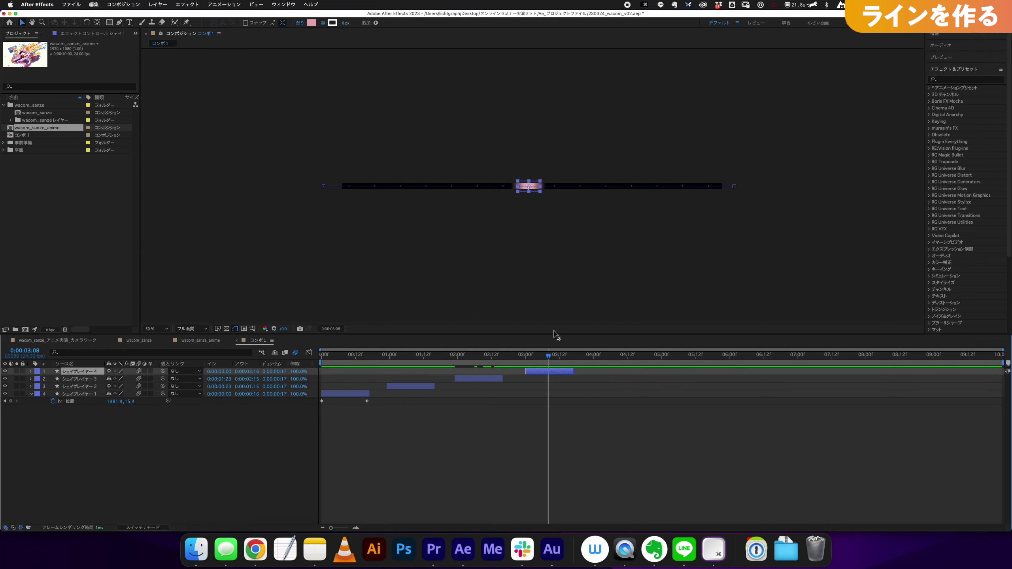
Step: Set the fourth rectangle layer's fill to blue using the eyedropper
click(311, 23)
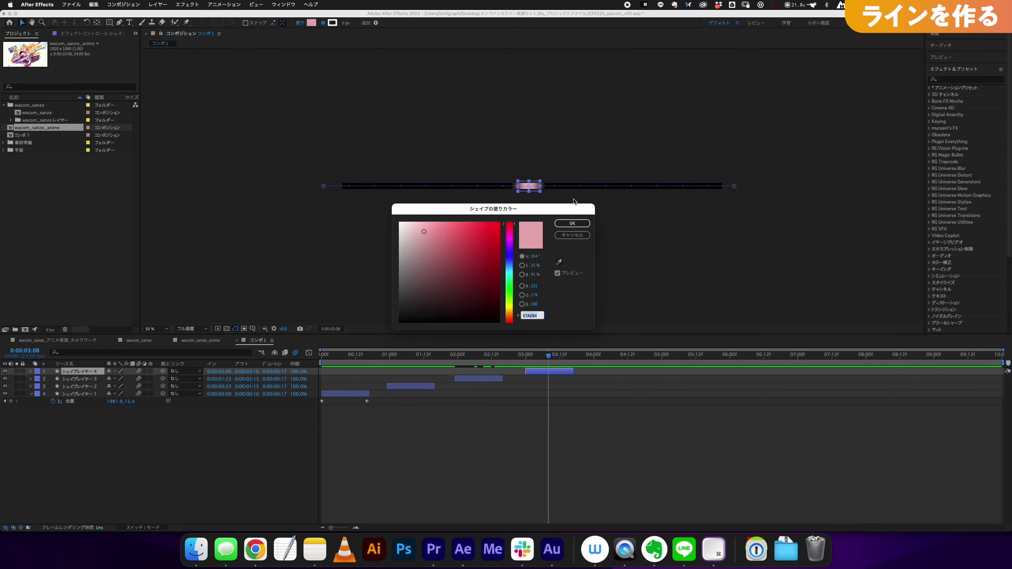
click(560, 263)
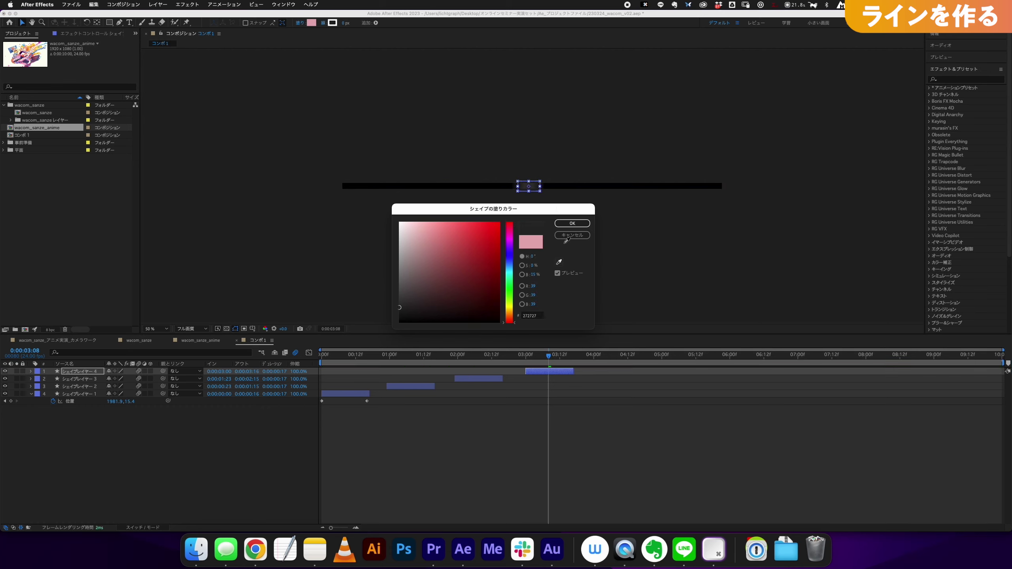
click(14, 50)
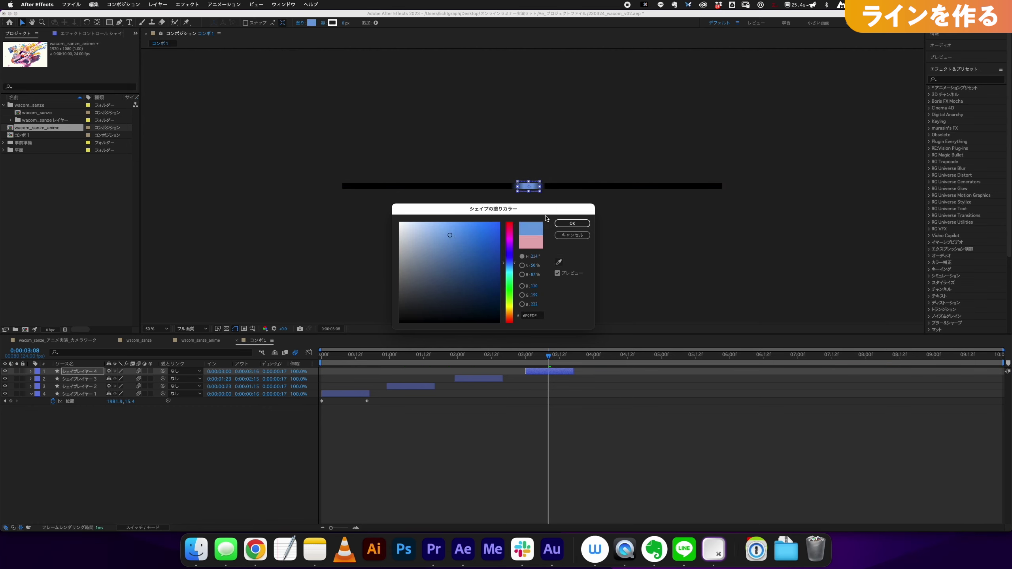
click(572, 224)
mouse_move(458, 354)
mouse_down()
mouse_move(549, 355)
mouse_move(616, 376)
mouse_up()
Step: Duplicate the blue layer as a fifth segment at 0:00:04:00 and fill it orange-red
key(super+d)
key(space)
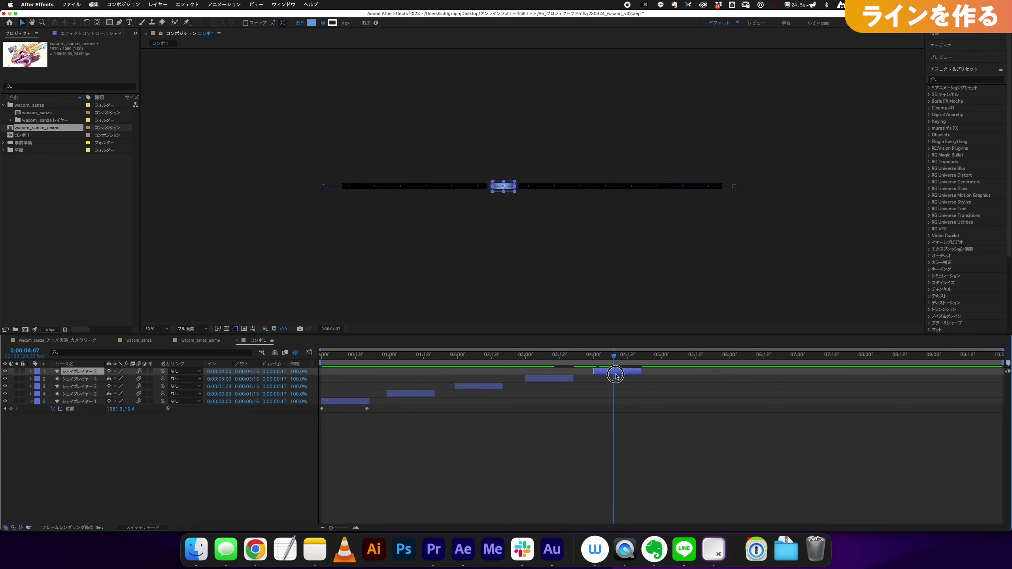
click(309, 23)
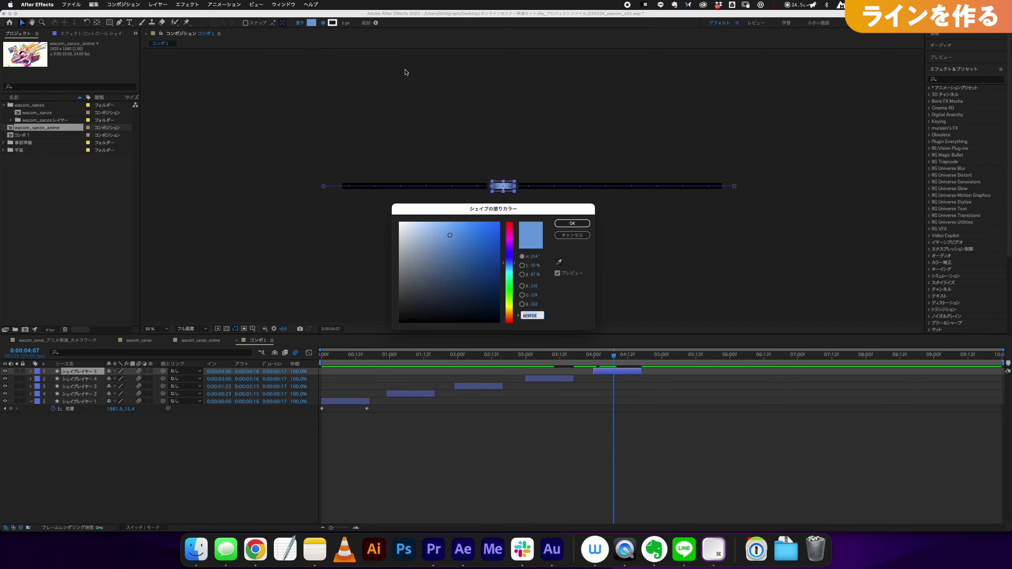
click(562, 261)
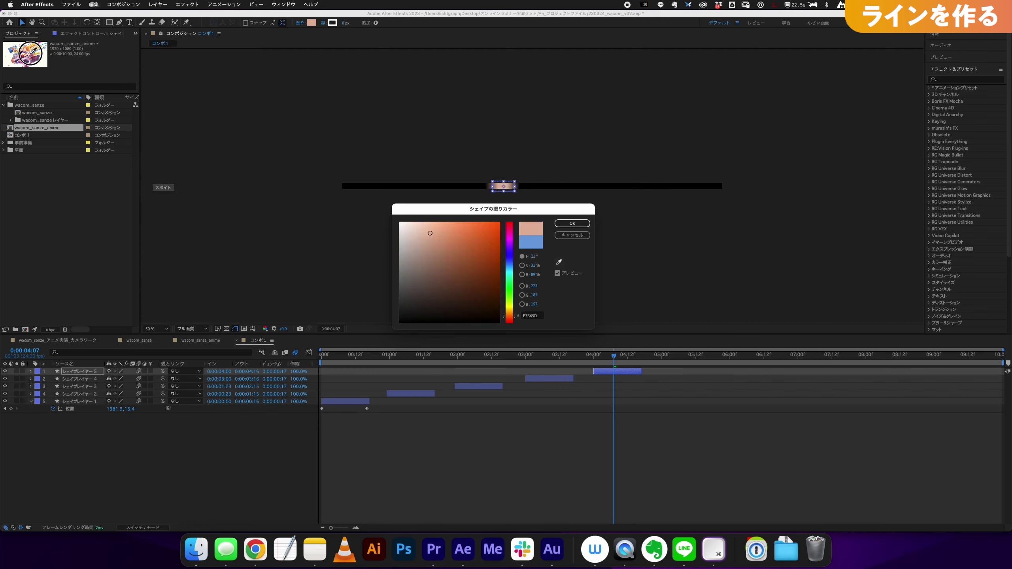
click(571, 224)
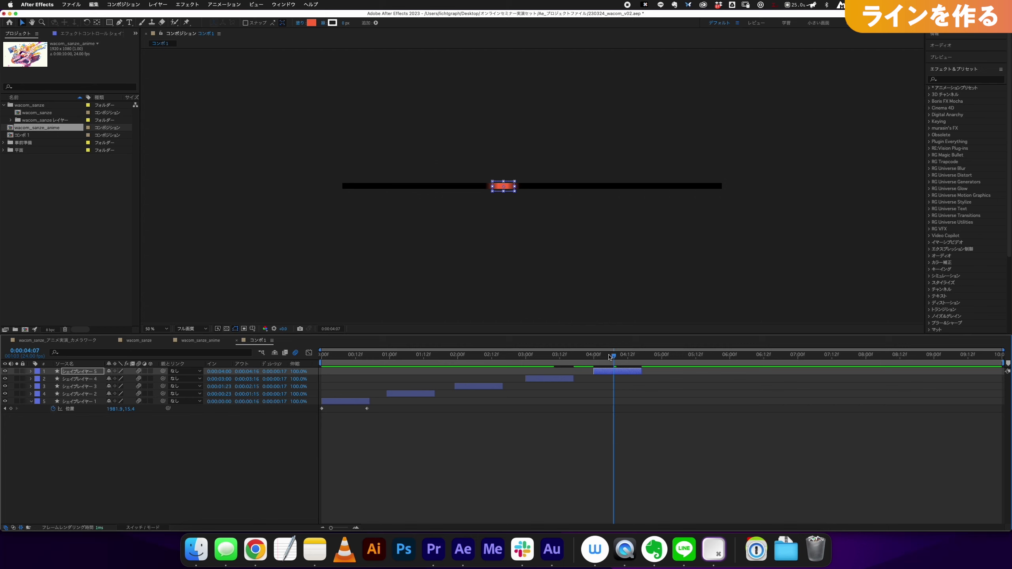
mouse_move(620, 363)
mouse_down()
mouse_move(523, 374)
mouse_move(534, 378)
mouse_up()
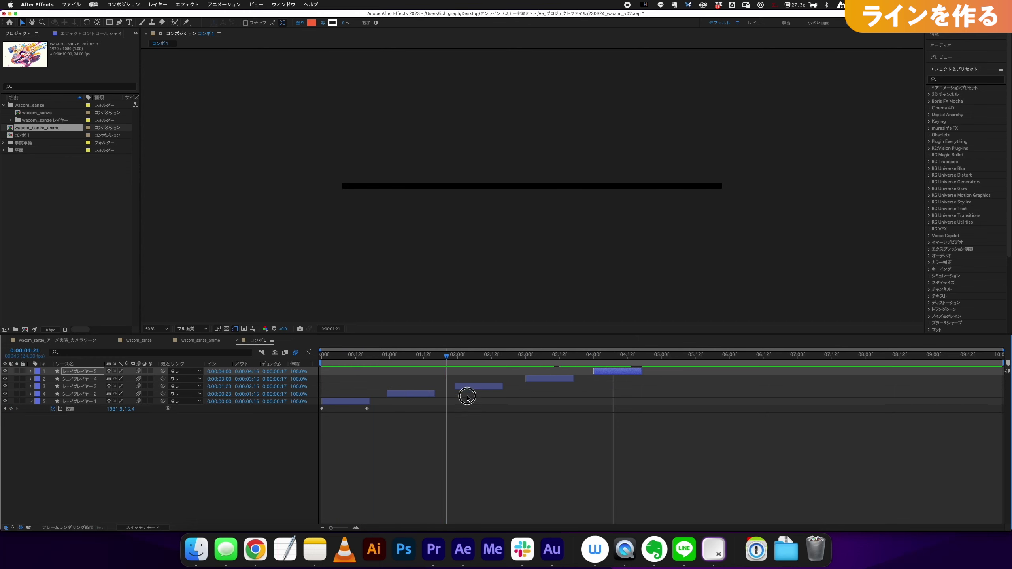
Step: Duplicate all five segment layers and shift the copies after the originals, giving ten staggered segments
key(space)
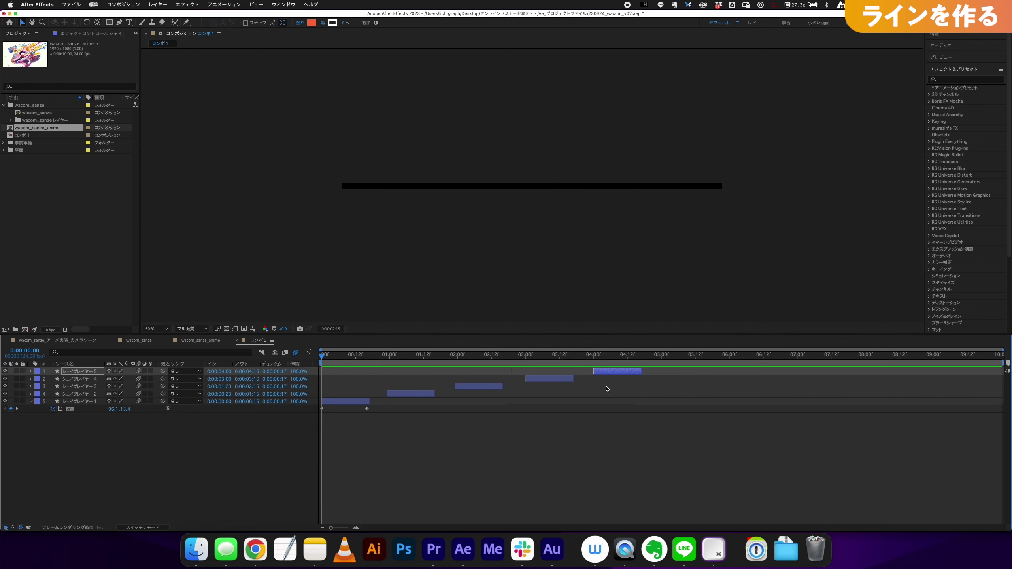
key(space)
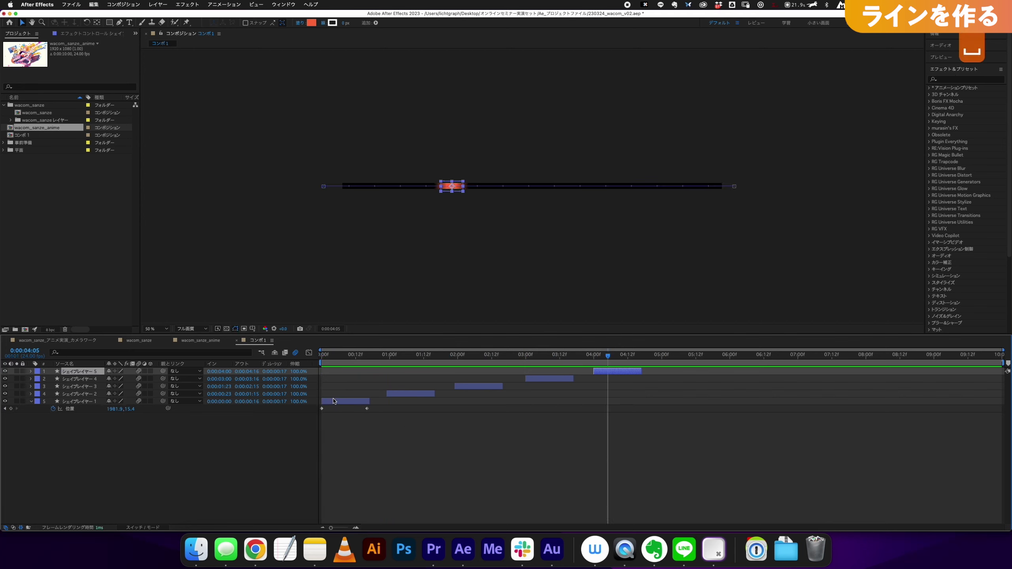
key(super+a)
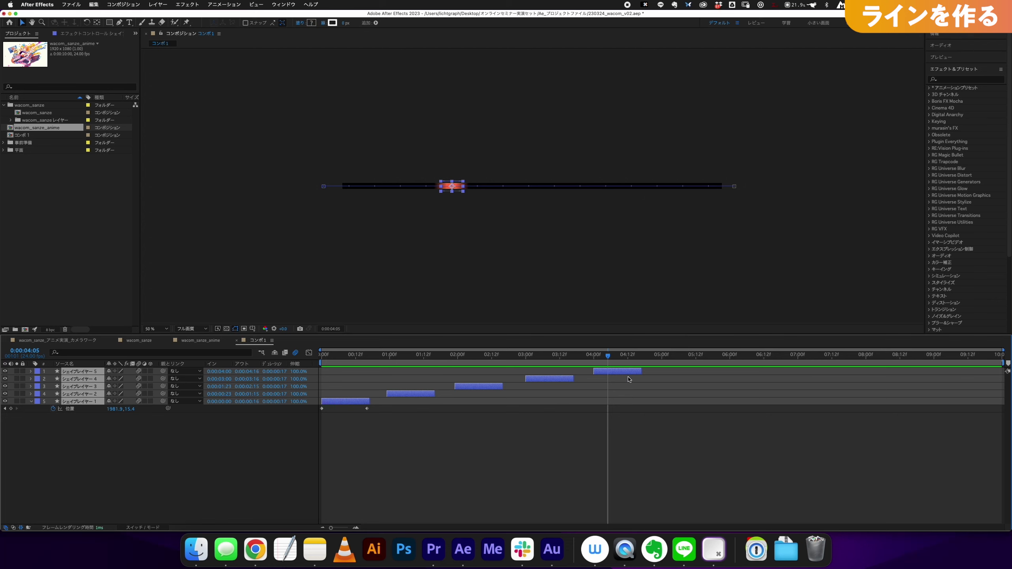
key(super+d)
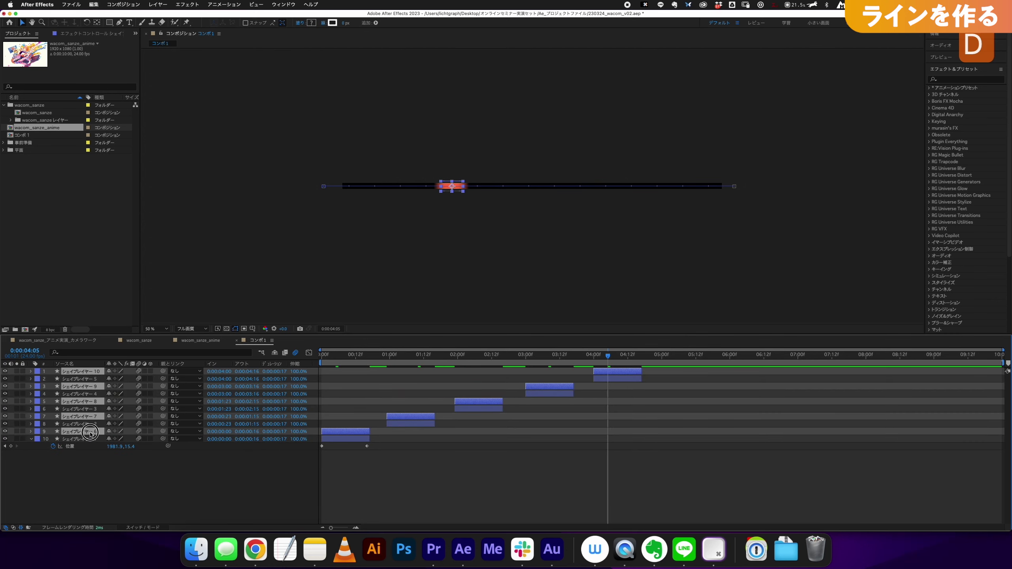
drag(90, 433, 80, 371)
drag(357, 401, 688, 403)
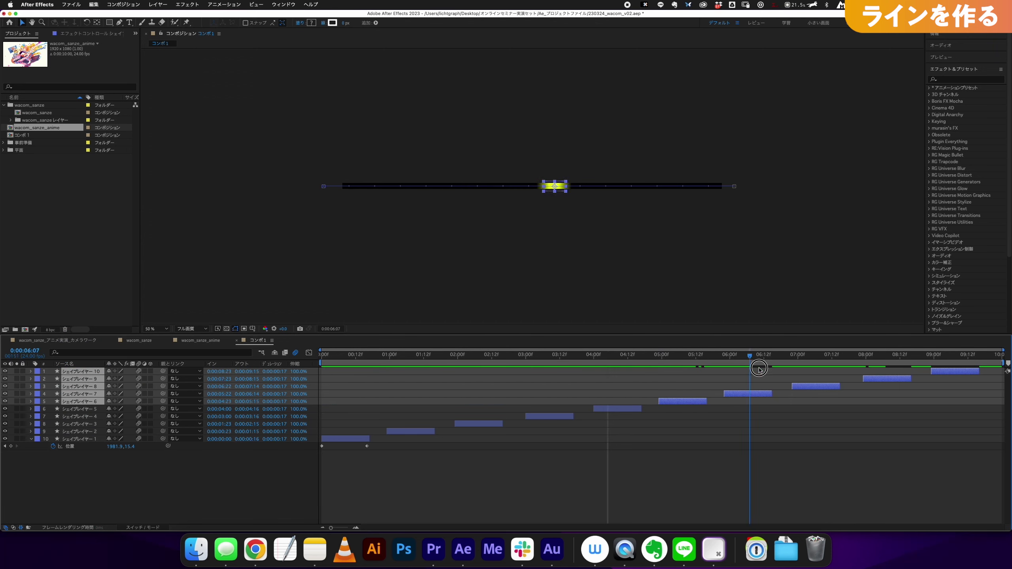
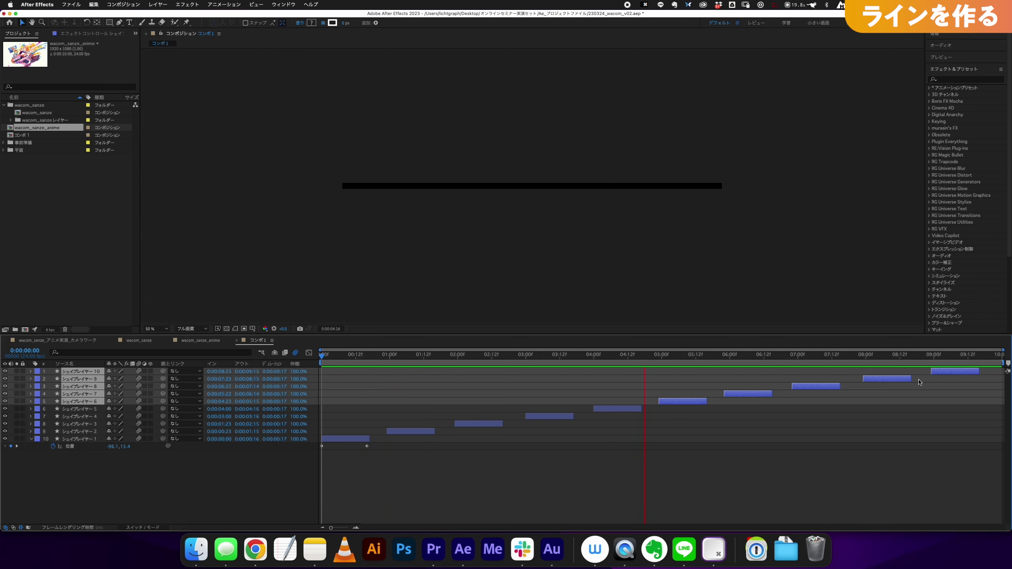
Step: Stop playback, rename the コンポ1 composition to 'line', and collapse the wacom_sanze folder
key(space)
click(56, 135)
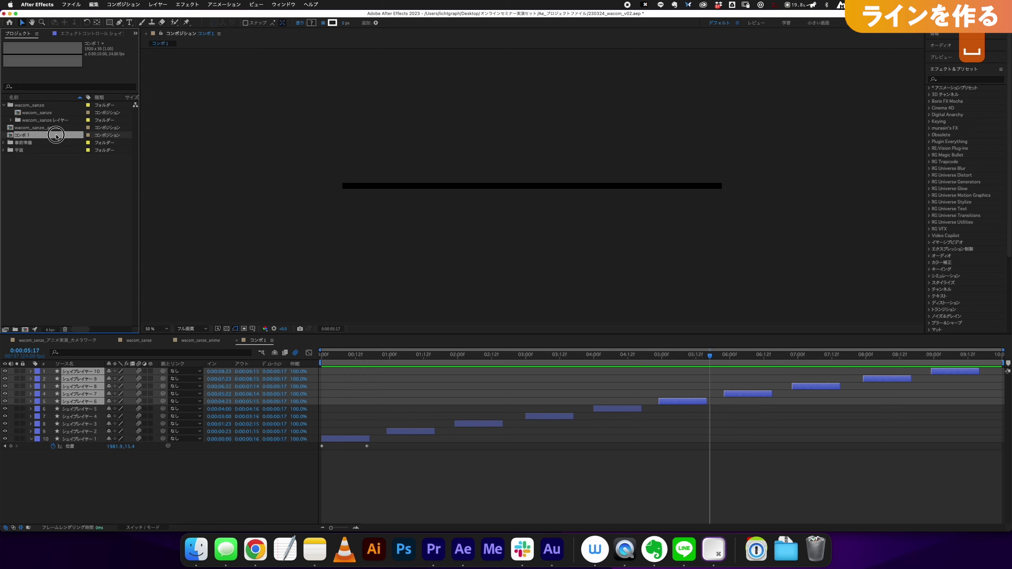
key(Return)
text(line)
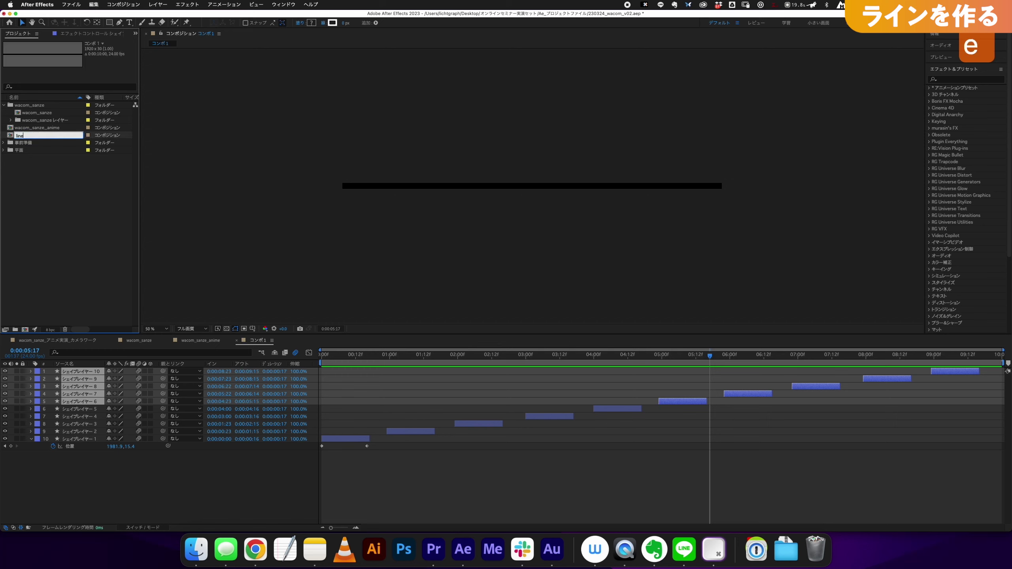
key(Return)
click(4, 113)
right_click(51, 172)
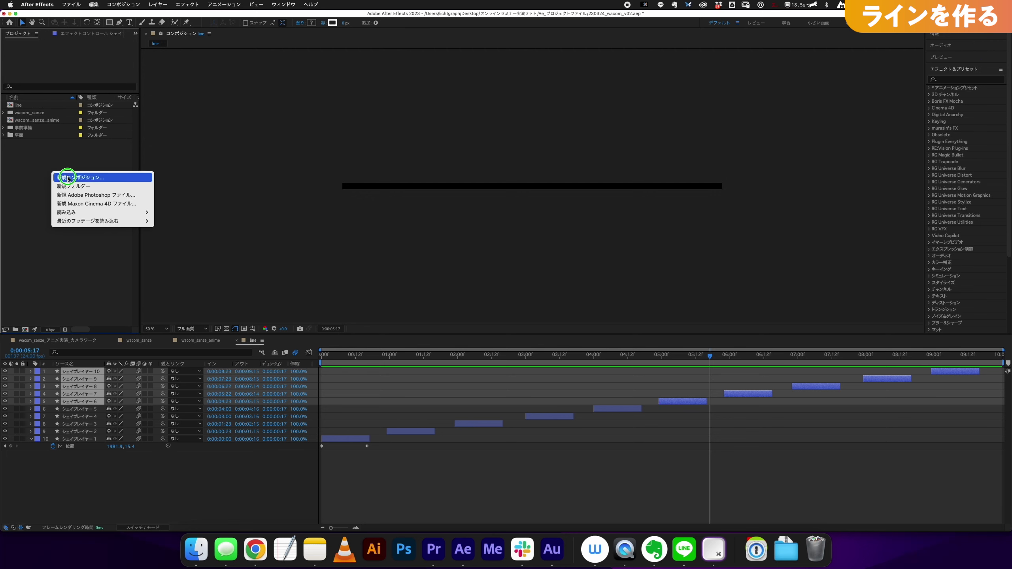
Step: Create a new composition with height 1080 (1920×1080, 24 fps) named 背景用_LINES
click(68, 177)
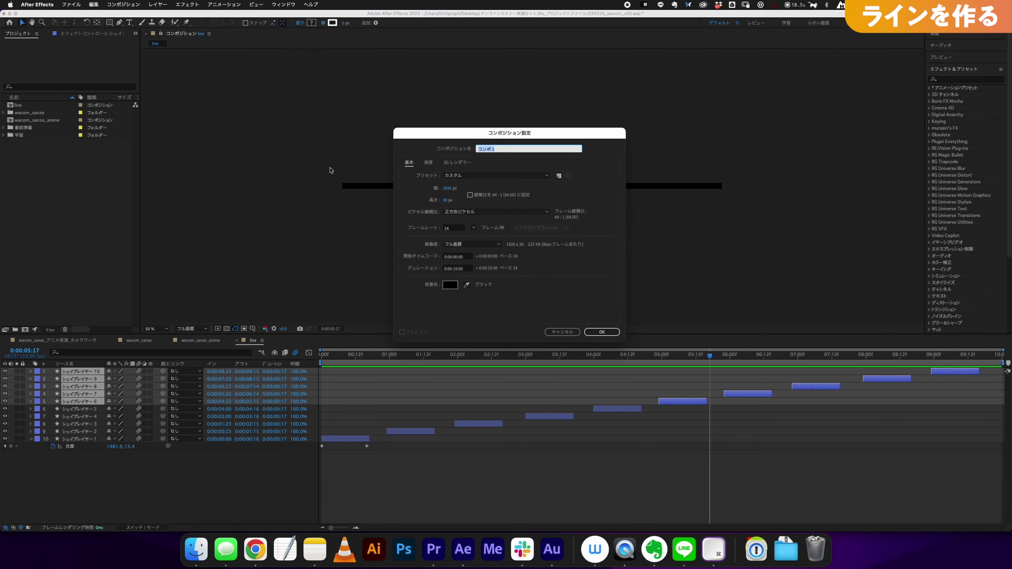
click(446, 200)
text(1080)
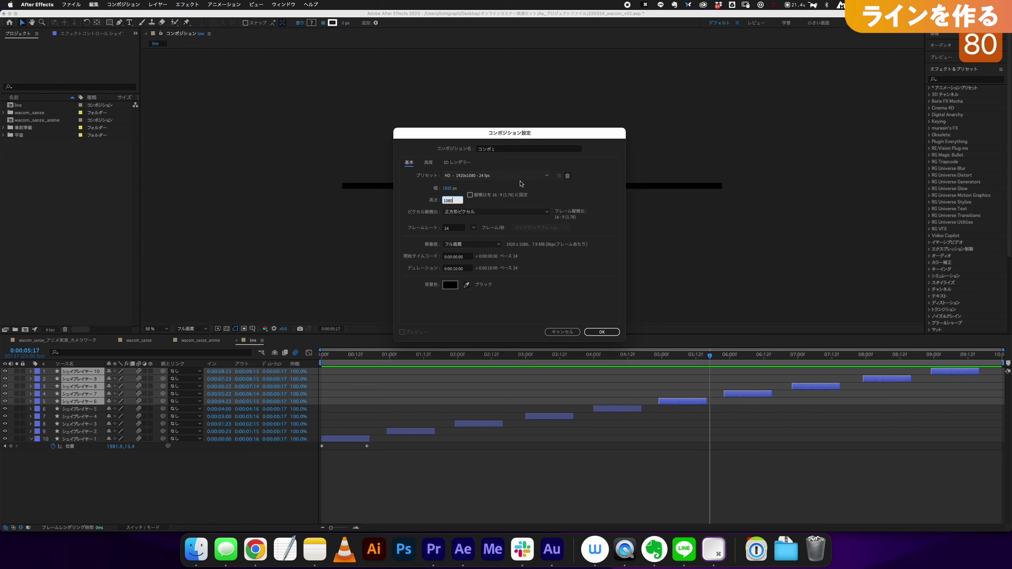
key(Return)
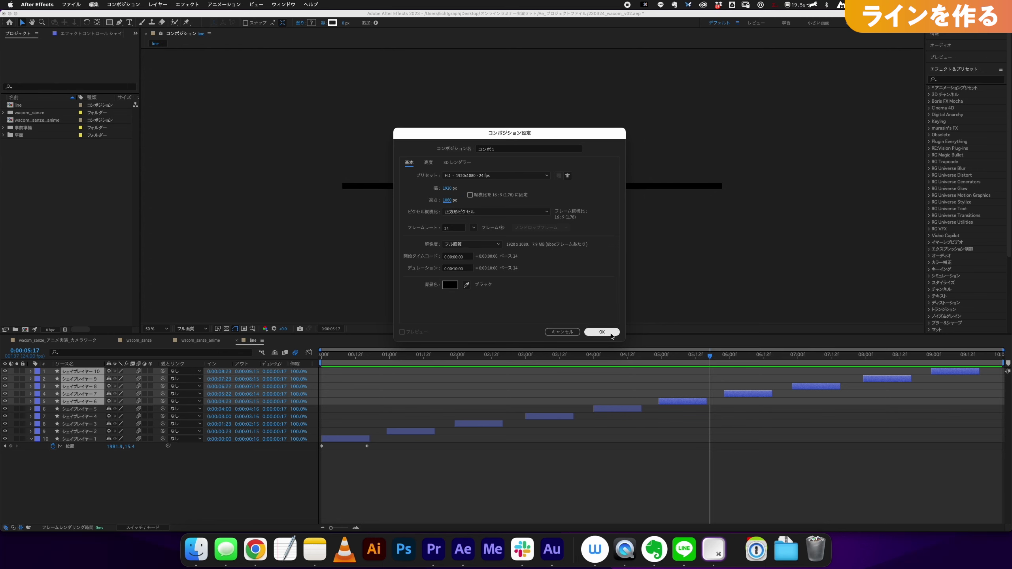
triple_click(504, 150)
text(背景用_LINES)
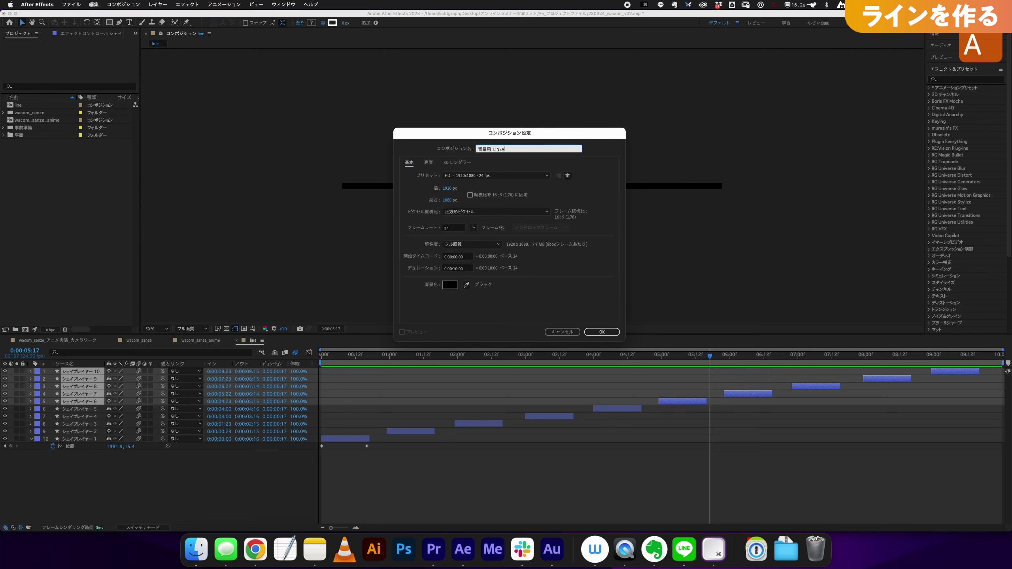
key(Return)
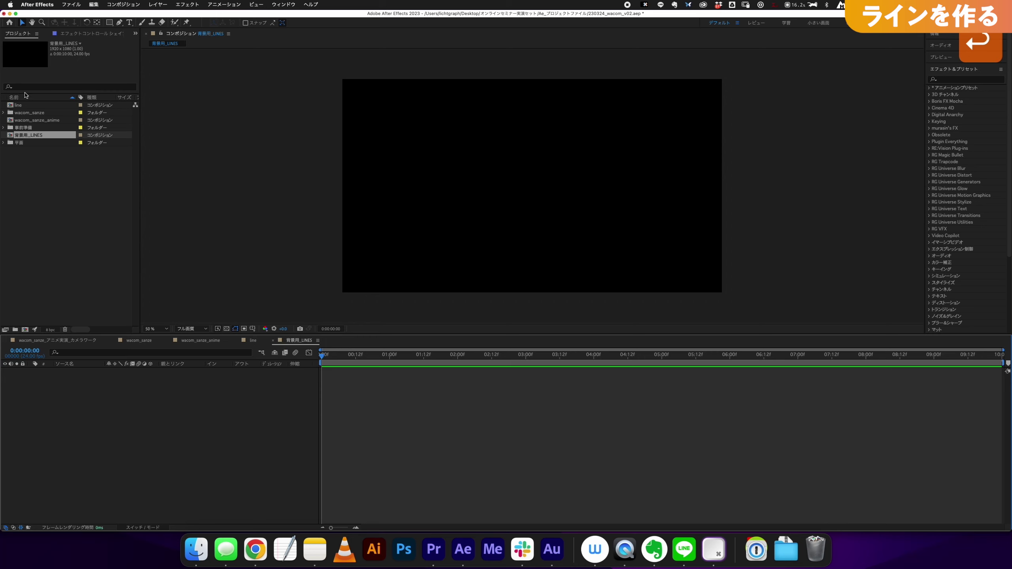
click(45, 106)
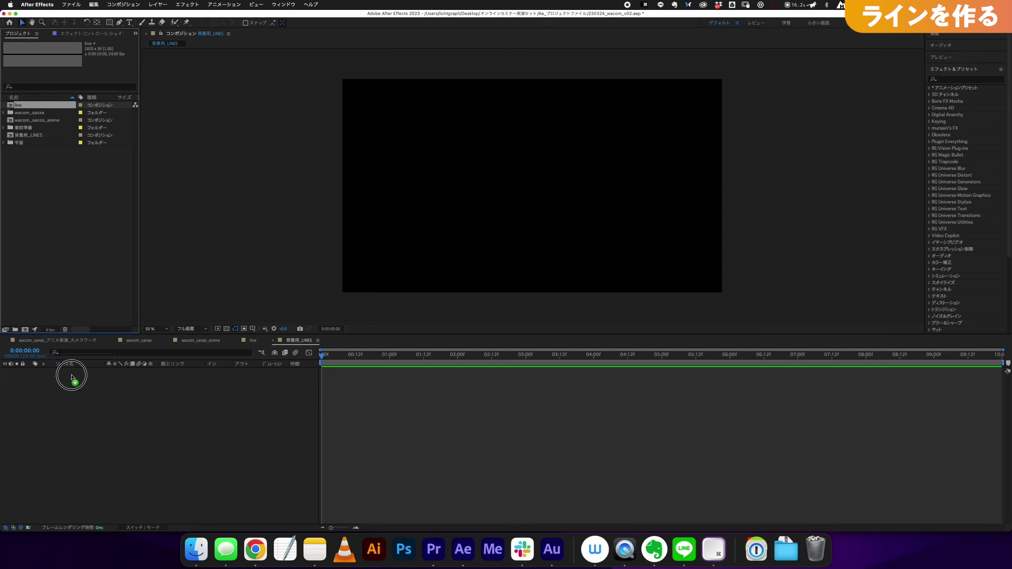
Step: Drop the line comp centred into 背景用_LINES, preview its animation, and duplicate the layer
drag(28, 106, 88, 412)
drag(335, 359, 446, 368)
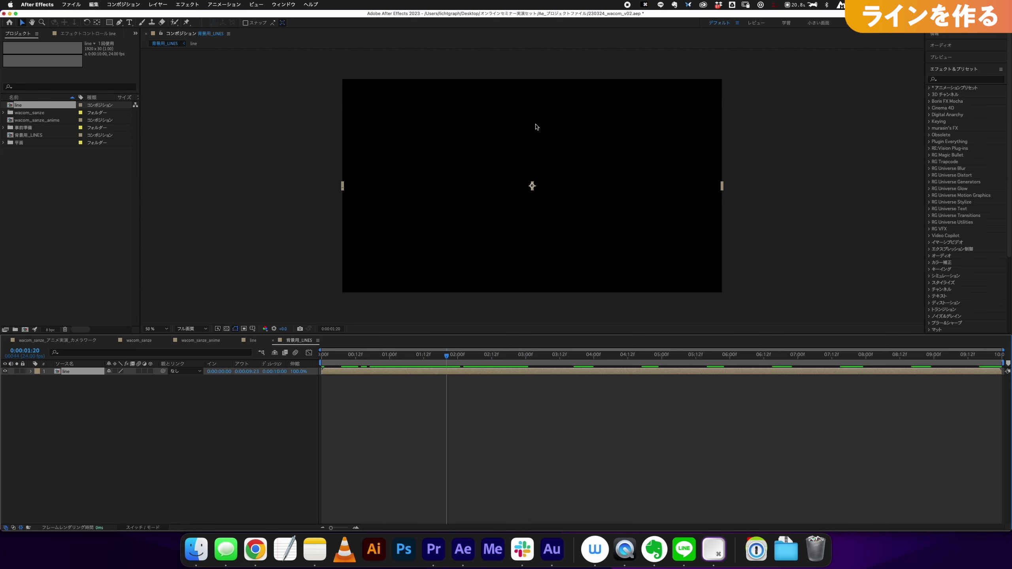
drag(550, 187, 548, 177)
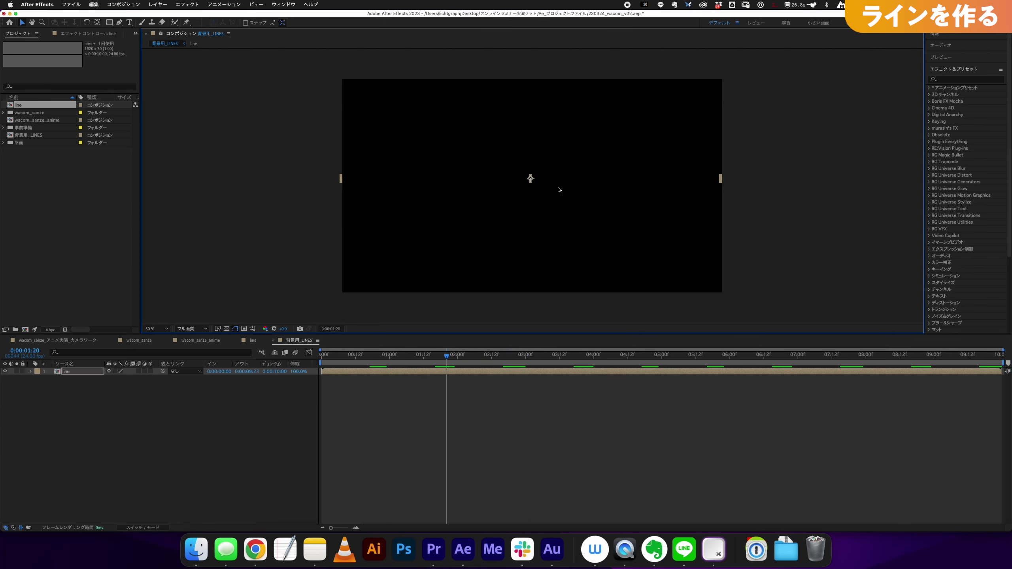
key(super+z)
key(space)
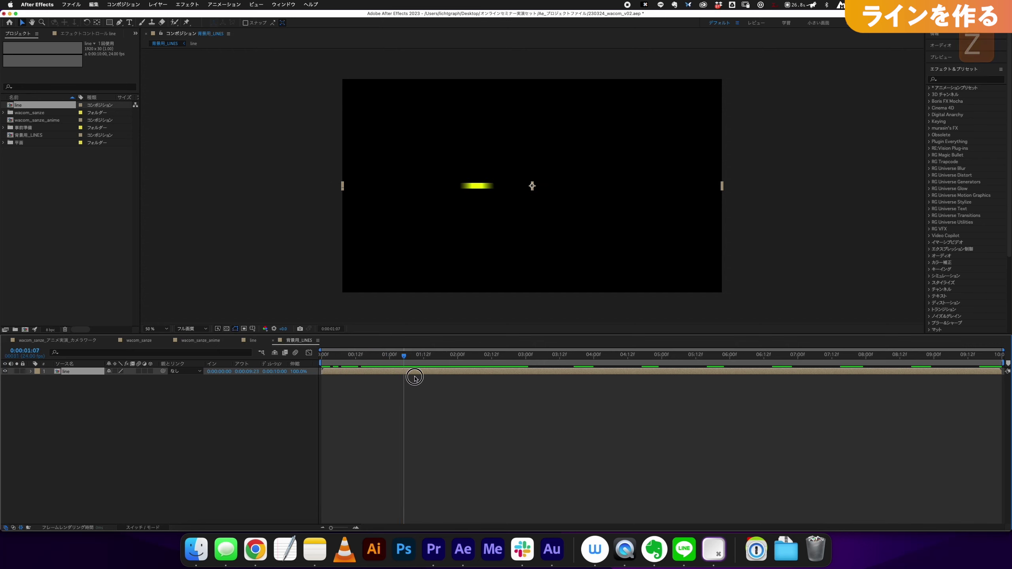
key(space)
key(space)
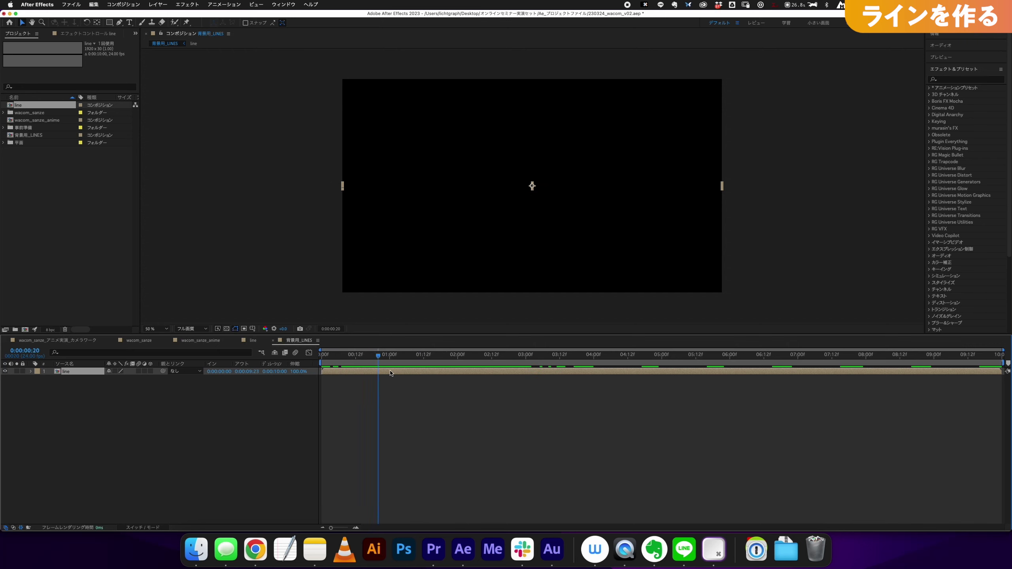
key(super+d)
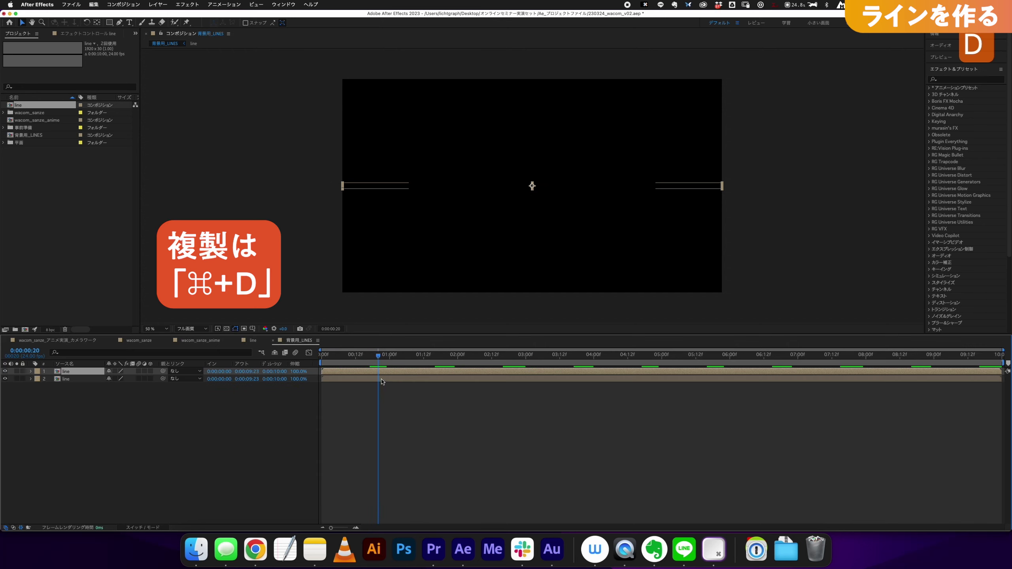
Step: Raise the first line copy higher in the frame and make two more duplicates
drag(554, 180, 554, 146)
click(406, 355)
drag(406, 354, 412, 355)
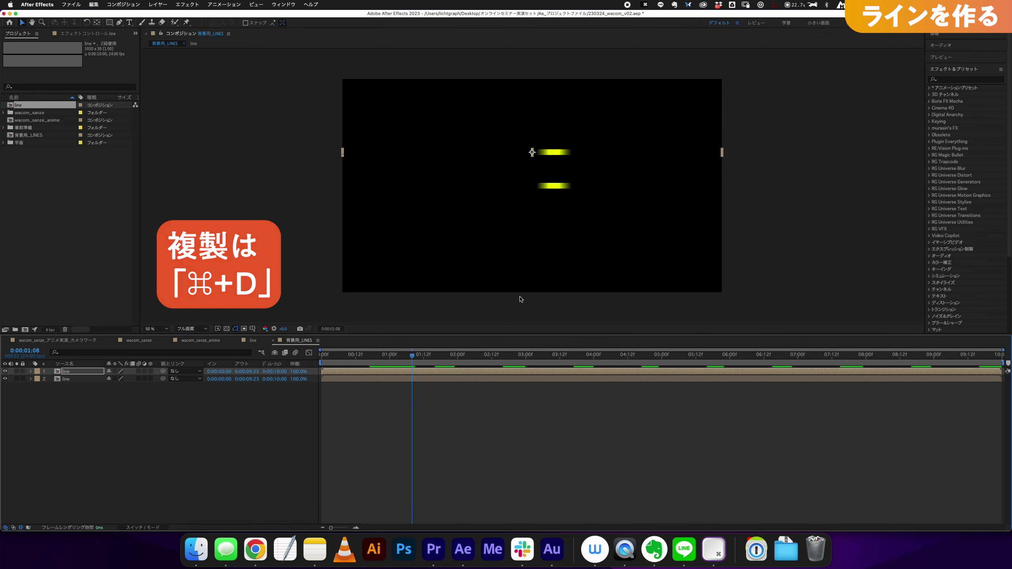
key(super+d)
key(super+d)
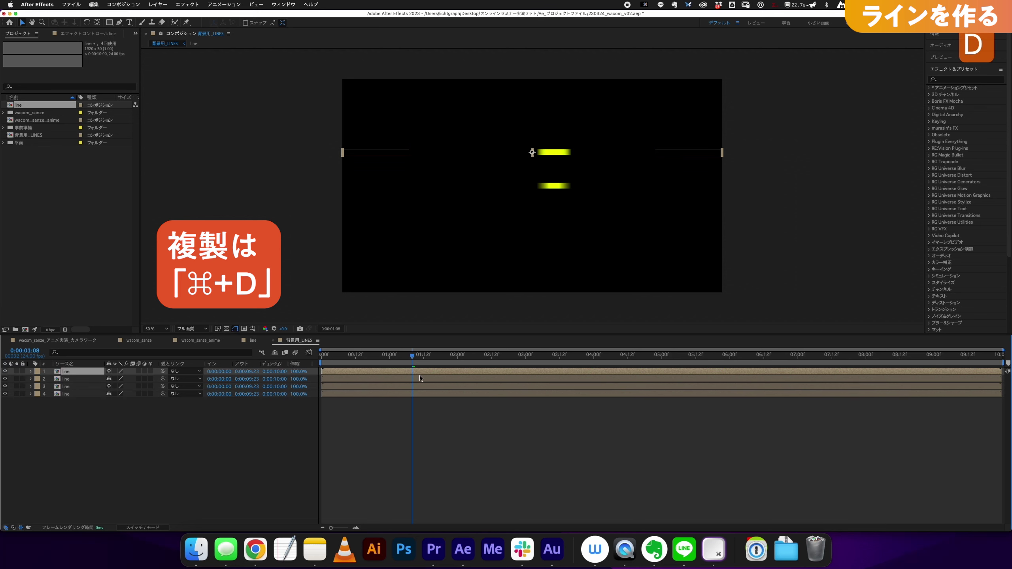
key(super+d)
key(super+d)
key(super+d)
Step: Spread the line copies to different heights, add one more duplicate, and scrub to check them
drag(562, 150, 555, 272)
mouse_move(580, 134)
mouse_down()
mouse_move(557, 185)
mouse_move(554, 240)
mouse_up()
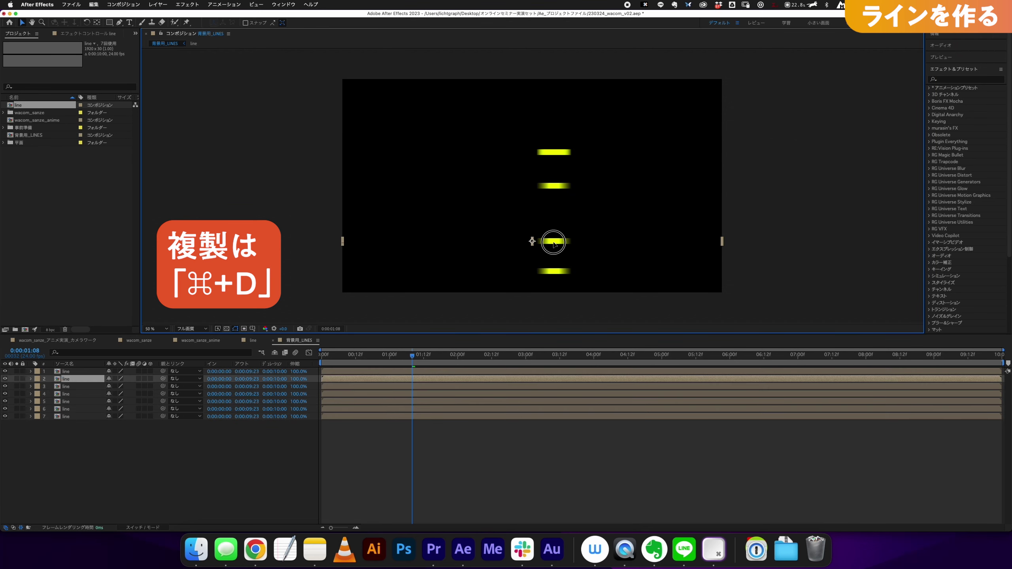
mouse_move(554, 152)
mouse_down()
mouse_move(556, 90)
mouse_move(556, 113)
mouse_up()
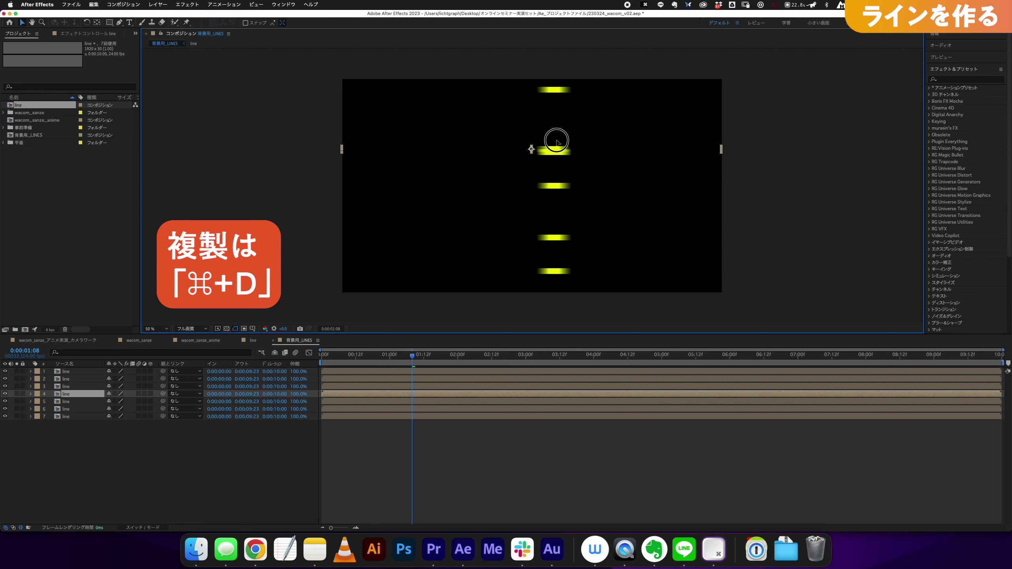
mouse_move(556, 151)
mouse_down()
mouse_move(555, 219)
mouse_move(554, 193)
mouse_up()
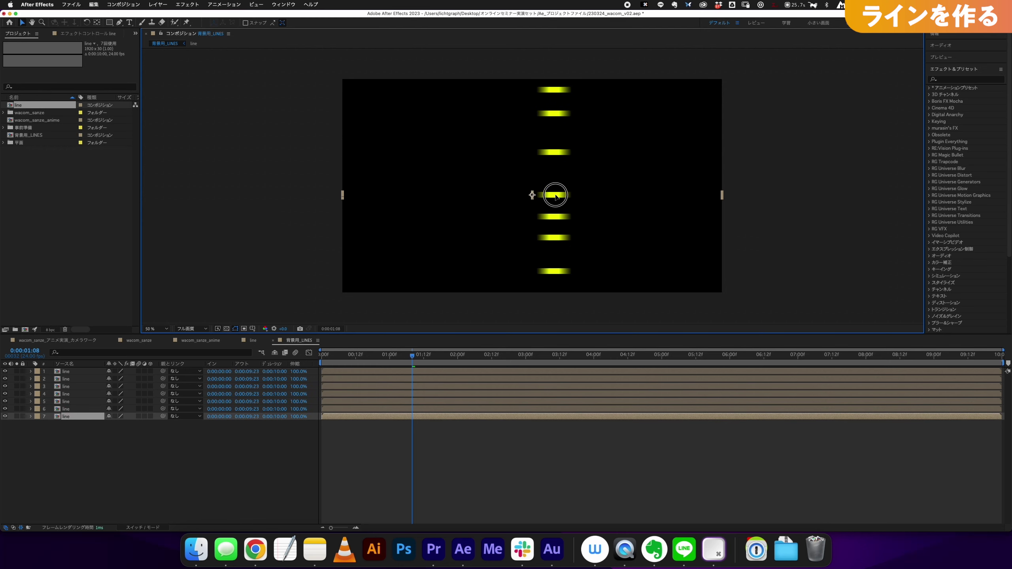
mouse_move(554, 151)
mouse_down()
mouse_move(556, 164)
mouse_move(557, 153)
mouse_up()
key(super+d)
drag(558, 192, 559, 198)
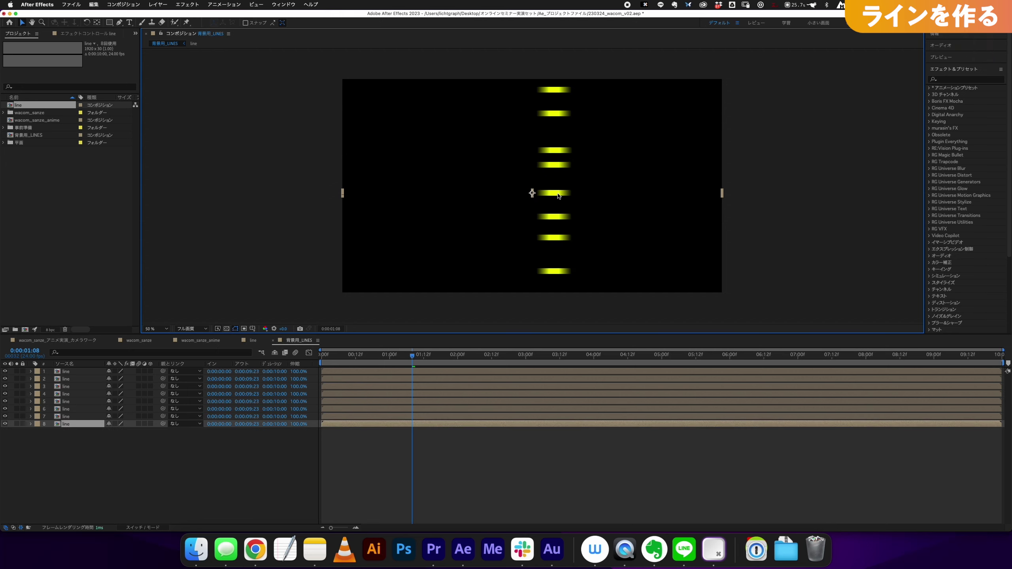
drag(558, 238, 557, 248)
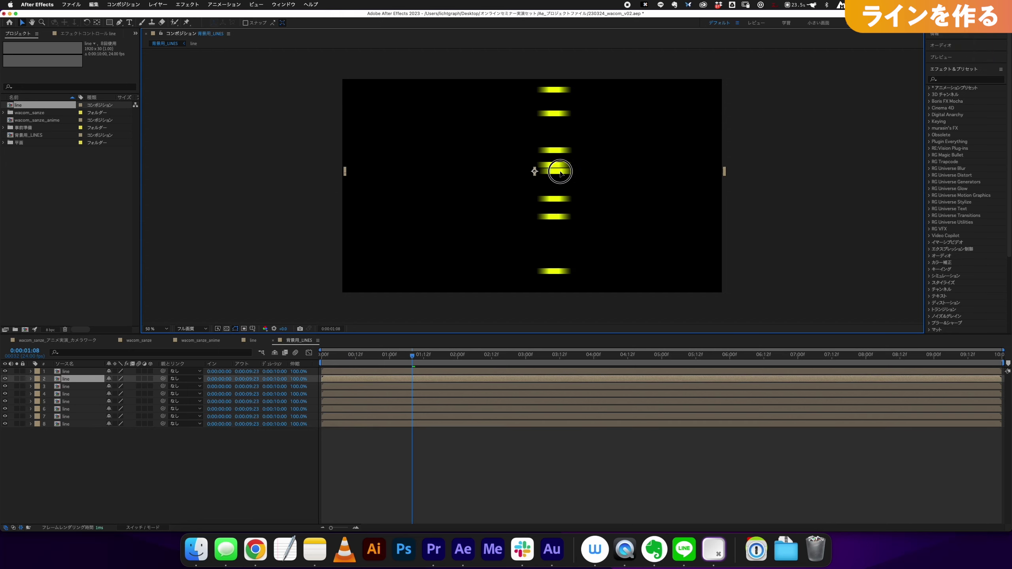
mouse_move(339, 354)
mouse_down()
mouse_move(440, 370)
mouse_move(543, 357)
mouse_up()
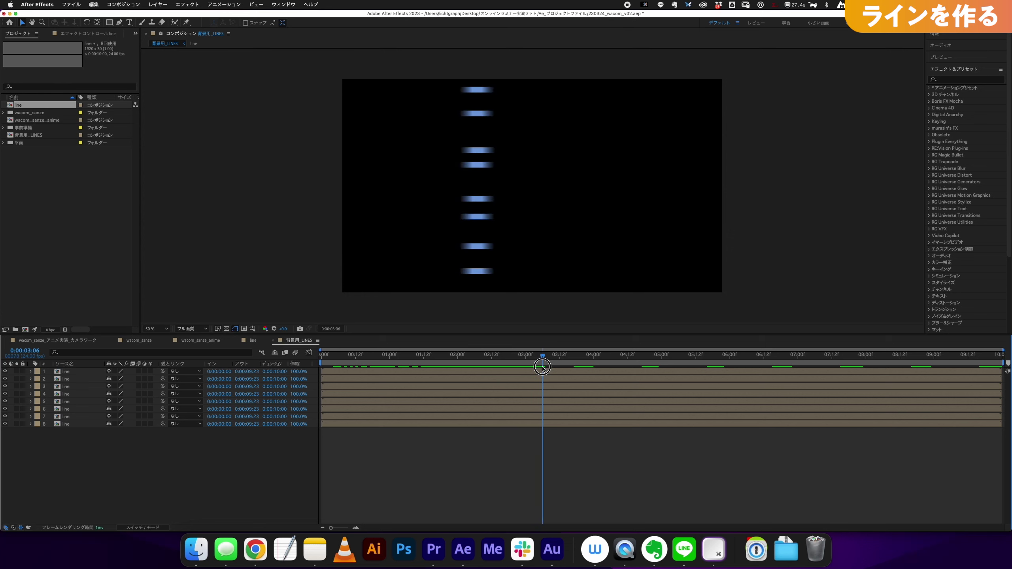
Step: Delay the start of several line layers, including layer 7 by five frames, and preview
mouse_move(413, 379)
mouse_down()
mouse_move(461, 379)
mouse_move(415, 386)
mouse_move(484, 401)
mouse_move(497, 374)
mouse_up()
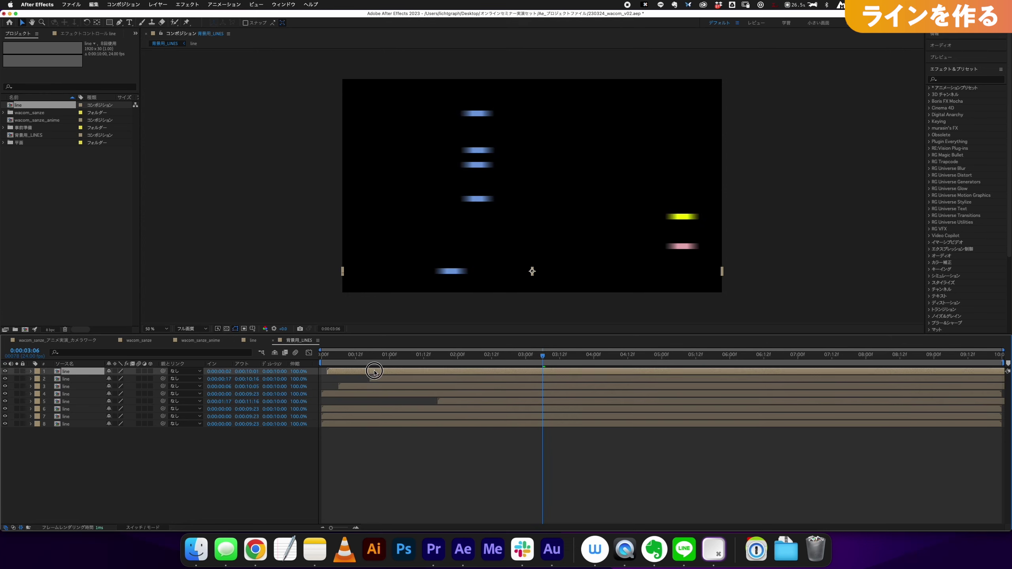
drag(368, 409, 447, 409)
drag(364, 417, 436, 425)
key(space)
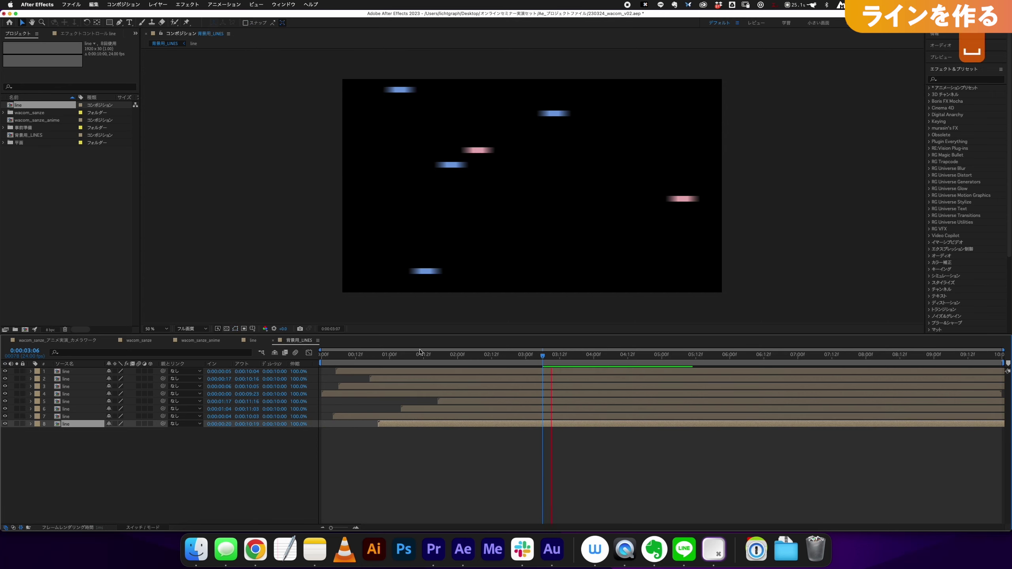
Step: Retime the in-points of layers 2 and 3 around 1:13 and preview the result
click(427, 357)
mouse_move(383, 379)
mouse_down()
mouse_move(371, 379)
mouse_move(440, 386)
mouse_up()
key(space)
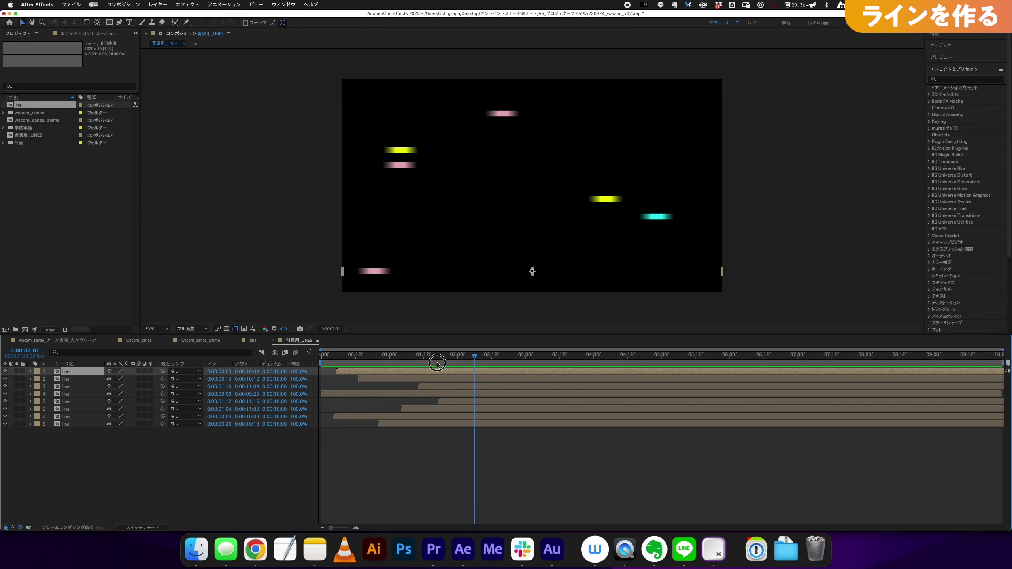
key(space)
key(space)
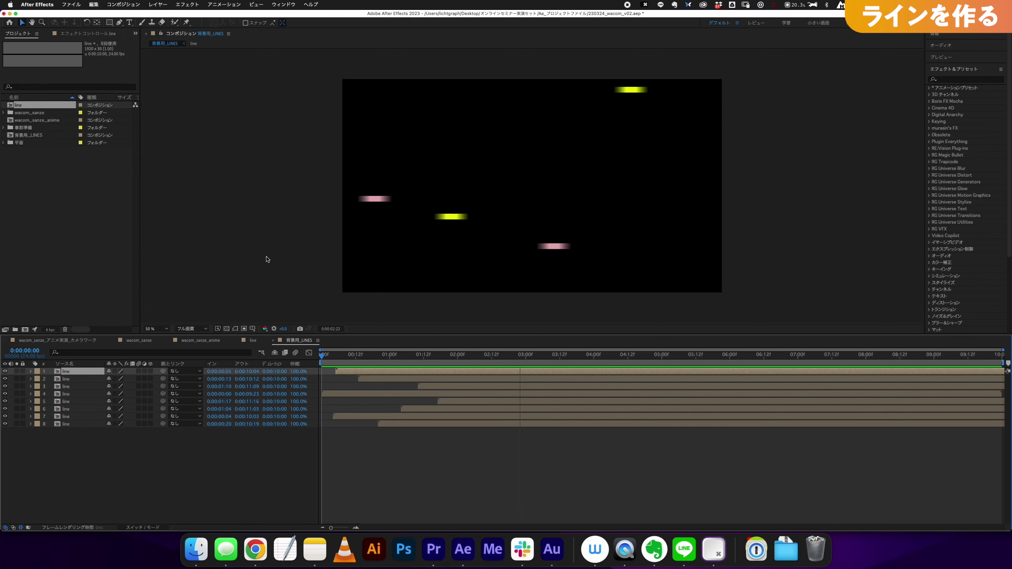
key(space)
click(36, 137)
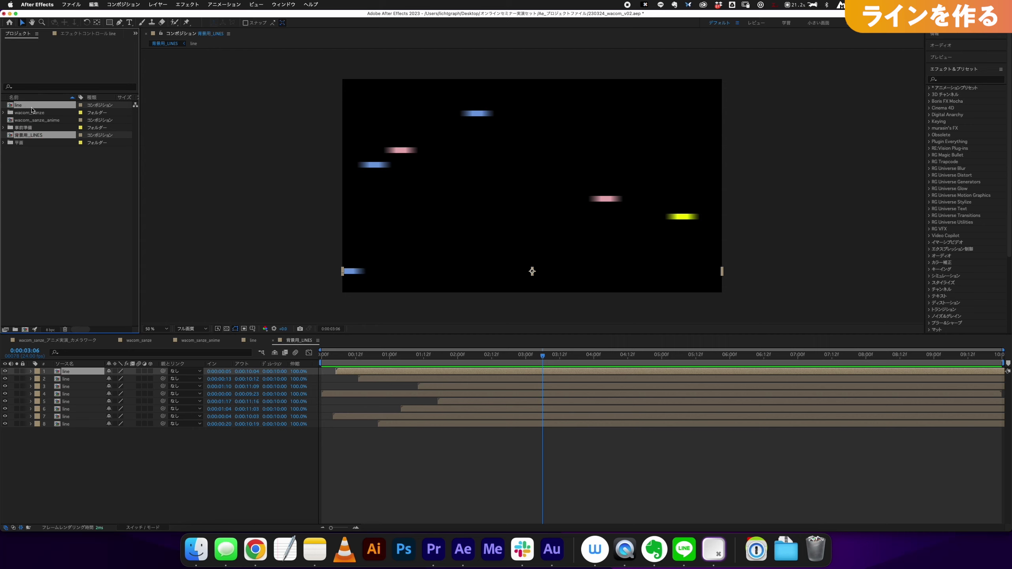
Step: Move the line and 背景用_LINES comps into a new project folder named 'Precomp'
drag(36, 106, 16, 332)
drag(17, 332, 19, 331)
text(Pr)
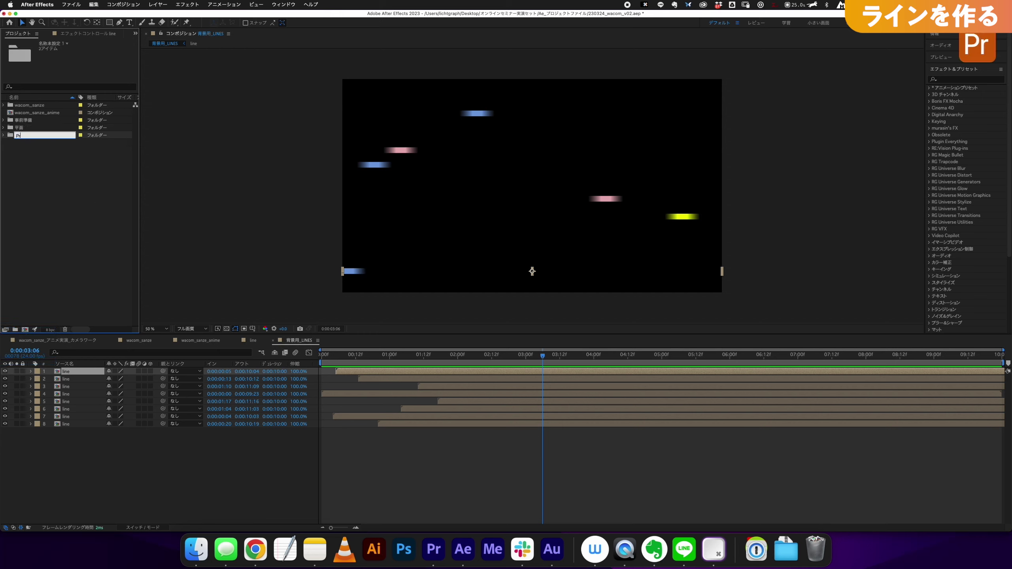
text(ecomp)
key(Return)
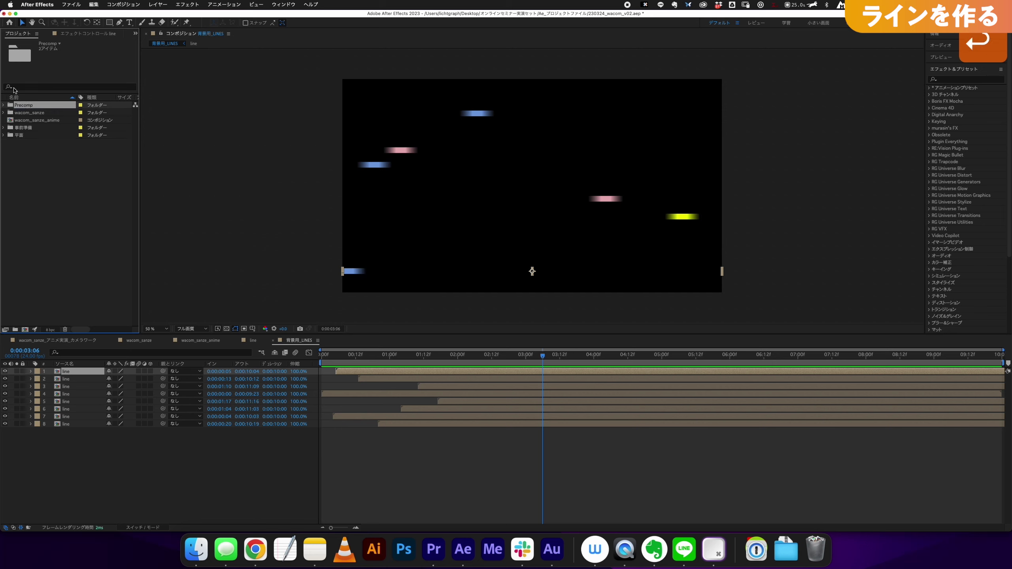
click(34, 120)
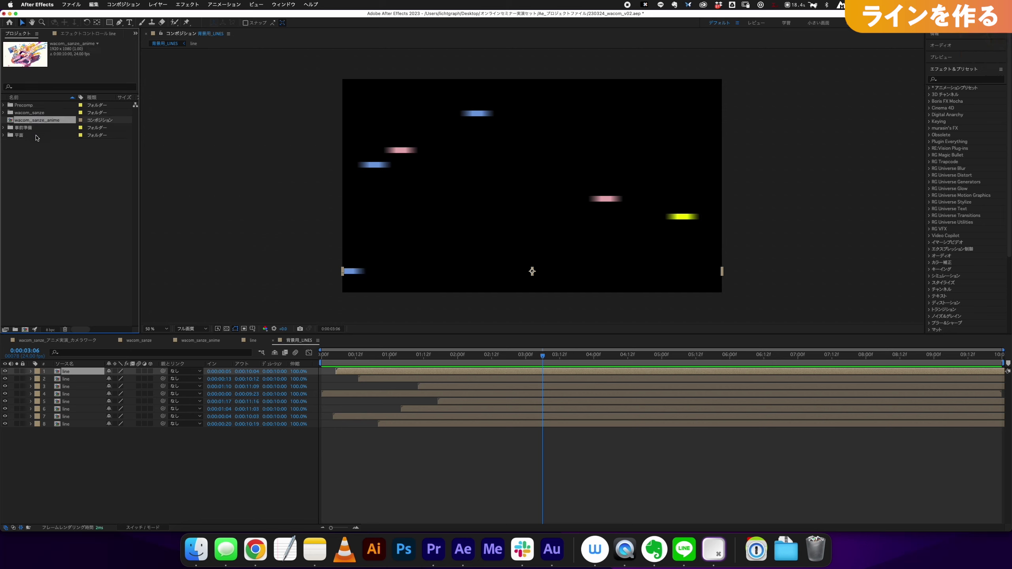
Step: Open wacom_sanze_anime and add 背景用_LINES from Precomp as layer 12 above the background
double_click(55, 123)
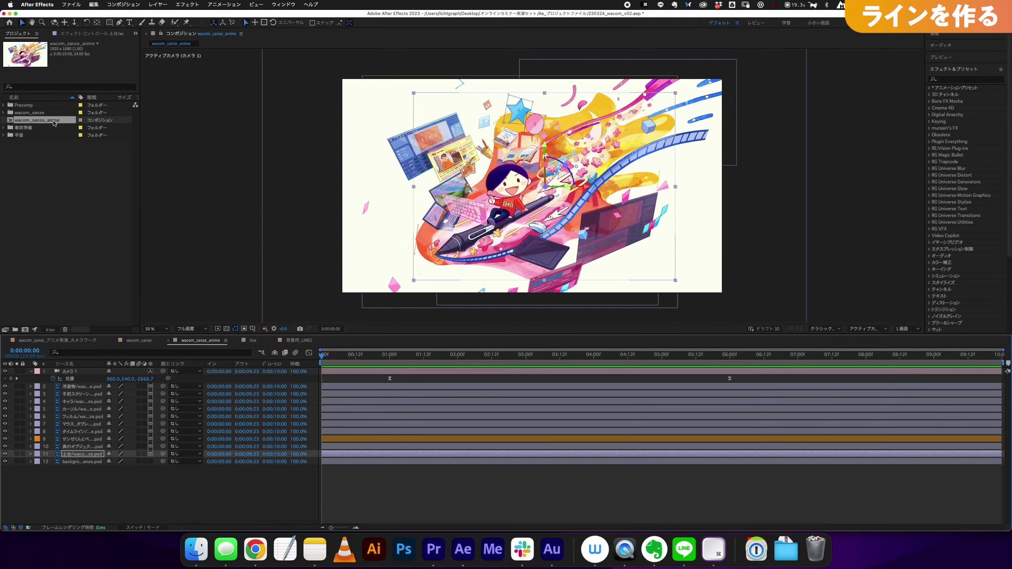
mouse_move(369, 360)
mouse_down()
mouse_move(670, 361)
mouse_move(317, 383)
mouse_up()
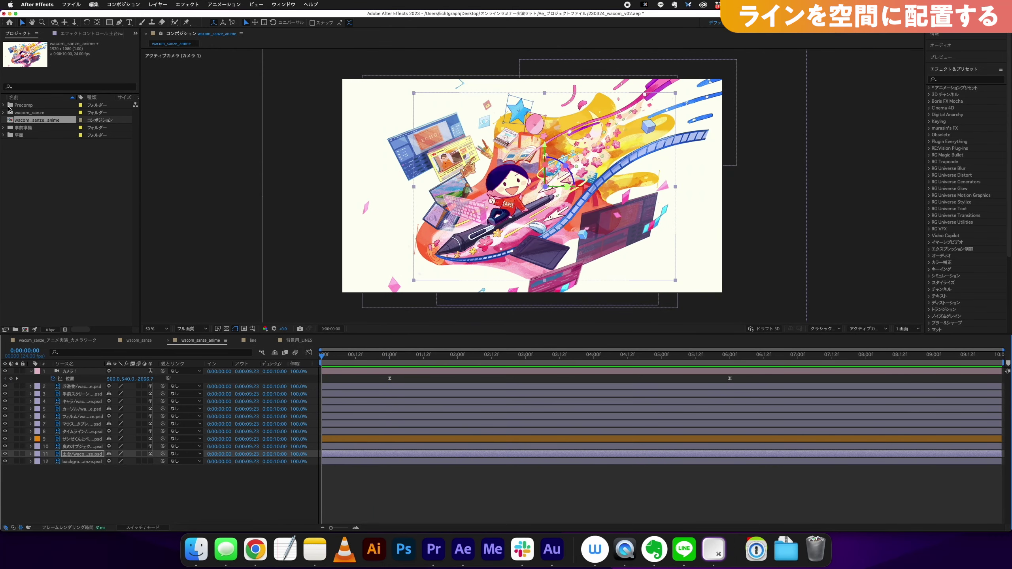
click(7, 105)
click(53, 120)
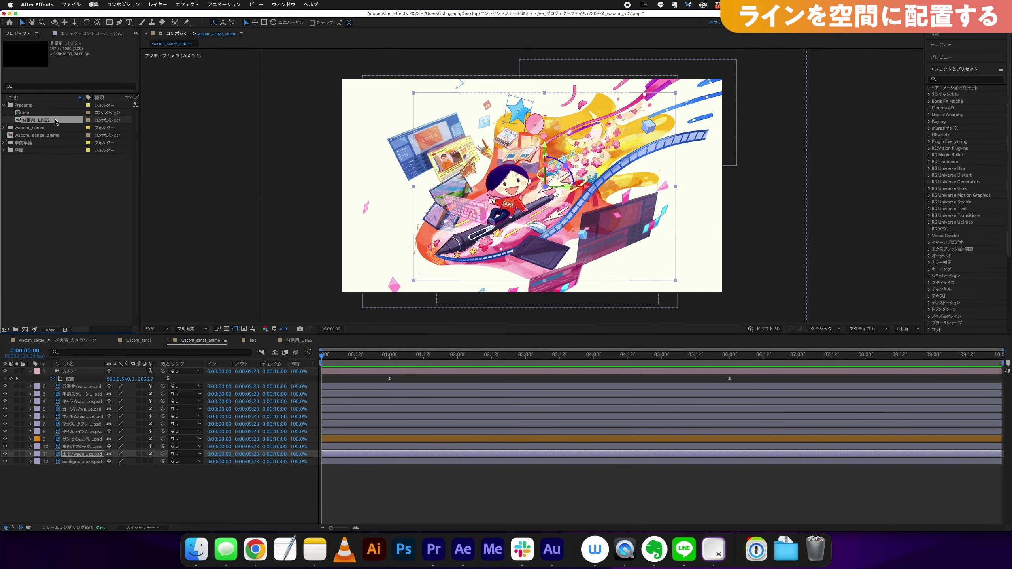
drag(55, 122, 106, 463)
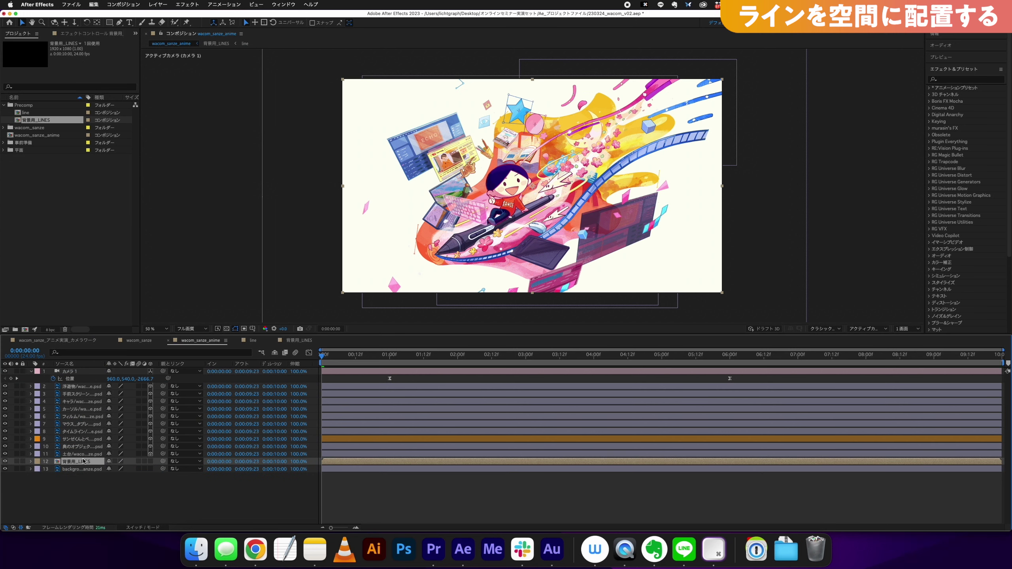
drag(344, 364, 354, 380)
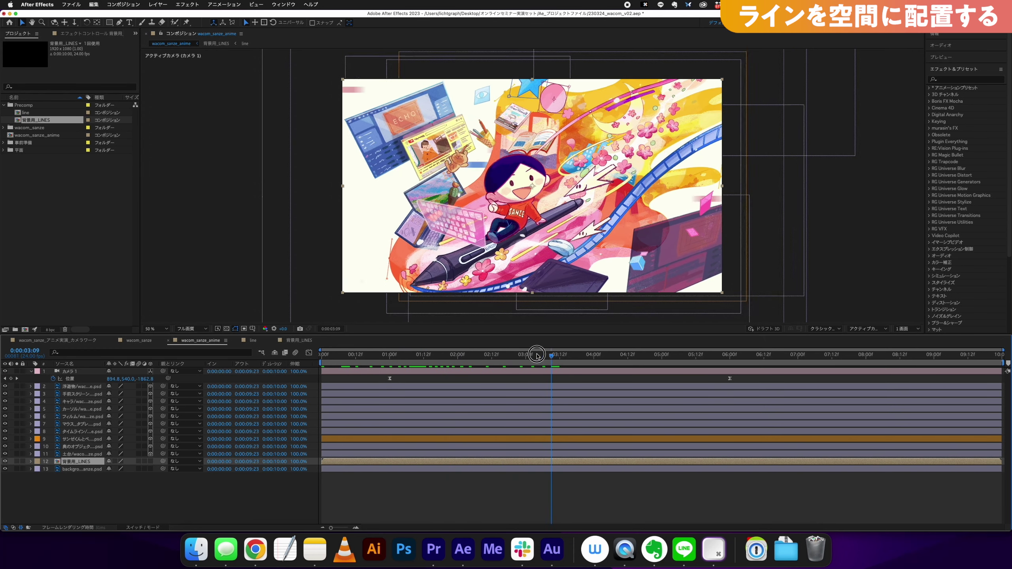
Step: Turn on the 3D switch for layer 12 (背景用_LINES) and switch the viewer to Custom View 1
key(Home)
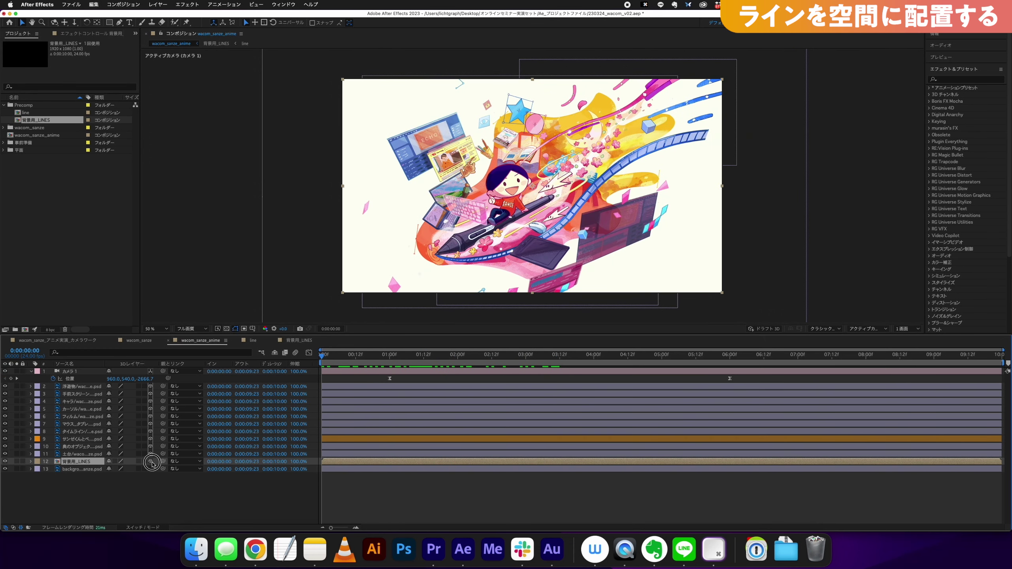
click(151, 462)
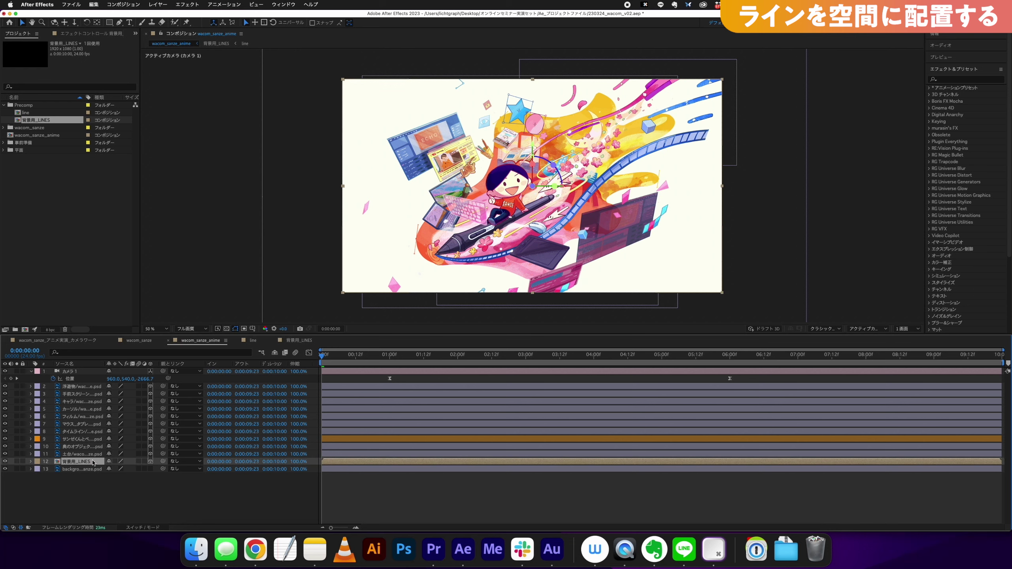
drag(351, 359, 561, 378)
key(Home)
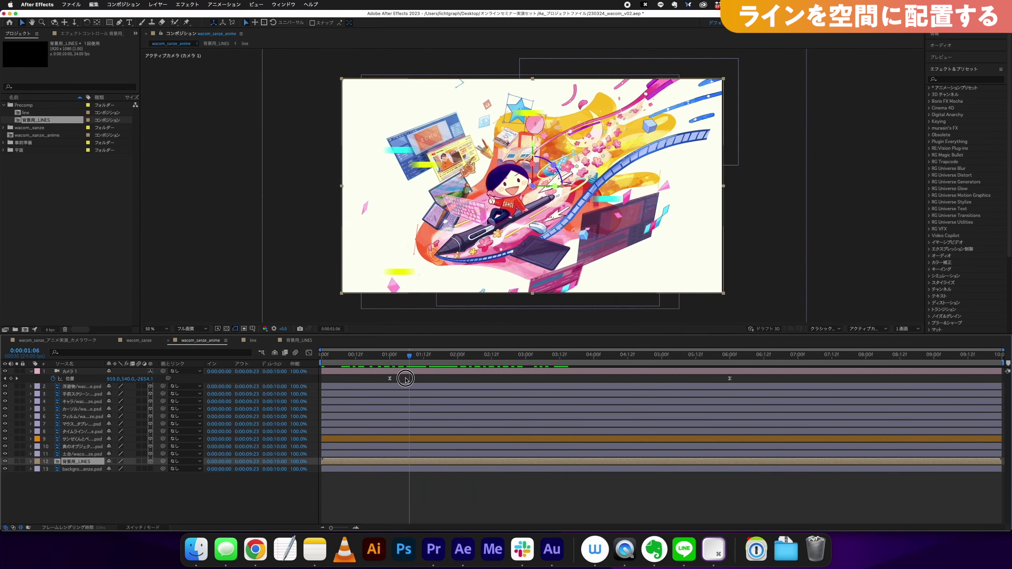
key(space)
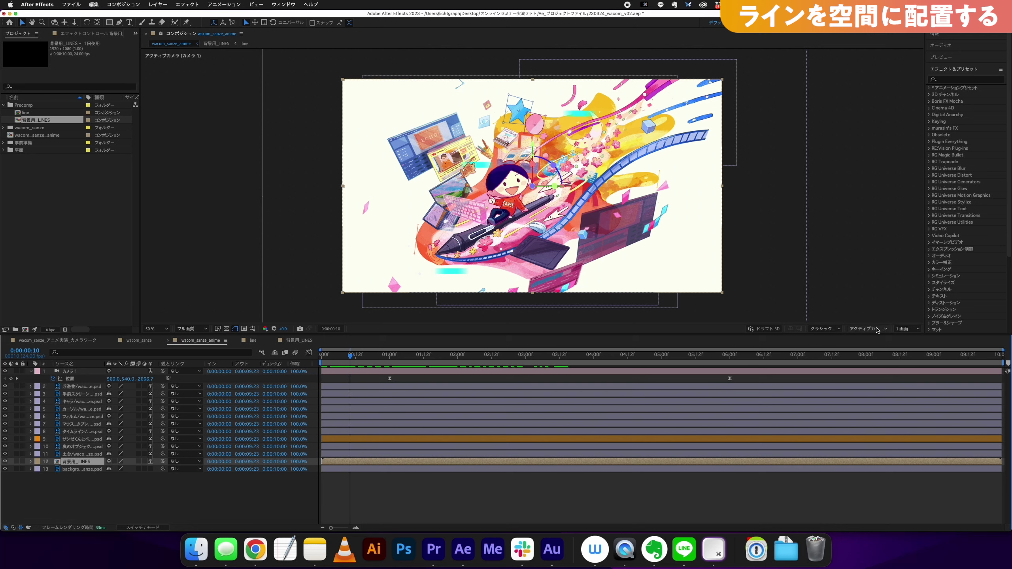
click(878, 330)
click(865, 420)
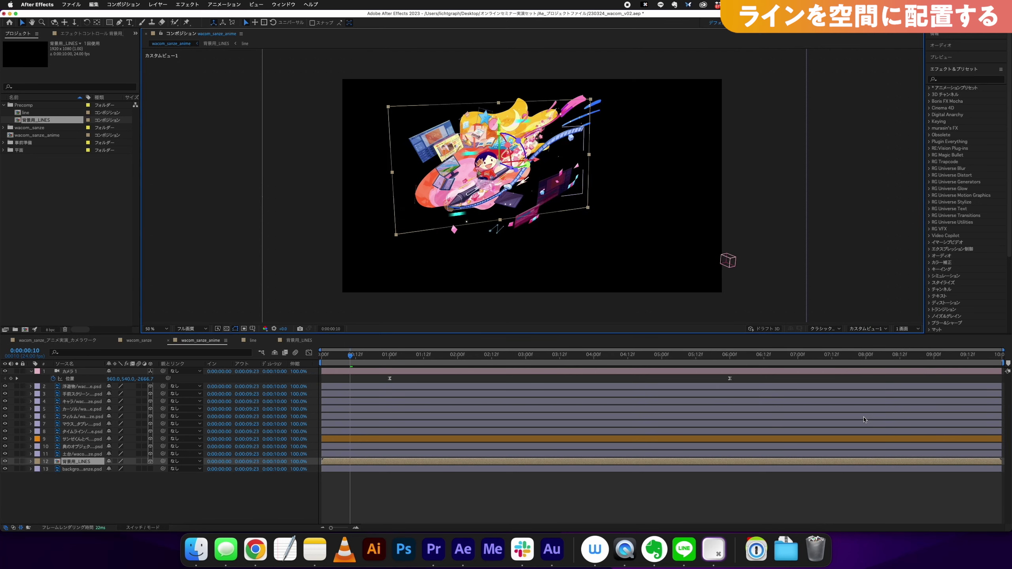
Step: Orbit and reframe Custom View 1 to see the scene in perspective
key(c)
key(c)
key(c)
mouse_move(472, 213)
mouse_down()
mouse_move(495, 193)
mouse_move(470, 165)
mouse_up()
key(v)
drag(470, 166, 447, 144)
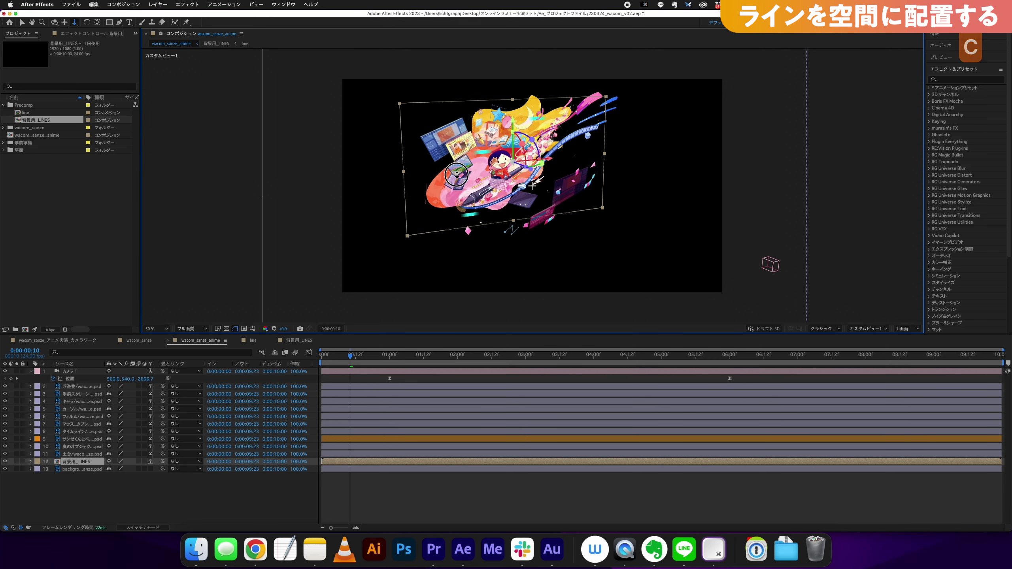
key(F2)
drag(550, 160, 517, 151)
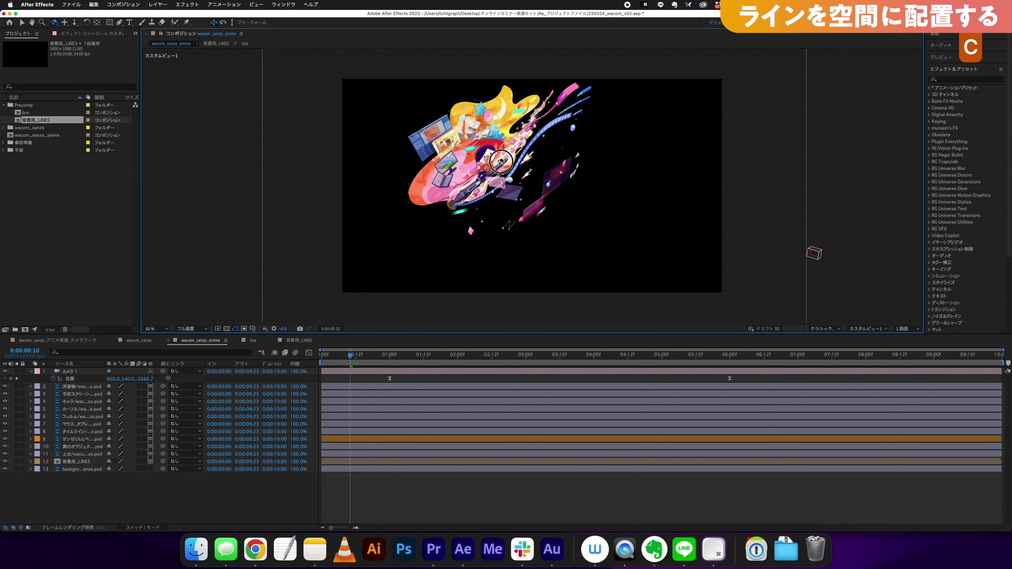
Step: Push 背景用_LINES back in depth to position 960, 540, 937
click(87, 461)
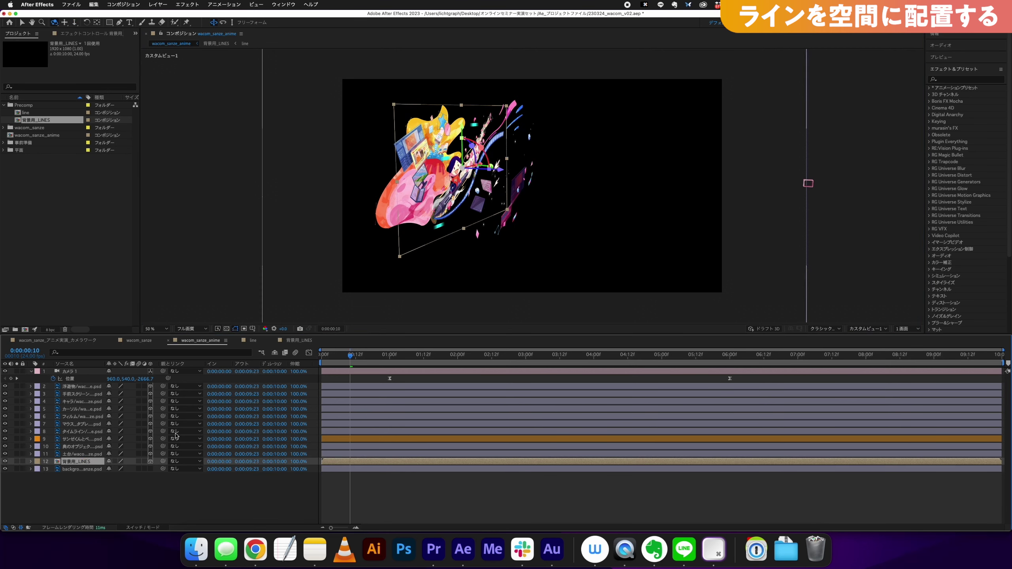
key(p)
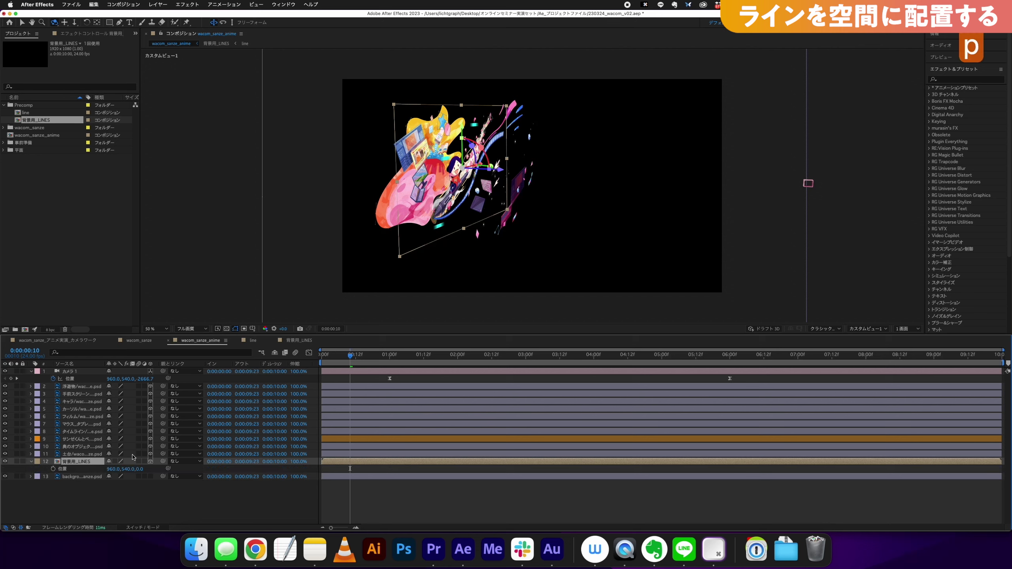
drag(141, 469, 470, 429)
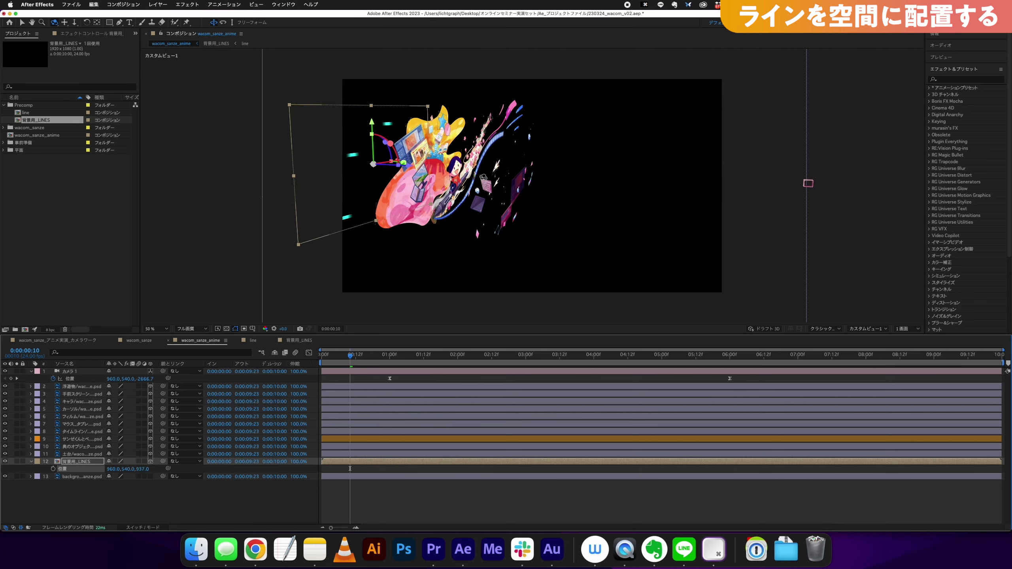
drag(484, 177, 455, 173)
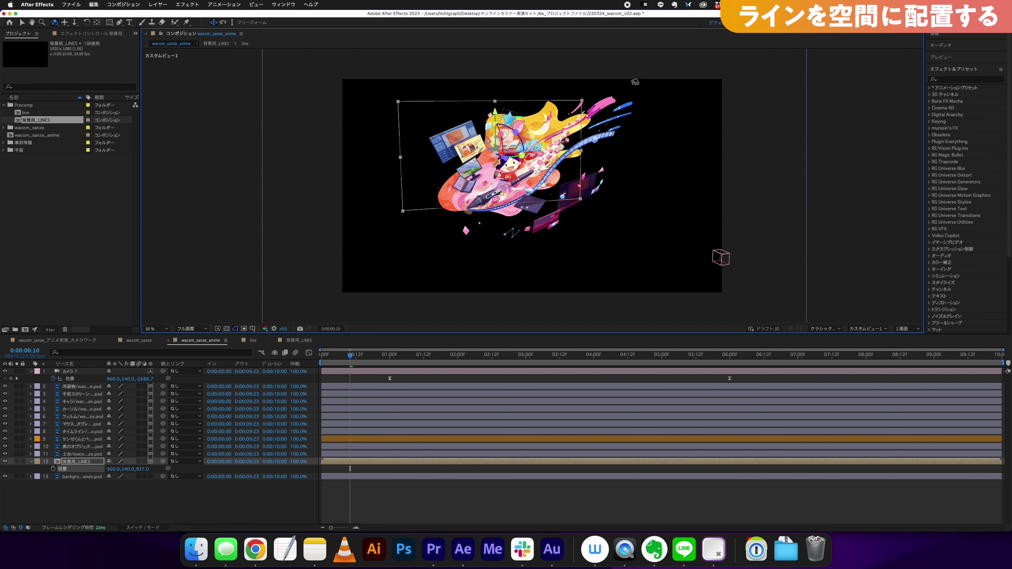
drag(461, 191, 478, 187)
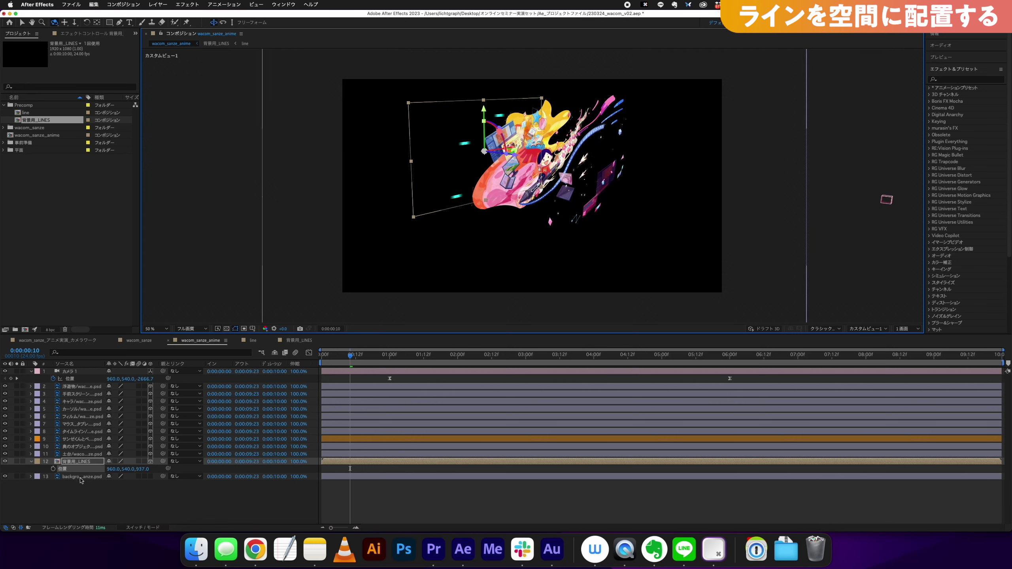
key(r)
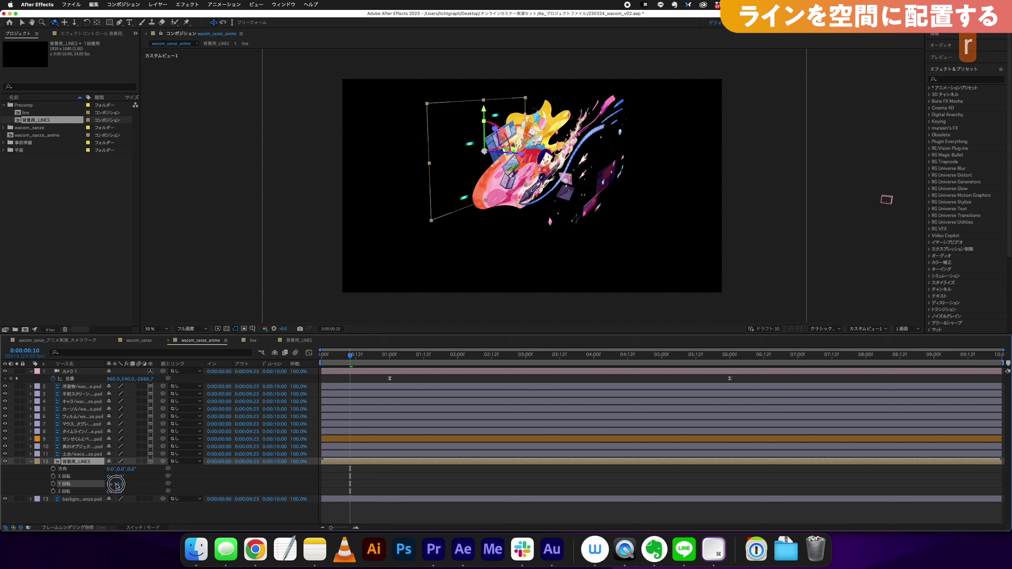
Step: Tilt the 背景用_LINES layer to a Z rotation of −24°
key(z)
drag(120, 492, 110, 492)
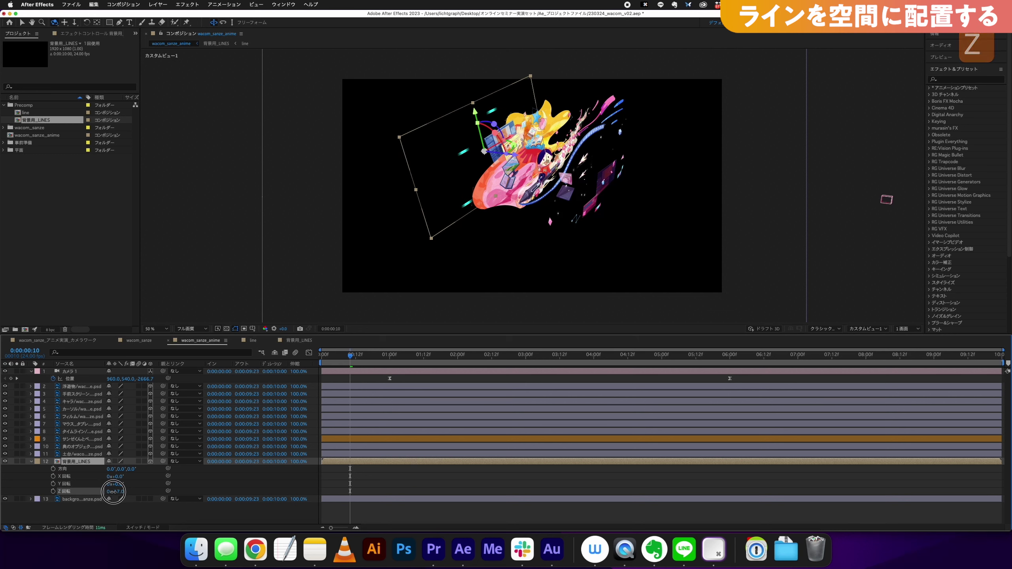
drag(110, 492, 116, 492)
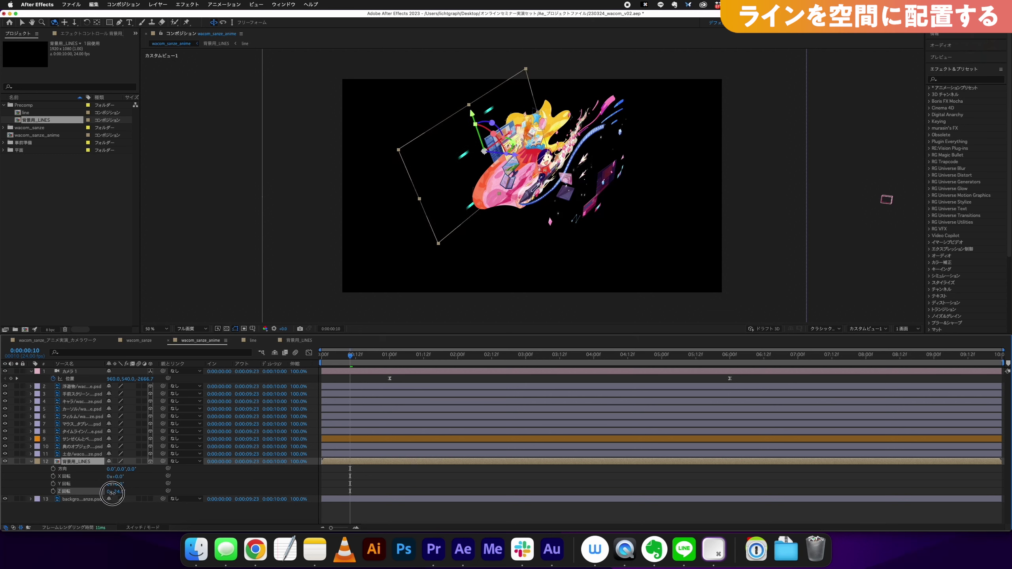
mouse_move(526, 192)
mouse_down()
mouse_move(495, 200)
mouse_move(354, 175)
mouse_up()
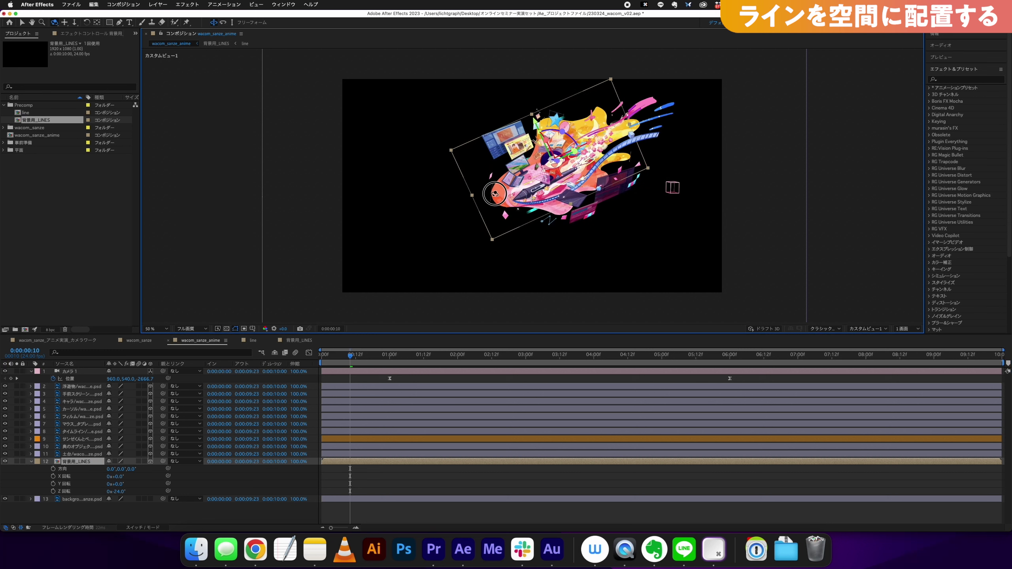
Step: Scale the layer up well past the frame and return the viewer to Active Camera
click(21, 22)
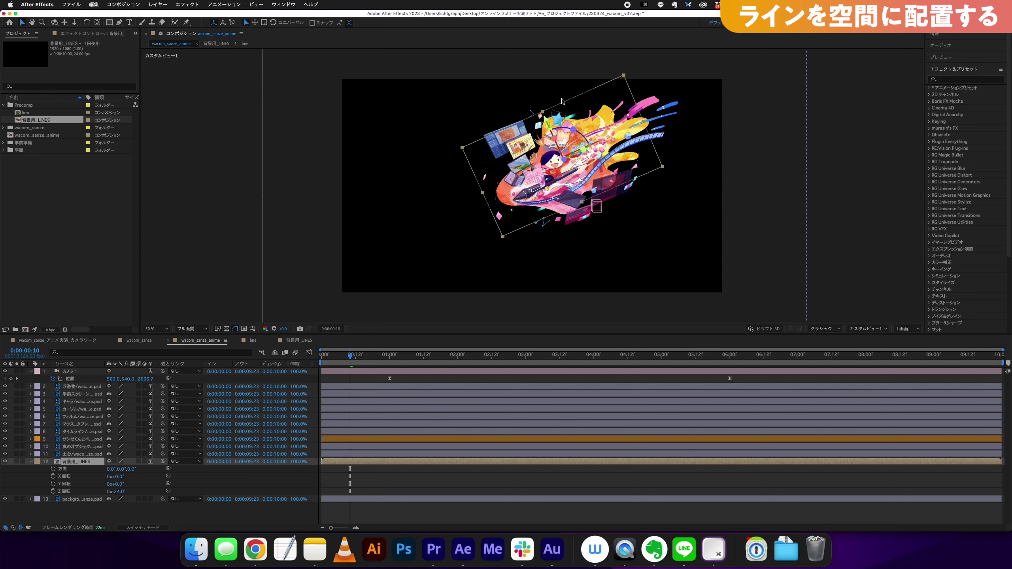
mouse_move(624, 76)
mouse_down()
mouse_move(705, 33)
mouse_move(693, 47)
mouse_up()
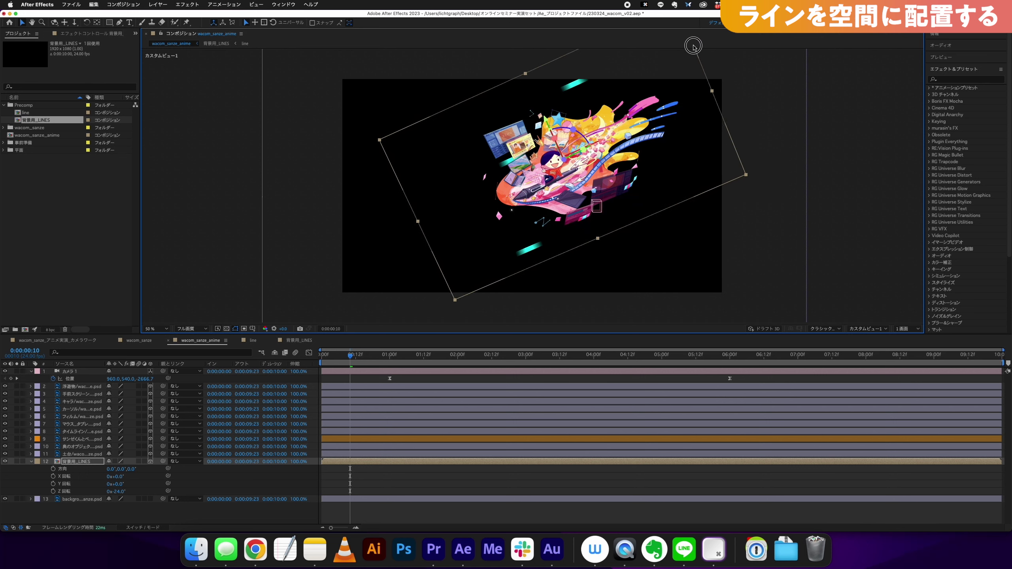
mouse_move(359, 357)
mouse_down()
mouse_move(467, 354)
mouse_move(284, 392)
mouse_up()
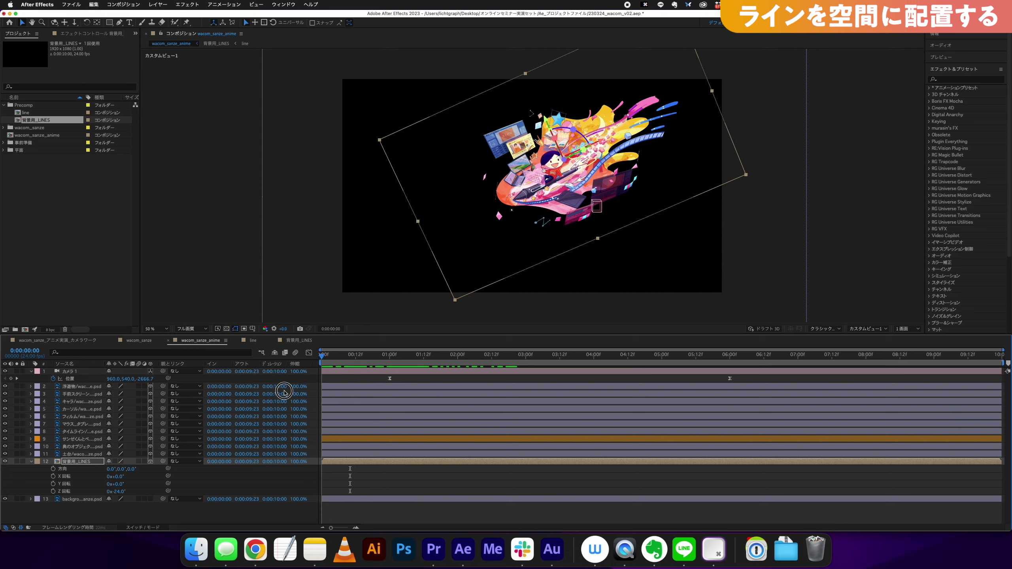
click(874, 329)
click(873, 342)
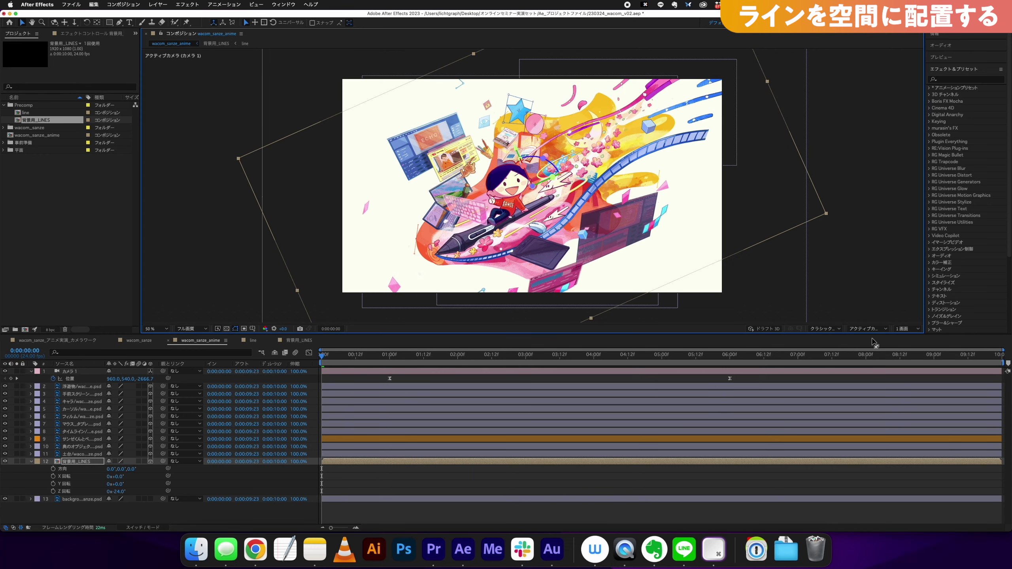
Step: Stretch the 背景用_LINES layer further left, then preview the camera animation from 0:00:00:19
click(311, 370)
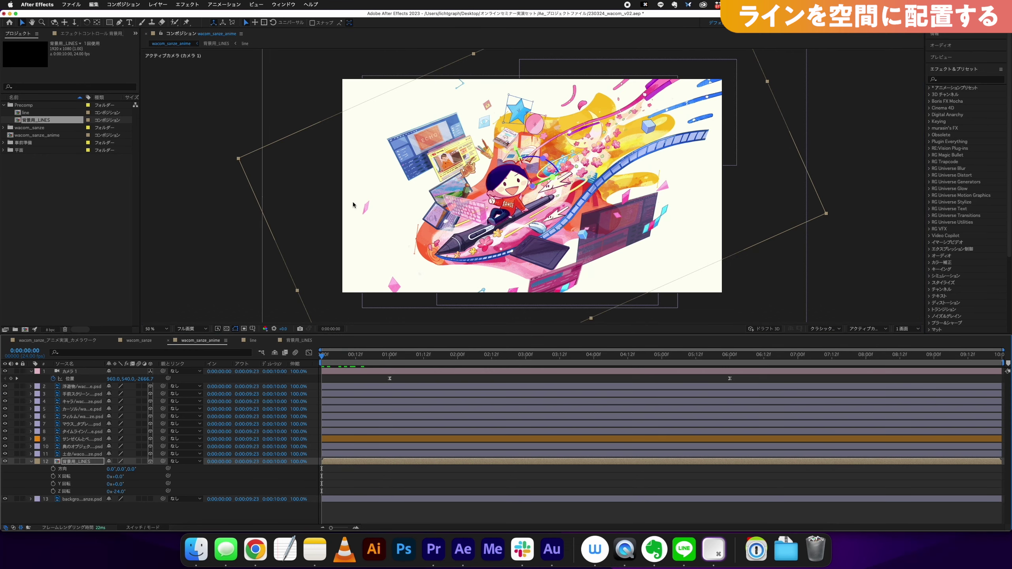
drag(237, 158, 175, 161)
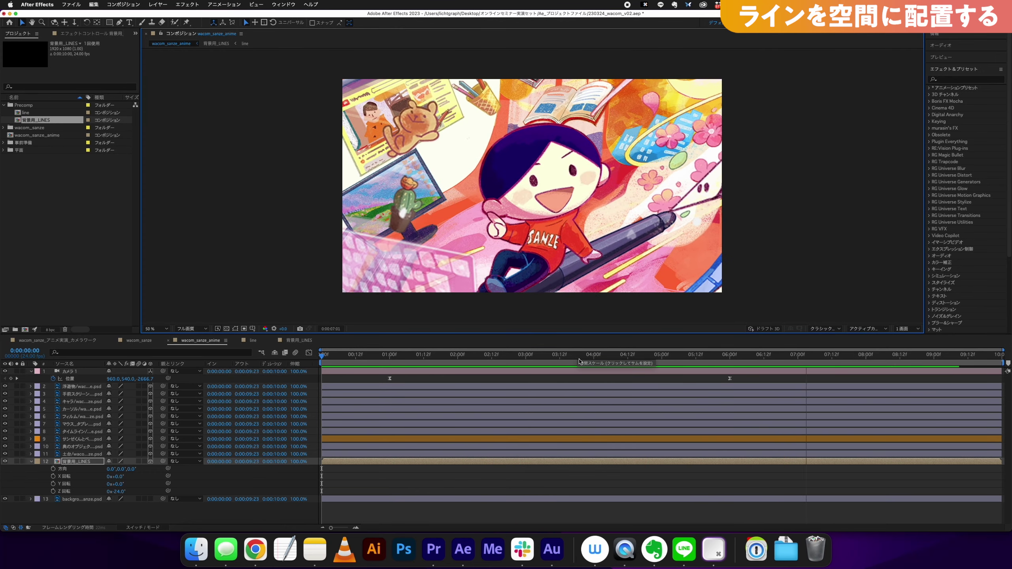
key(space)
click(378, 374)
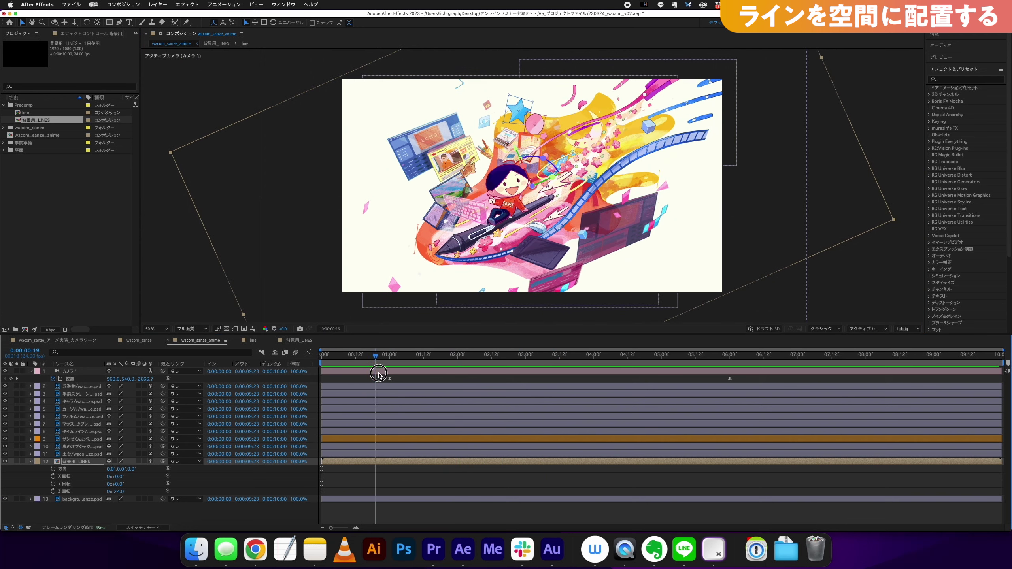
key(space)
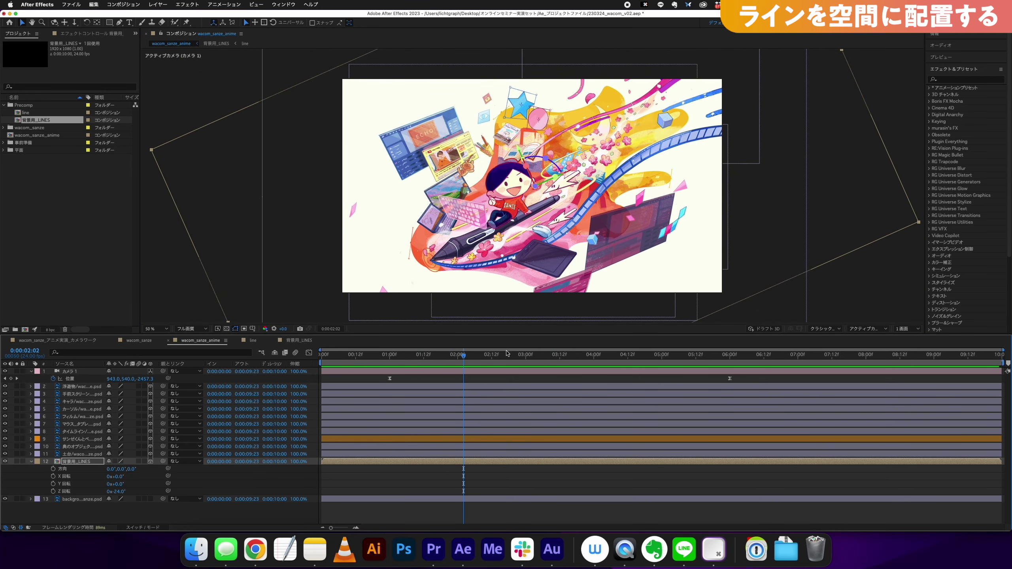
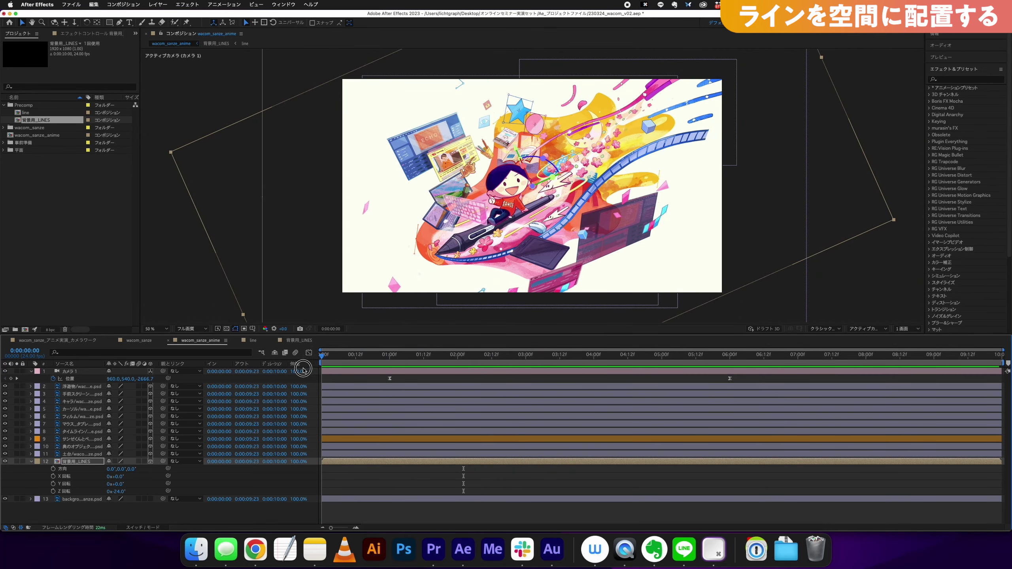
Step: Preview and scrub the camera push-in to three seconds, then collapse and select layer 12 背景用_LINES
key(space)
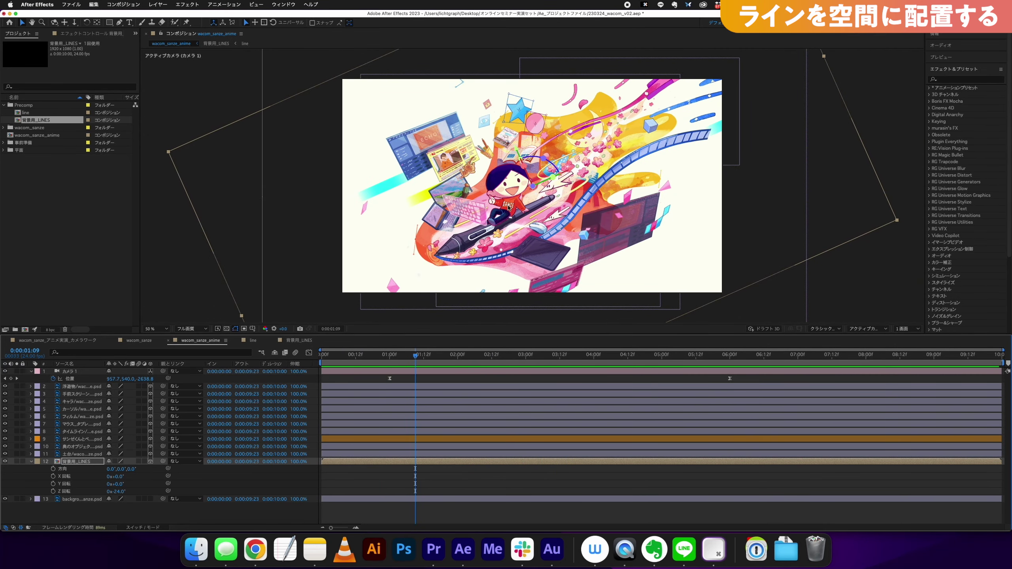
mouse_move(418, 360)
mouse_down()
mouse_move(493, 393)
mouse_move(371, 401)
mouse_up()
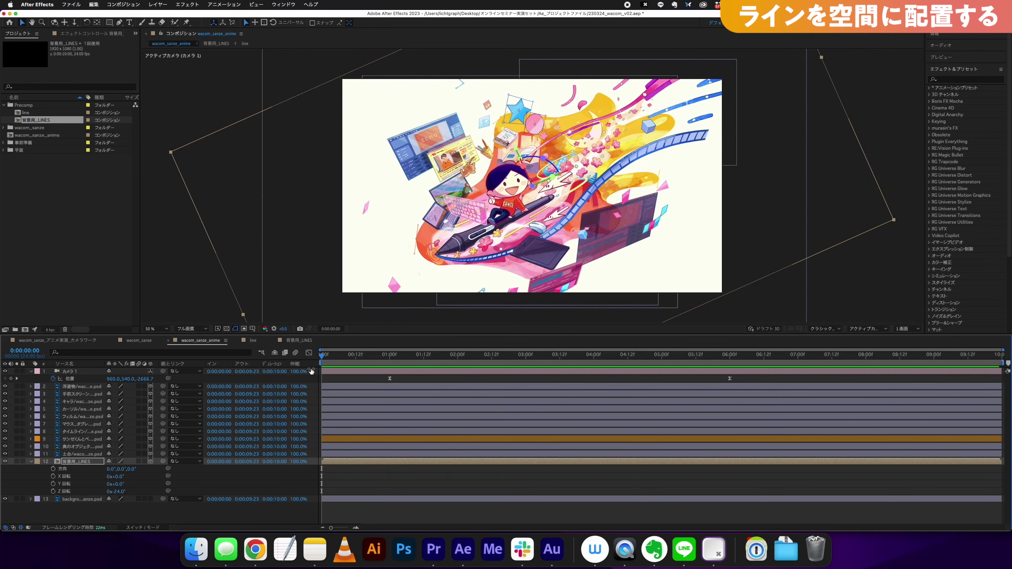
click(31, 462)
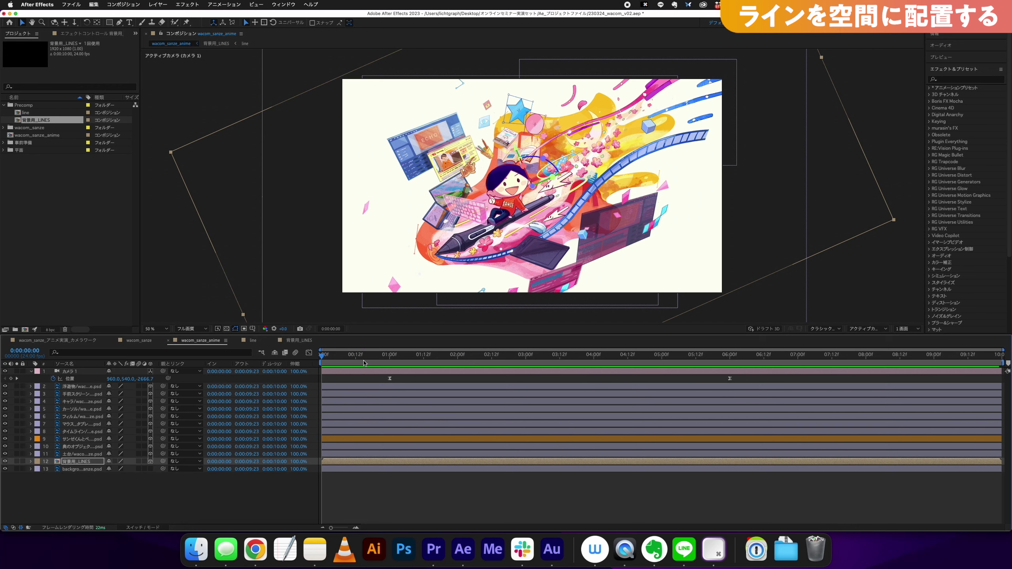
drag(382, 366, 550, 379)
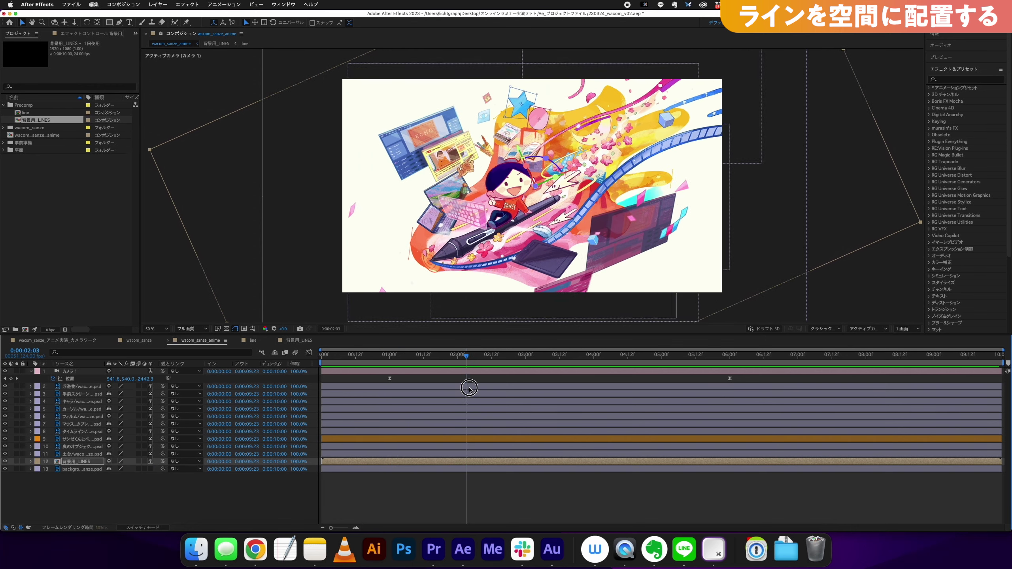
drag(550, 379, 304, 393)
click(84, 478)
click(88, 462)
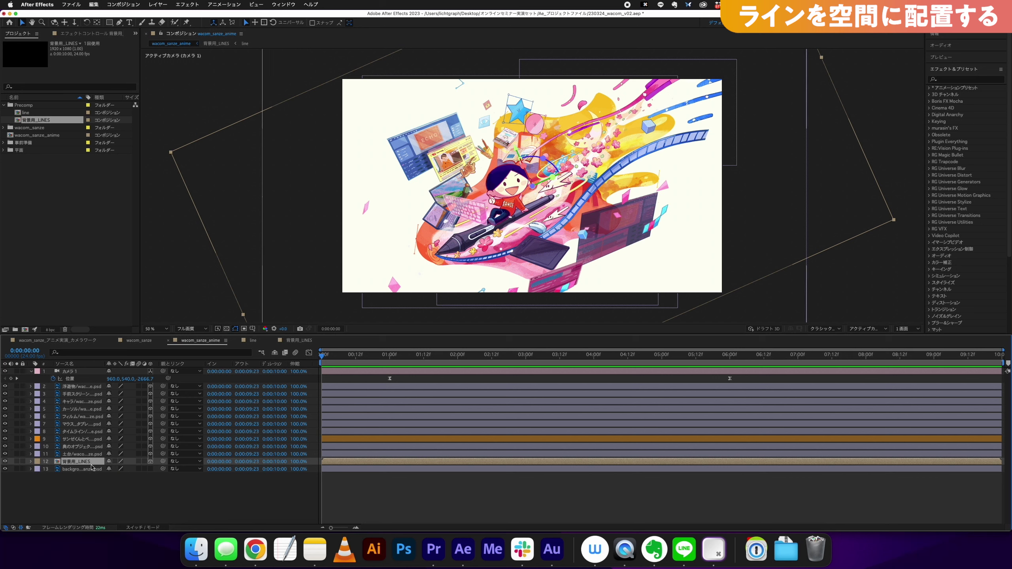
Step: Duplicate 背景用_LINES, move the copy just below the camera, and push its Z position forward
key(super+d)
mouse_move(79, 461)
mouse_down()
mouse_move(96, 379)
mouse_move(92, 389)
mouse_up()
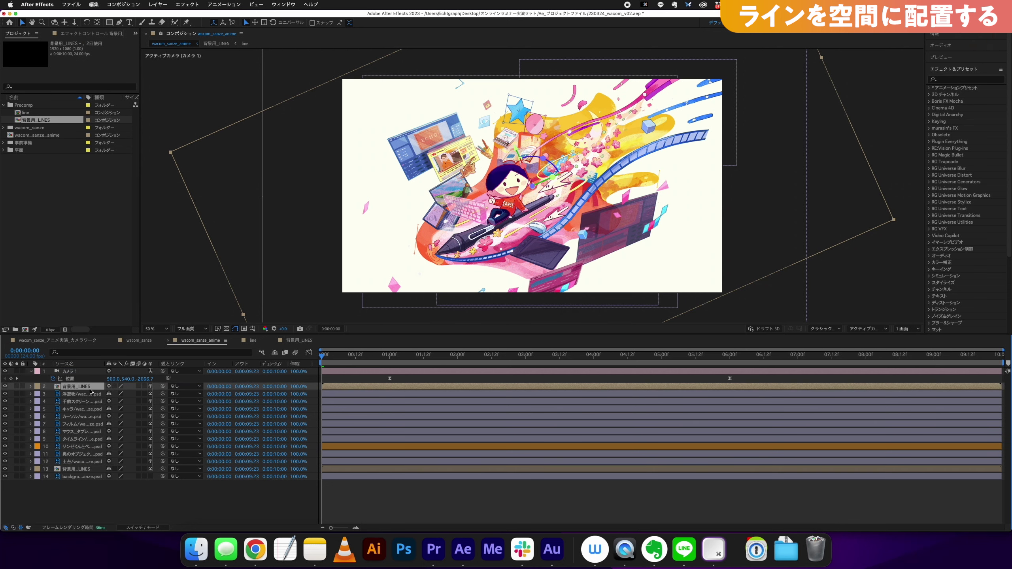
key(p)
mouse_move(144, 397)
mouse_down()
mouse_move(115, 392)
mouse_move(5, 454)
mouse_up()
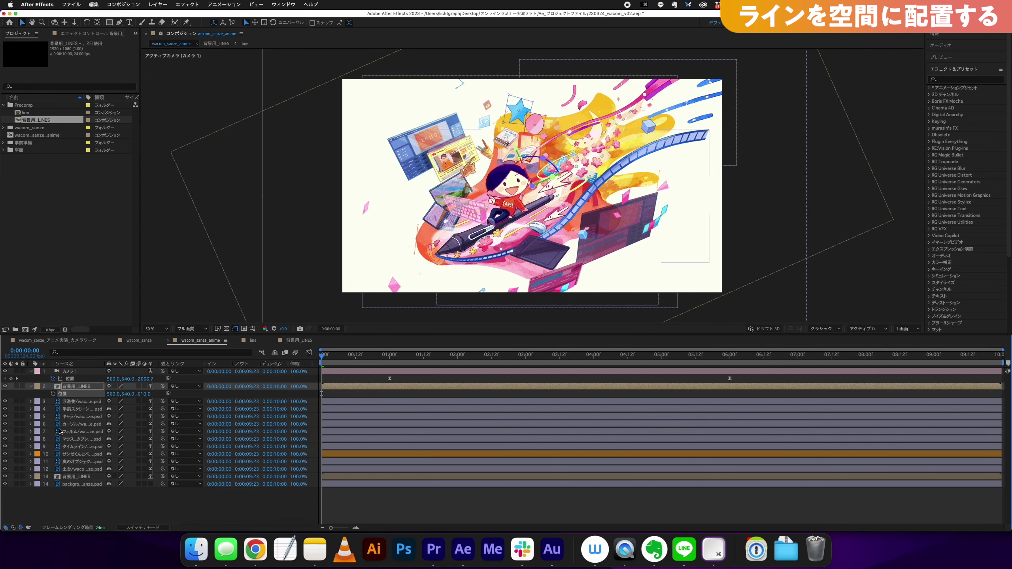
Step: Scale the copy down to about 100%, start it 13 frames earlier, and preview
key(s)
drag(128, 398, 238, 384)
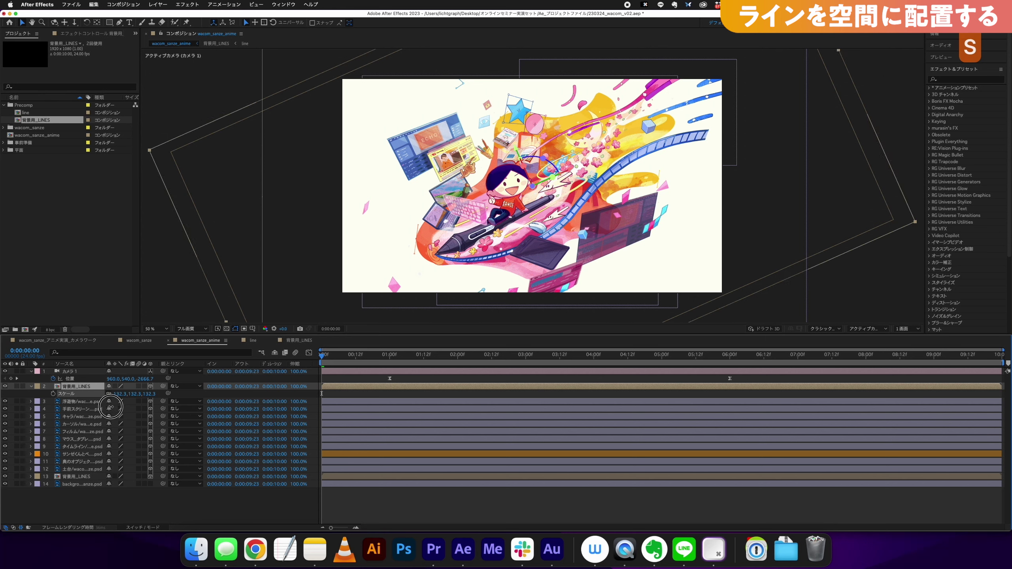
drag(354, 390, 319, 394)
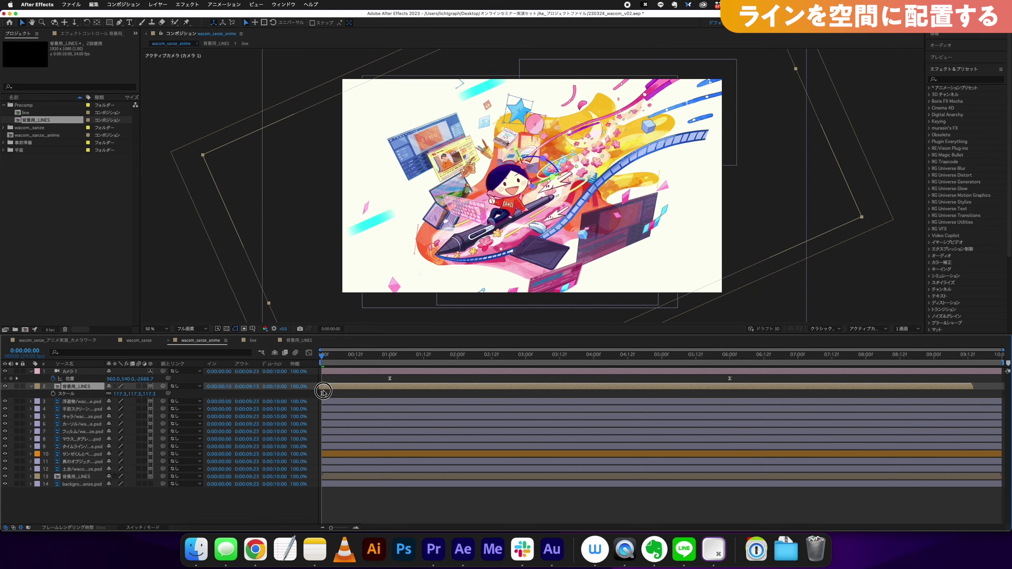
drag(151, 394, 148, 400)
key(space)
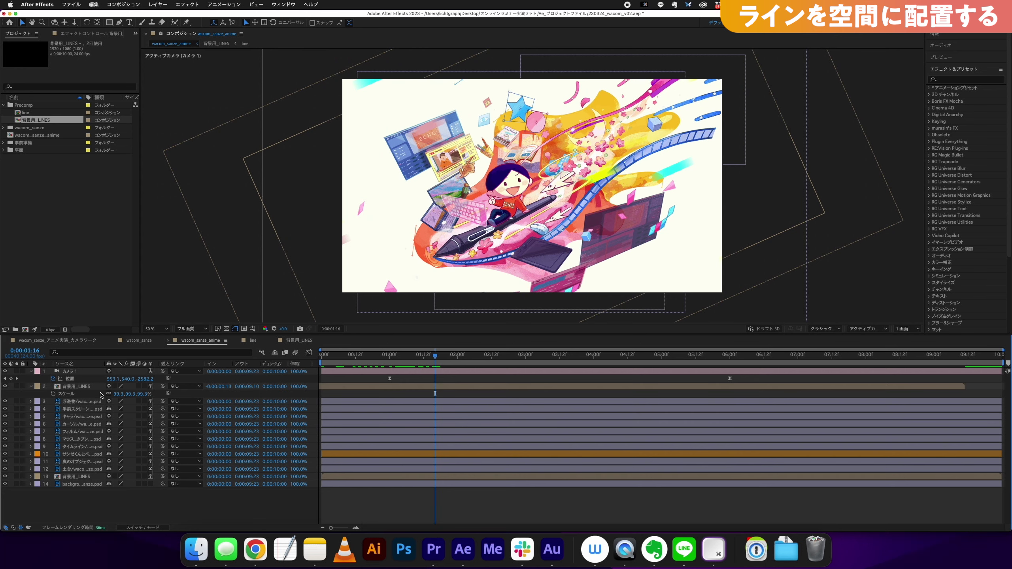
Step: Set the line frame copy's Position Z to -700 and preview the push-in past it
key(p)
drag(147, 393, 132, 393)
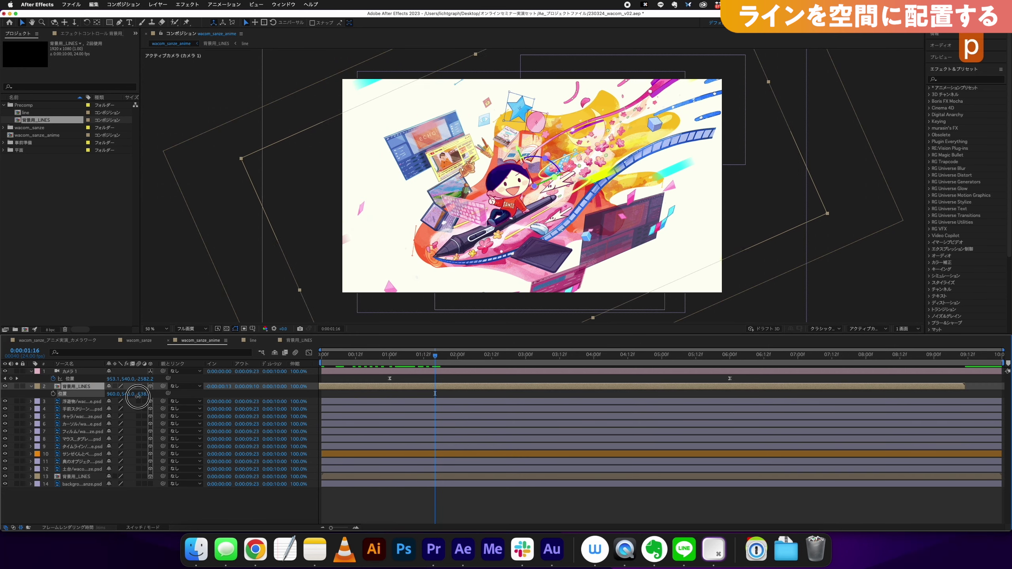
key(Home)
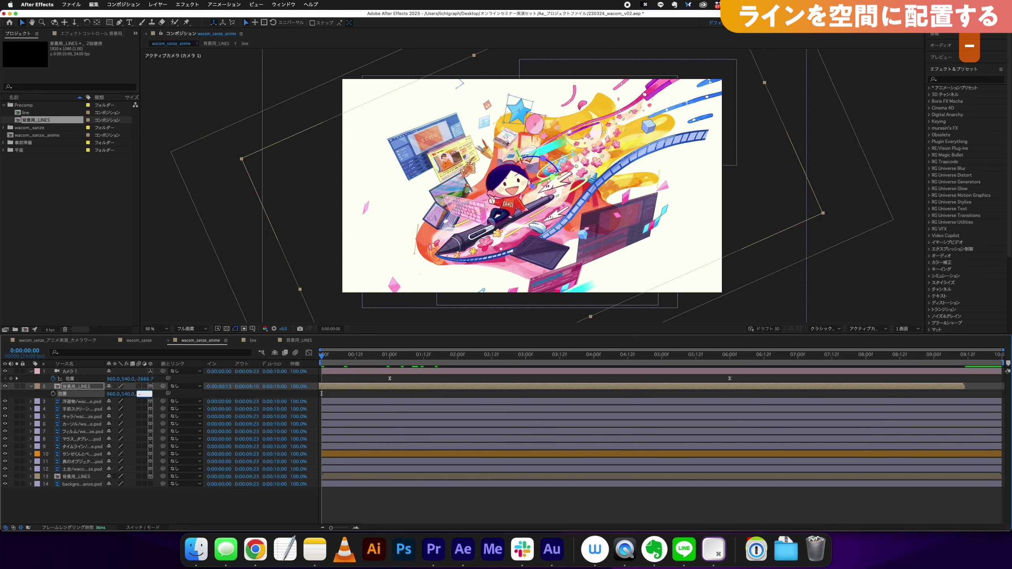
text(-700.0)
key(Return)
drag(344, 359, 536, 362)
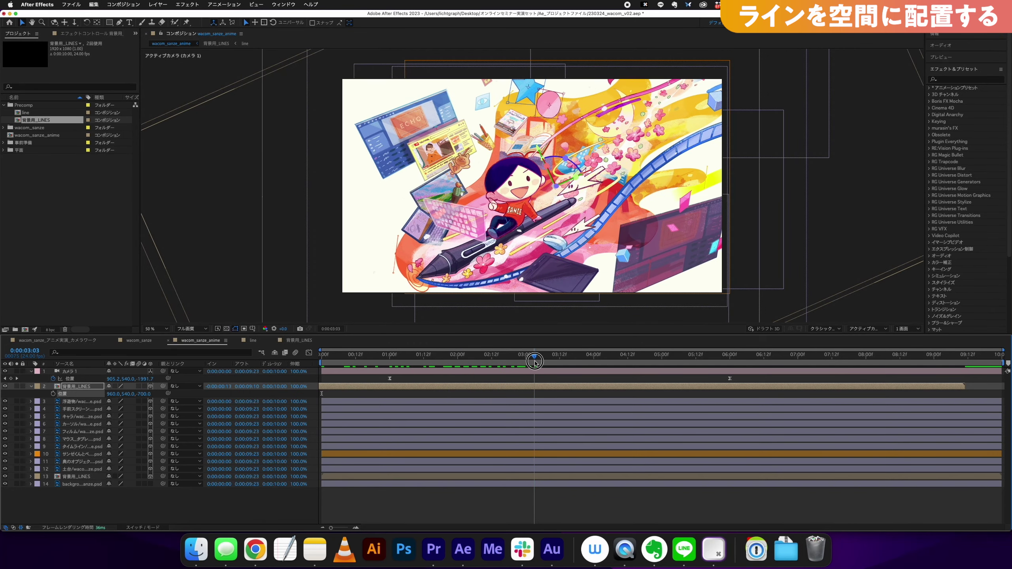
key(s)
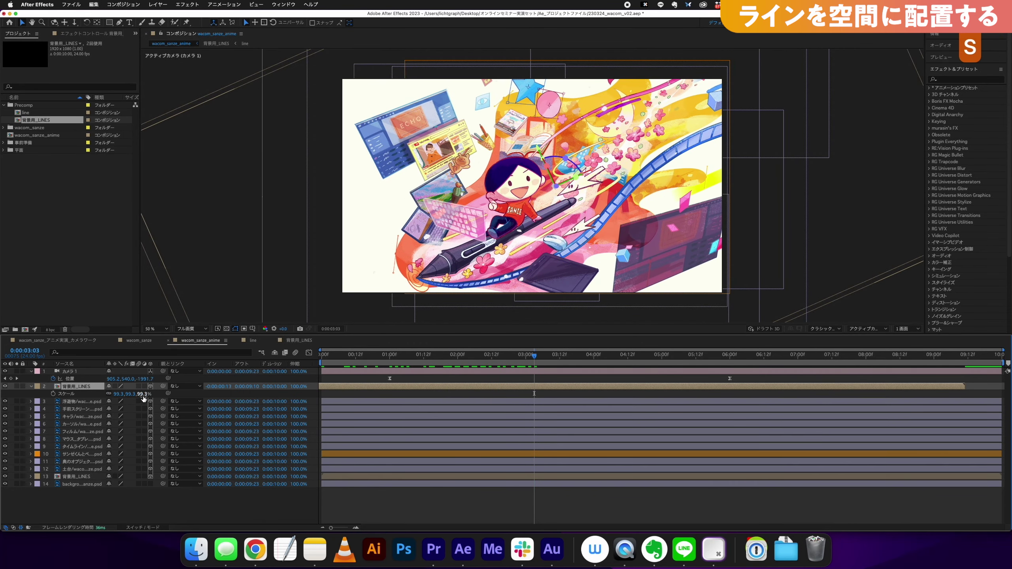
key(space)
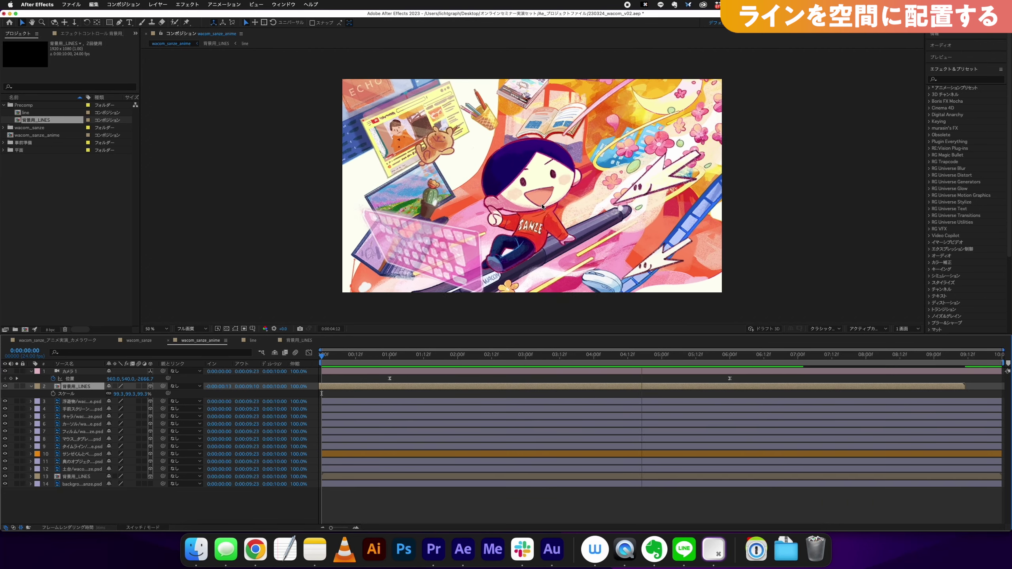
key(space)
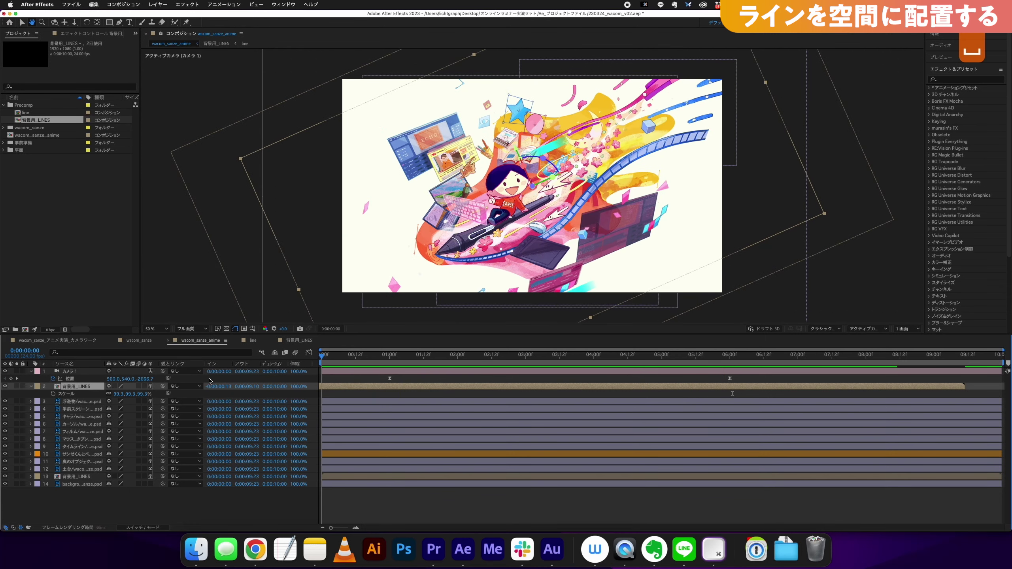
Step: Change the copy's Position Z to -1300 and preview the camera move
key(p)
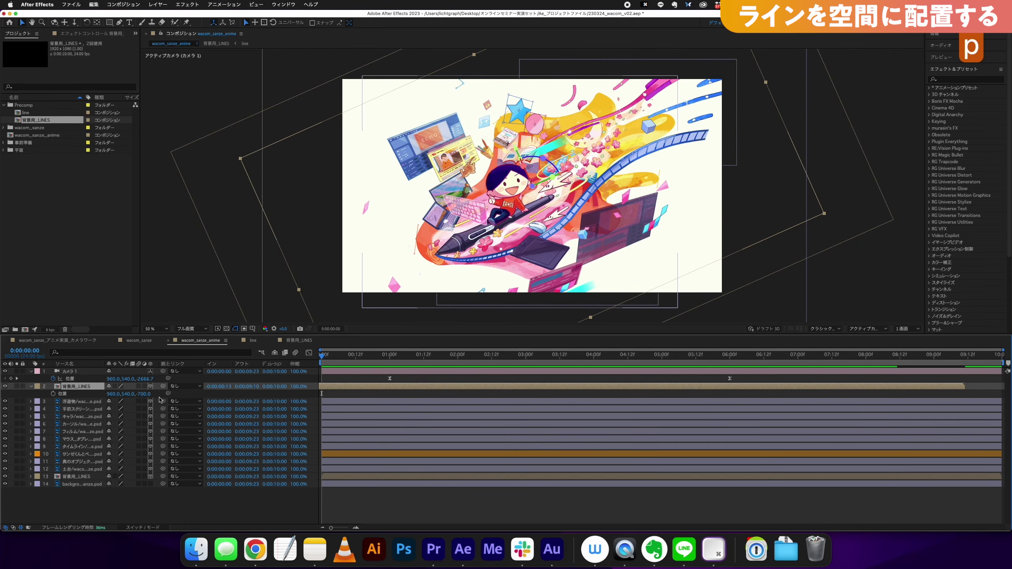
drag(143, 394, 5, 486)
text(-1300)
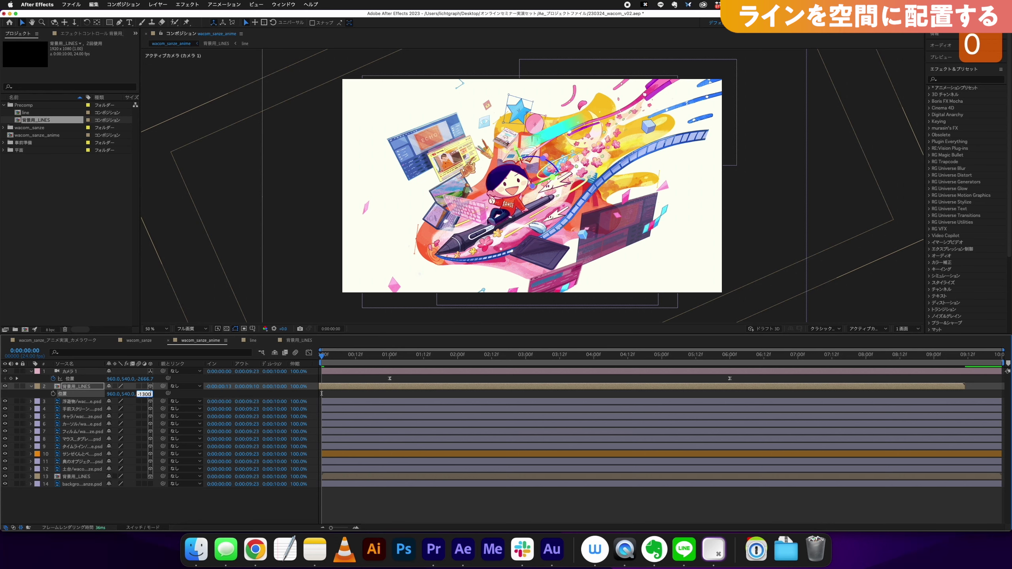
key(Return)
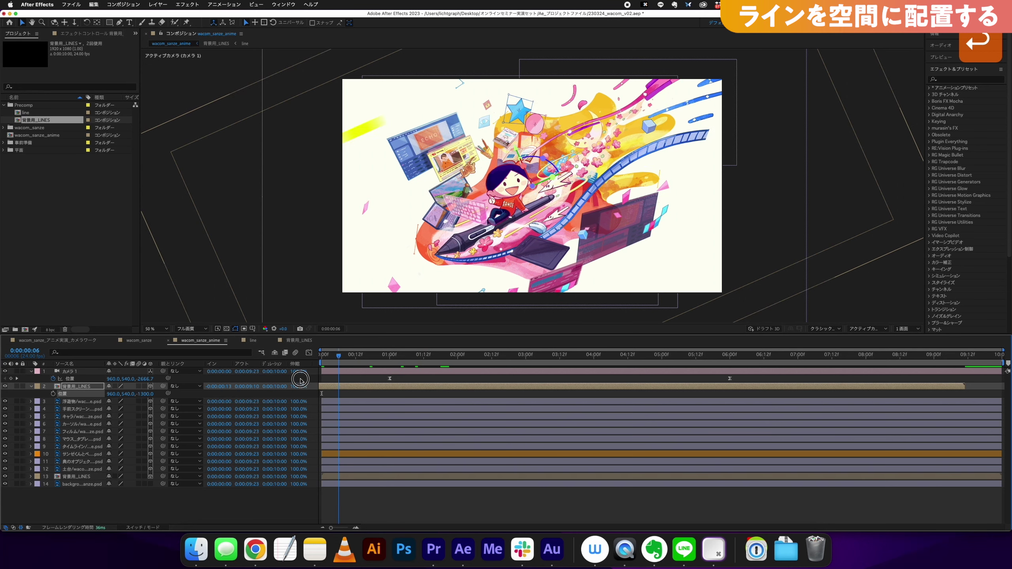
key(space)
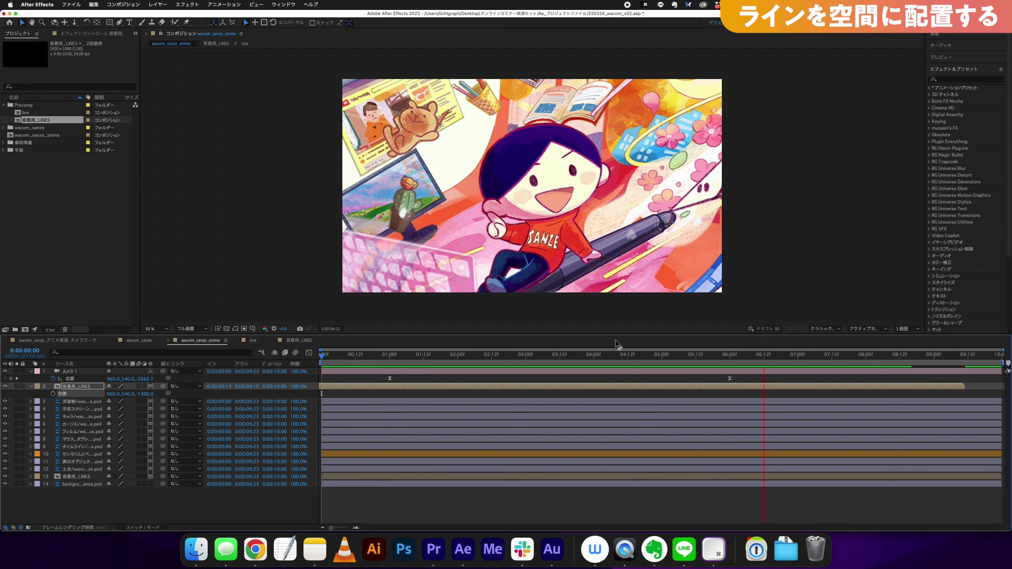
click(317, 360)
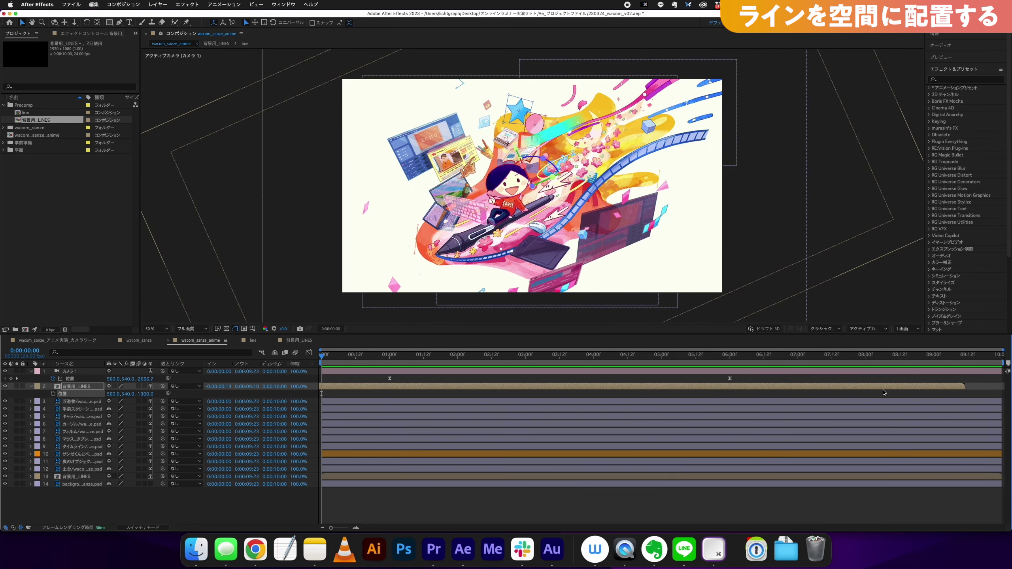
Step: Shift the copy to start at 0:00:00:12, preview, and collapse the camera and copy layers
key(alt+Page_Down)
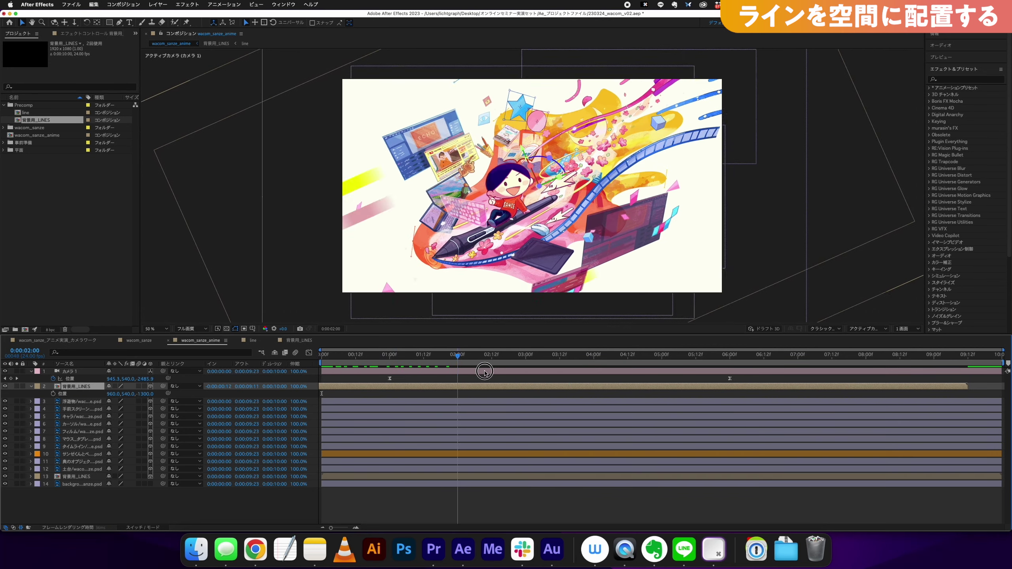
key(space)
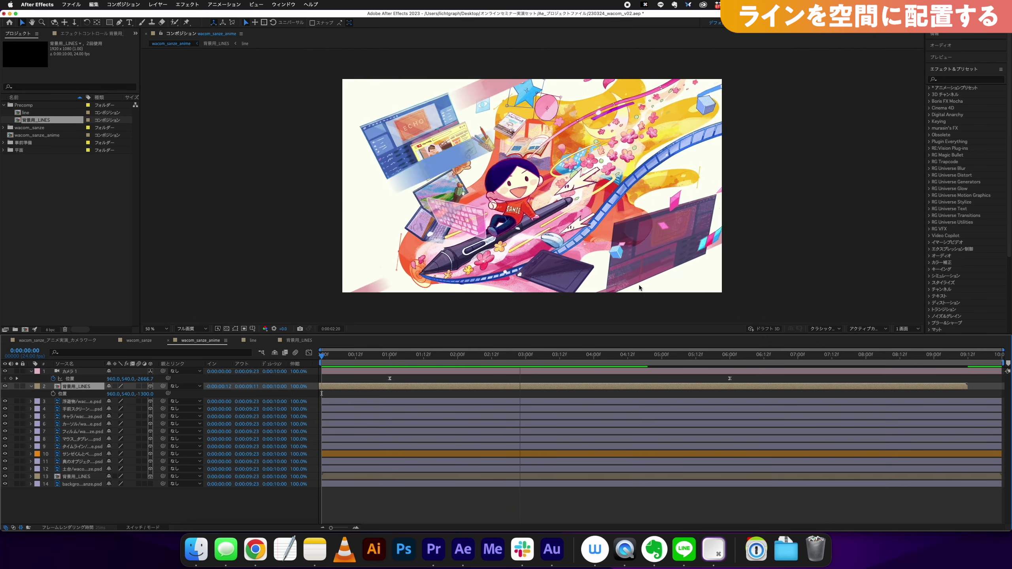
key(space)
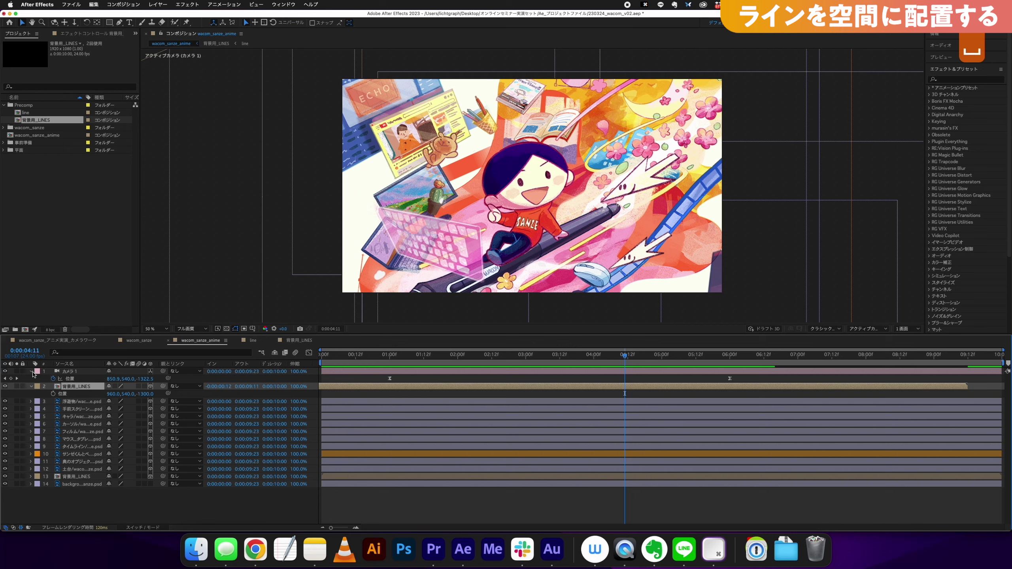
click(32, 371)
click(31, 379)
click(85, 506)
key(Home)
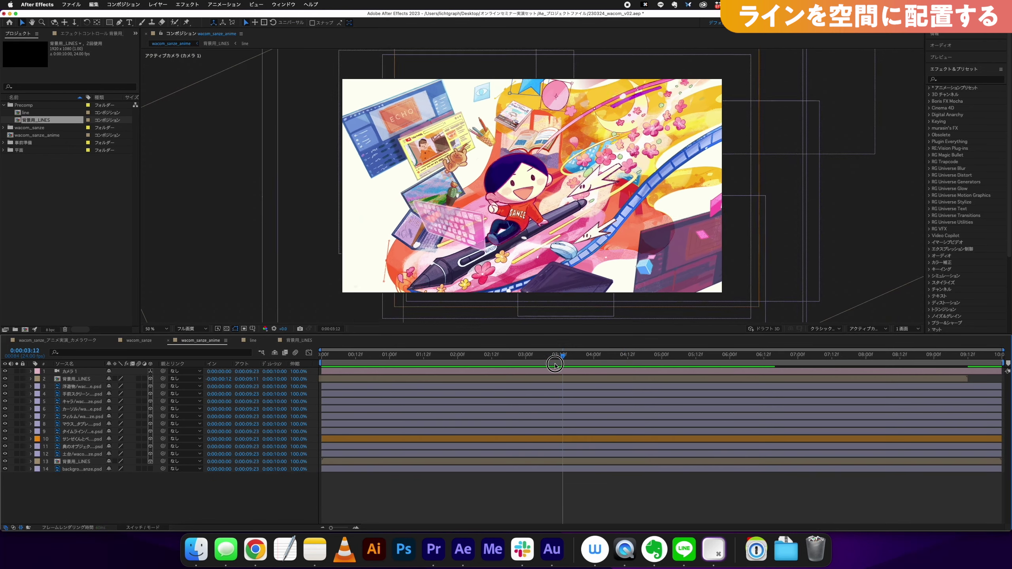
Step: Preview the comp, then add a new adjustment layer on top
key(space)
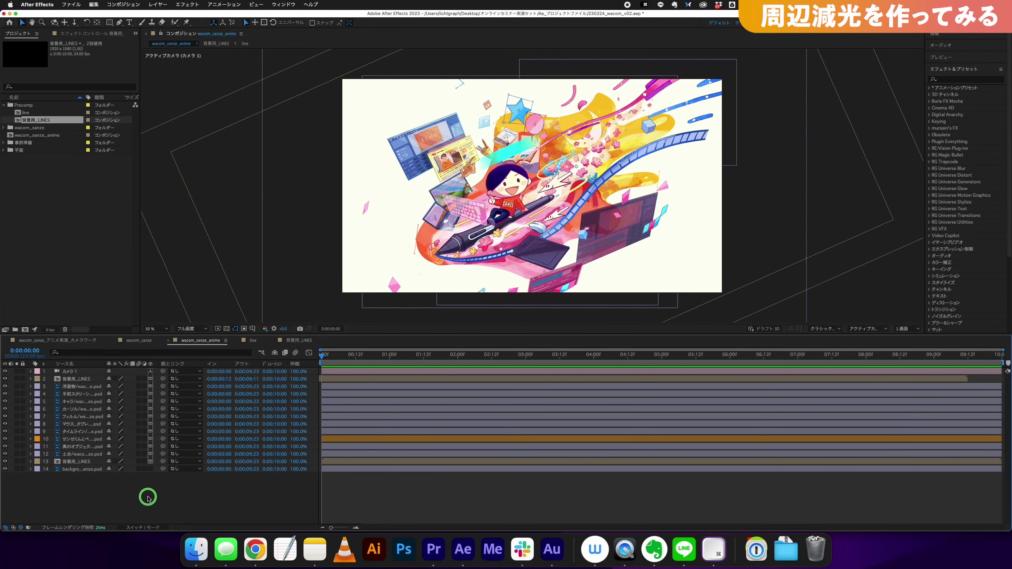
right_click(148, 498)
mouse_move(200, 428)
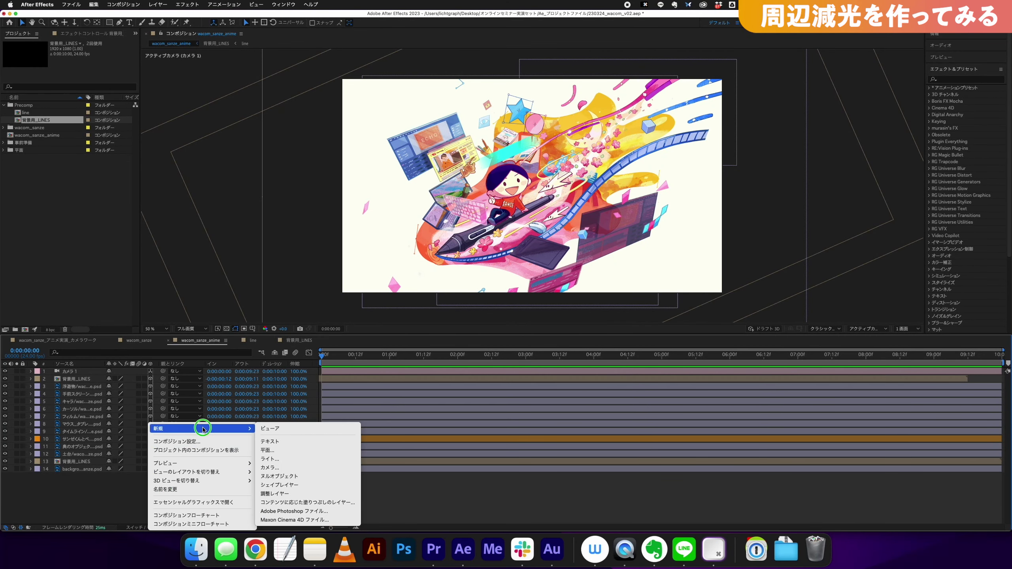
click(287, 493)
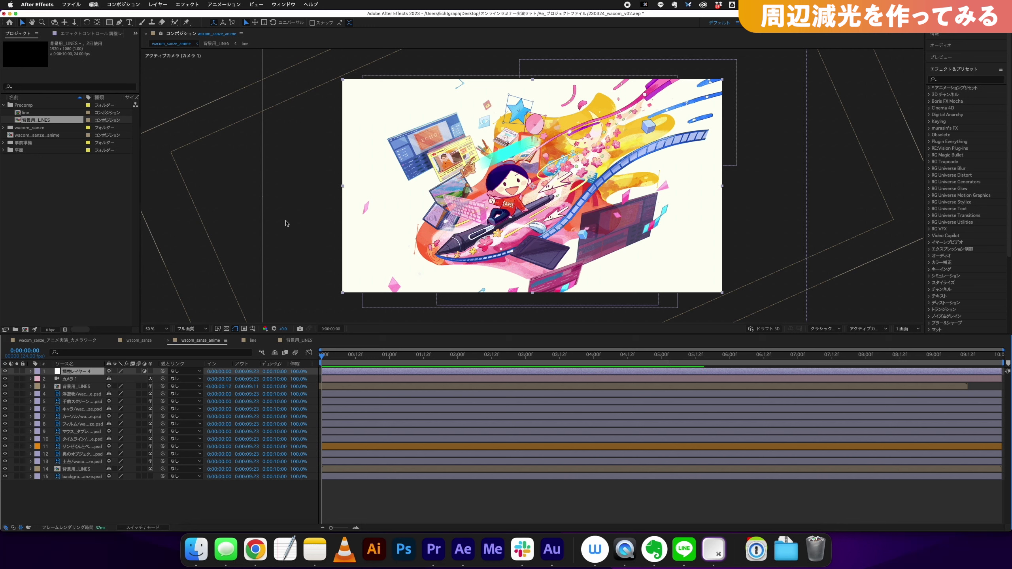
Step: Give the adjustment layer a frame-filling elliptical Mask 1 using the Ellipse tool
drag(111, 25, 126, 31)
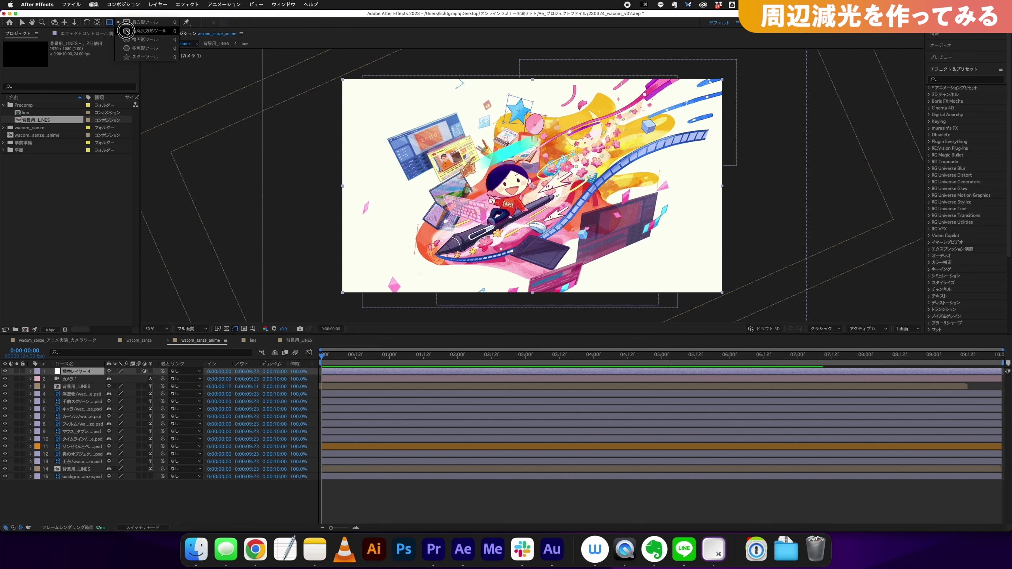
drag(126, 32, 130, 40)
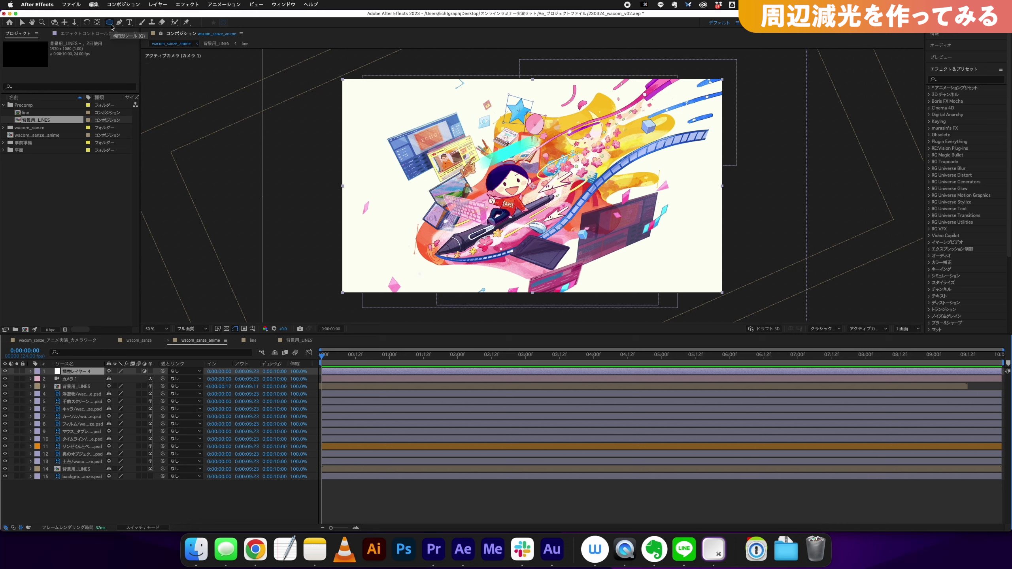
key(v)
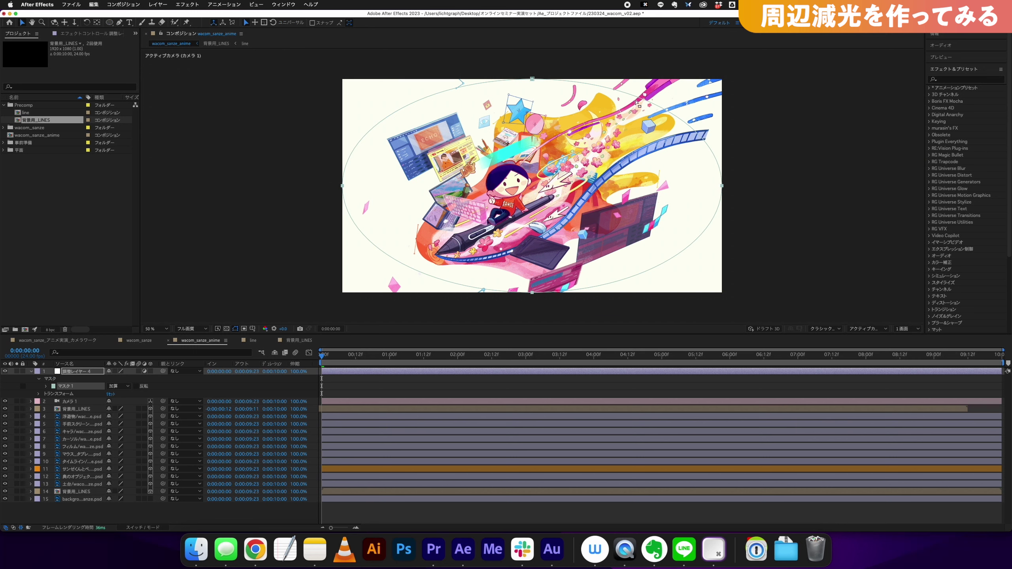
click(960, 79)
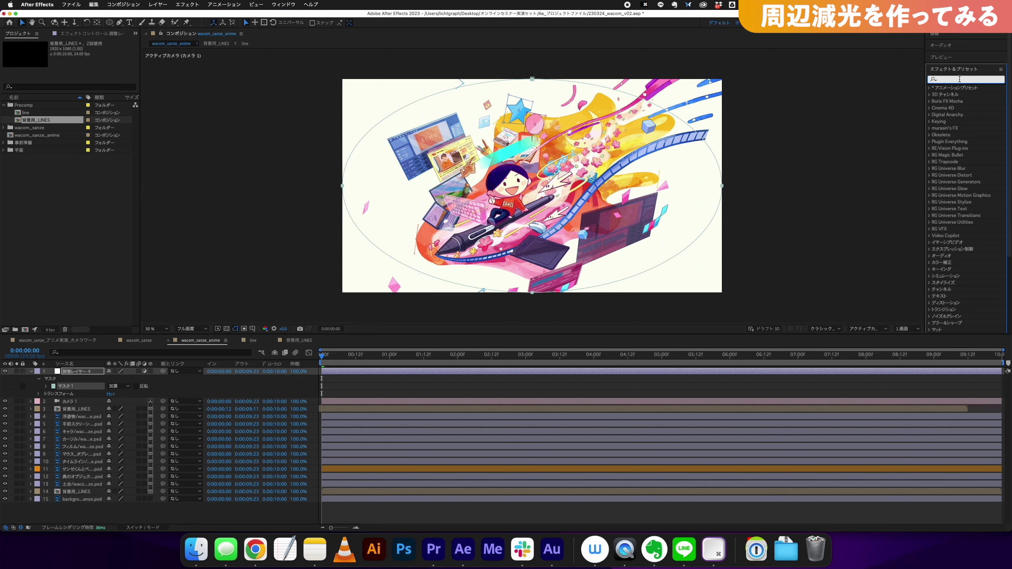
Step: Search Effects & Presets for 'カーブ' and apply Tone Curve to the adjustment layer
text(かー)
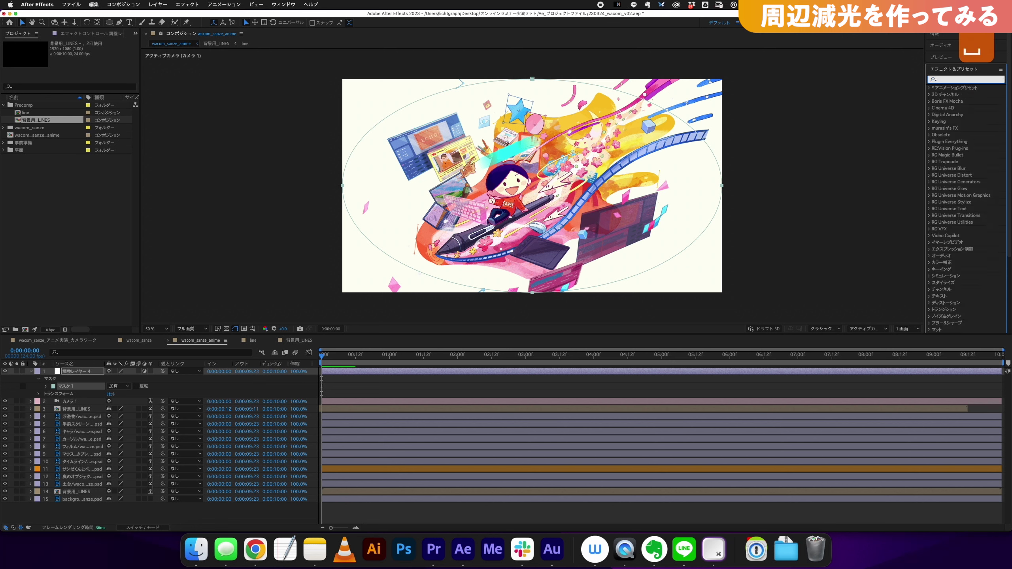
text(bu)
key(Return)
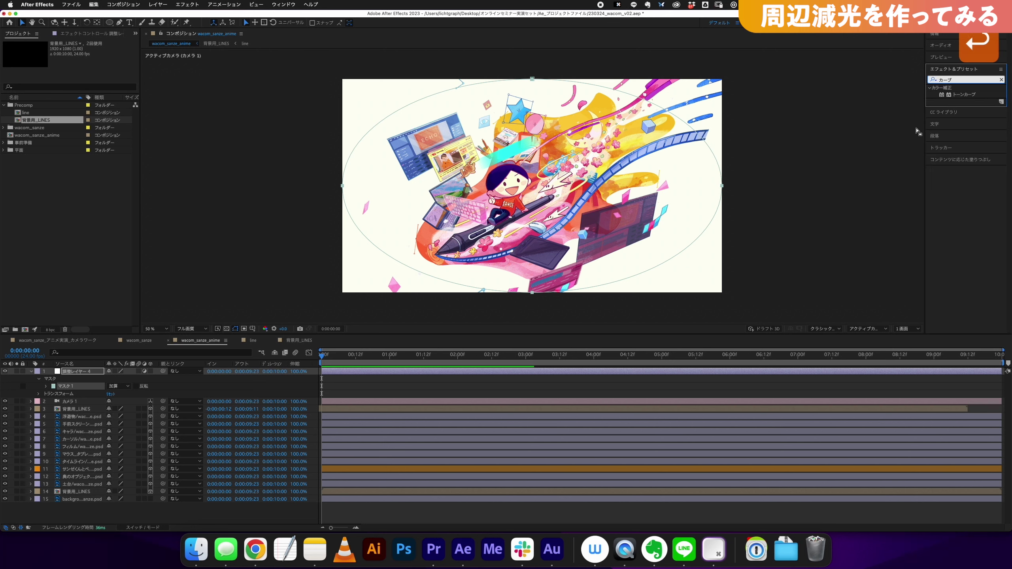
drag(962, 96, 84, 373)
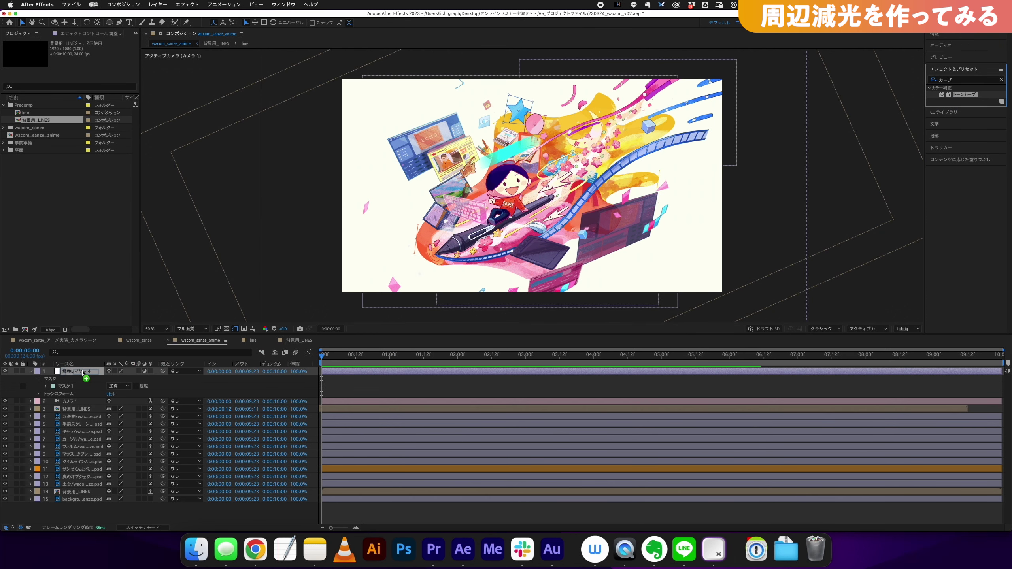
drag(83, 373, 84, 373)
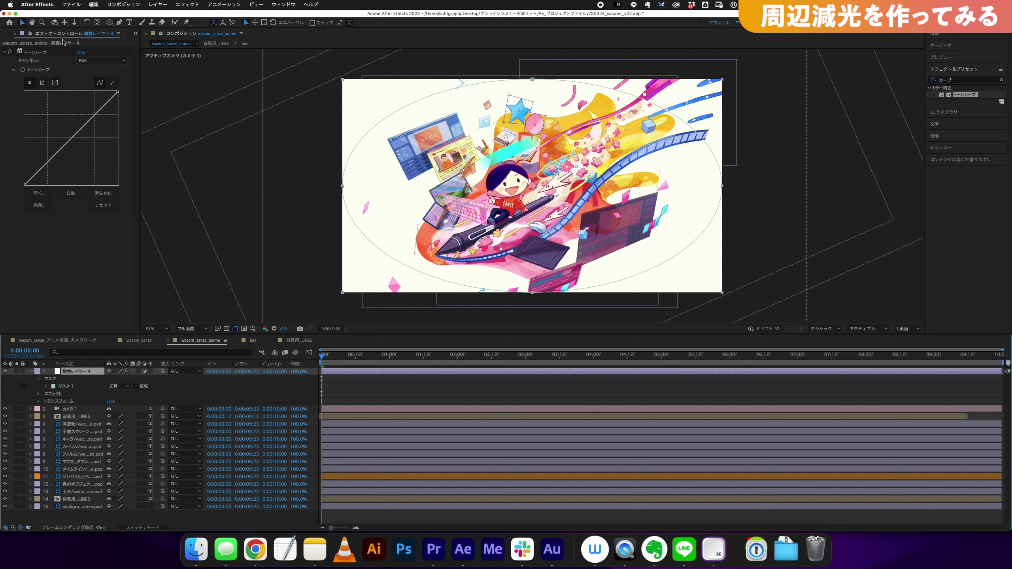
Step: Dock Effect Controls beside the viewer, test some curve shapes, and undo to a straight curve
drag(69, 40, 153, 167)
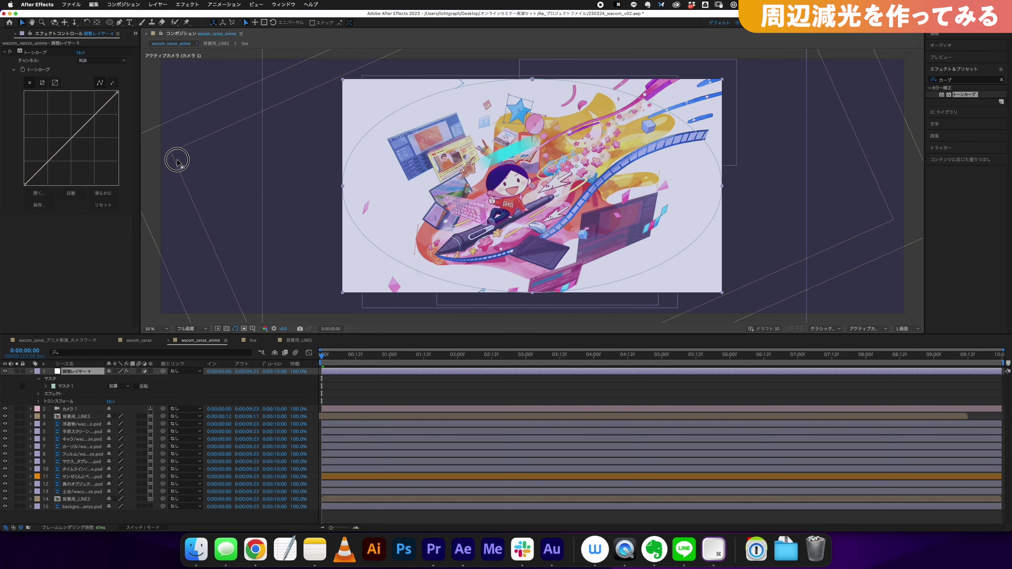
mouse_move(152, 167)
mouse_down()
mouse_move(124, 115)
mouse_move(150, 146)
mouse_up()
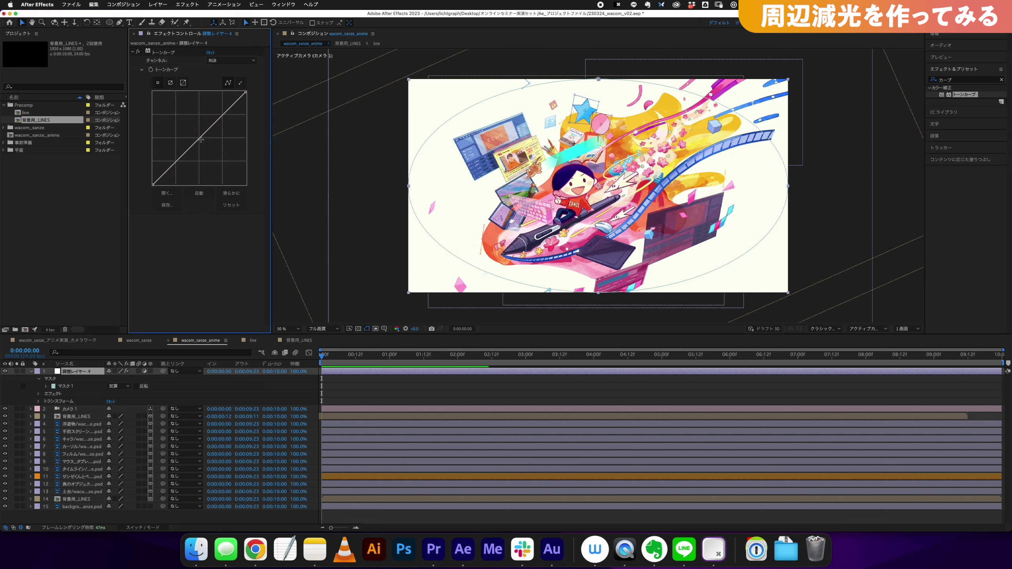
click(202, 141)
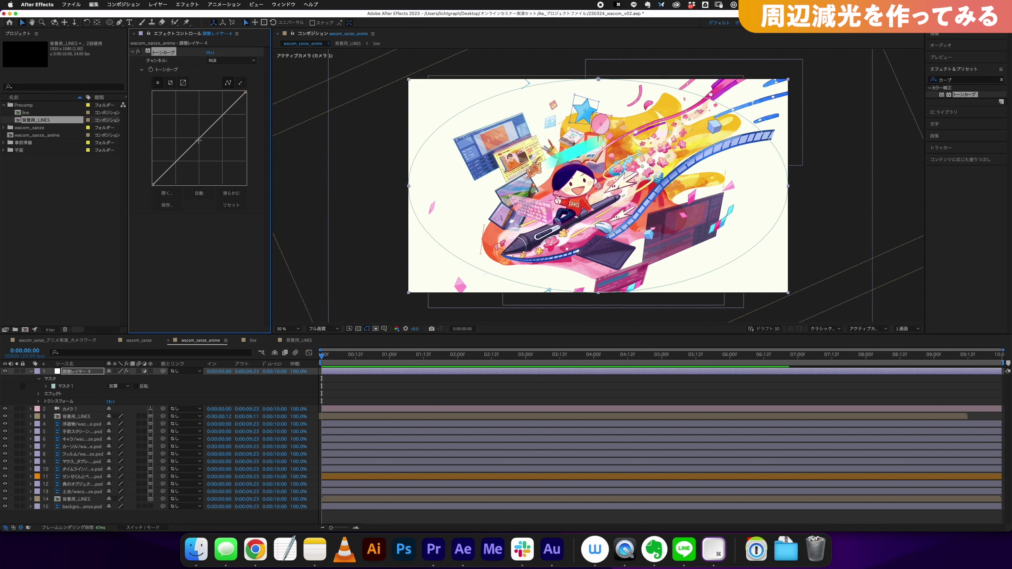
mouse_move(199, 140)
mouse_down()
mouse_move(189, 127)
mouse_move(195, 137)
mouse_up()
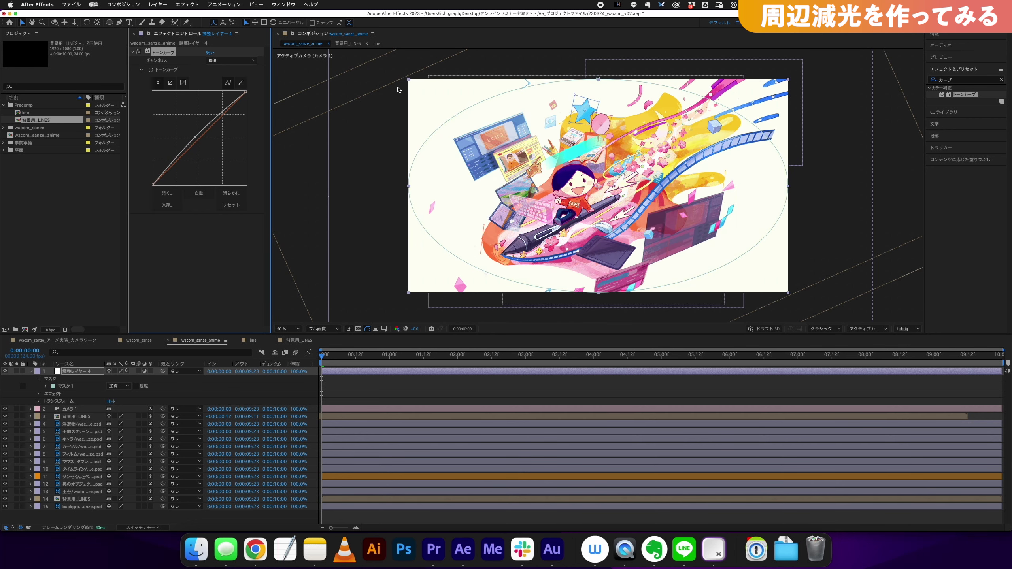
mouse_move(193, 137)
mouse_down()
mouse_move(168, 122)
mouse_move(215, 154)
mouse_up()
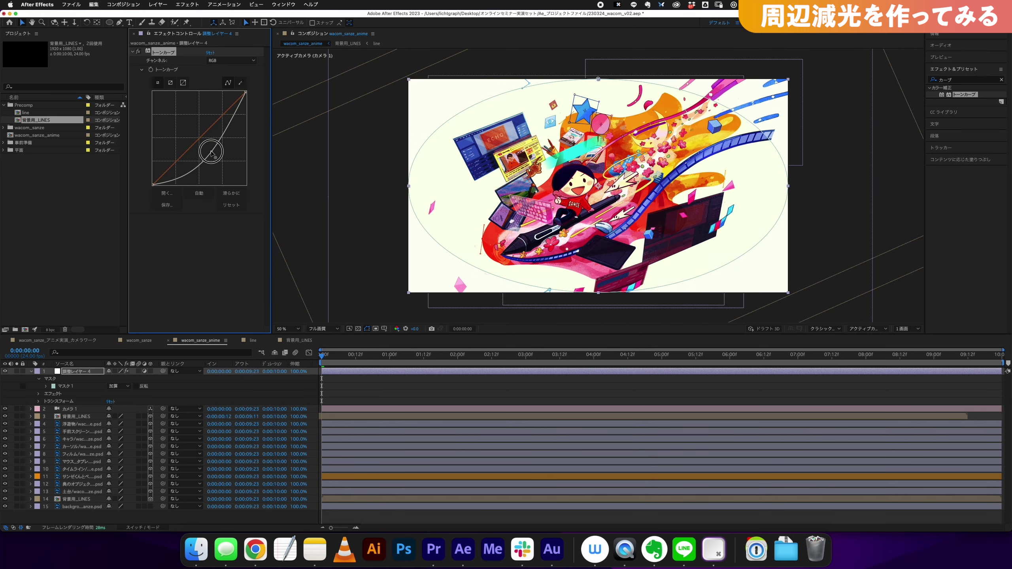
key(super+z)
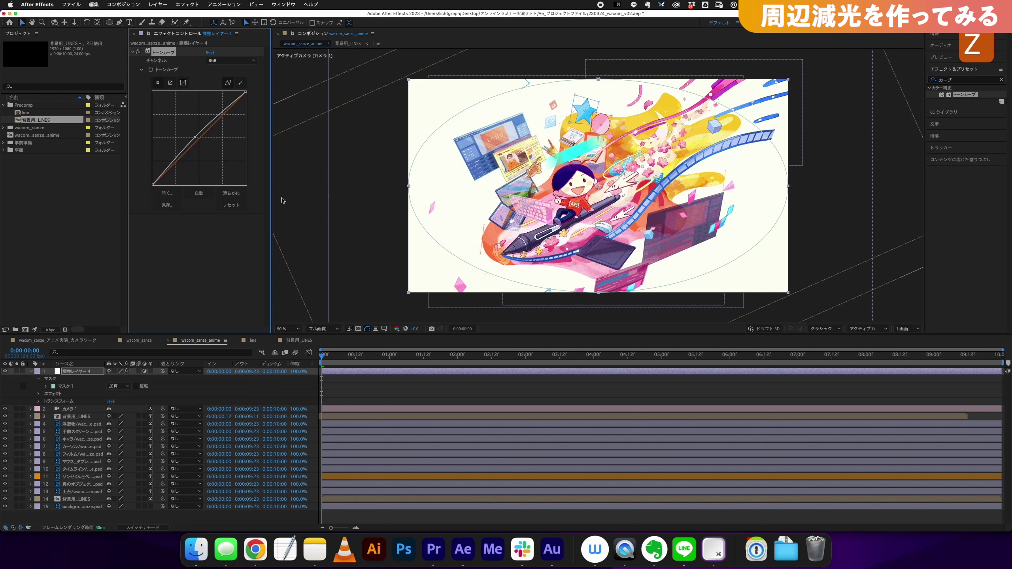
Step: Invert Mask 1 on the adjustment layer so the curve affects the frame edges
click(85, 372)
click(32, 372)
click(32, 373)
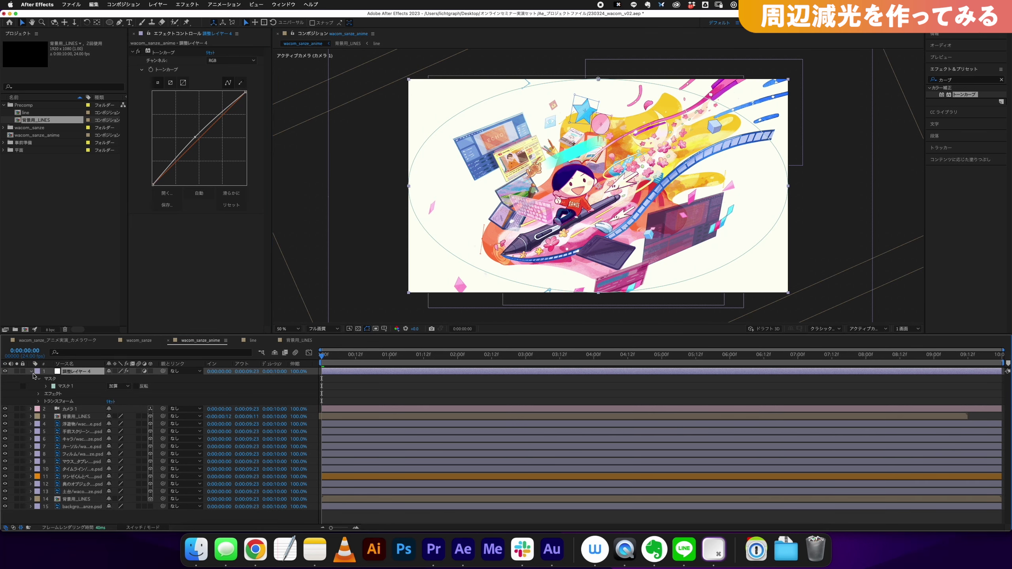
click(64, 386)
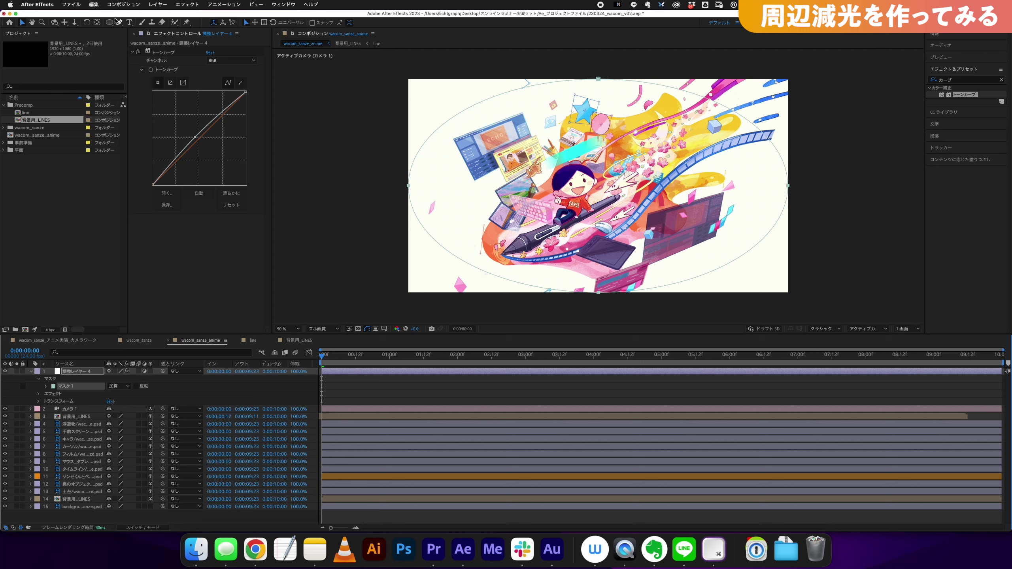
click(88, 389)
click(136, 386)
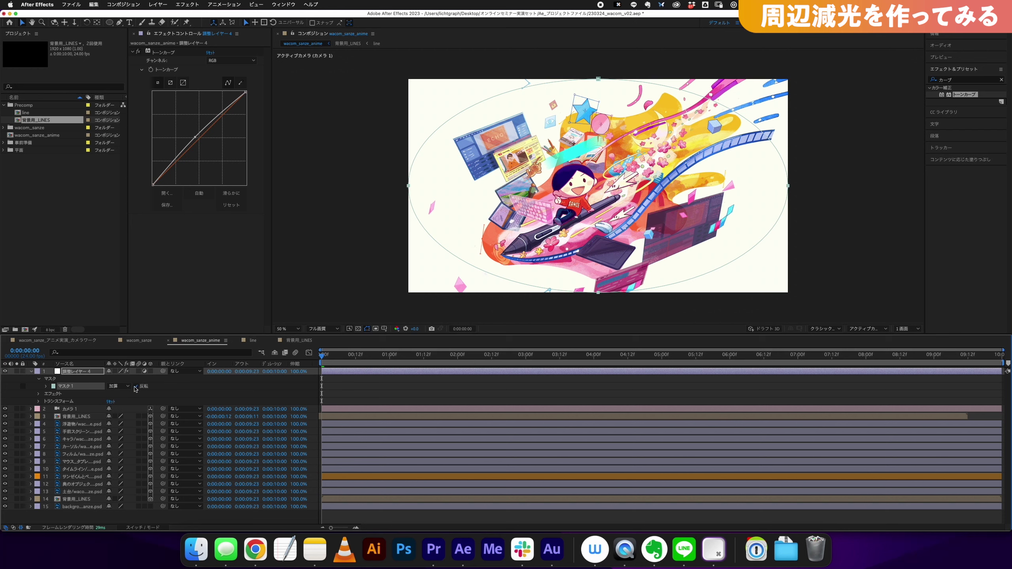
drag(182, 140, 201, 146)
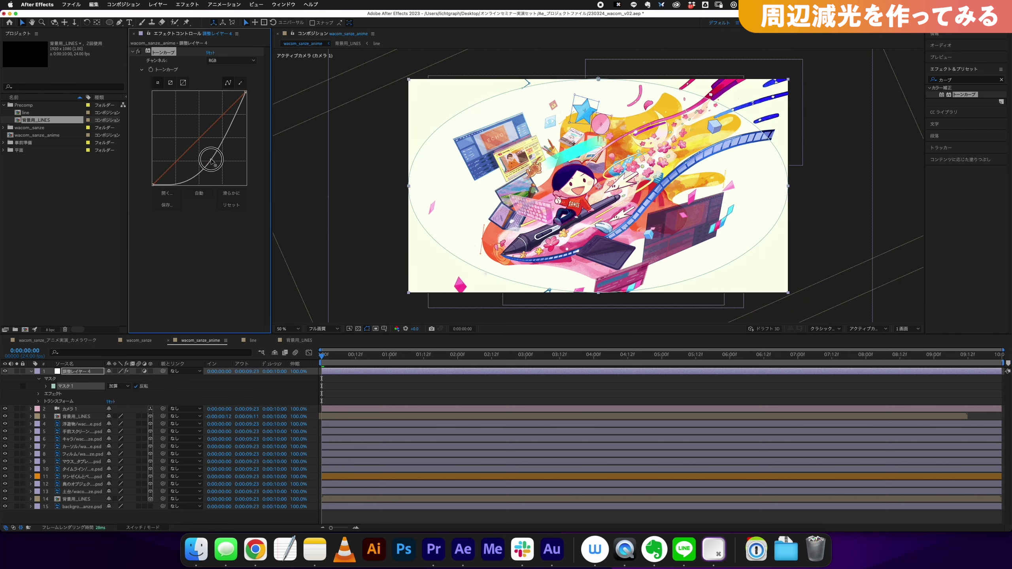
key(super+z)
key(super+z)
Step: Lower the tone curve's top point to darken the edges into a grey vignette, refining the midpoint
drag(246, 93, 246, 124)
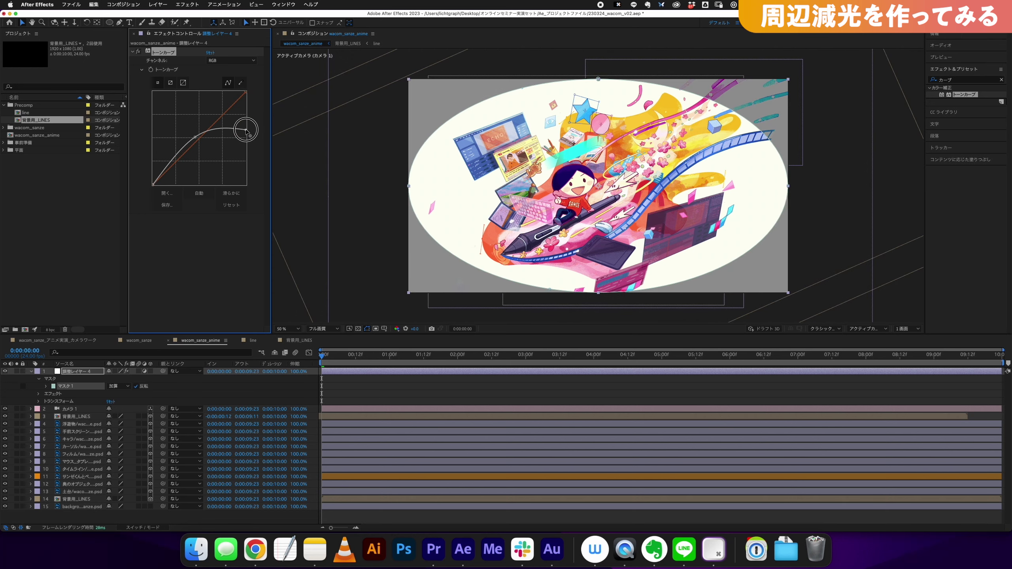
click(136, 386)
click(136, 387)
click(136, 387)
click(137, 387)
click(137, 386)
click(137, 387)
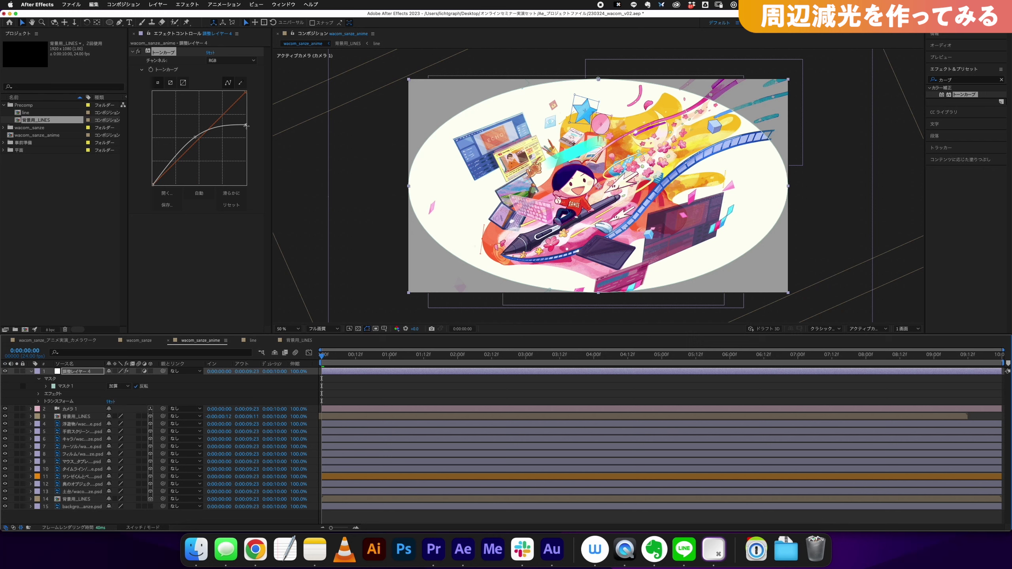
drag(246, 126, 250, 113)
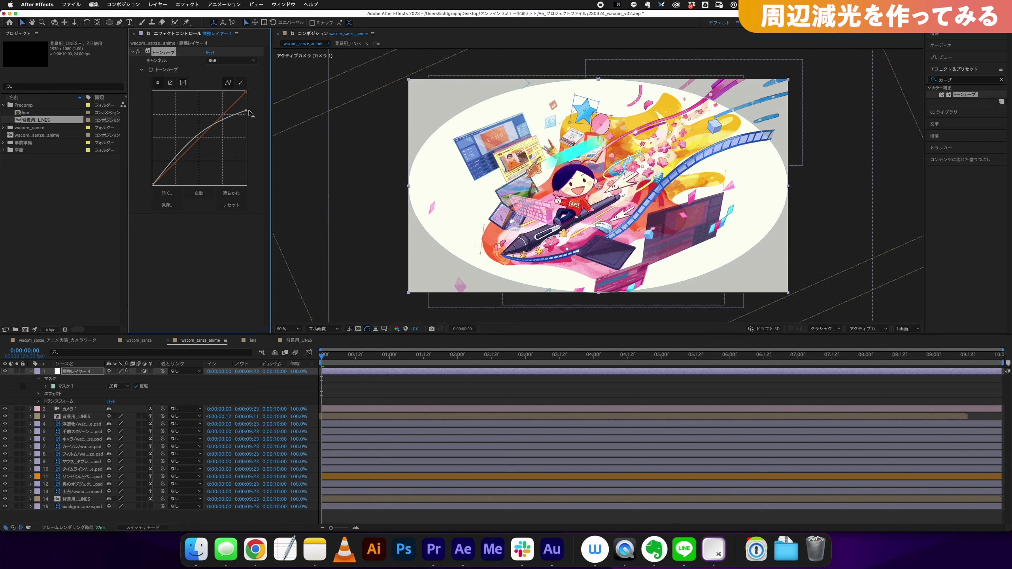
drag(195, 139, 200, 139)
drag(246, 110, 246, 108)
Step: Reveal Mask 1's Mask Feather property and select the mask
click(51, 395)
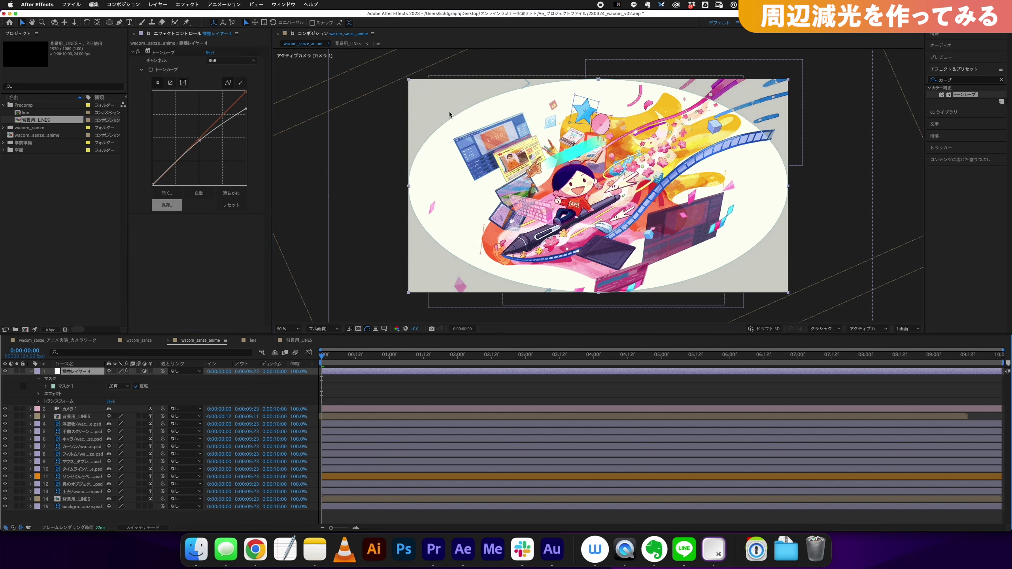
key(f)
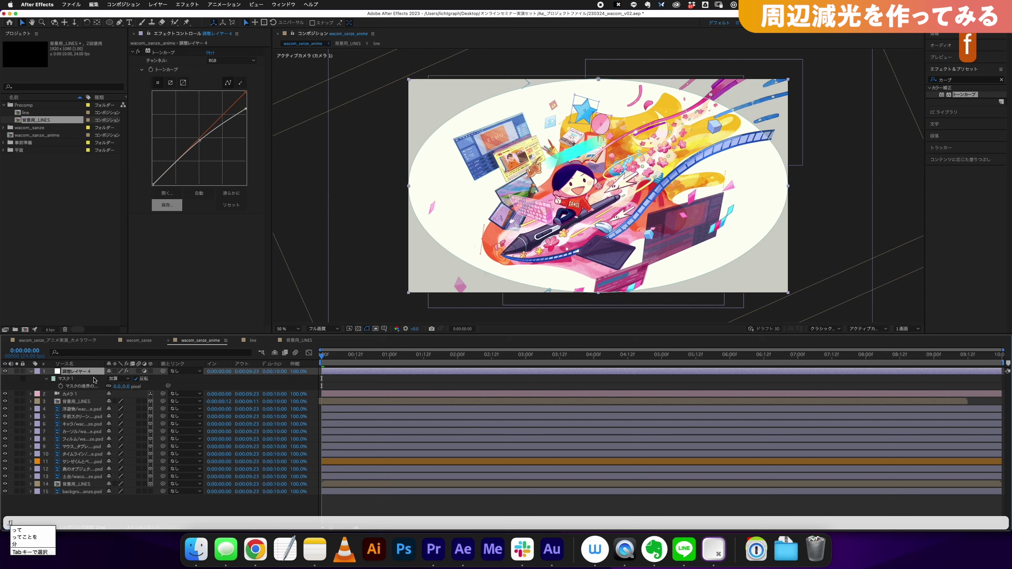
click(78, 387)
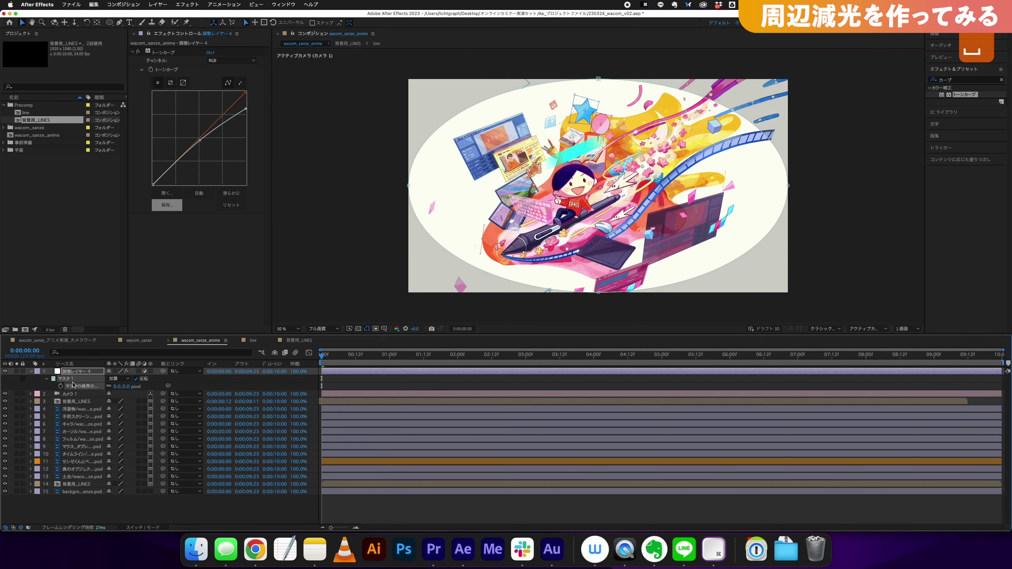
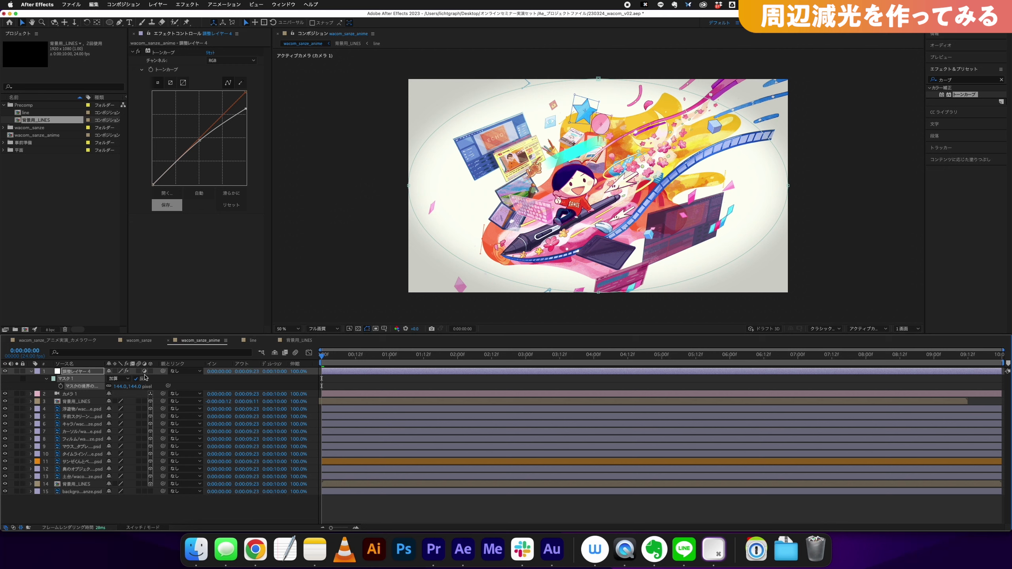
Step: Raise the vignette mask feather to 530 and pull the Curves top point down to darken
click(78, 374)
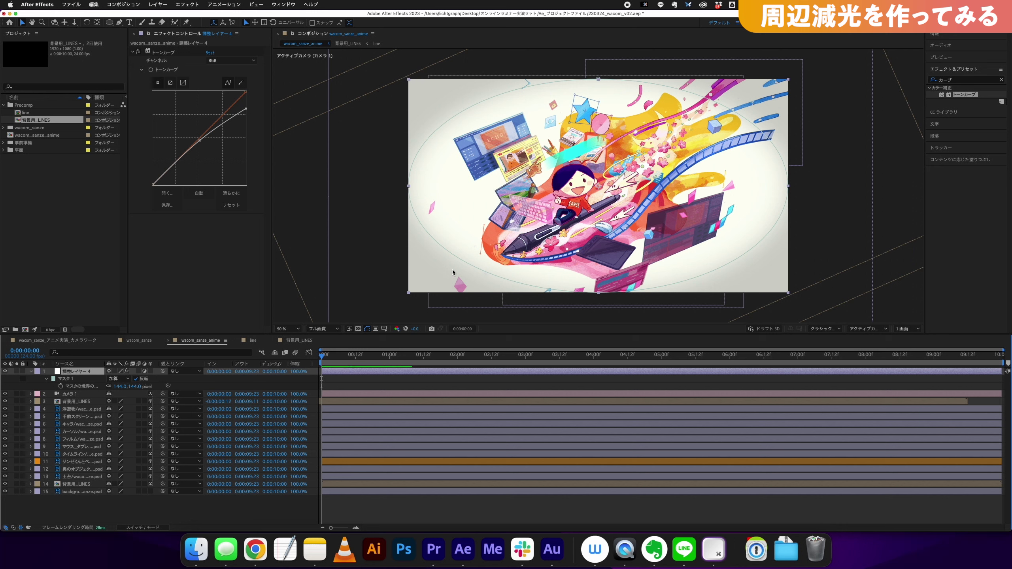
mouse_move(127, 386)
mouse_down()
mouse_move(233, 384)
mouse_move(217, 376)
mouse_up()
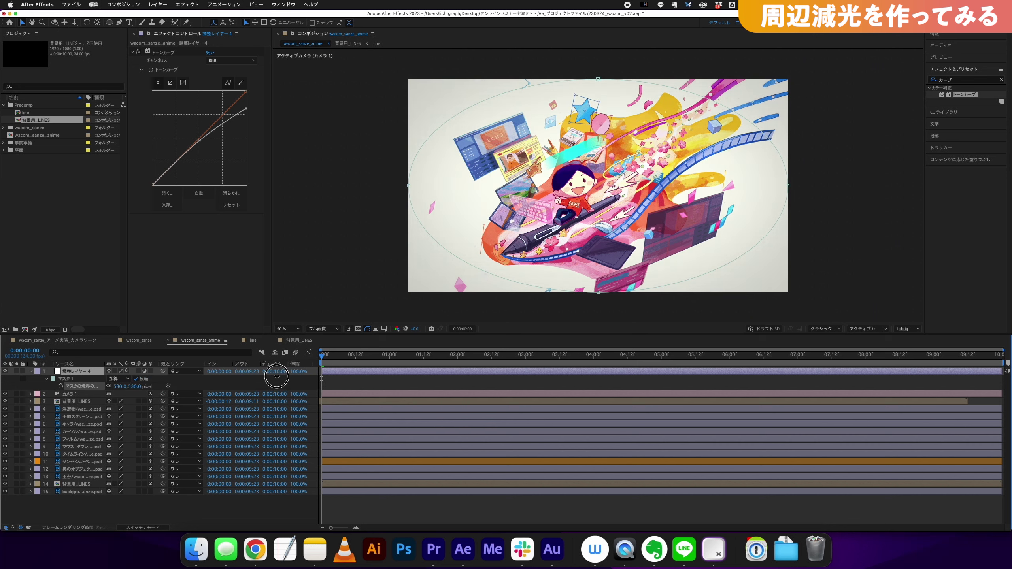
click(136, 386)
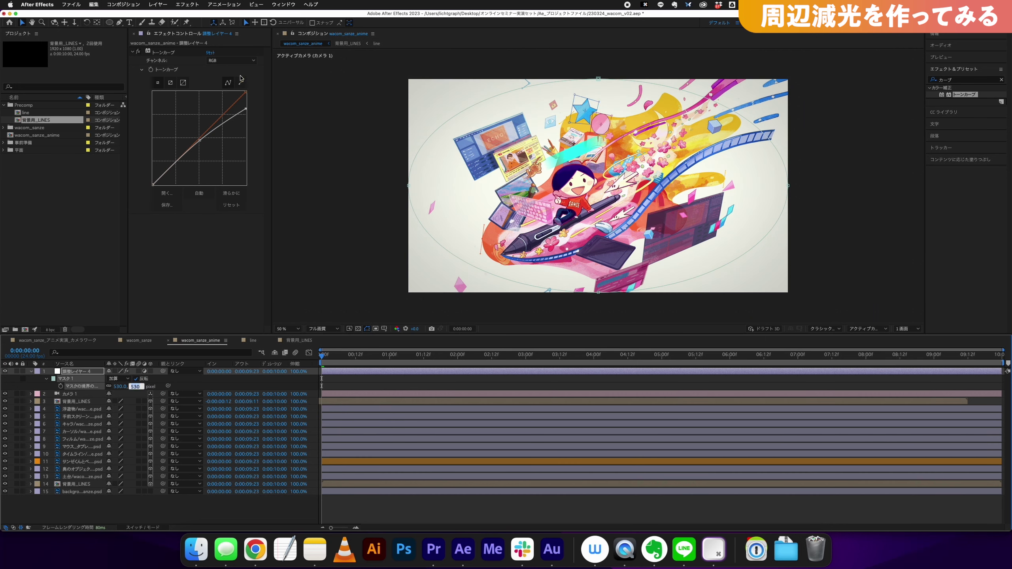
mouse_move(246, 109)
mouse_down()
mouse_move(250, 161)
mouse_move(254, 106)
mouse_up()
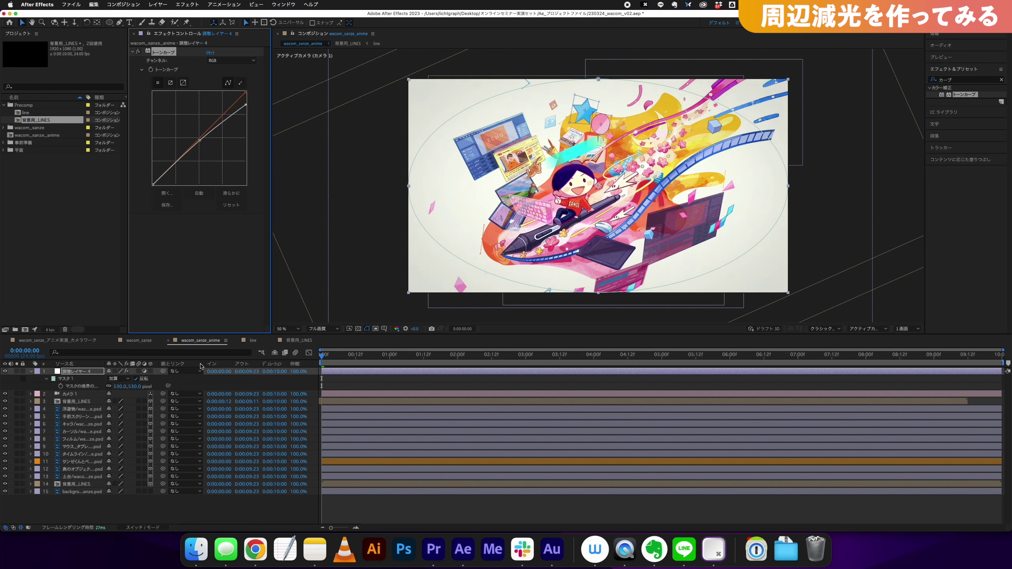
Step: Rename the adjustment layer to CC
click(32, 371)
key(Return)
text(cc)
key(Return)
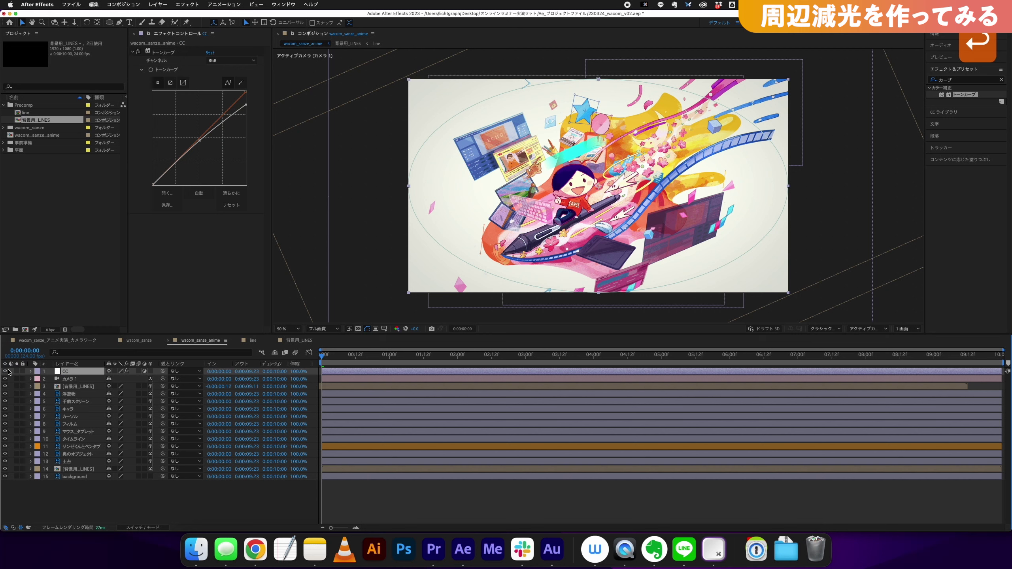
click(5, 371)
click(6, 371)
click(6, 372)
click(6, 371)
click(5, 372)
click(6, 372)
click(6, 372)
click(5, 372)
click(5, 371)
click(5, 371)
mouse_move(335, 357)
mouse_down()
mouse_move(538, 365)
mouse_move(623, 355)
mouse_up()
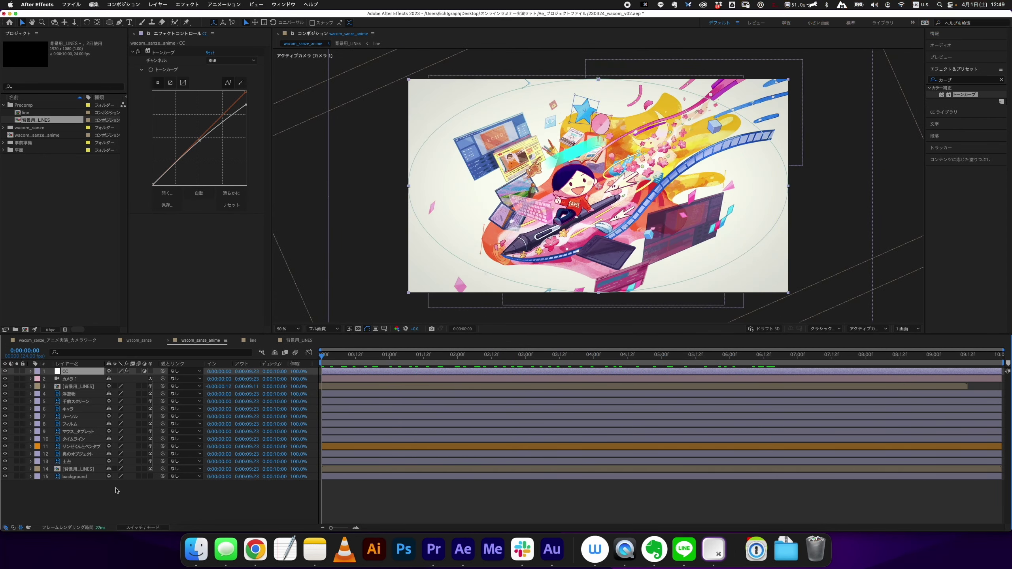
click(116, 490)
click(81, 424)
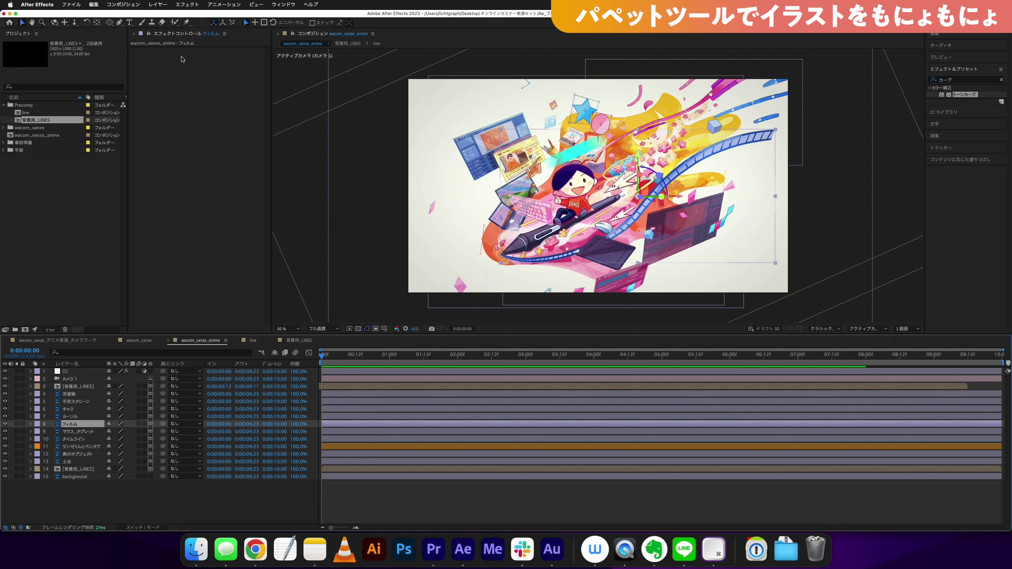
Step: Choose the Puppet Position Pin Tool and solo the フィルム film strip layer
click(177, 23)
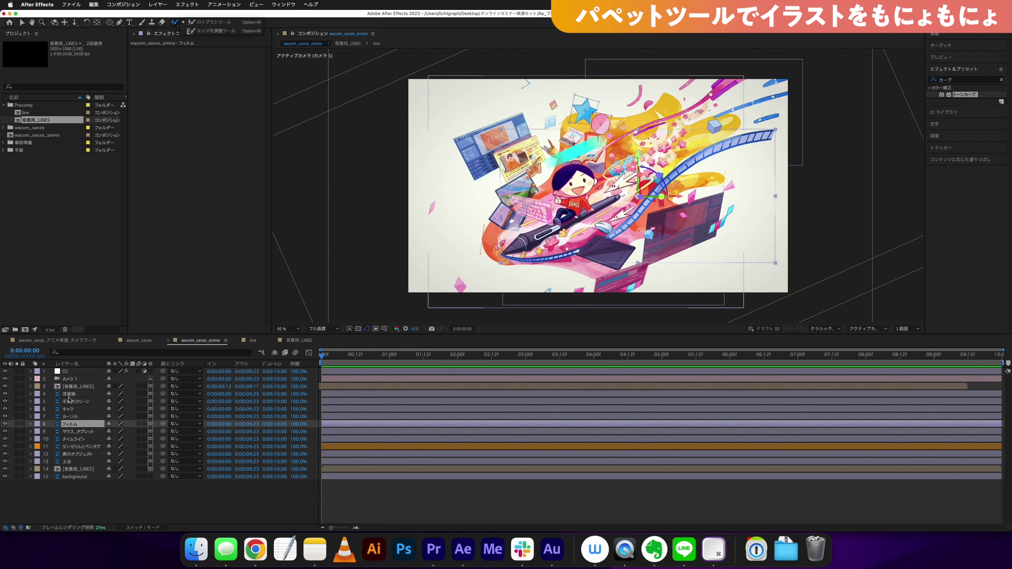
click(78, 424)
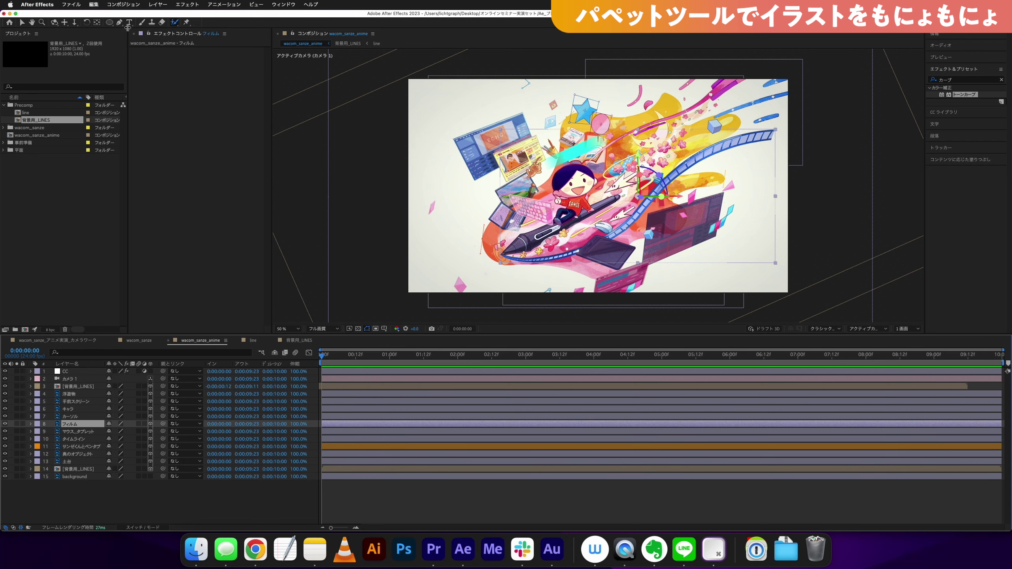
click(184, 22)
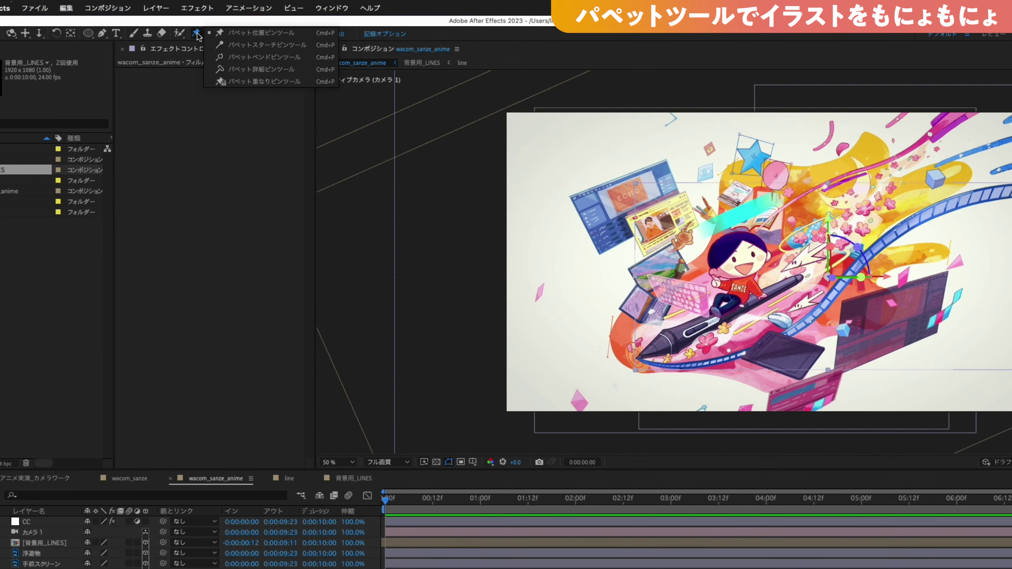
click(223, 33)
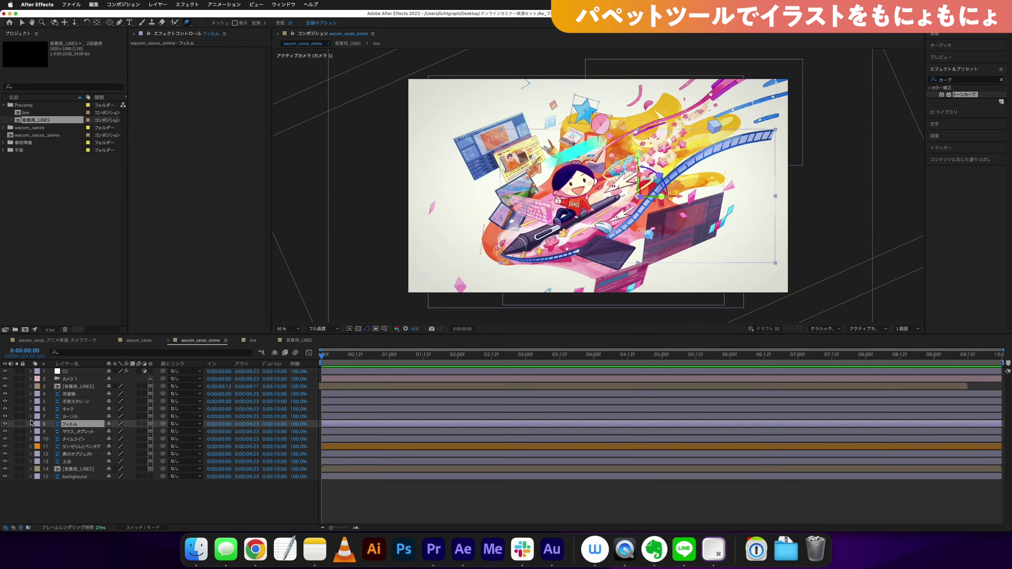
click(17, 424)
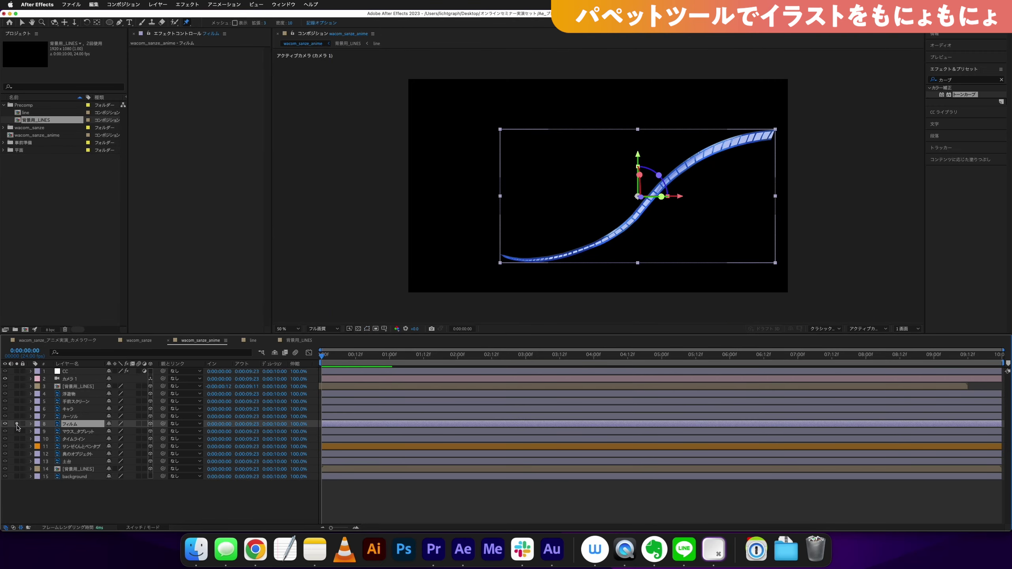
Step: Place three puppet pins along the film strip and curve its upper-right end upward
click(504, 255)
click(624, 228)
click(708, 152)
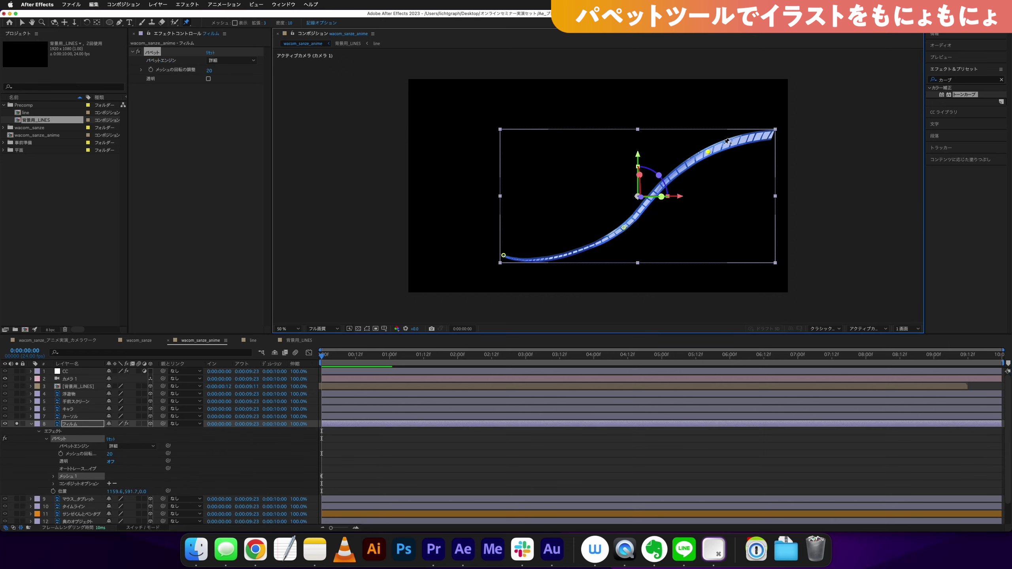
mouse_move(709, 152)
mouse_down()
mouse_move(719, 190)
mouse_move(720, 146)
mouse_move(733, 183)
mouse_up()
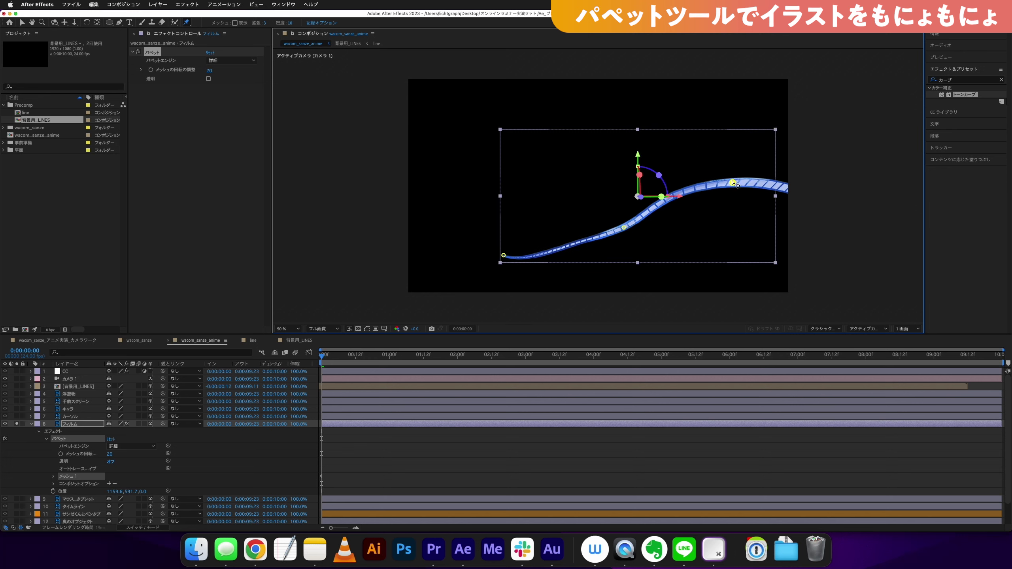
key(super+z)
drag(770, 134, 765, 140)
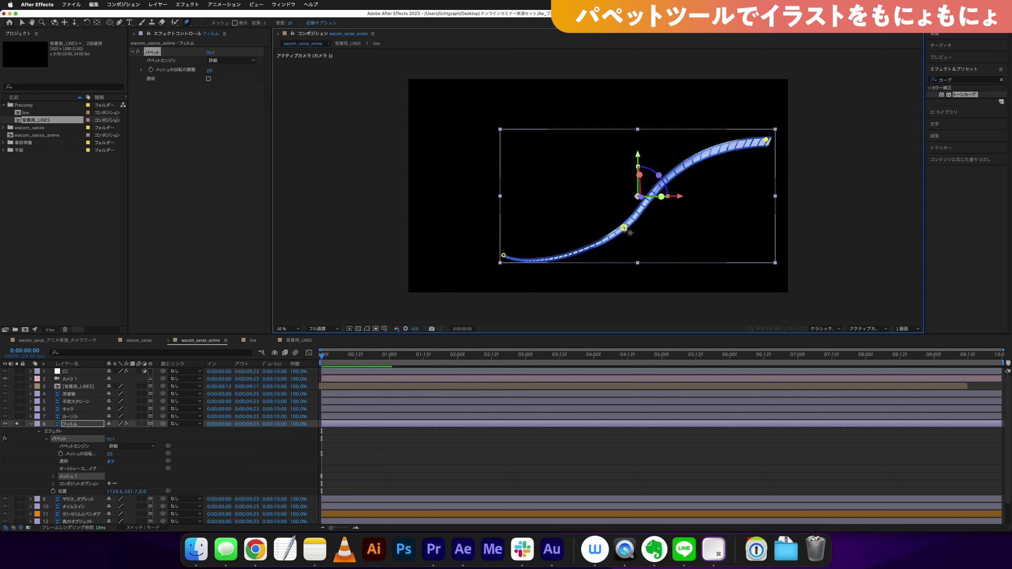
mouse_move(769, 142)
mouse_down()
mouse_move(763, 103)
mouse_move(717, 94)
mouse_move(775, 172)
mouse_move(773, 140)
mouse_up()
key(z)
Step: Reveal the film layer's keyframed puppet pin properties and set the time to 0:00:00:12
click(83, 429)
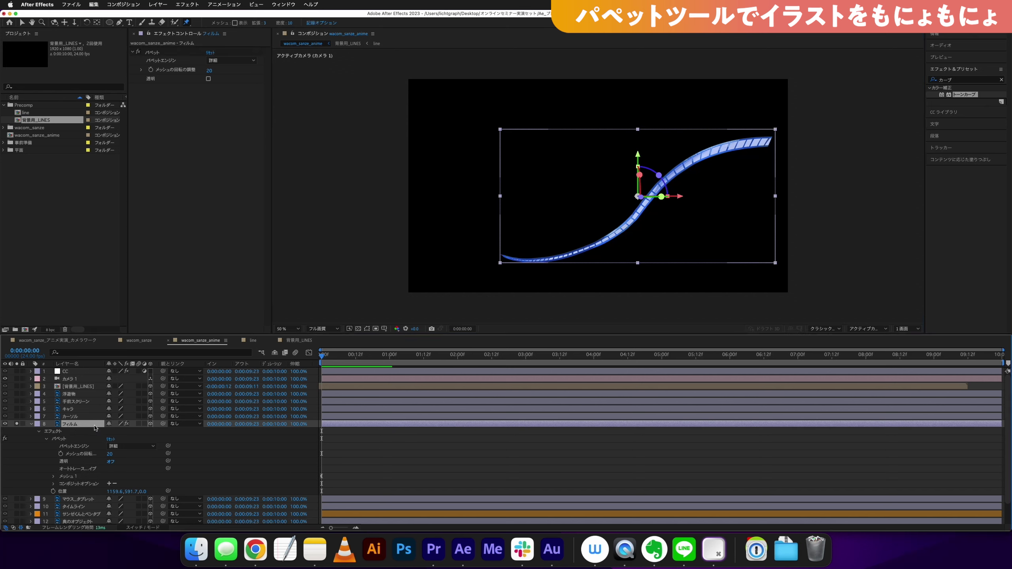
key(u)
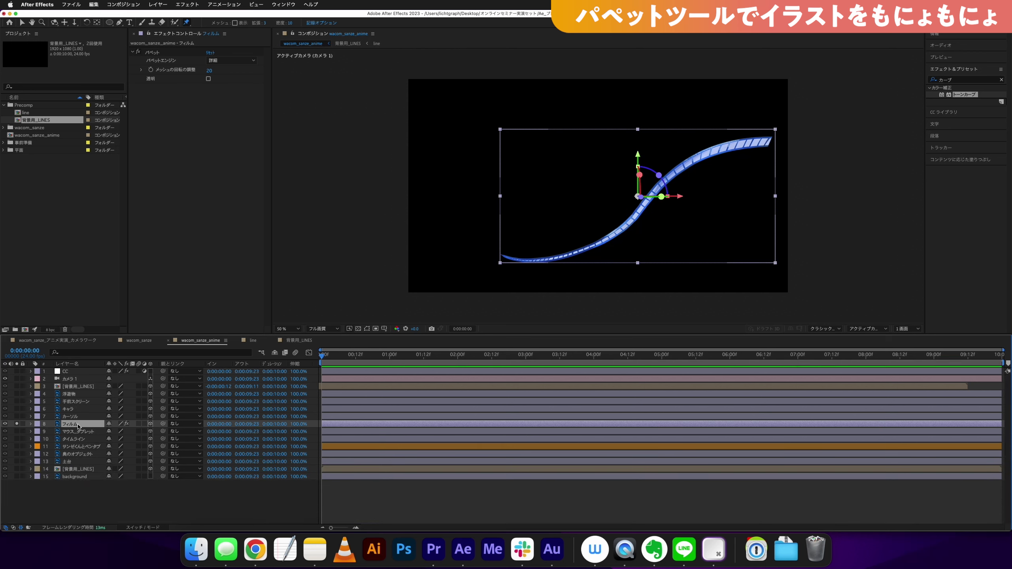
key(u)
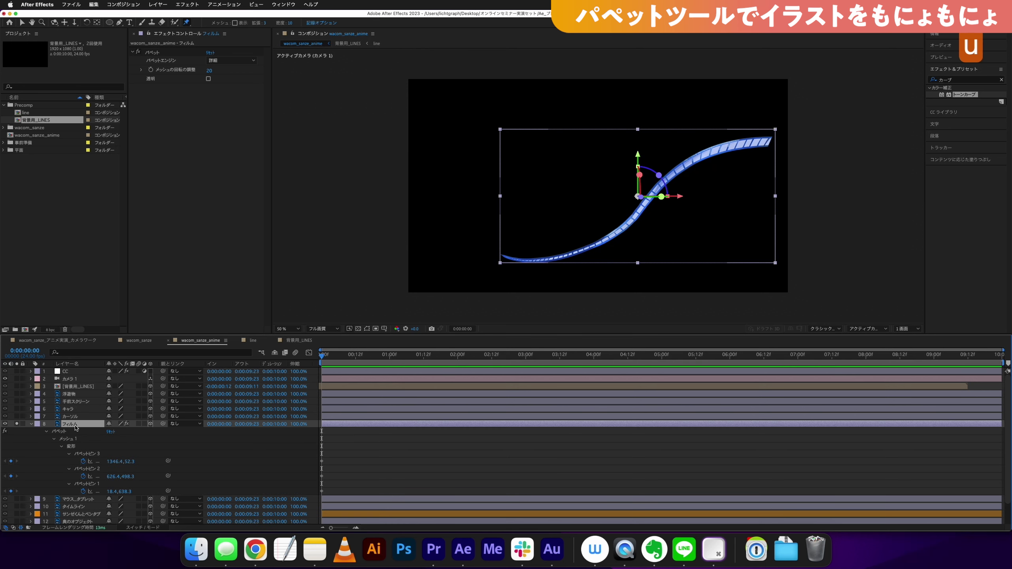
click(346, 468)
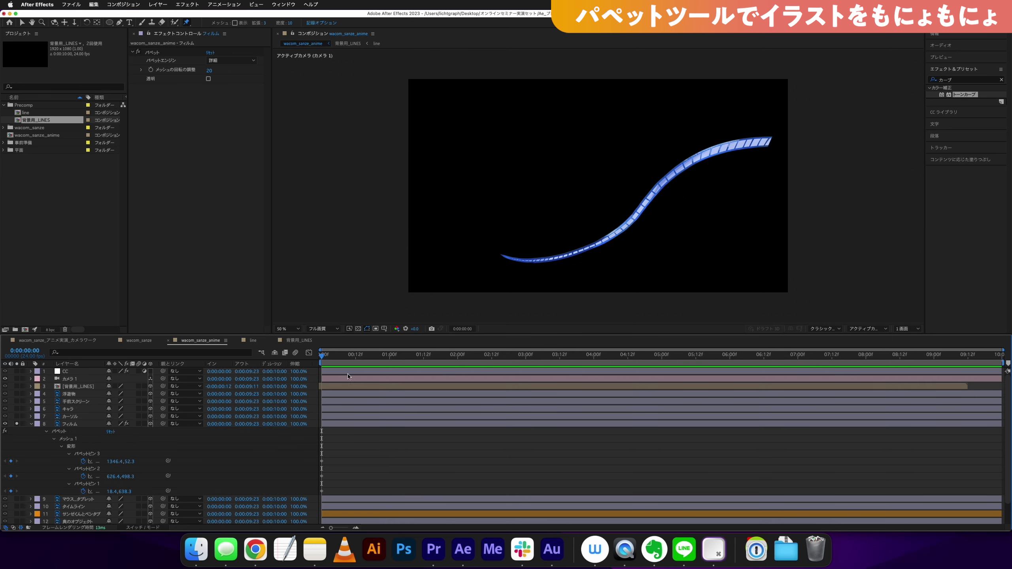
click(355, 354)
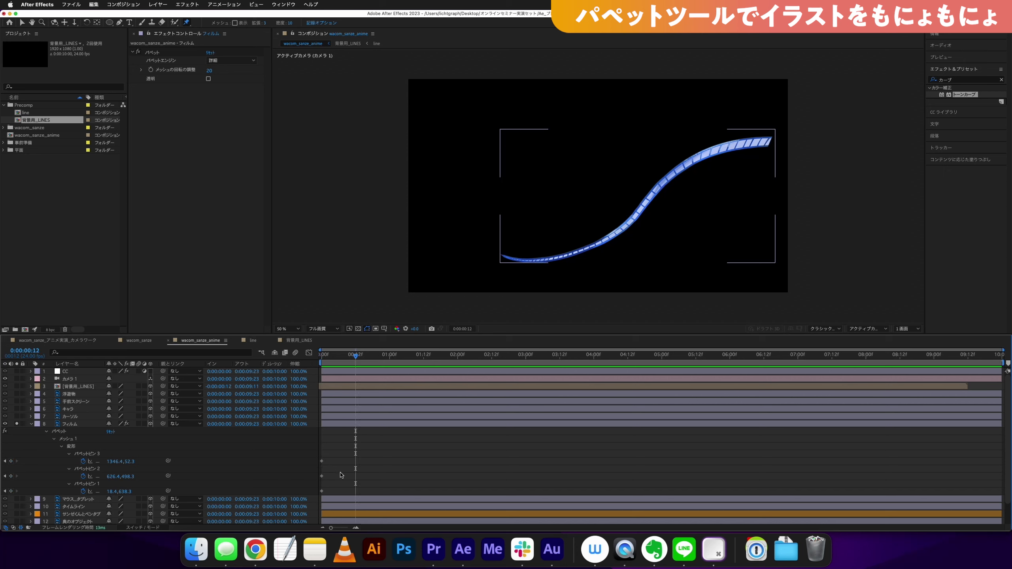
Step: Select the starting puppet pin keyframes and move the time to 0:00:01:06
drag(325, 489, 326, 490)
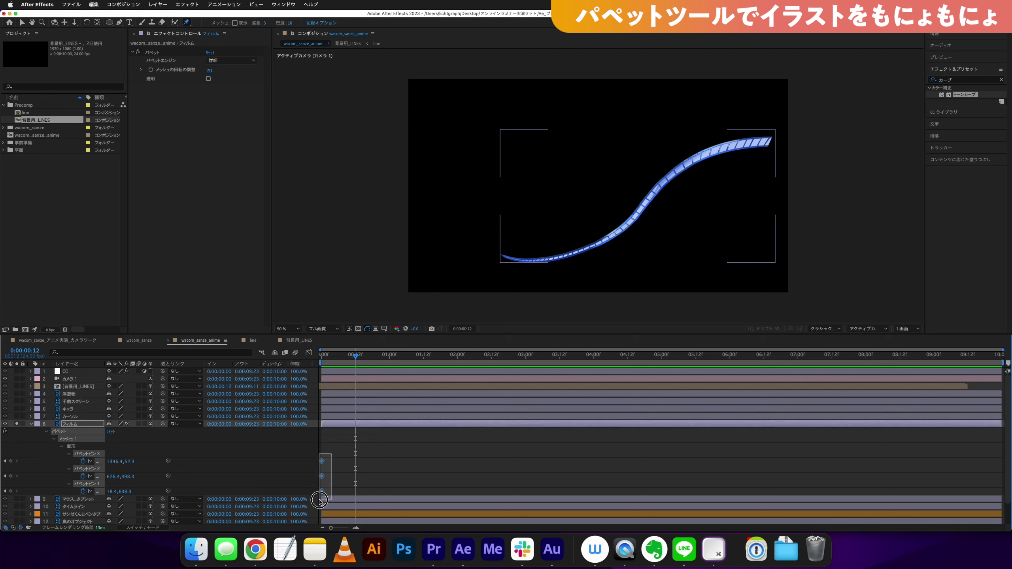
drag(358, 361, 387, 356)
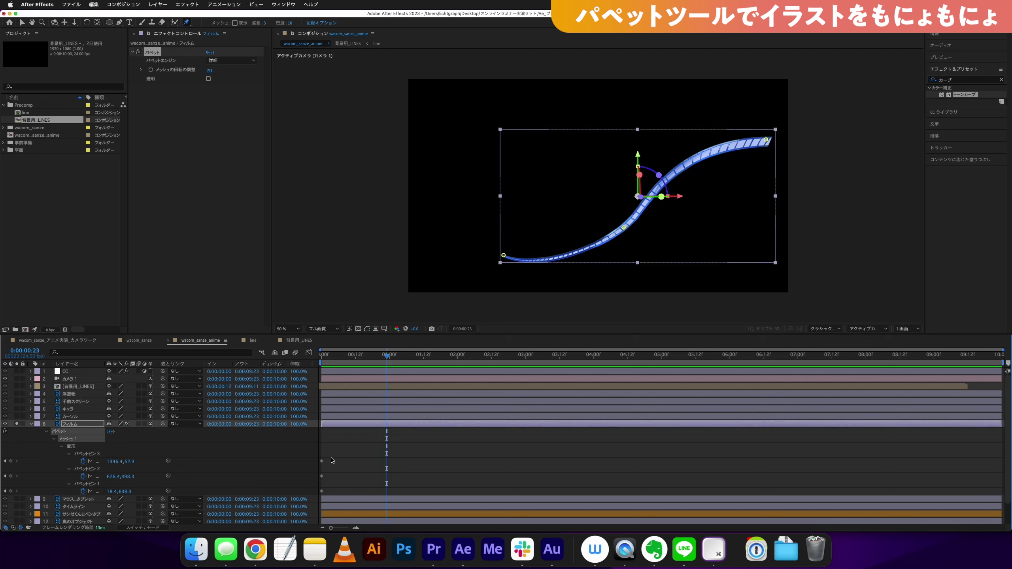
drag(319, 503, 328, 447)
drag(381, 358, 393, 355)
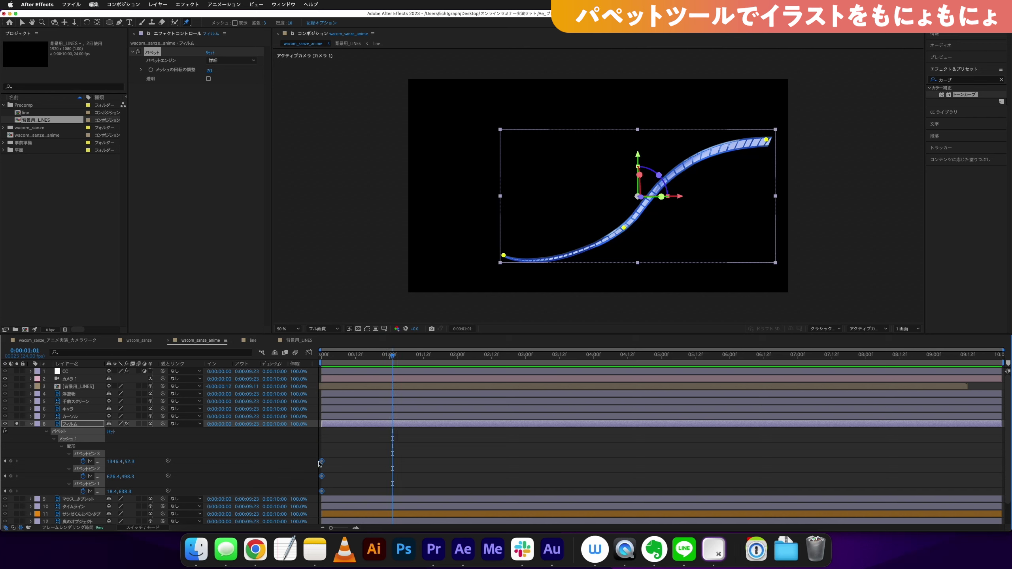
drag(403, 358, 402, 358)
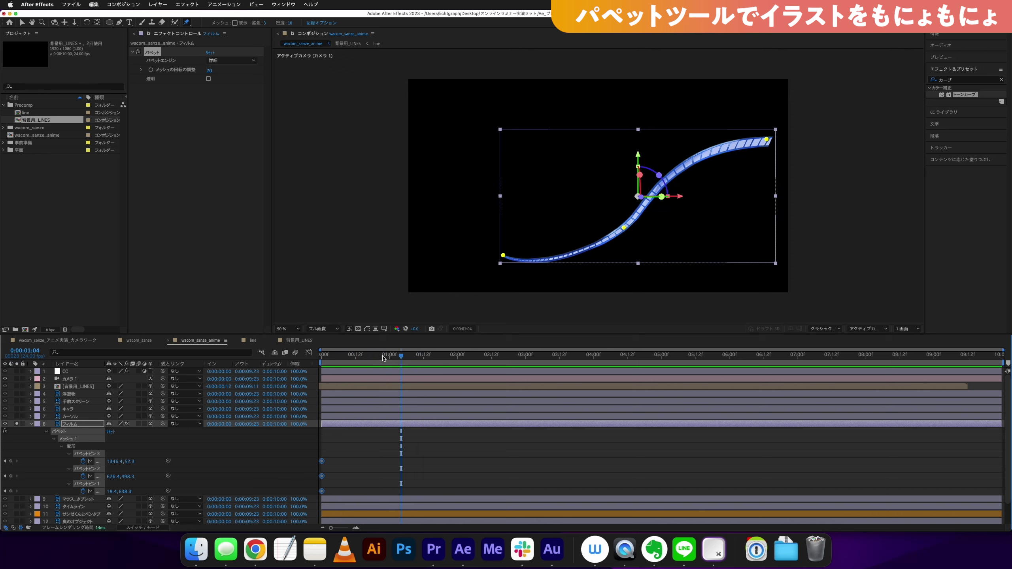
key(Page_Down)
key(Page_Down)
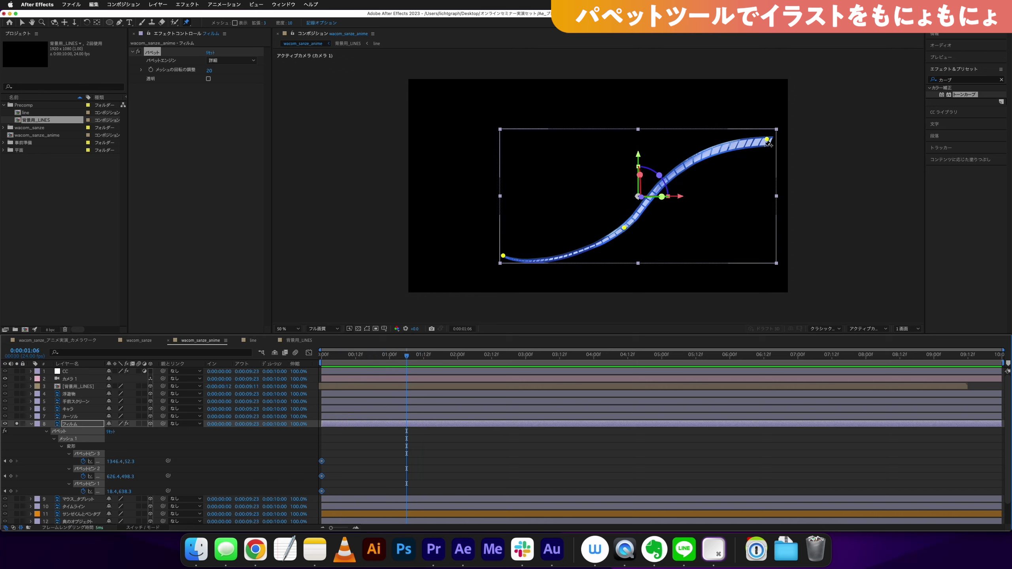
Step: Bend the strip's upper end down with pin 3, push its middle down with pin 2, and preview
key(z)
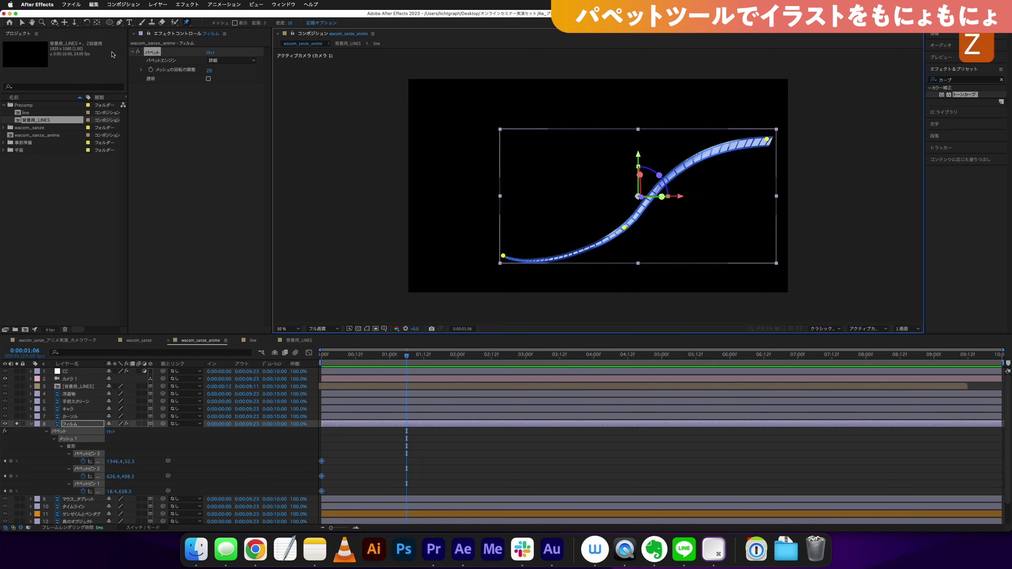
click(22, 23)
drag(770, 138, 776, 145)
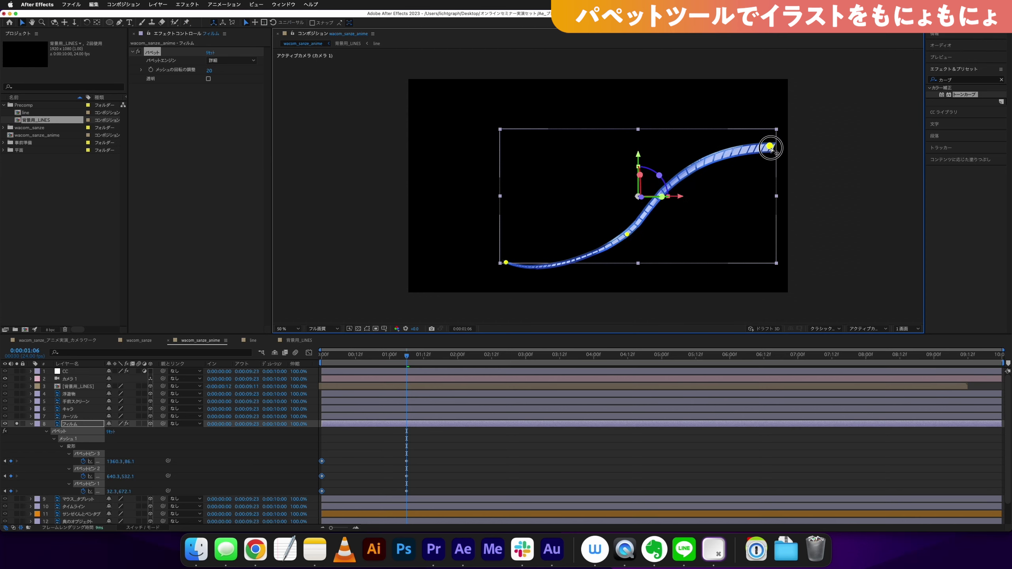
key(super+z)
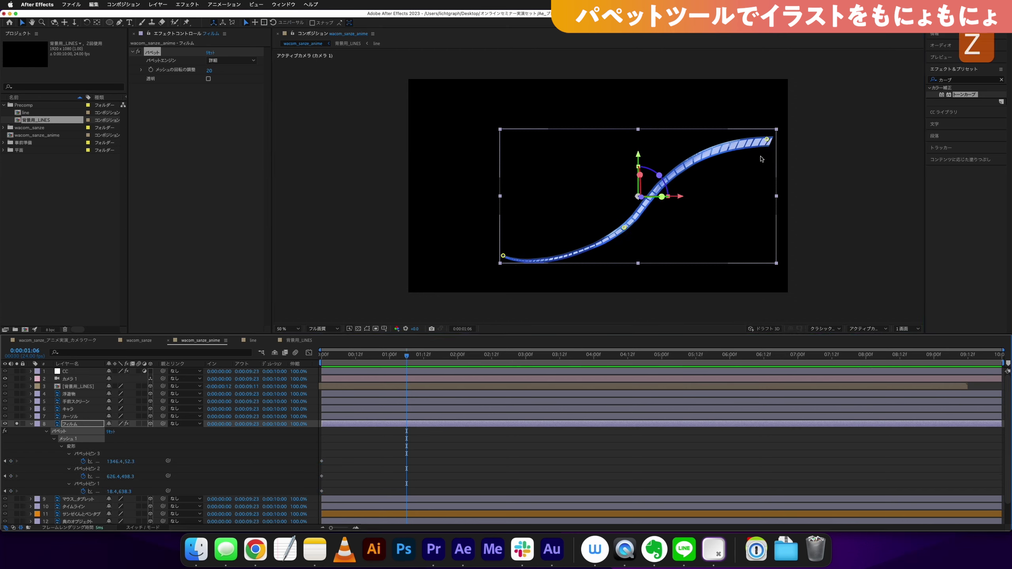
drag(767, 140, 773, 168)
drag(624, 229, 634, 241)
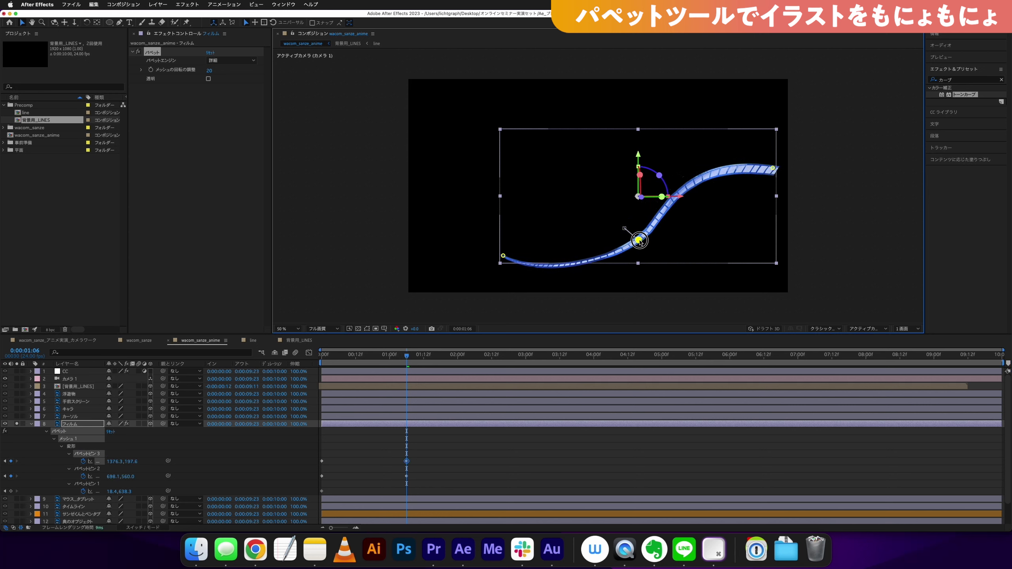
key(space)
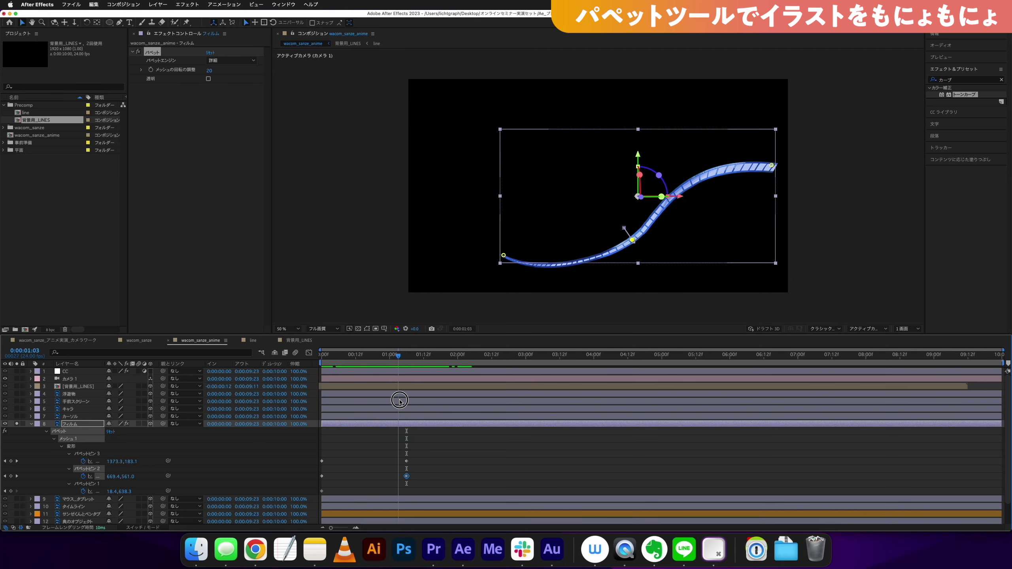
click(320, 469)
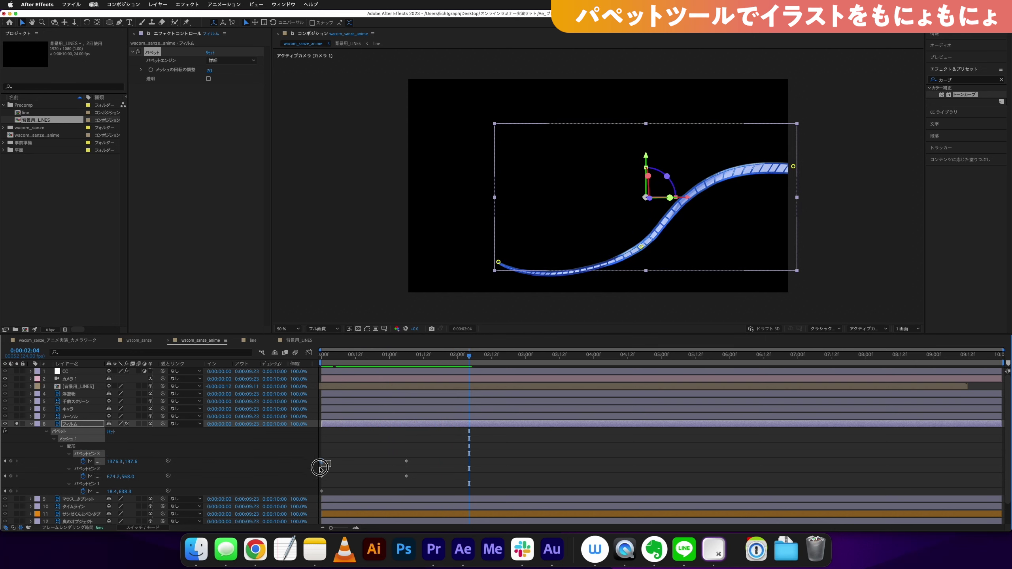
Step: Paste Pin 2's first keyframe at 02:04, shift the new keyframes to about 02:10, and preview
key(c)
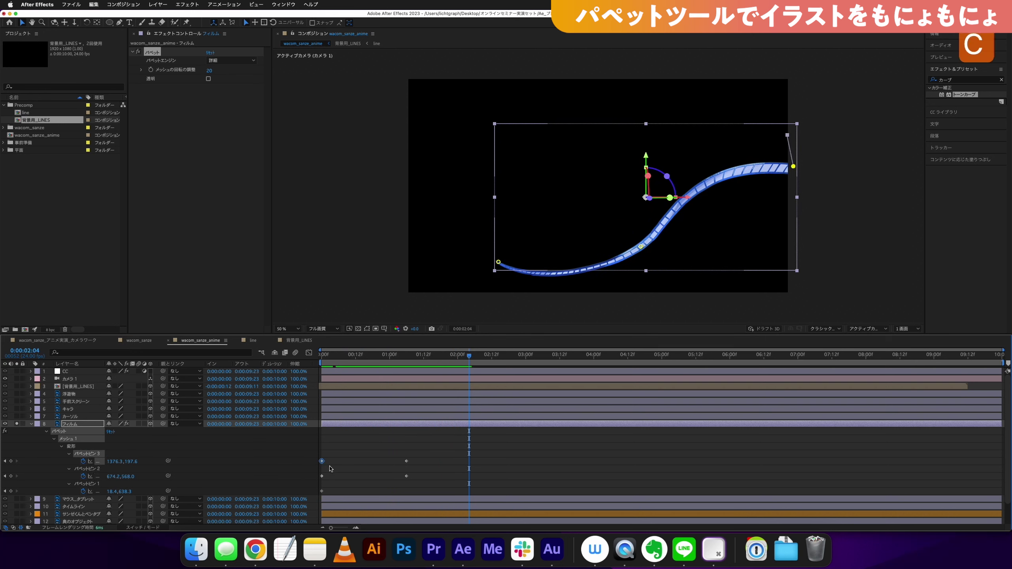
click(321, 476)
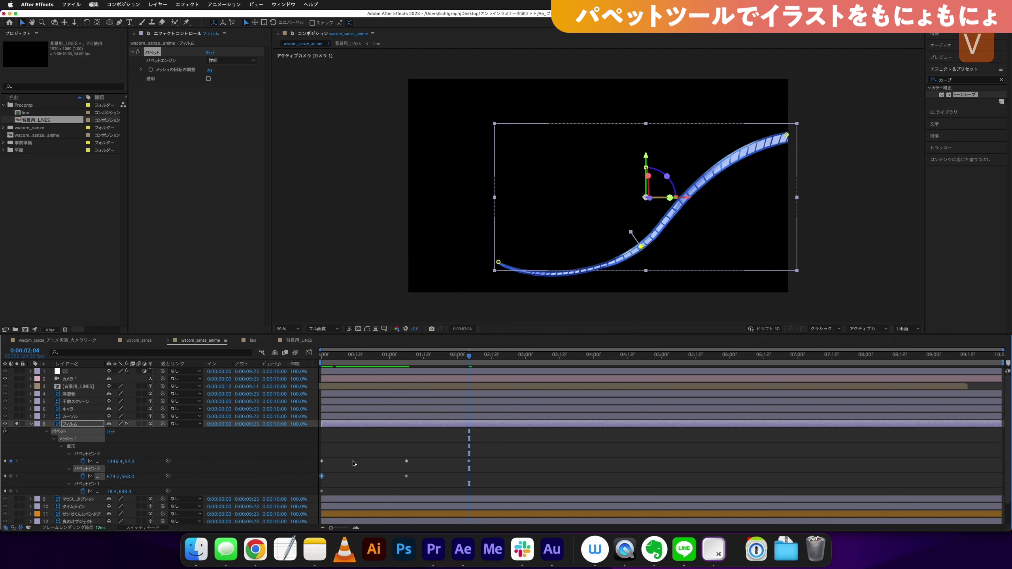
key(super+c)
key(super+v)
mouse_move(473, 483)
mouse_down()
mouse_move(452, 455)
mouse_move(486, 461)
mouse_up()
key(space)
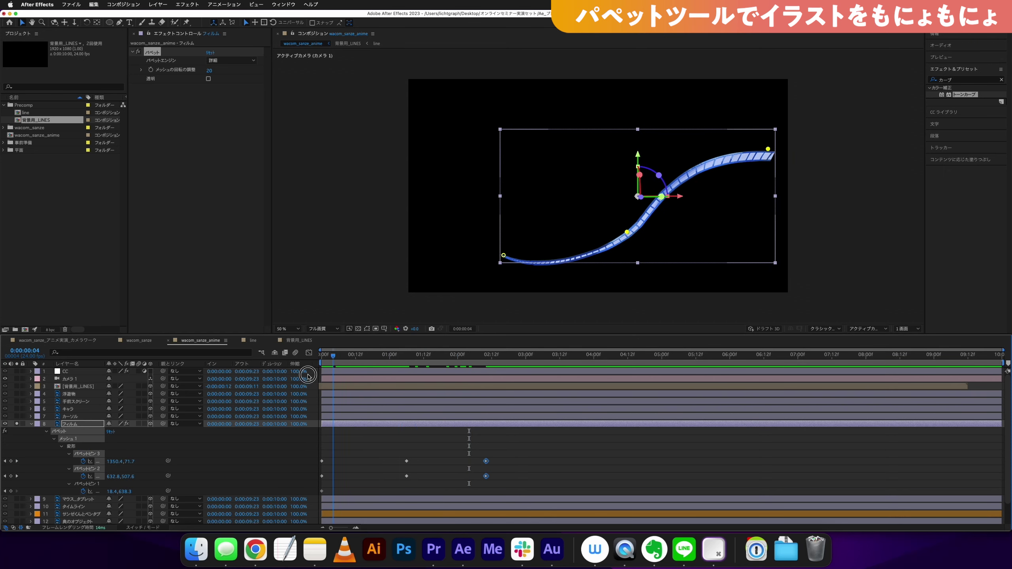
key(space)
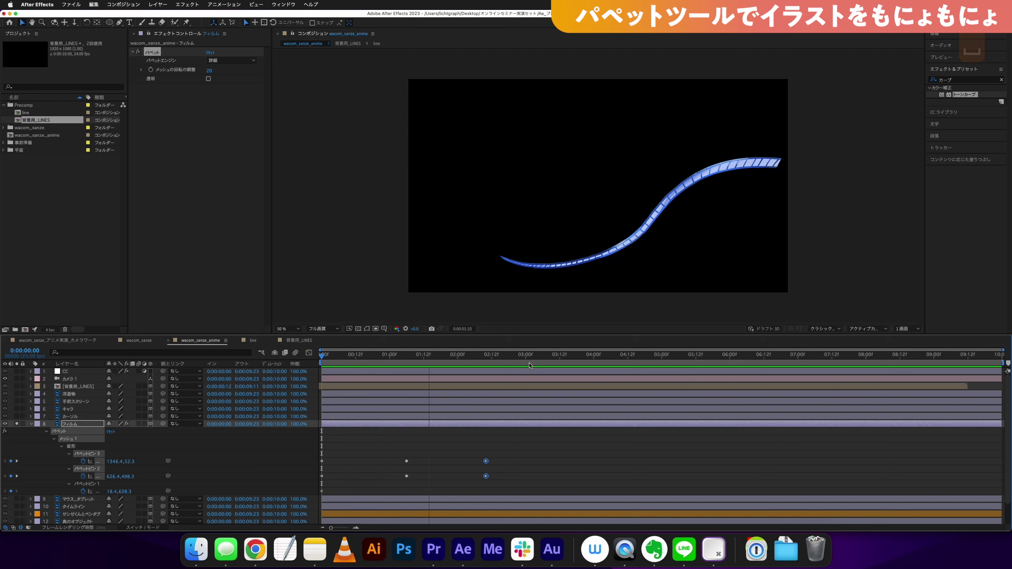
Step: Stretch the Pin 2 and Pin 3 keyframes later to slow the wiggle, and preview it
key(space)
drag(324, 381, 321, 383)
drag(527, 449, 319, 497)
drag(529, 443, 339, 488)
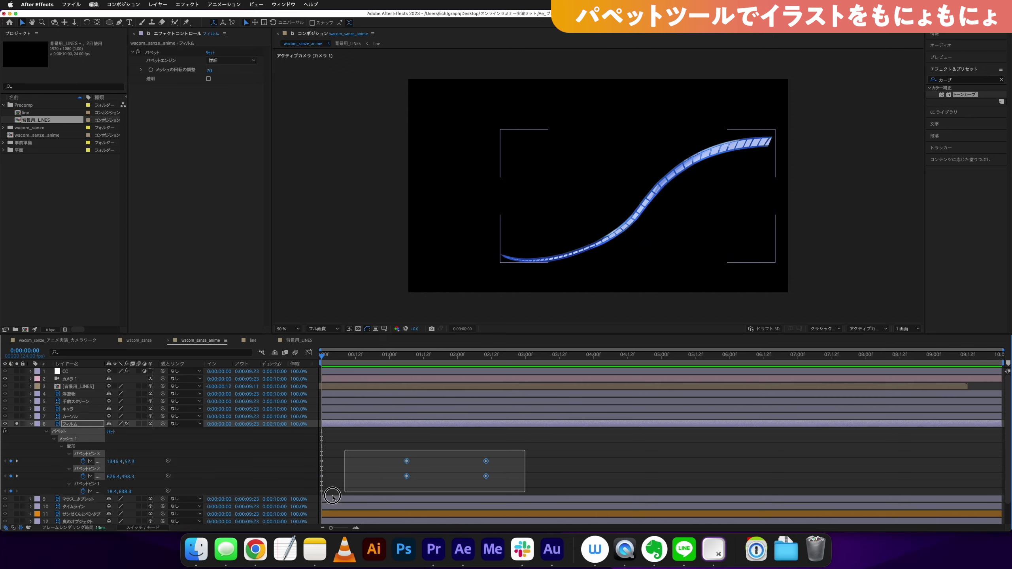
drag(488, 464, 703, 466)
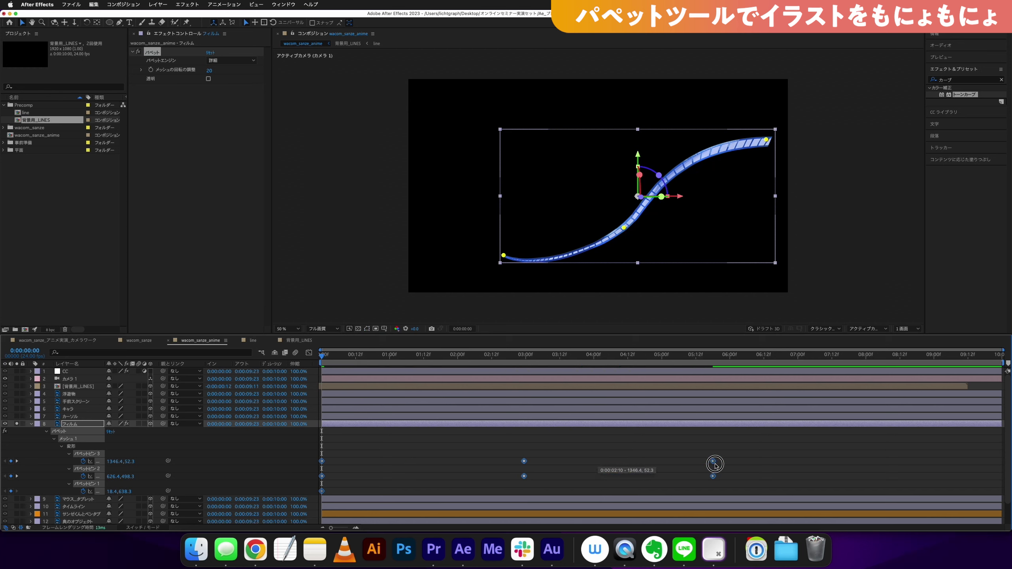
click(782, 441)
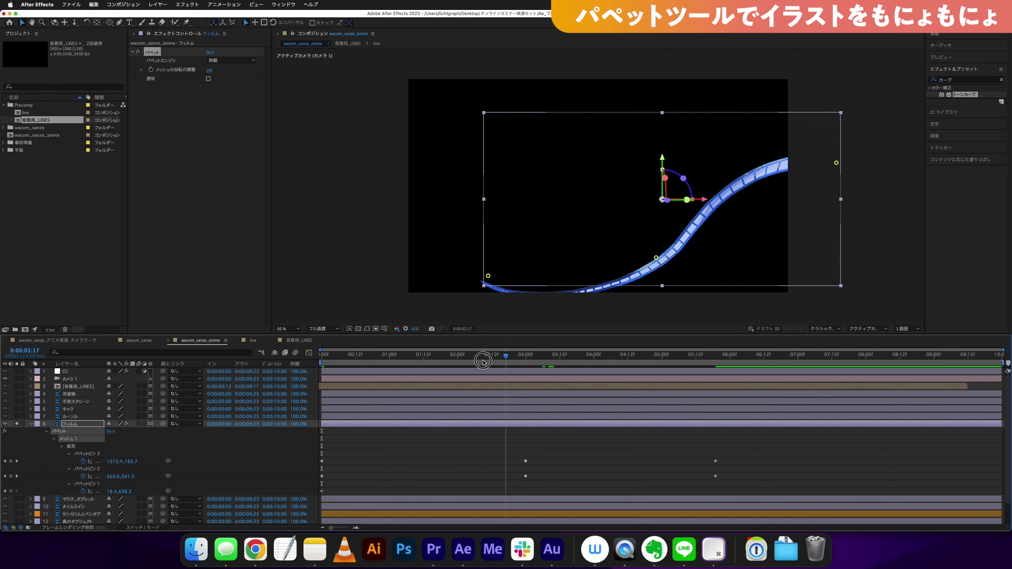
key(space)
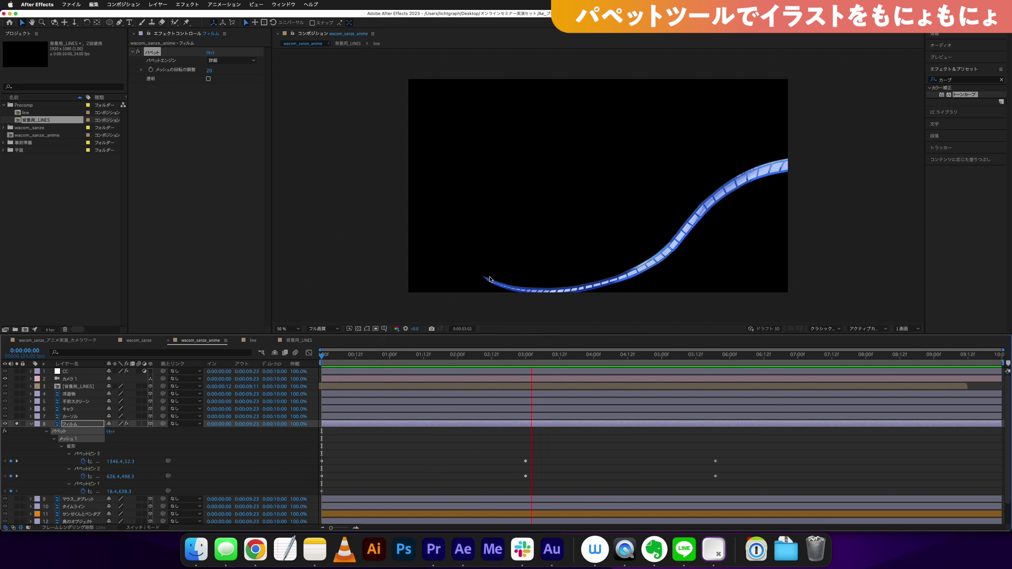
drag(640, 361, 528, 355)
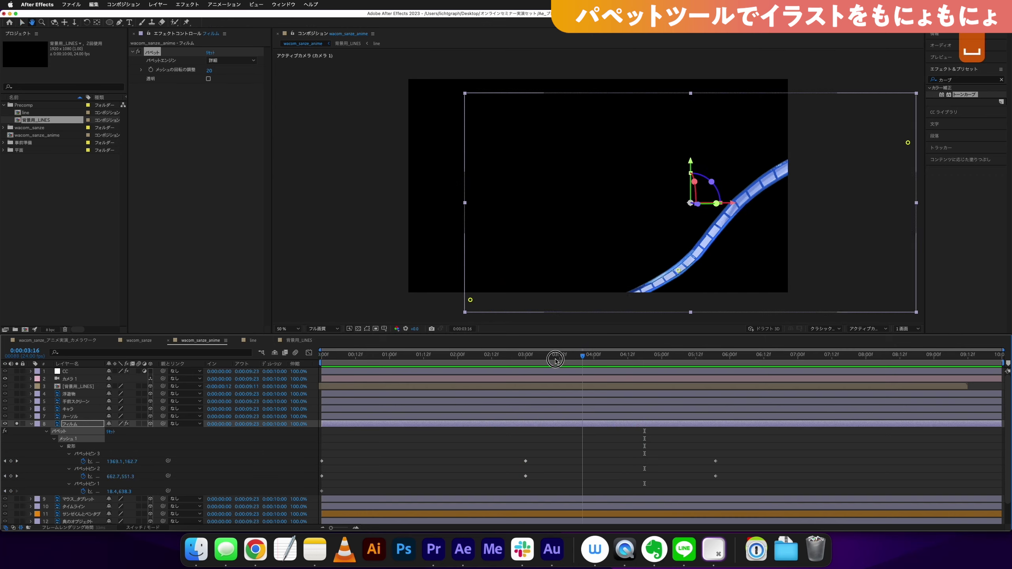
Step: Unsolo the フィルム layer and play back the full composition
click(16, 424)
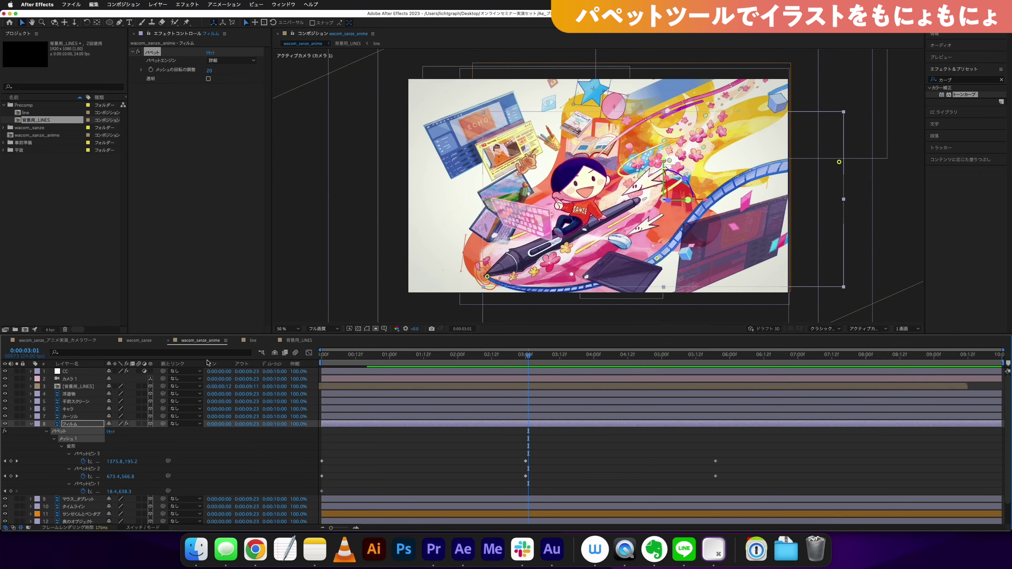
drag(528, 354, 613, 371)
key(space)
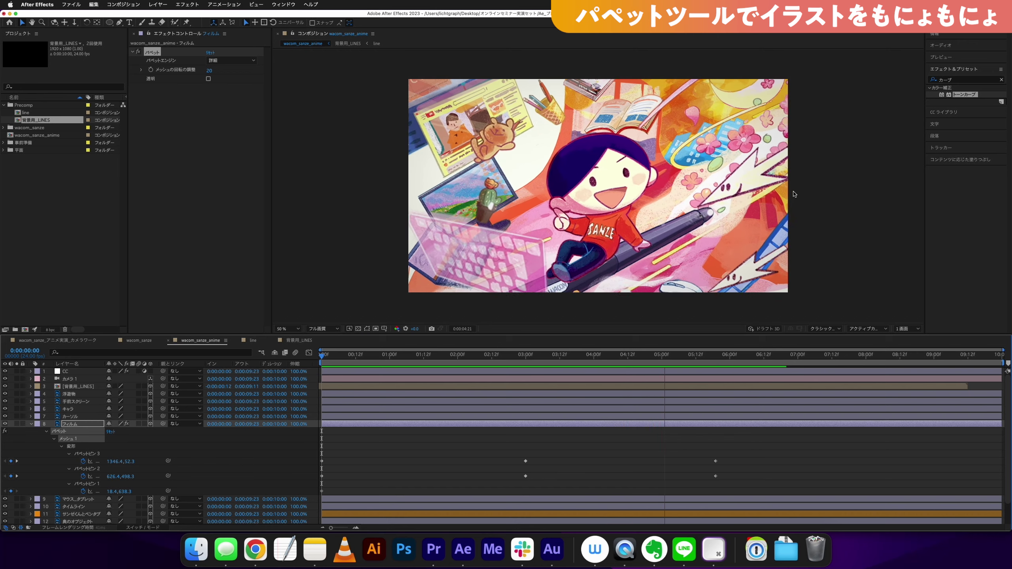
key(space)
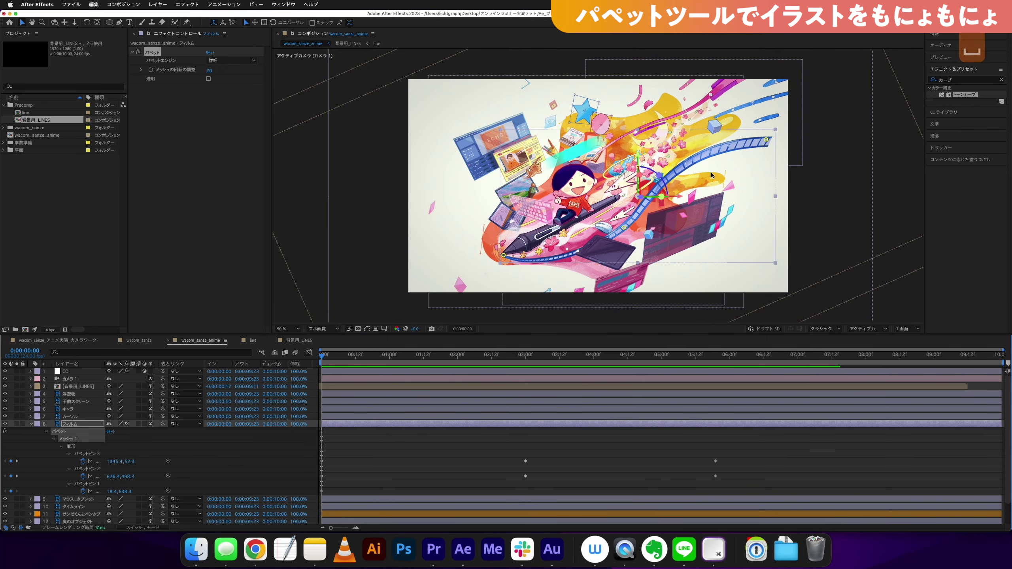
Step: Copy Pin 3 and Pin 2's 03:00 keyframes to 07:13 and shift them to about 08:07
drag(745, 445, 308, 500)
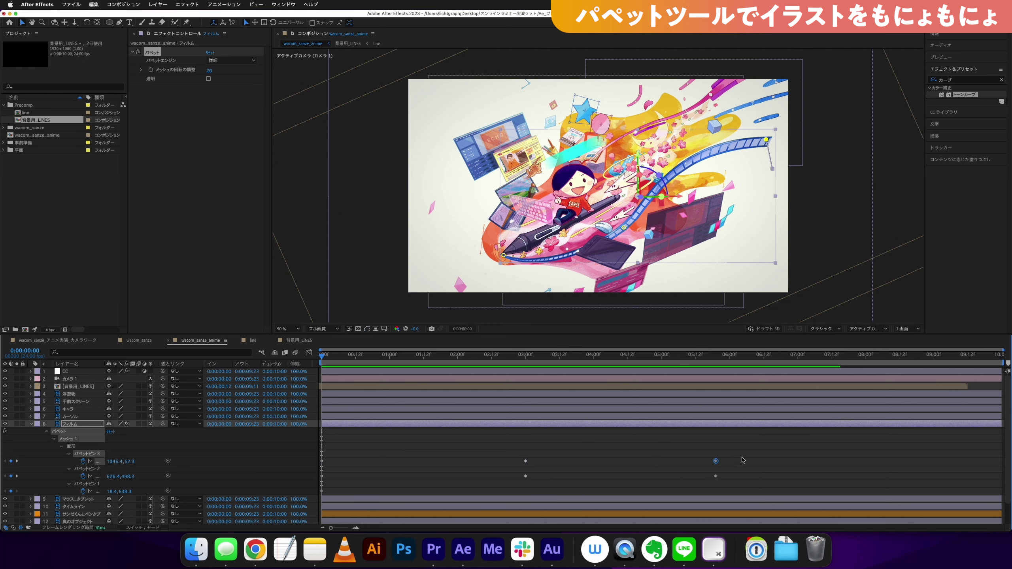
drag(550, 455, 516, 469)
key(c)
drag(785, 354, 835, 355)
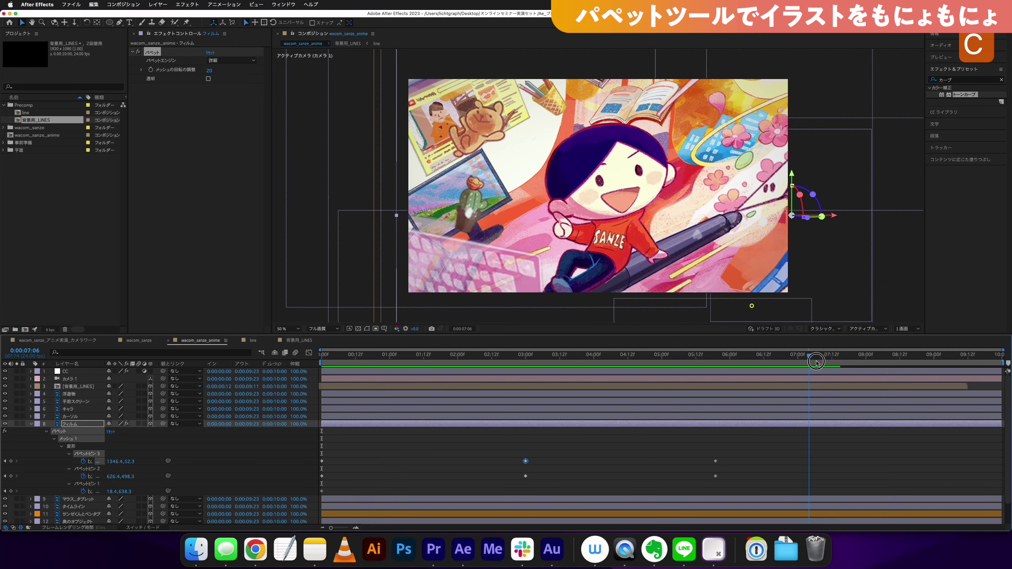
key(super+v)
drag(559, 472, 518, 482)
key(super+c)
key(super+v)
mouse_move(863, 462)
mouse_down()
mouse_move(821, 485)
mouse_move(880, 476)
mouse_up()
Step: Apply Easy Ease (F9) to all pin keyframes and preview the eased wiggle
drag(797, 368, 716, 400)
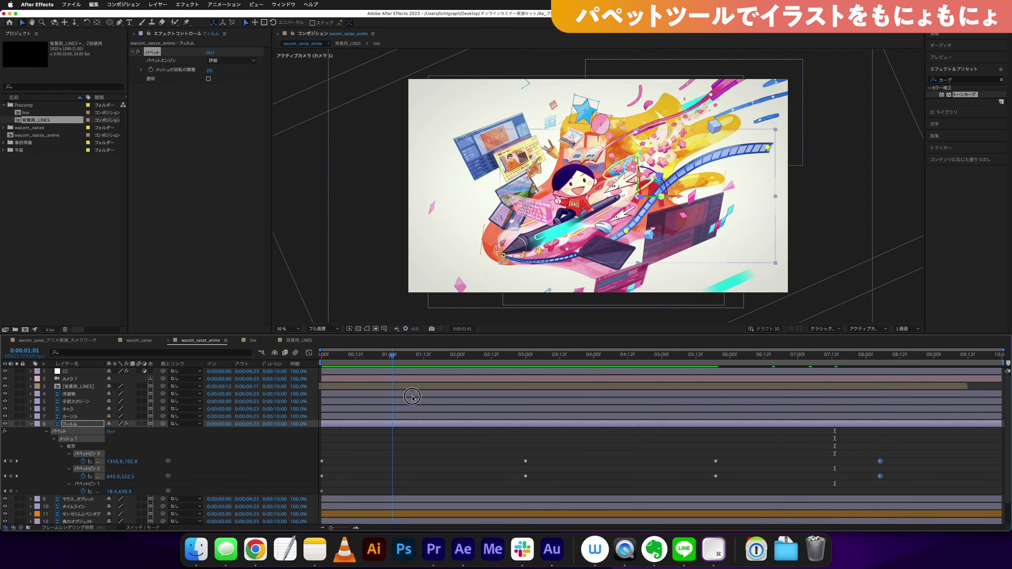
key(Home)
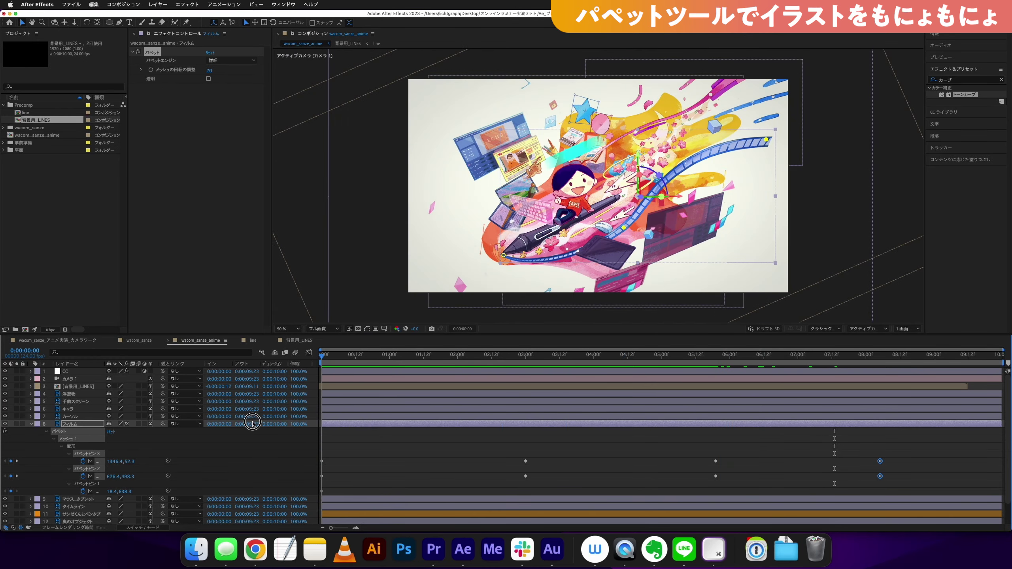
drag(903, 456, 319, 501)
key(F9)
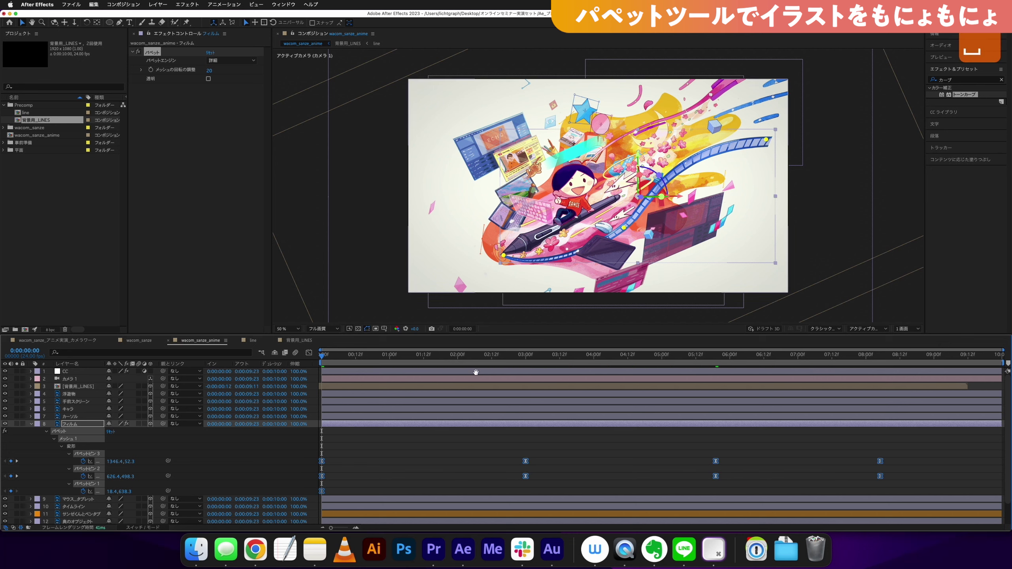
key(space)
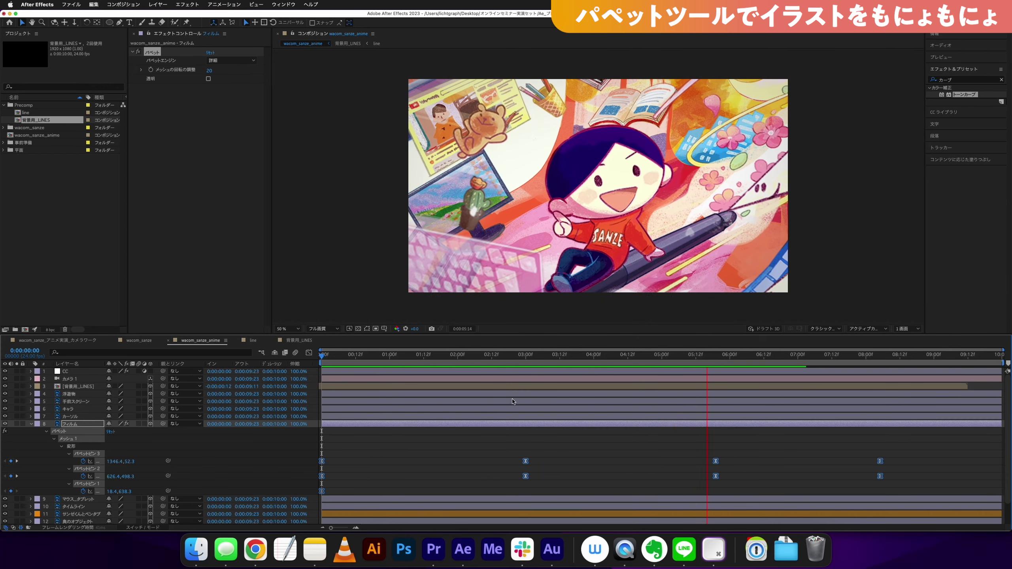
key(space)
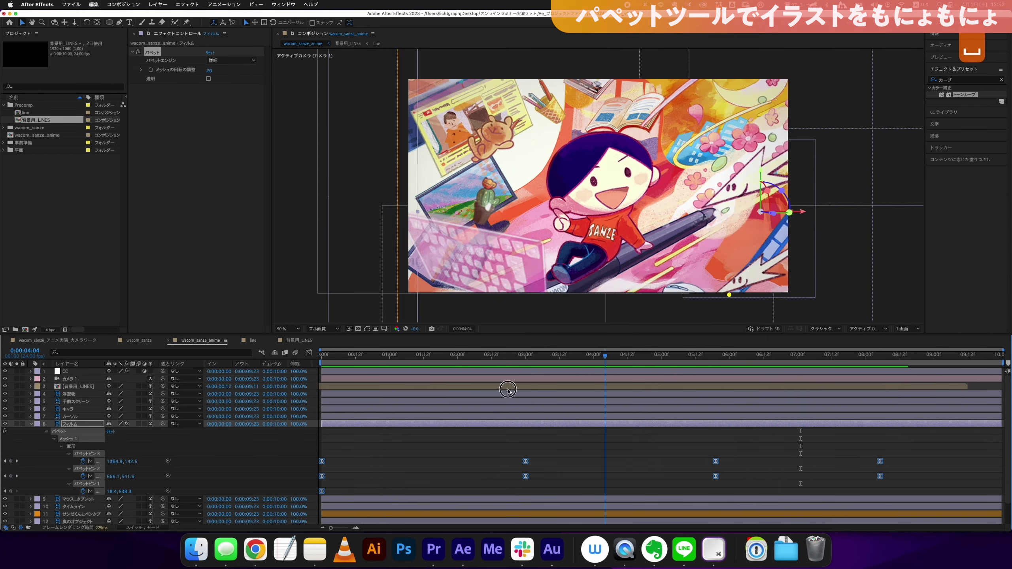
Step: Collapse the puppet properties, save the project, and preview the カメラ 1 camera animation
click(32, 425)
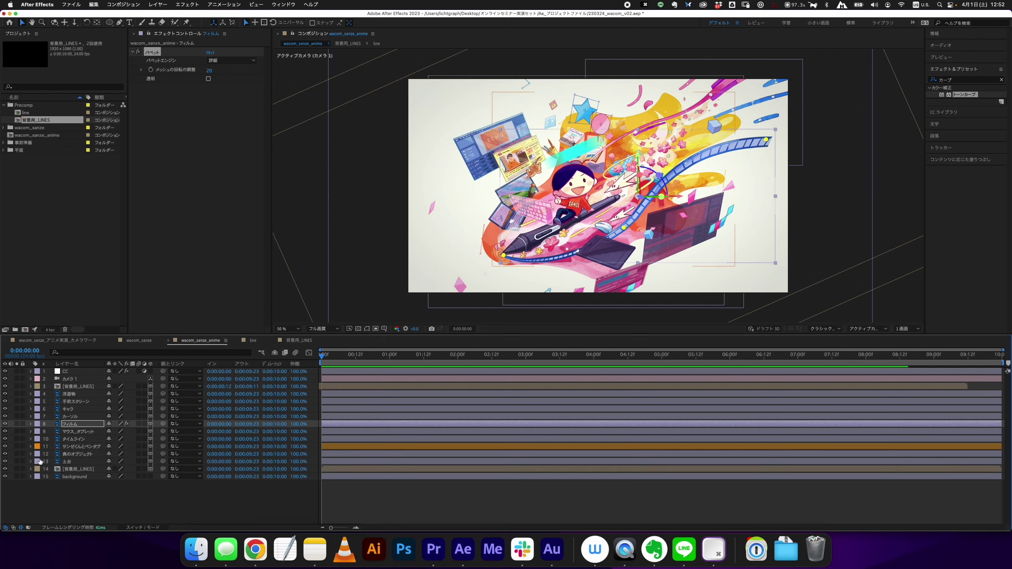
key(super+s)
click(80, 379)
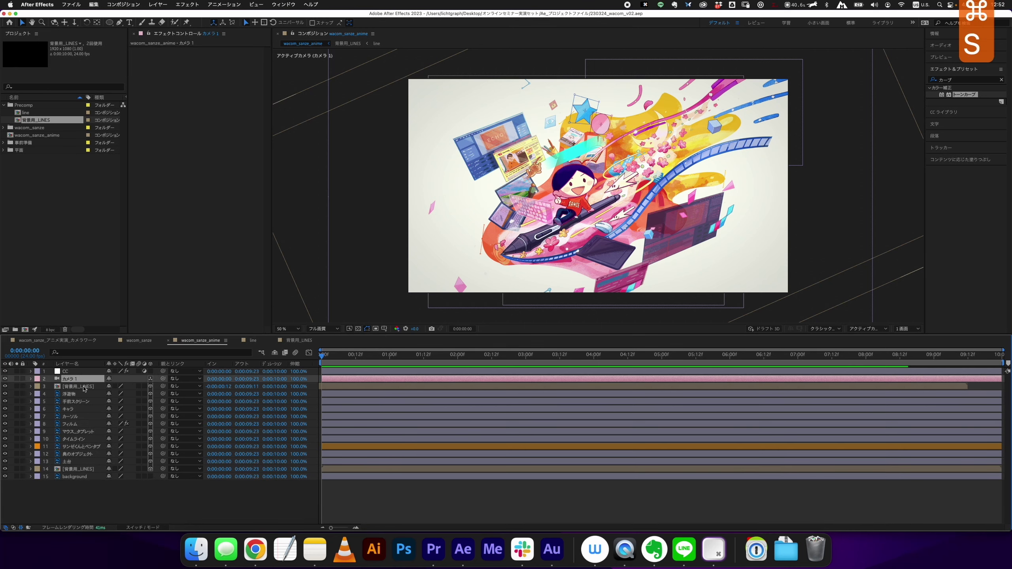
click(378, 351)
key(space)
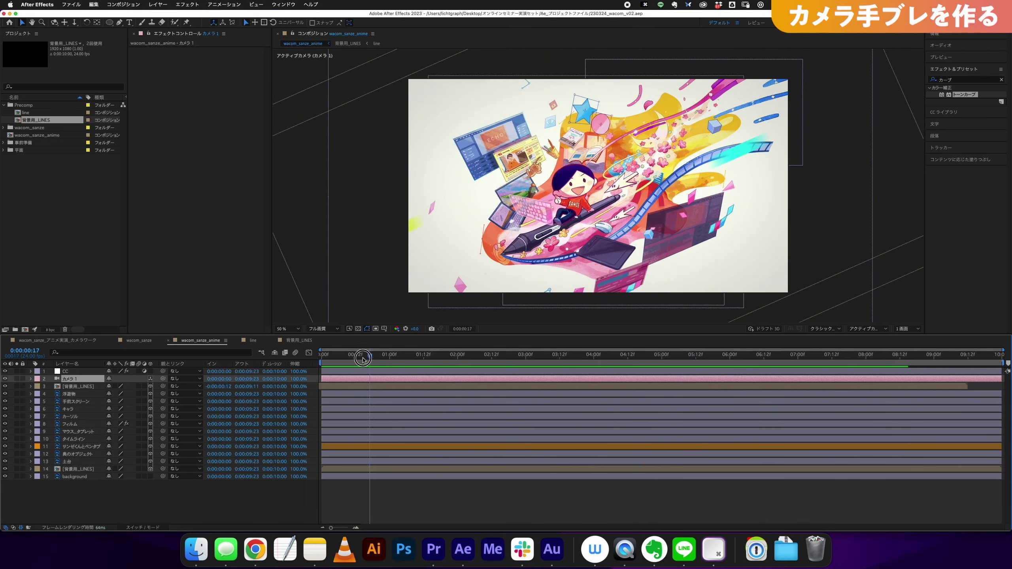
key(space)
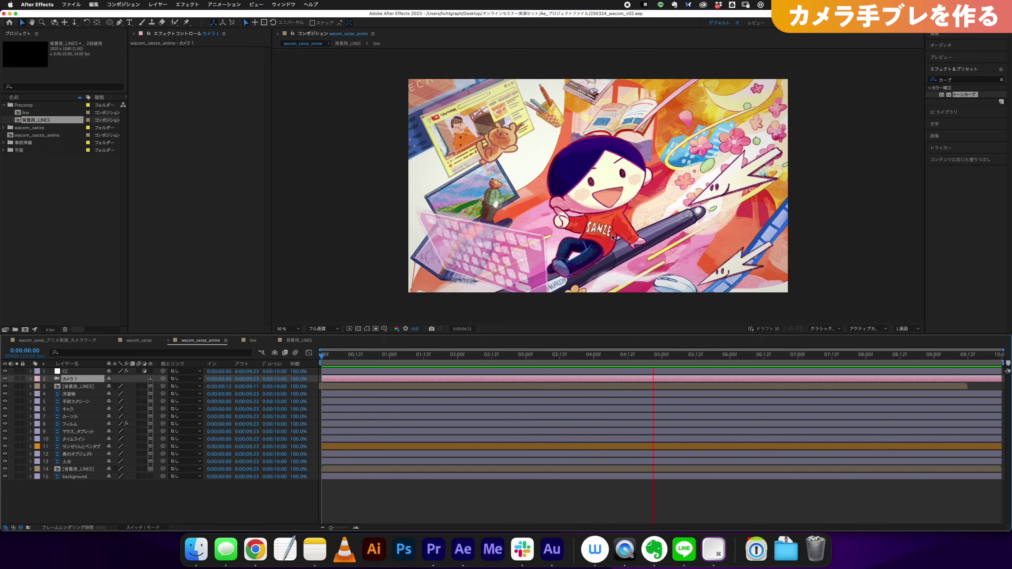
key(space)
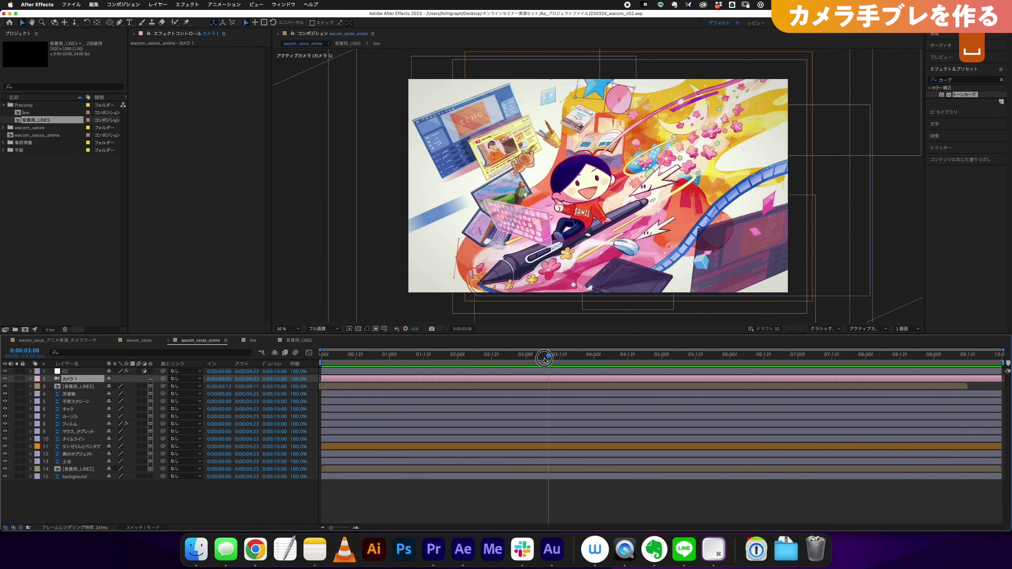
Step: Expand カメラ 1's Transform properties and select Orientation at the one-second mark
click(32, 379)
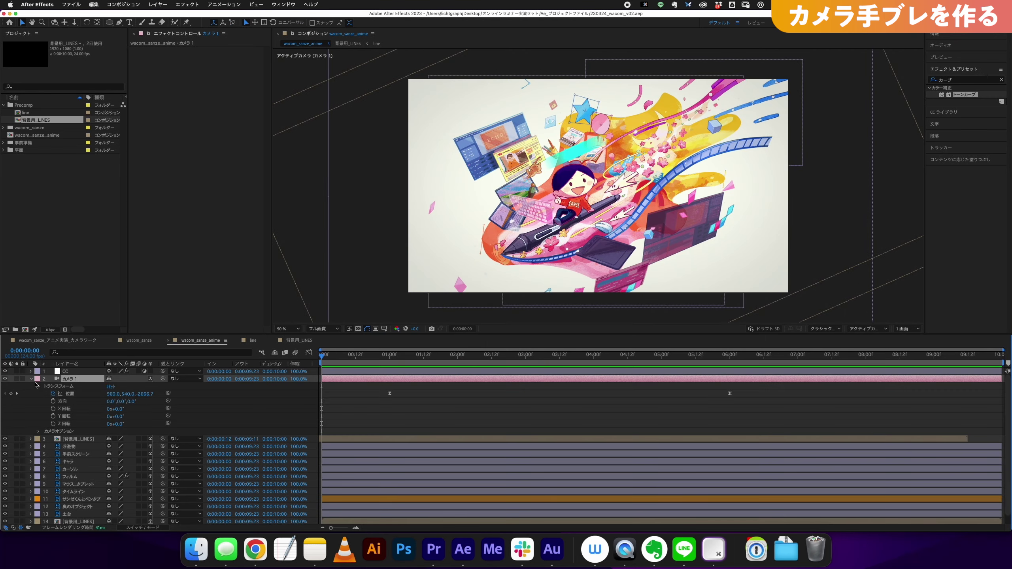
click(72, 387)
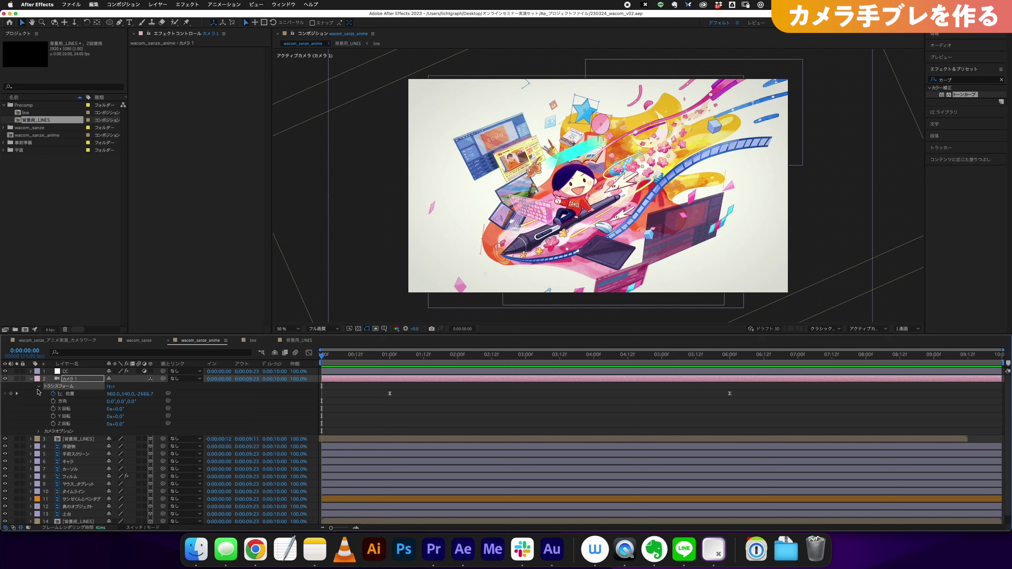
click(70, 393)
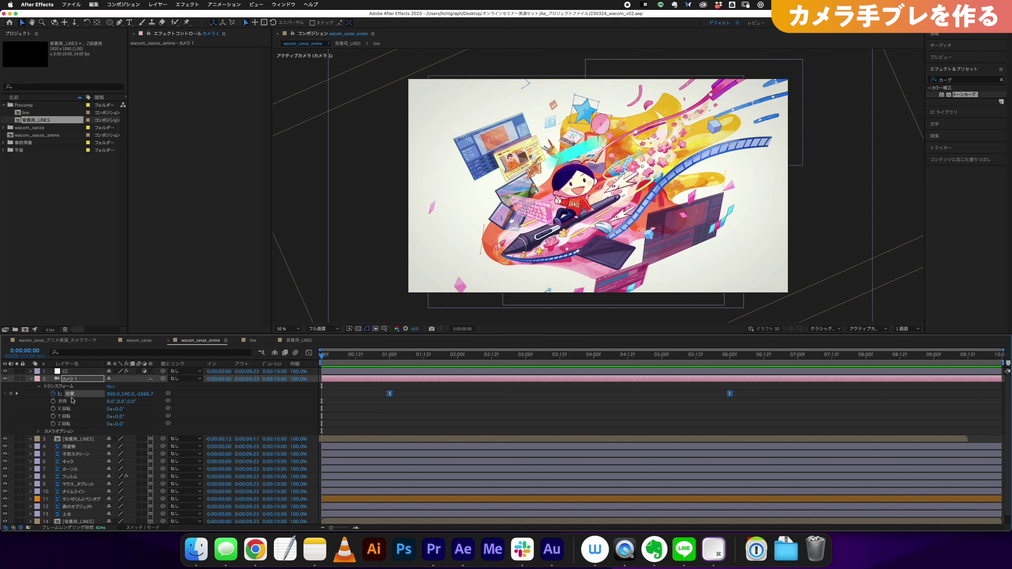
click(71, 404)
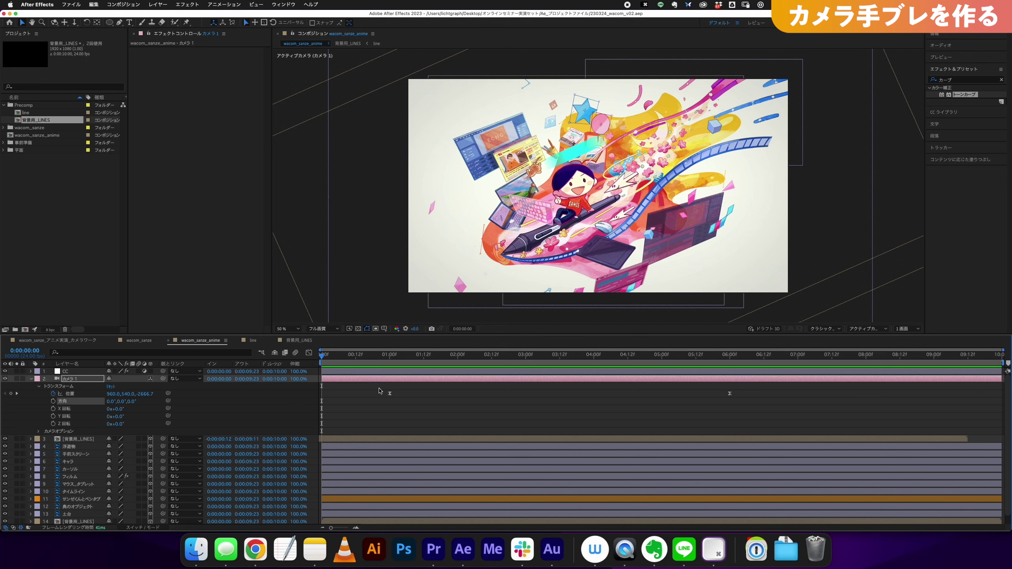
drag(757, 355, 390, 354)
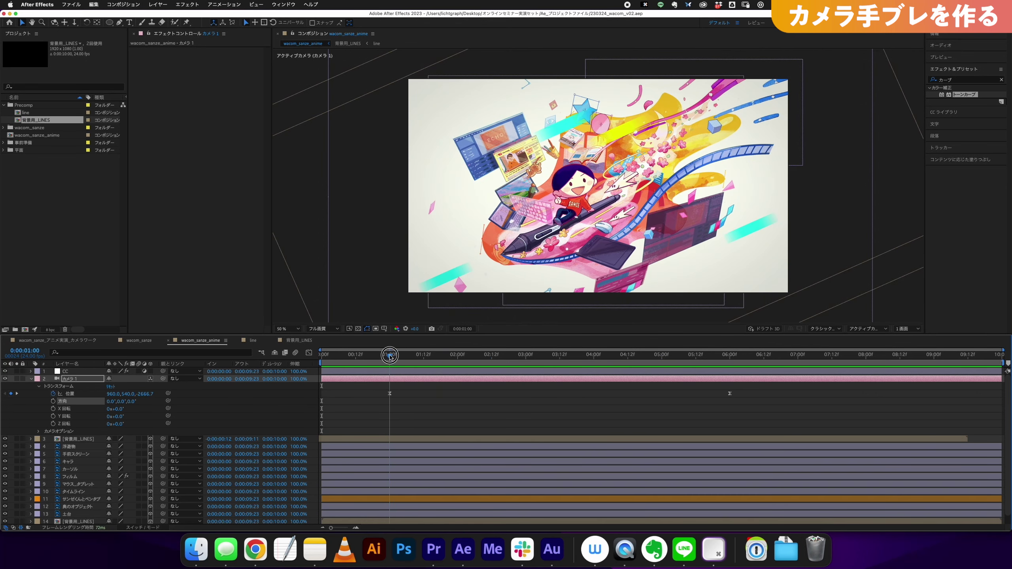
click(148, 403)
click(65, 402)
click(415, 403)
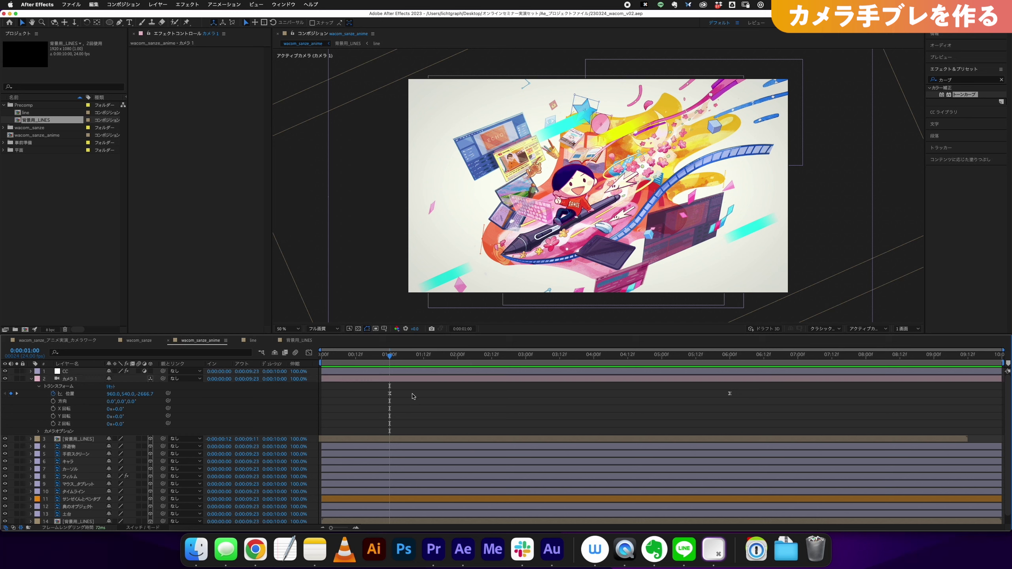
click(73, 402)
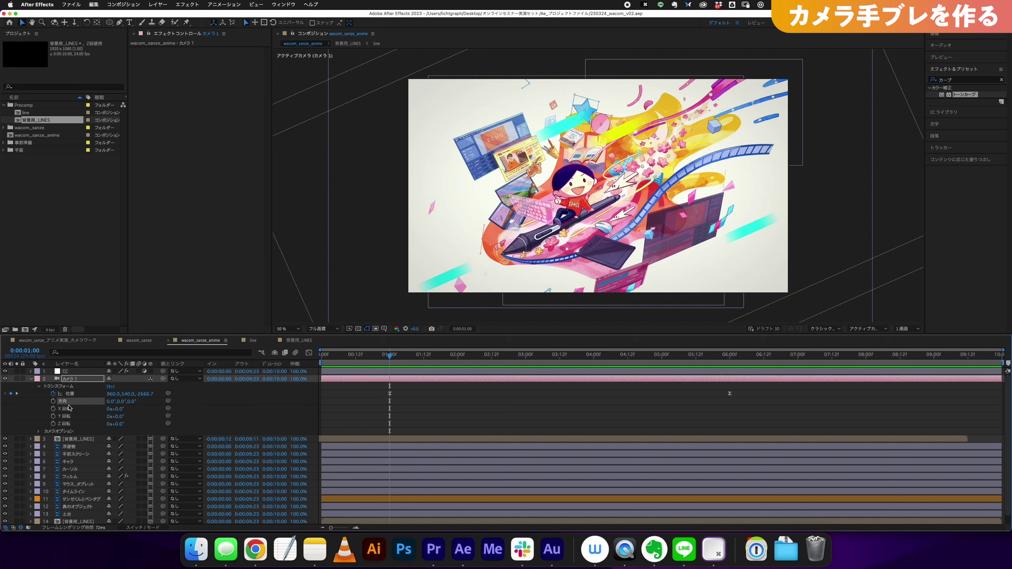
click(356, 408)
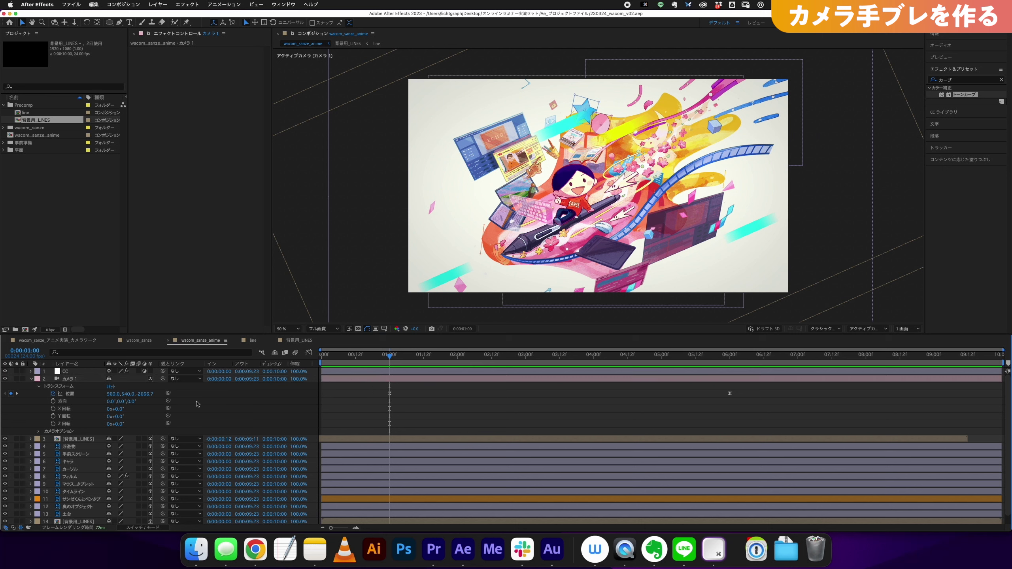
click(63, 403)
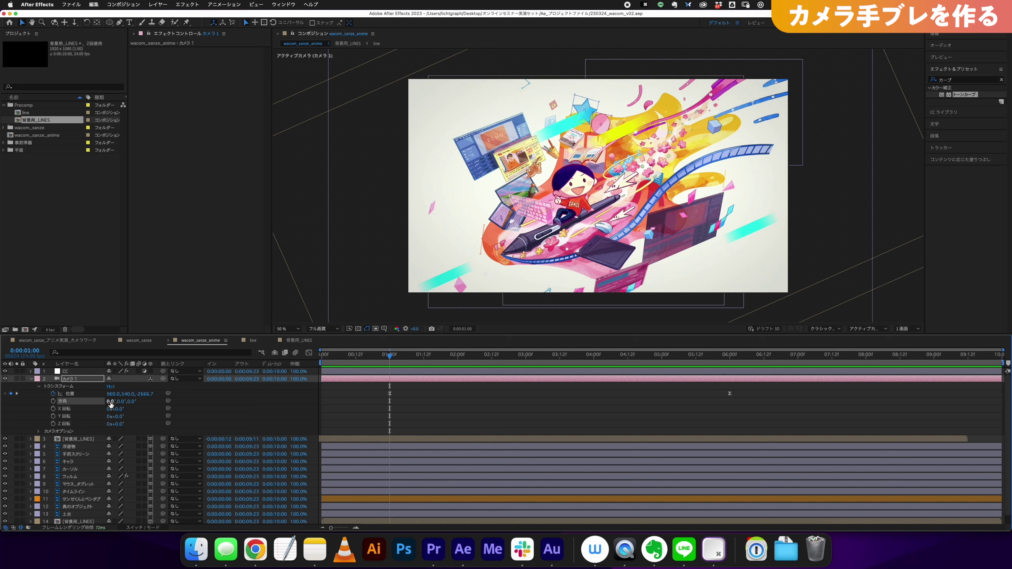
drag(109, 402, 107, 404)
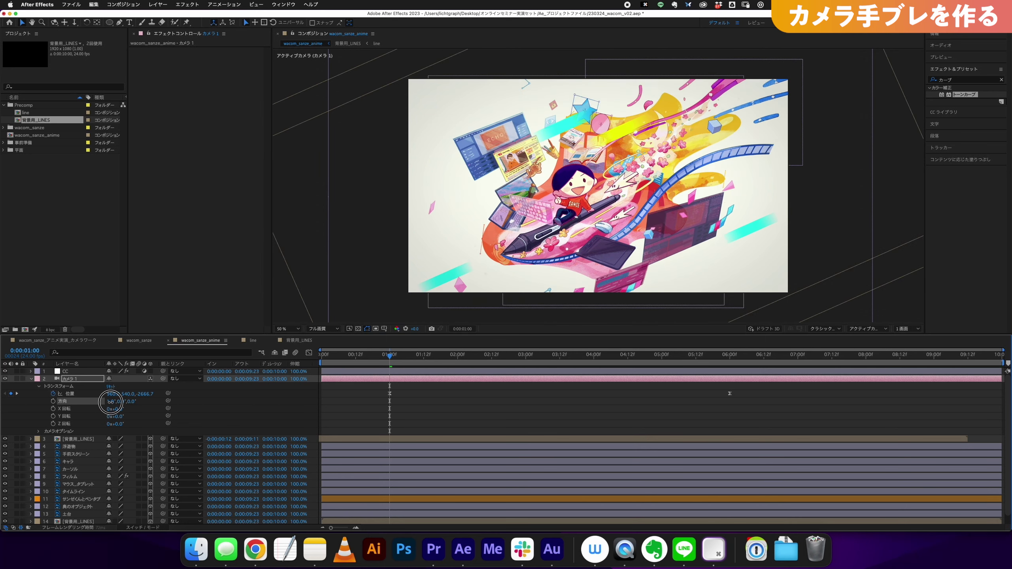
key(super+z)
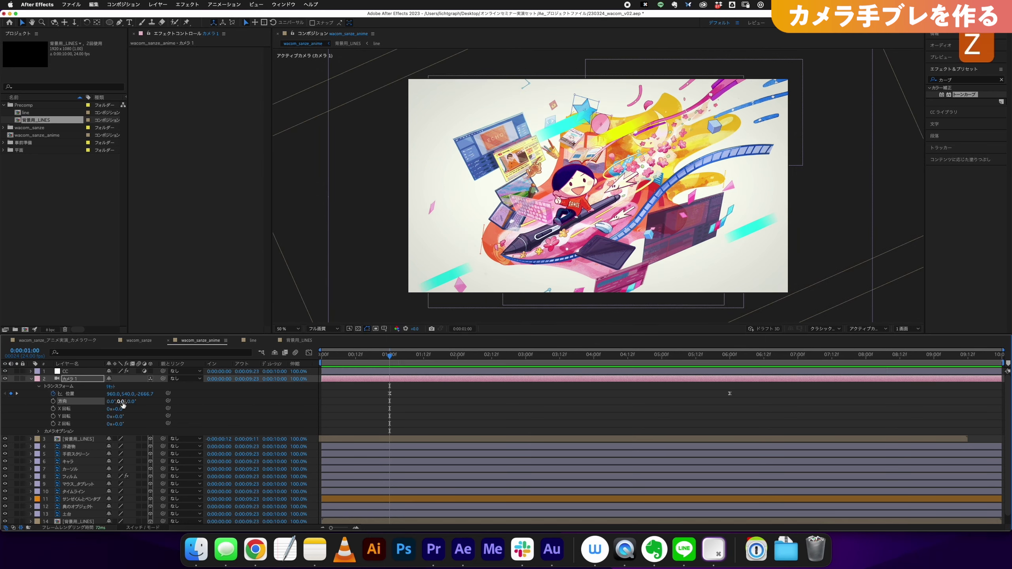
drag(121, 402, 120, 402)
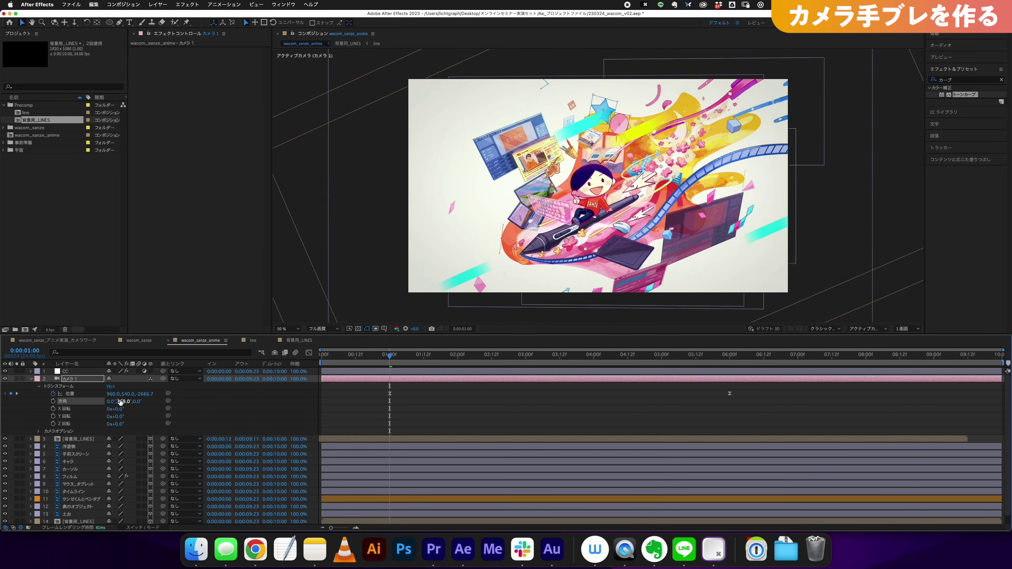
key(super+z)
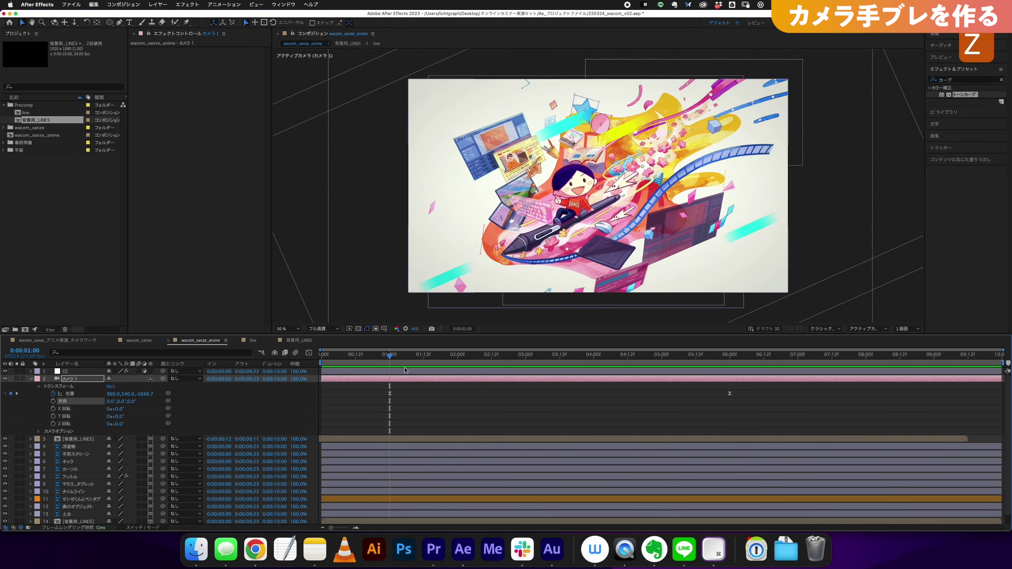
click(400, 357)
drag(400, 357, 389, 379)
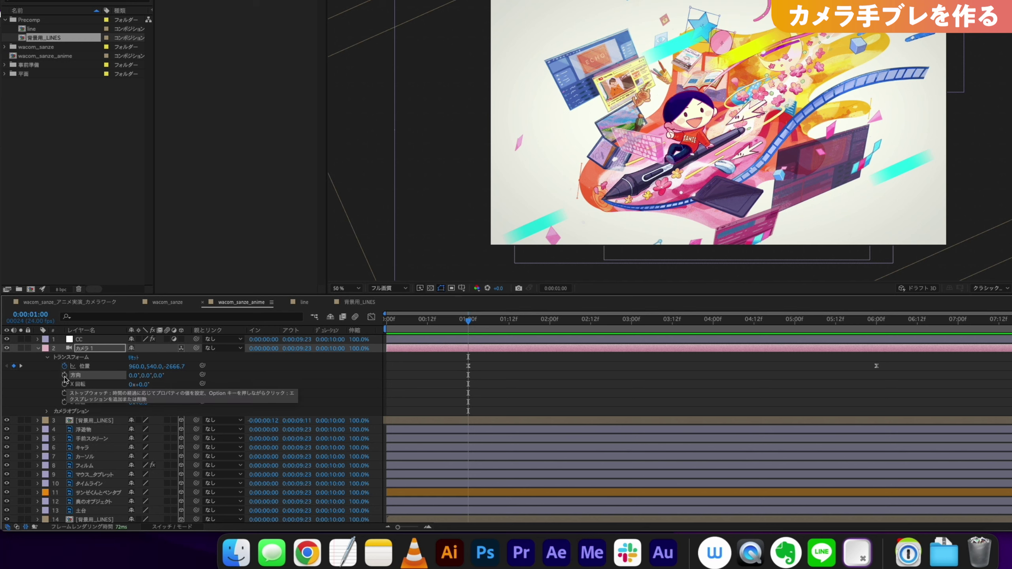
Step: Add an Orientation expression, delete transform.orientation, and enter wiggle(2, via autocomplete
alt+click(65, 376)
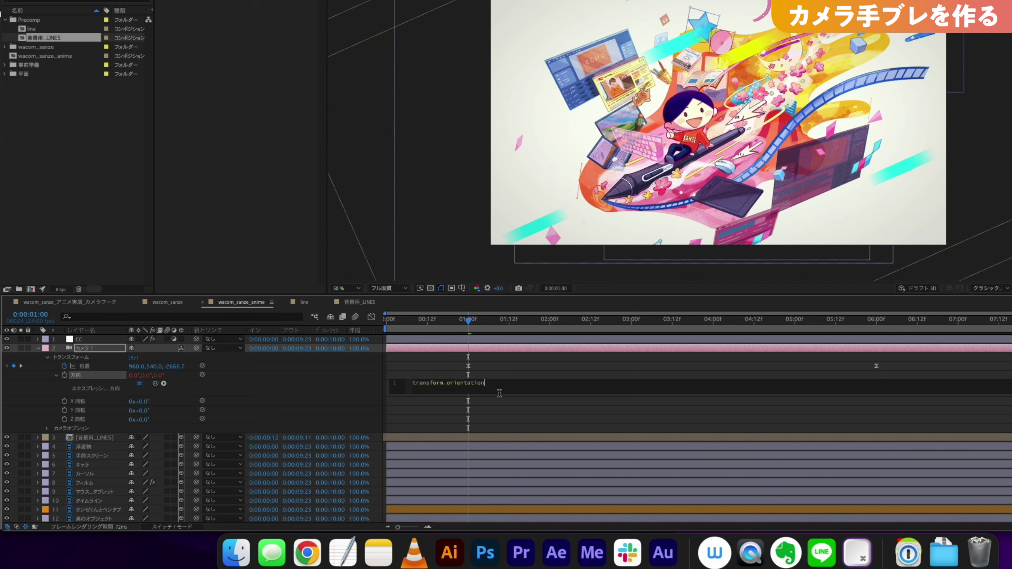
drag(464, 379, 402, 374)
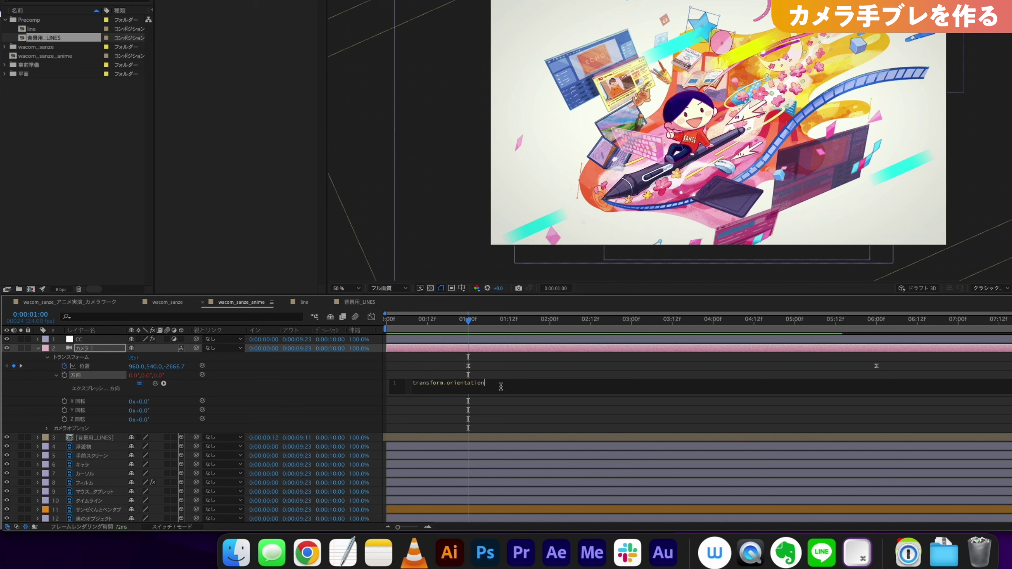
key(BackSpace)
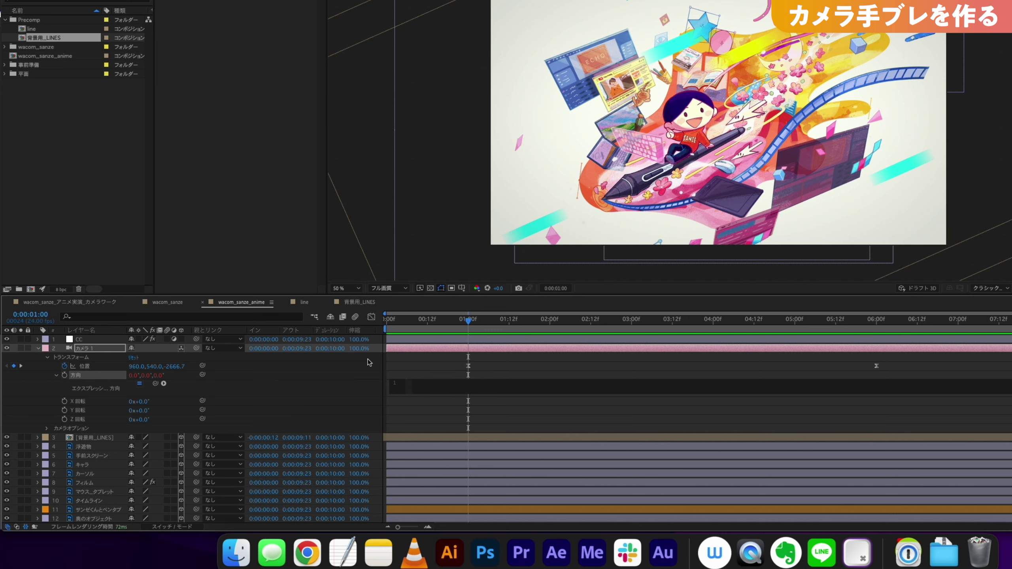
text(wi)
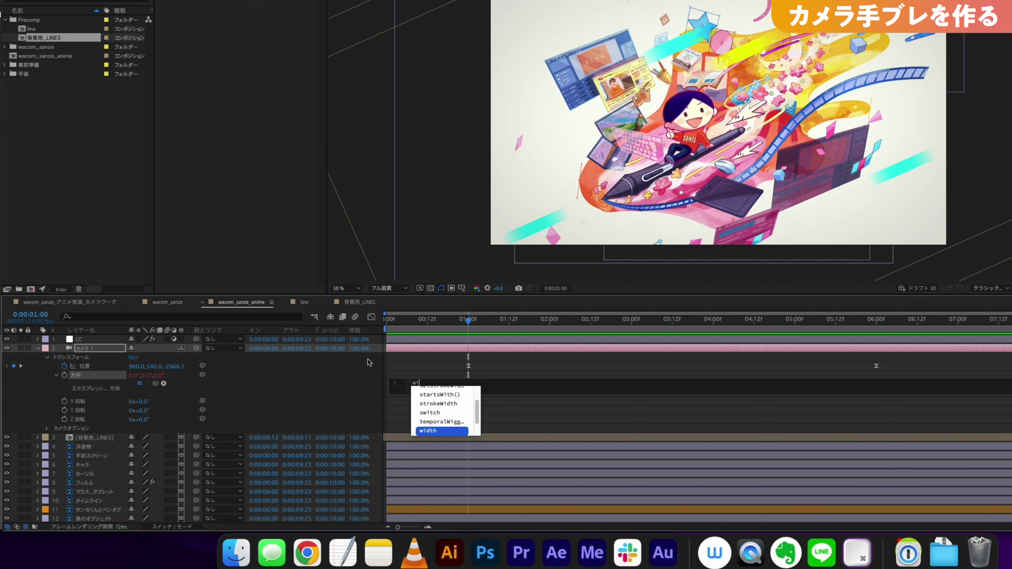
text(g)
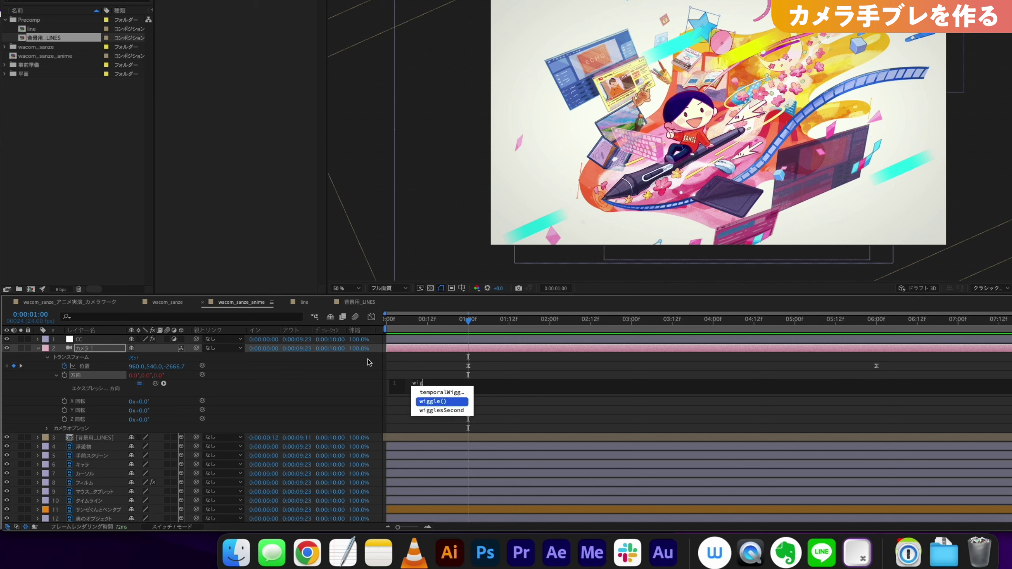
click(456, 404)
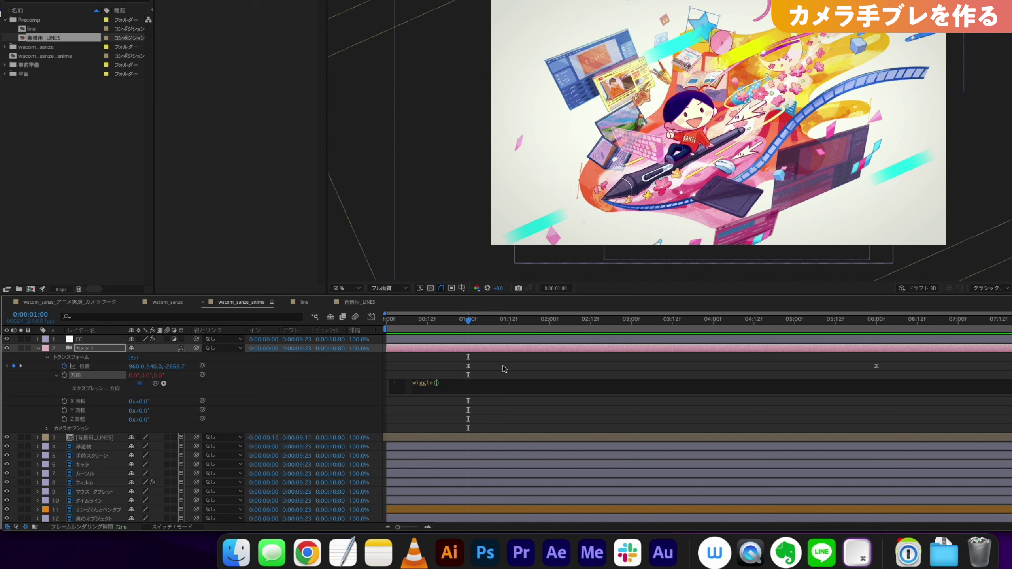
text(2,)
Step: Preview the camera shake produced by the wiggle(2,2) expression
mouse_move(441, 335)
mouse_down()
mouse_move(559, 366)
mouse_move(533, 359)
mouse_up()
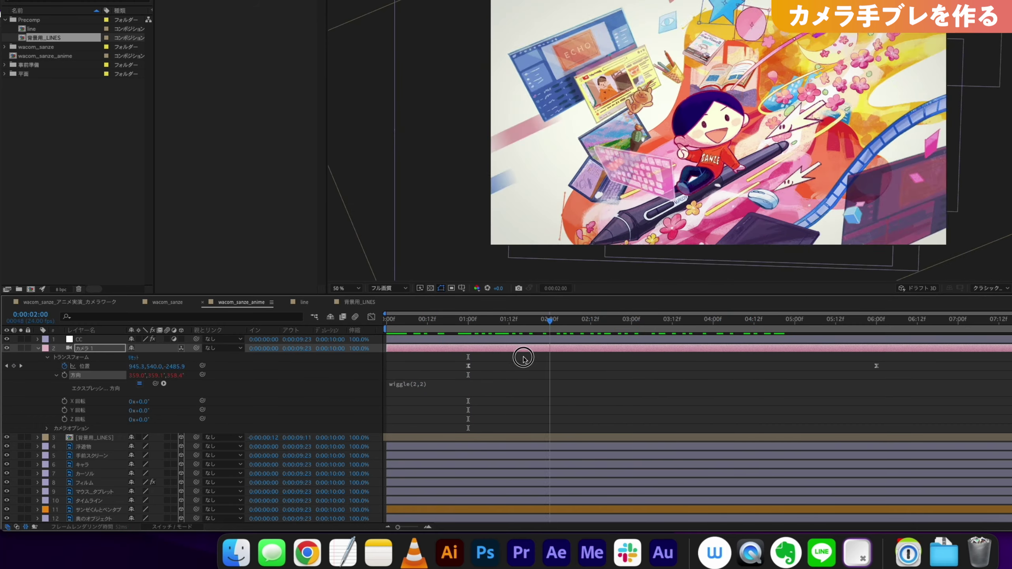
key(space)
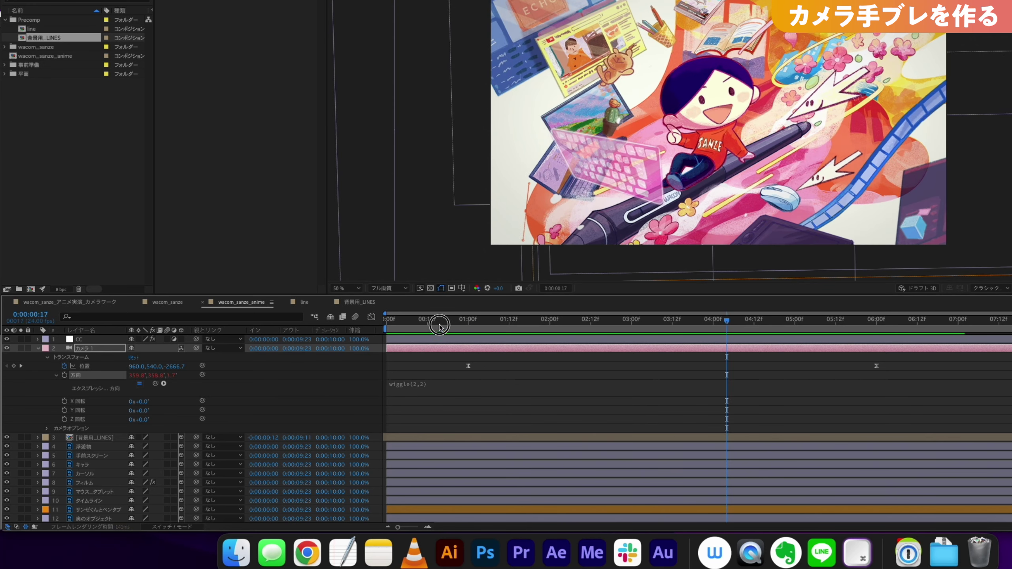
drag(440, 326, 421, 323)
click(418, 388)
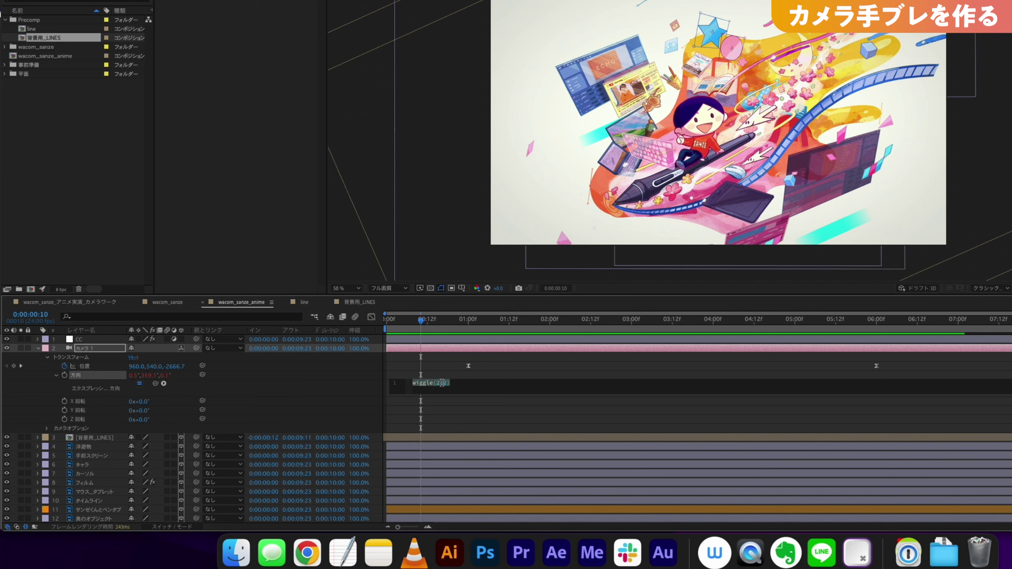
drag(428, 323, 413, 323)
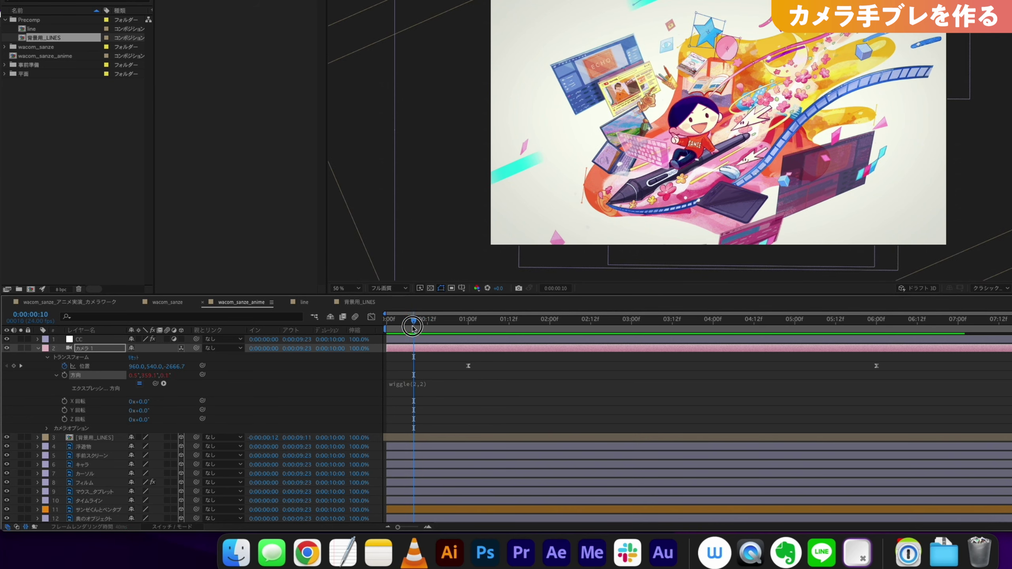
key(space)
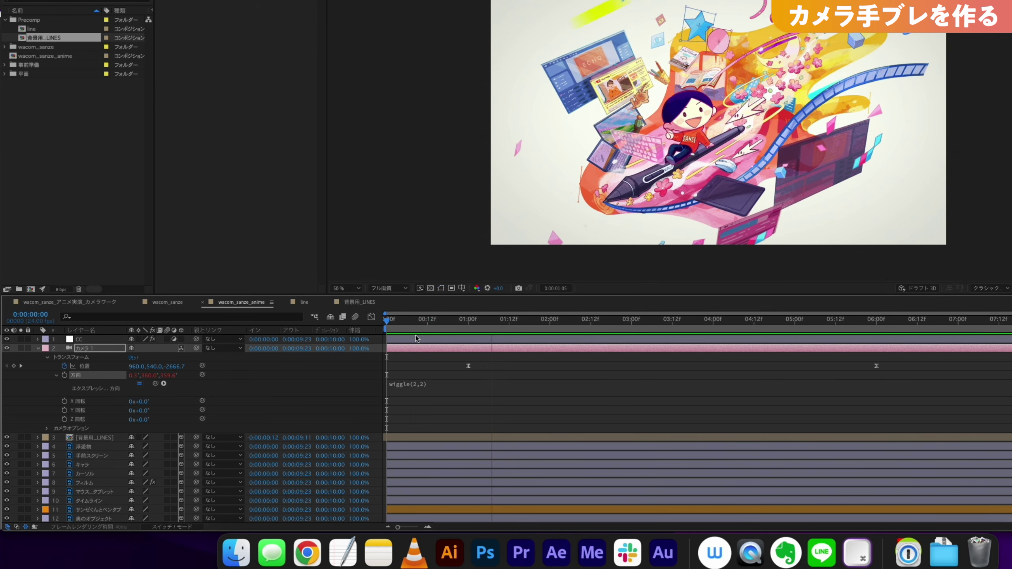
key(space)
Step: Edit the expression to wiggle(0.5,2) and preview the slower camera sway
click(417, 319)
click(417, 384)
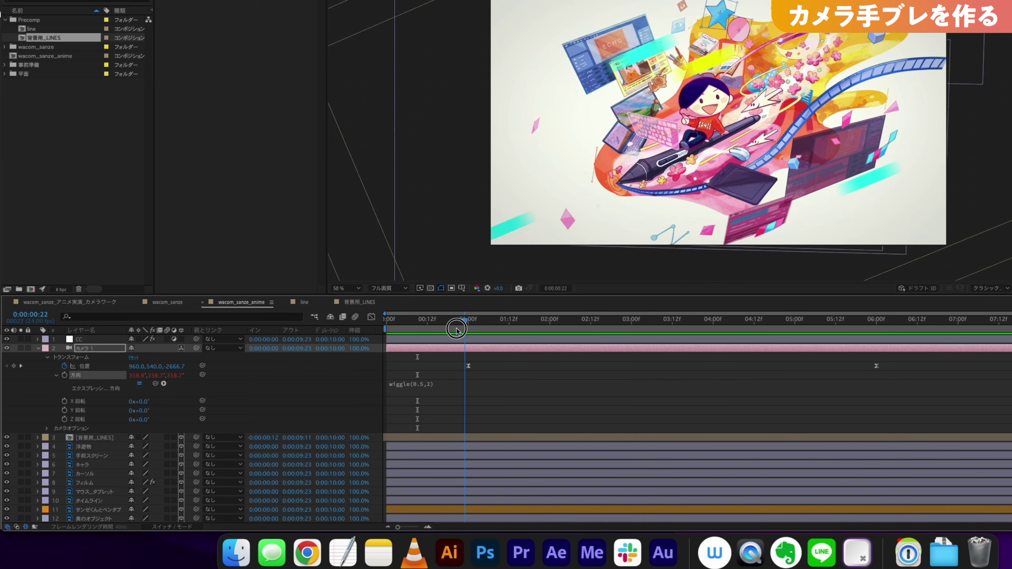
key(space)
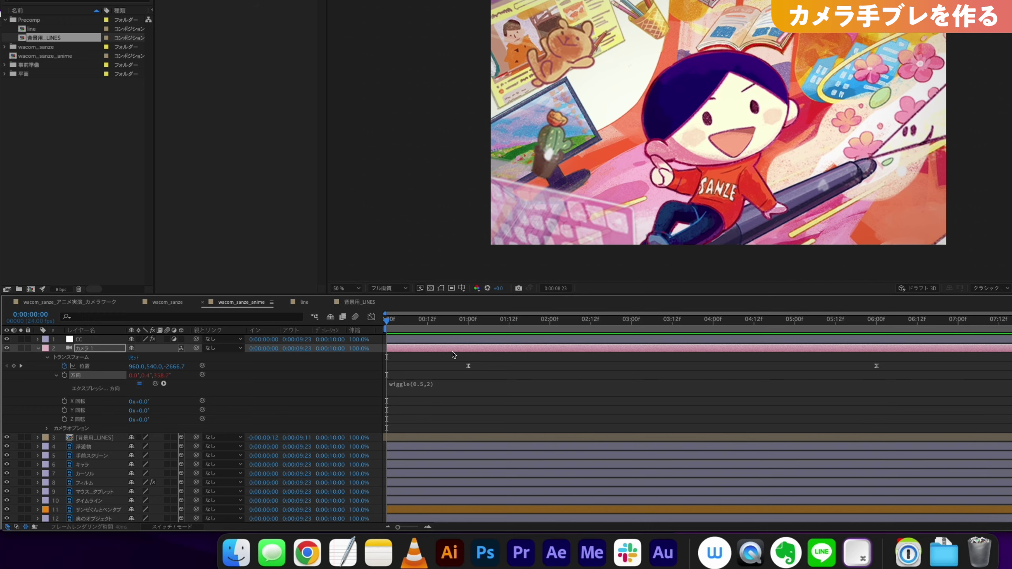
click(404, 332)
mouse_move(405, 331)
mouse_down()
mouse_move(564, 367)
mouse_move(665, 366)
mouse_up()
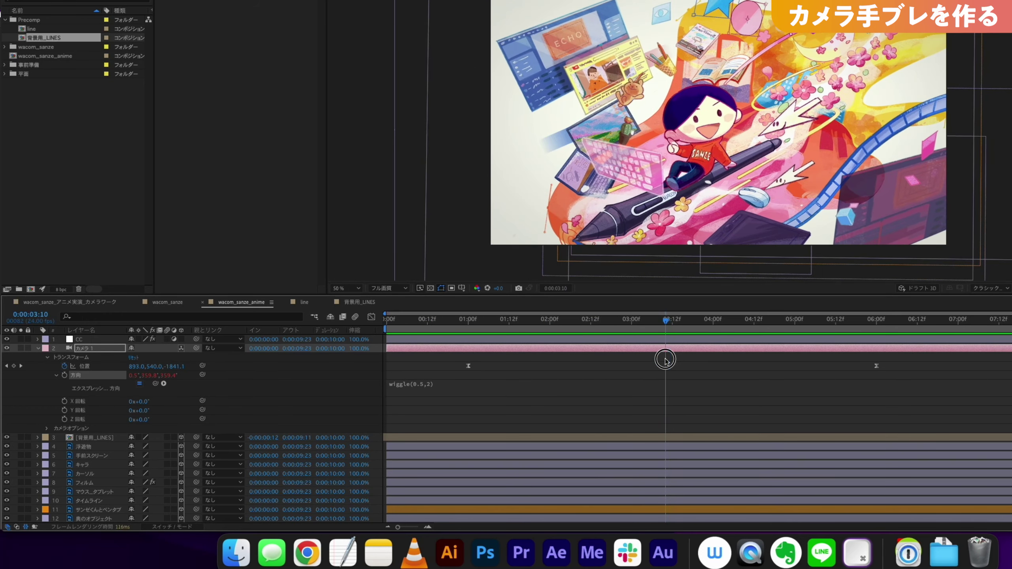
click(867, 329)
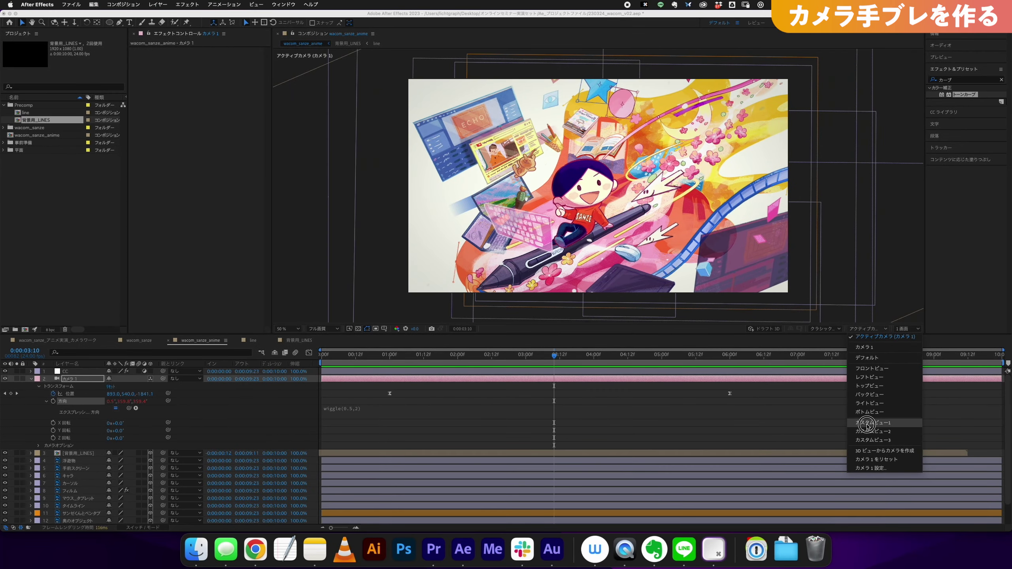
Step: Switch the viewer to カスタムビュー1 and select the 背景用_LINES layer
click(867, 423)
key(v)
click(626, 214)
mouse_move(626, 214)
mouse_down()
mouse_move(628, 189)
mouse_move(685, 186)
mouse_up()
key(z)
key(c)
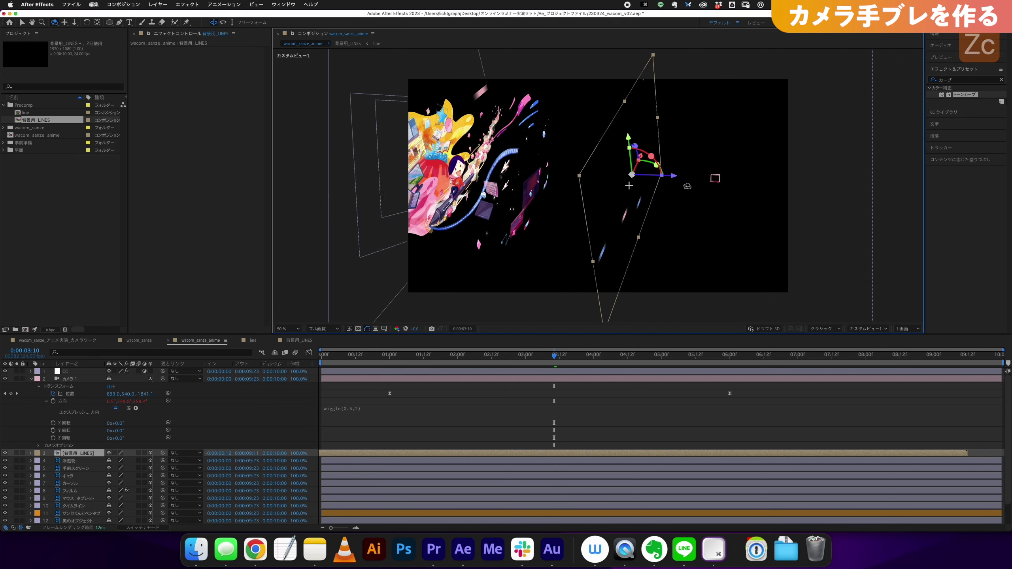
Step: Scrub the timeline and orbit the custom view to inspect the camera in 3D
drag(554, 383, 779, 379)
key(c)
drag(598, 181, 584, 203)
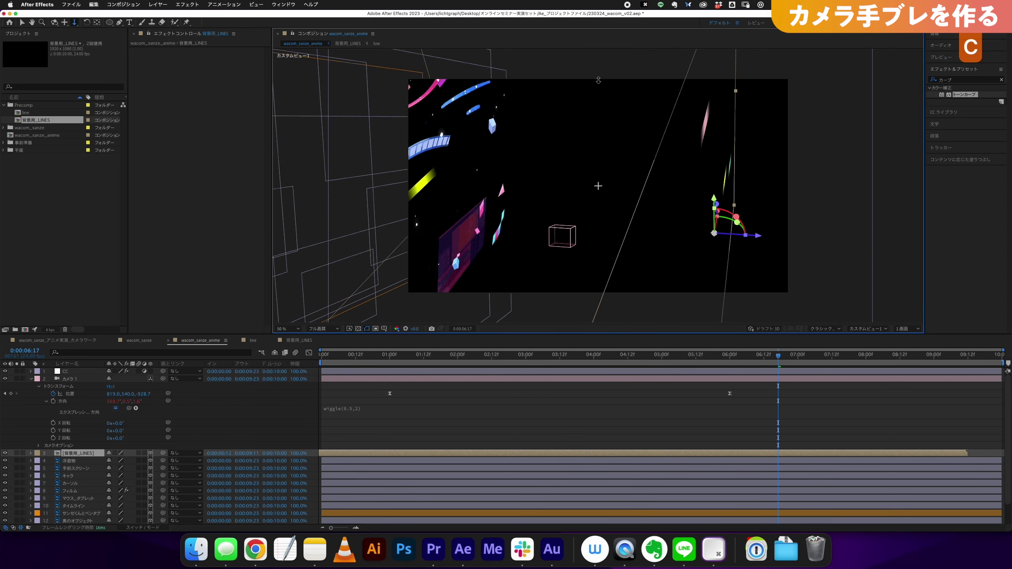
click(707, 361)
key(c)
drag(583, 240, 606, 255)
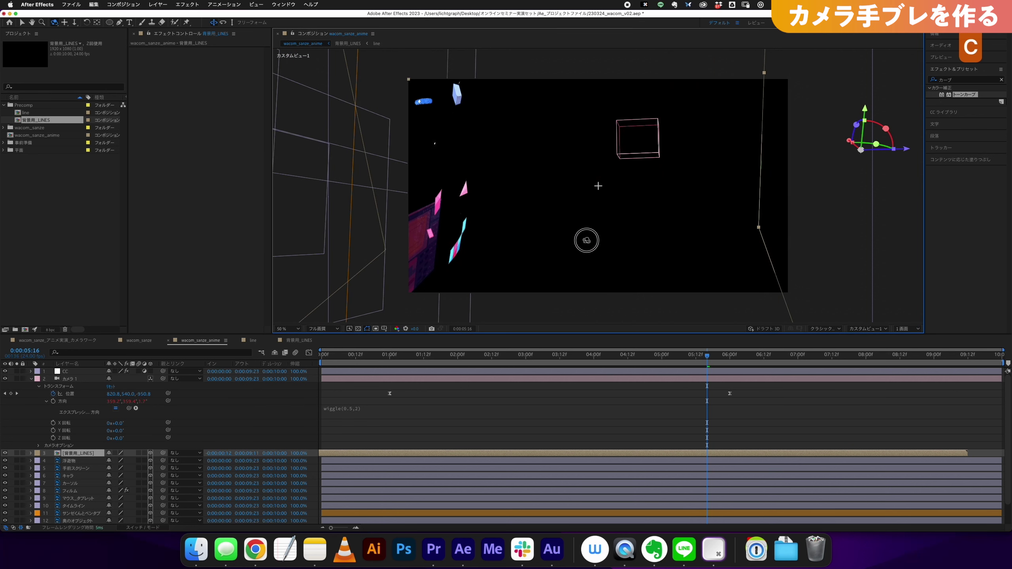
click(361, 415)
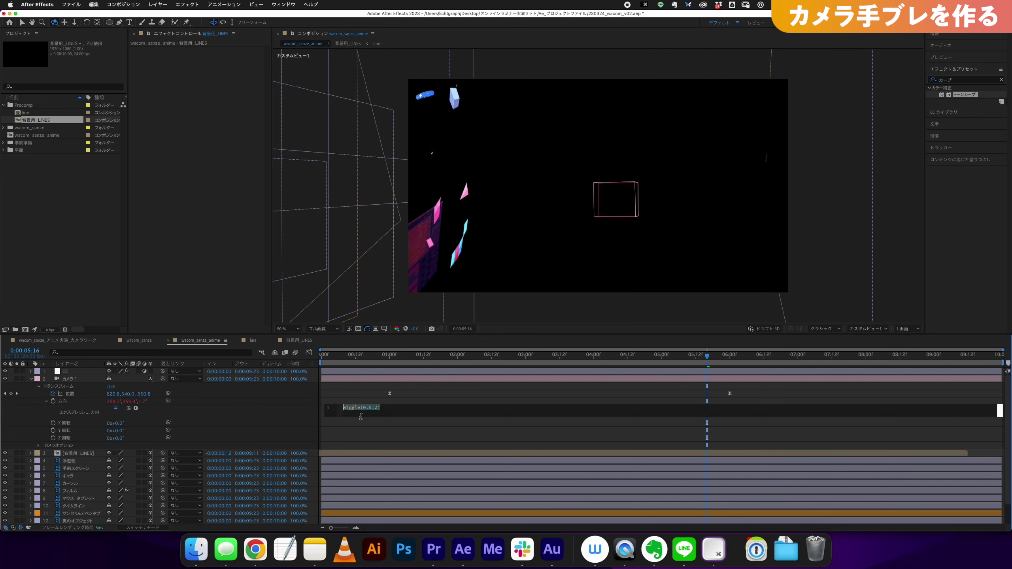
Step: Change the wiggle amplitude to 50, giving wiggle(0.5,50), and preview the stronger shake
key(BackSpace)
text(50)
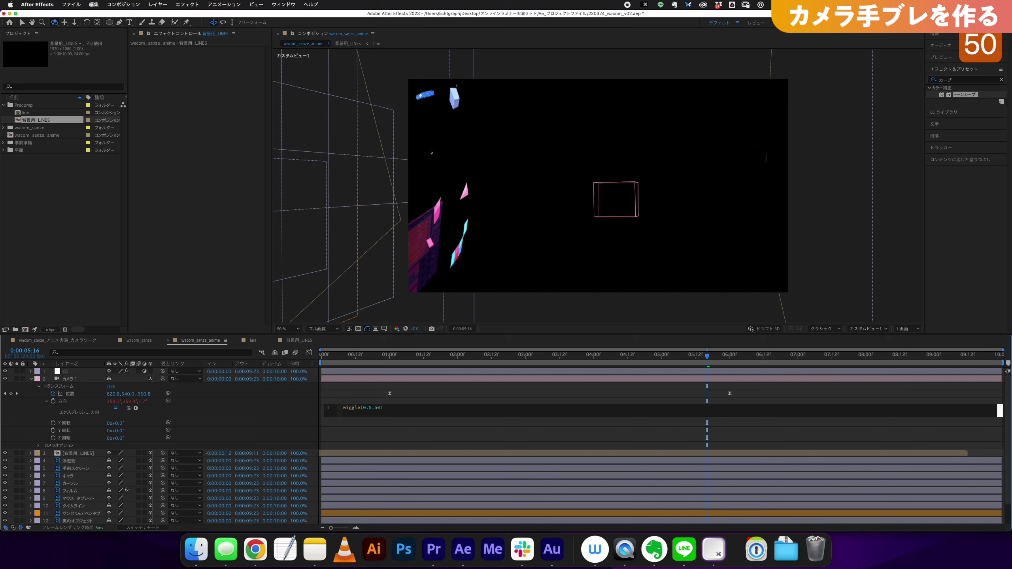
click(690, 367)
key(space)
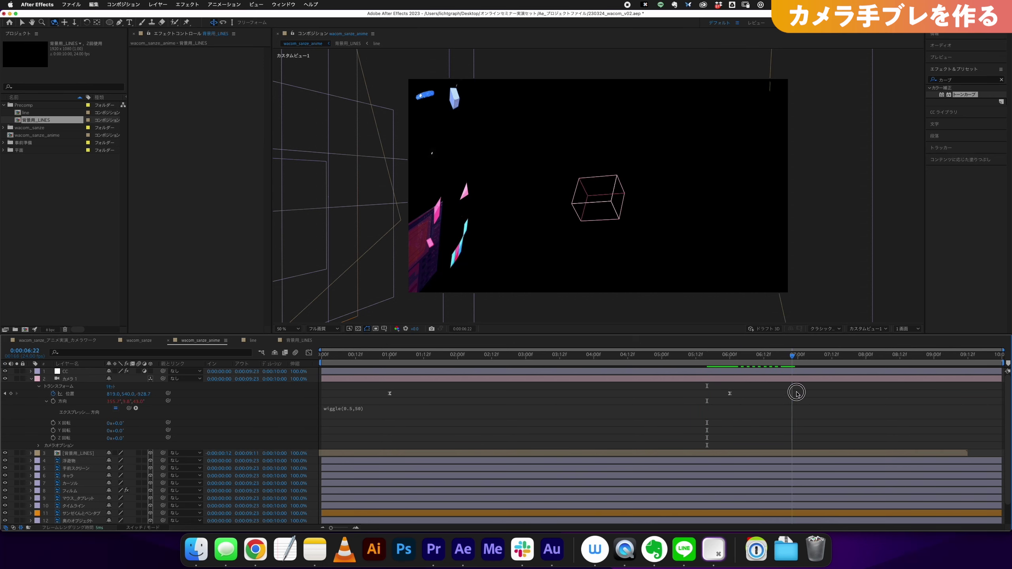
key(space)
drag(583, 353, 808, 387)
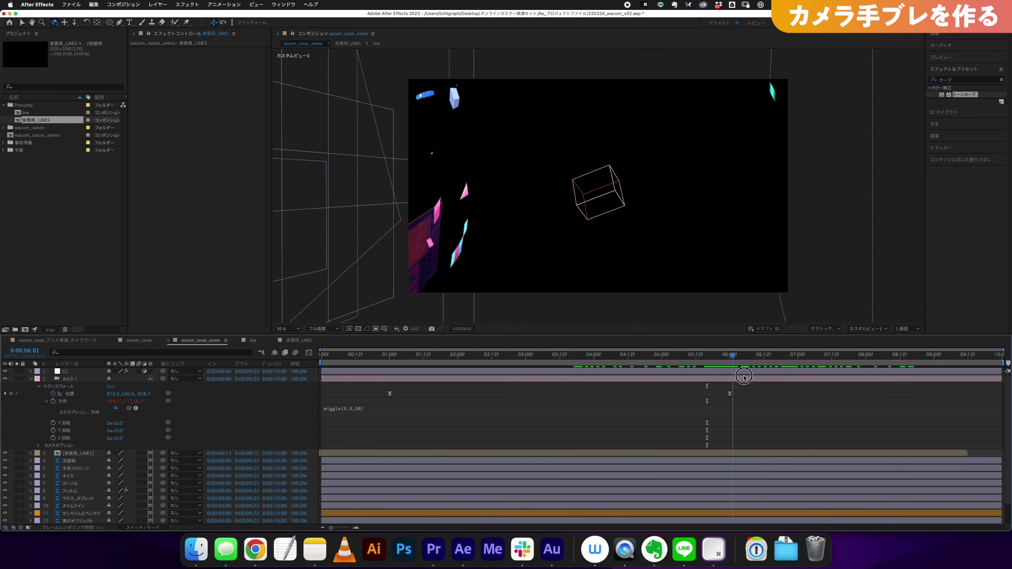
key(Page_Up)
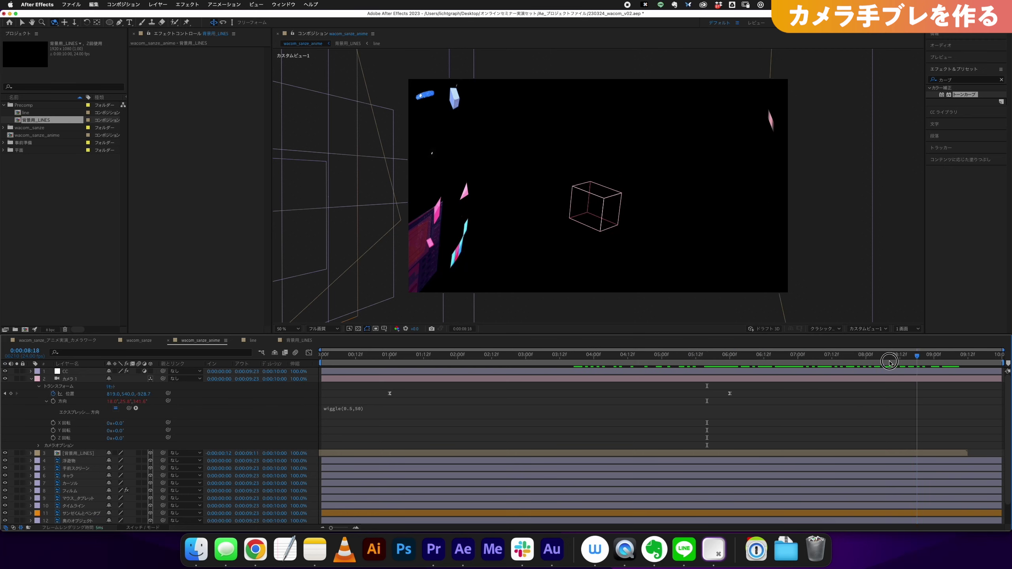
mouse_move(785, 365)
mouse_down()
mouse_move(803, 382)
mouse_move(824, 379)
mouse_up()
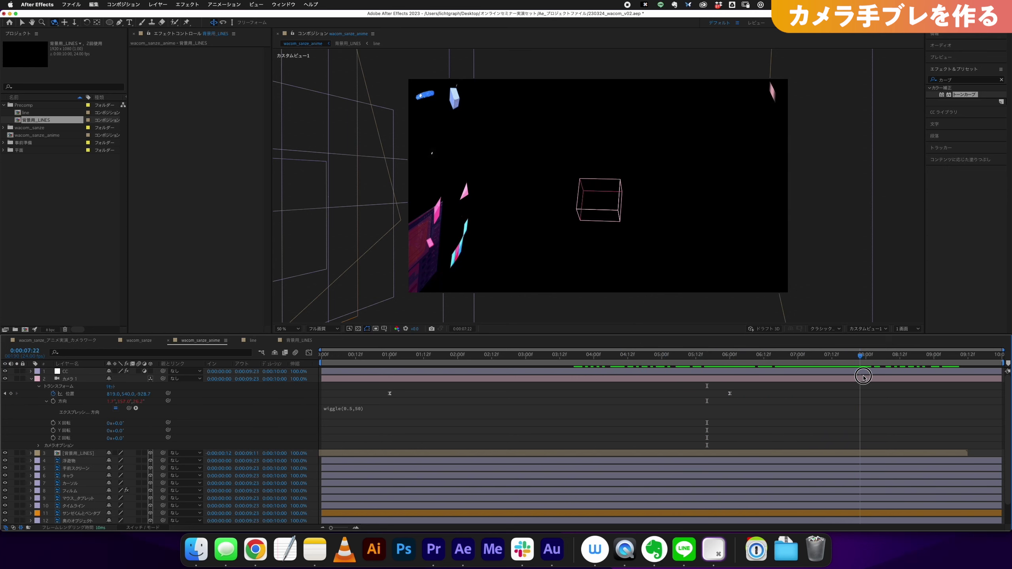
Step: Switch the viewer back to Active Camera and scrub to check the shake
click(868, 329)
click(873, 337)
drag(702, 353, 518, 351)
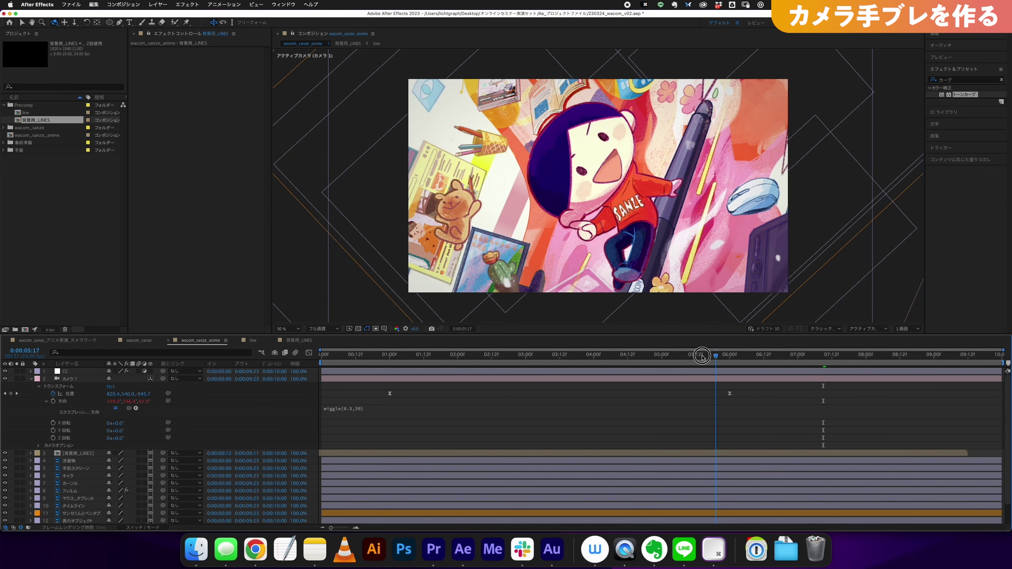
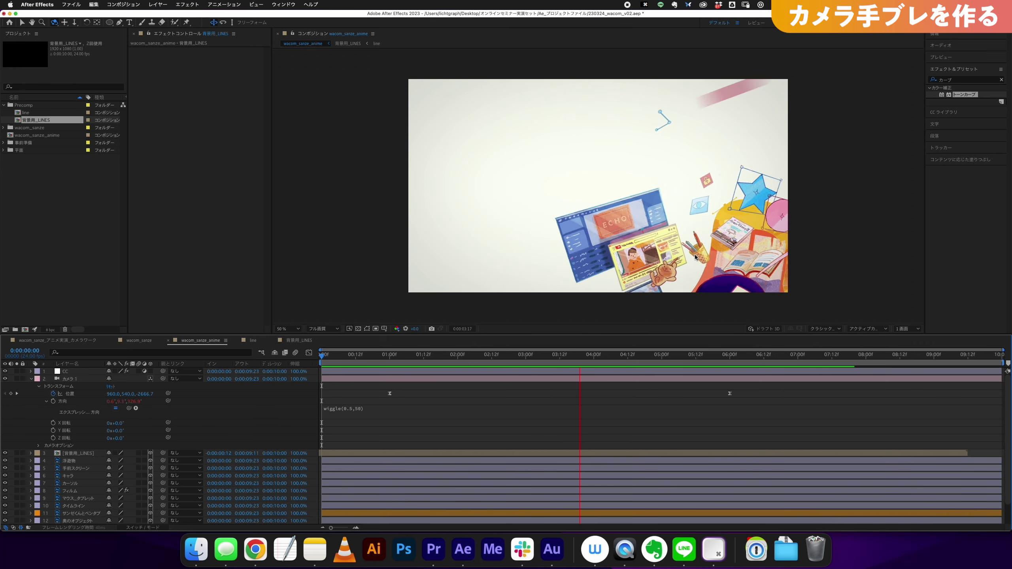
Step: Reduce the camera Orientation wiggle from wiggle(0.5,50) to wiggle(0.5,2) and preview the subtler shake
key(space)
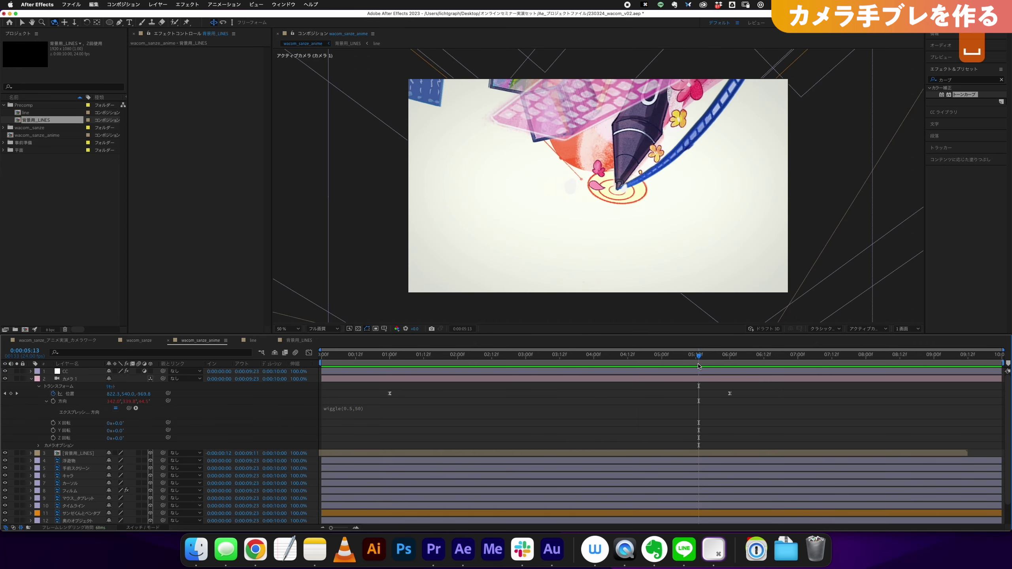
drag(500, 365, 359, 363)
click(360, 408)
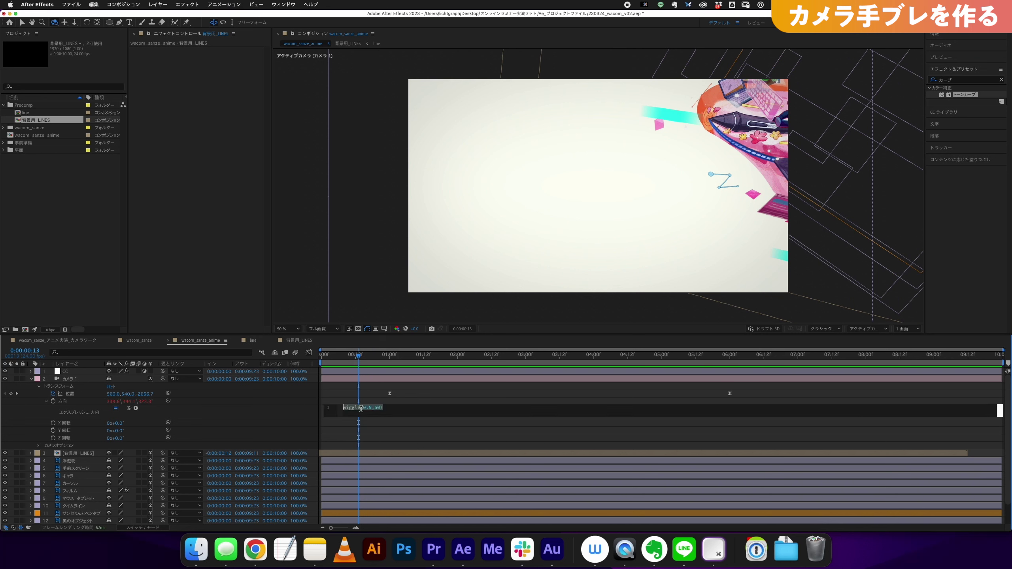
key(BackSpace)
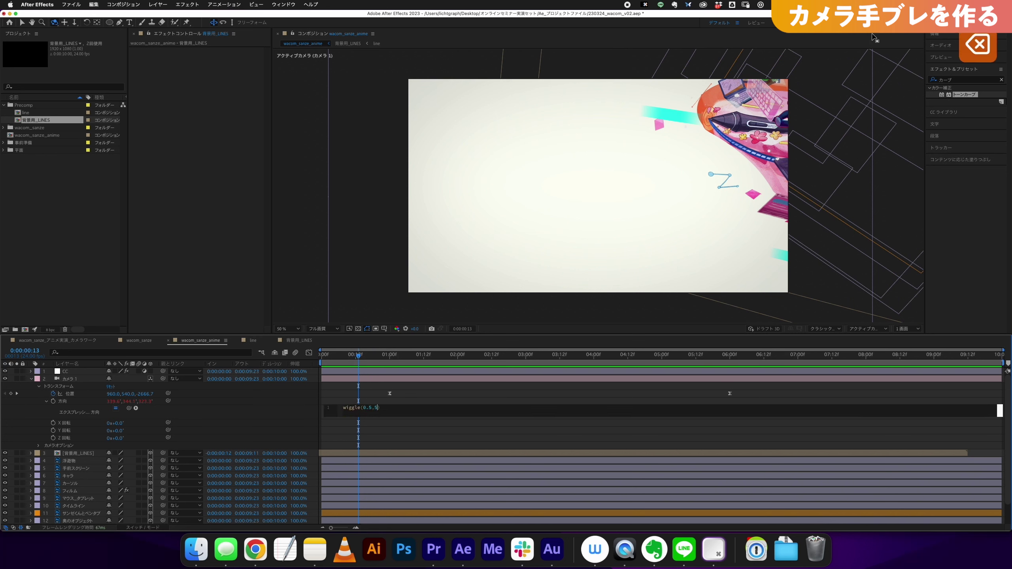
text(2)
key(space)
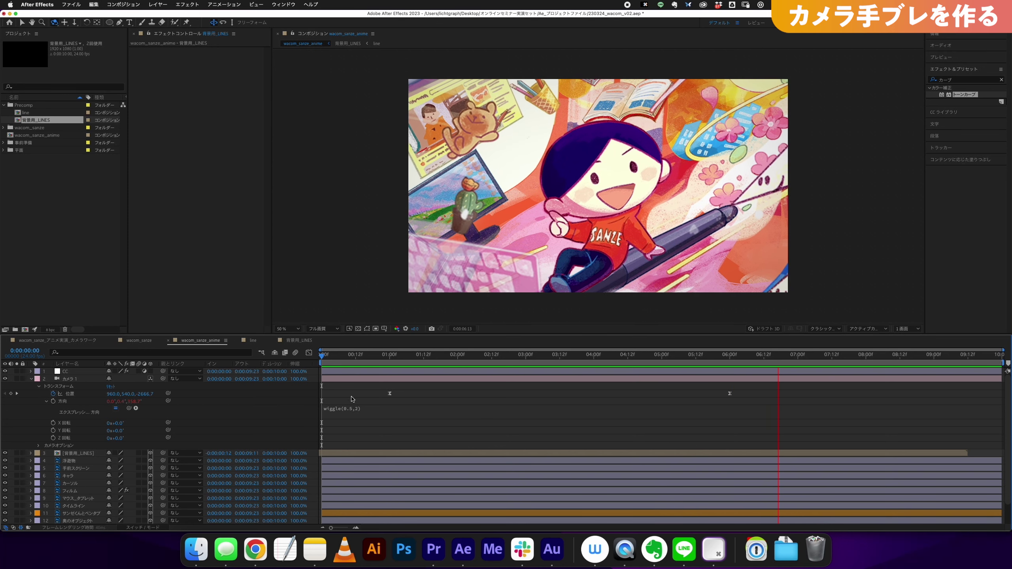
Step: Replay the gentle camera-shake preview from the first frame, then zoom into the Premiere Pro timeline
key(space)
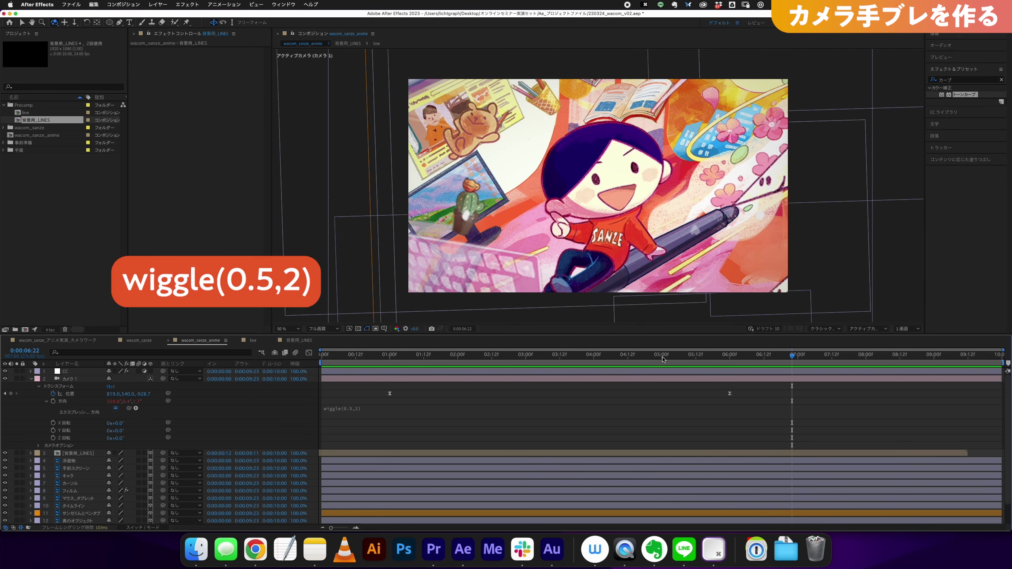
key(space)
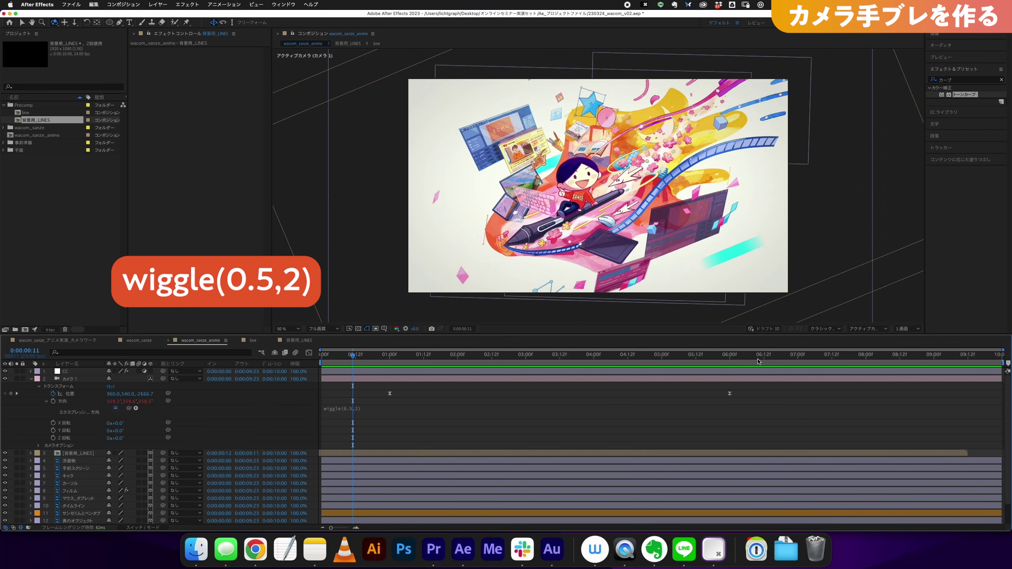
click(299, 376)
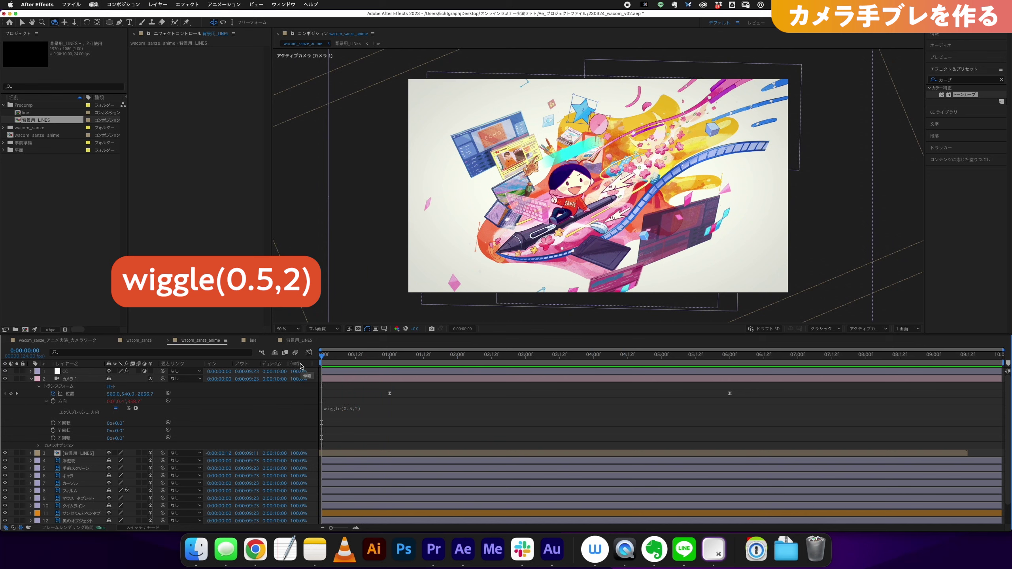
key(space)
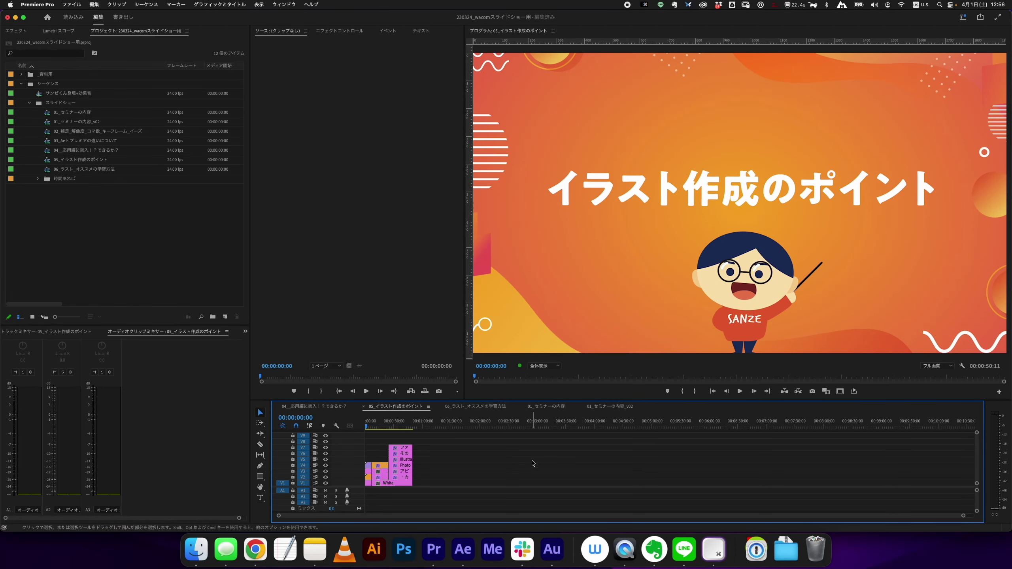
key(super+equal)
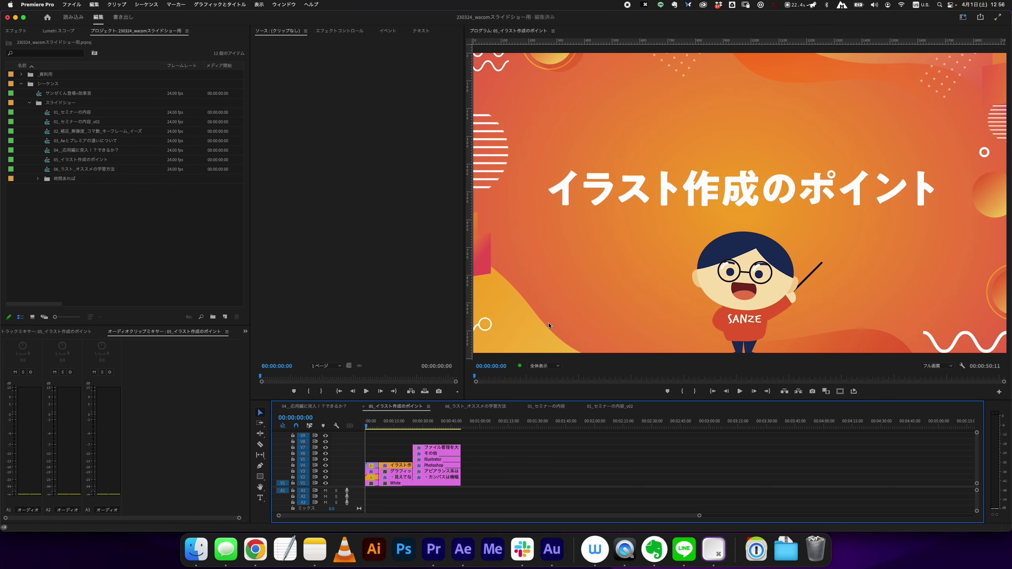
Step: Present the three-tip illustration slide full screen, then return to After Effects
key(super+grave)
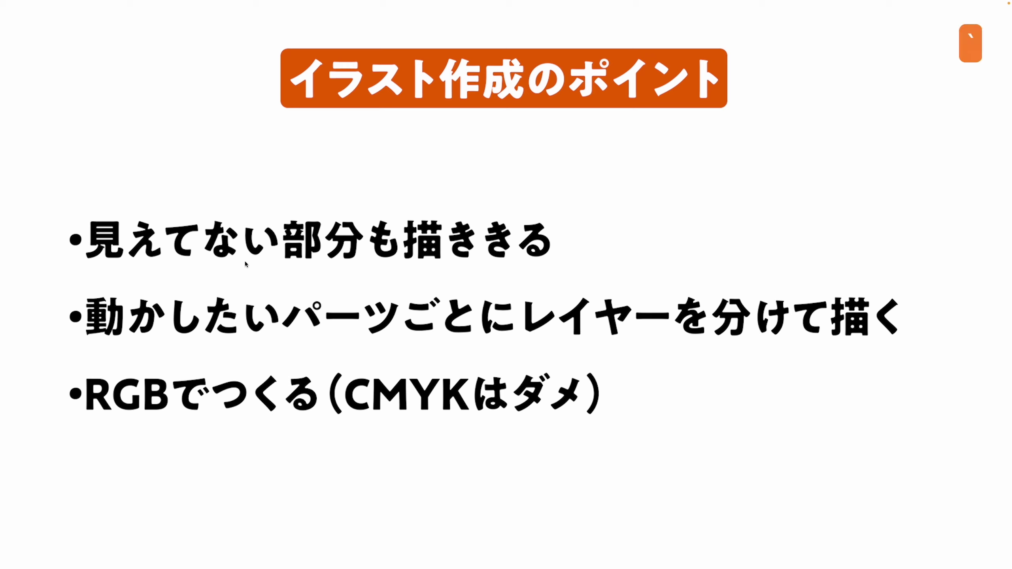
key(super+grave)
key(super+grave)
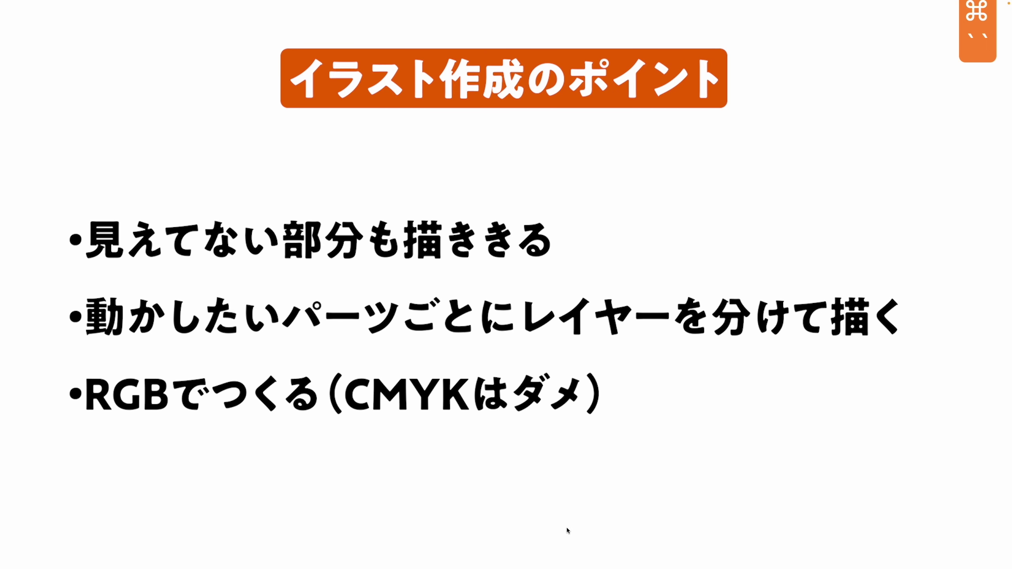
key(super+grave)
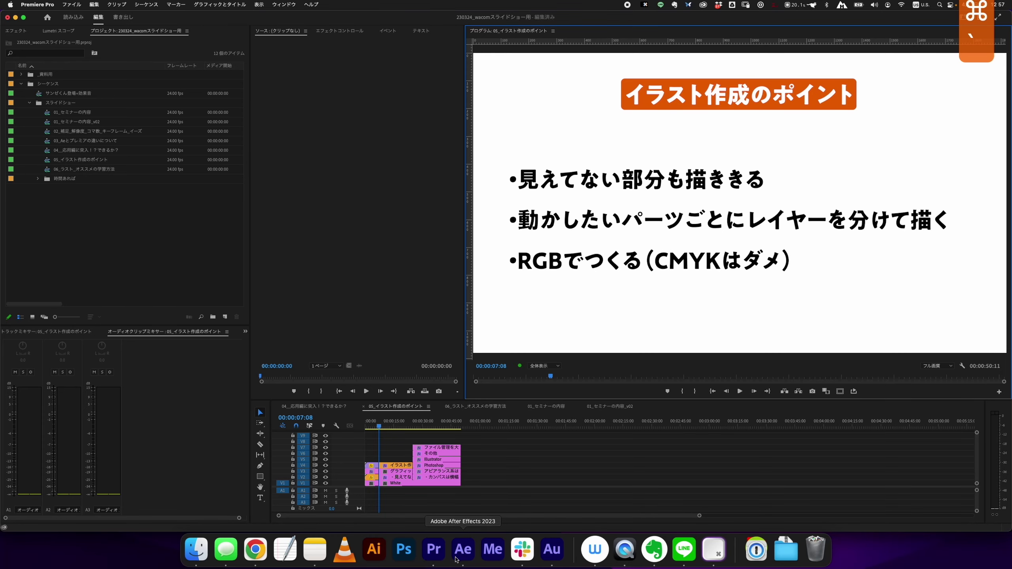
click(463, 550)
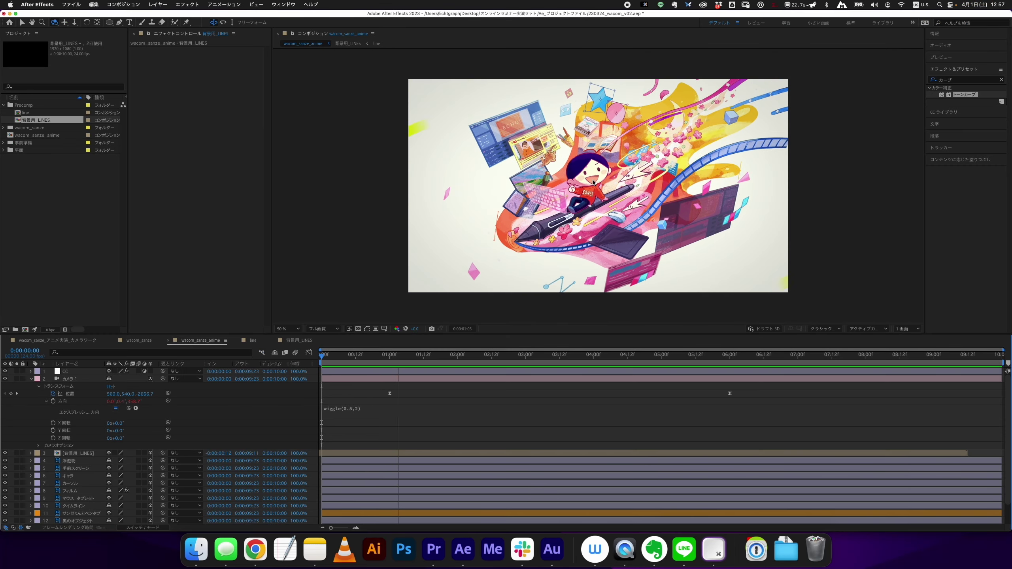
Step: Replay and scrub the camera shake around four seconds, then show the イラスト作成のポイント slide full screen
key(space)
key(space)
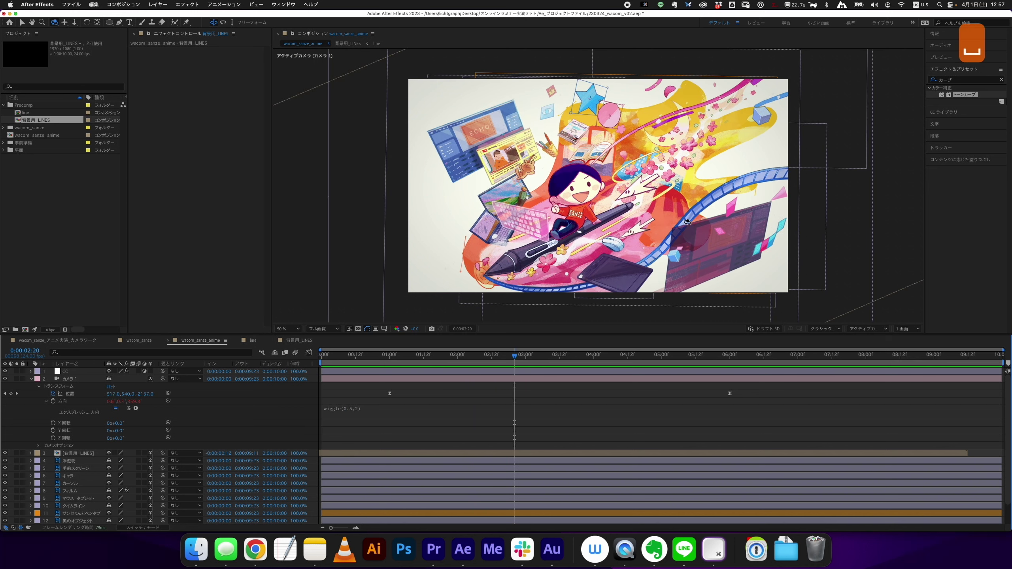
click(773, 231)
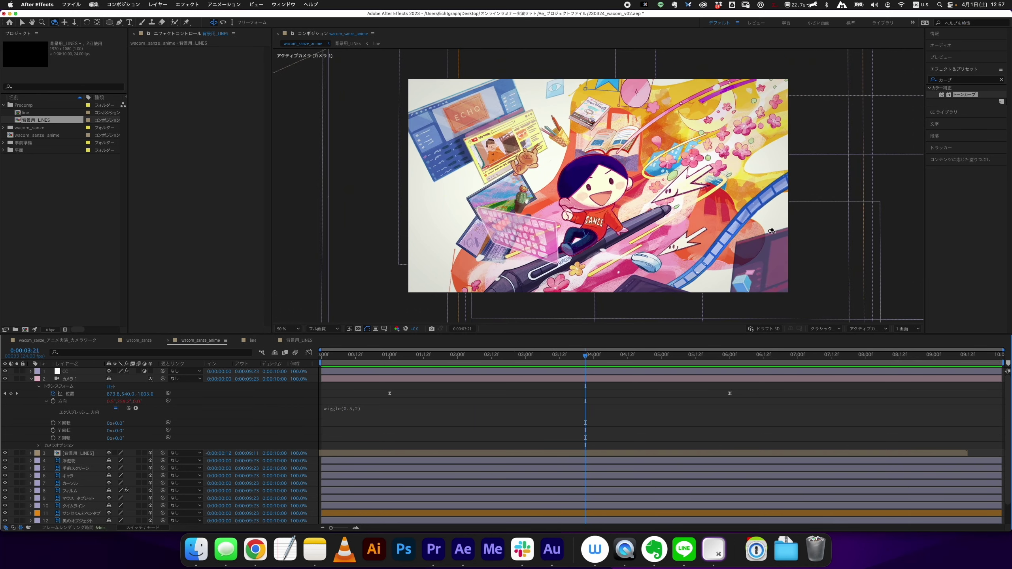
mouse_move(588, 357)
mouse_down()
mouse_move(605, 371)
mouse_move(412, 351)
mouse_up()
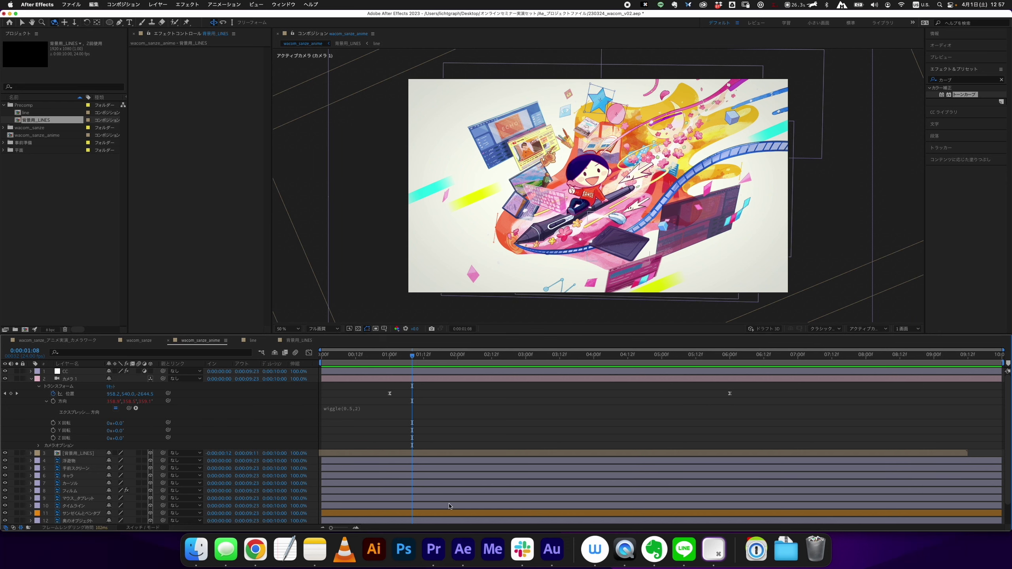
click(434, 550)
key(super+grave)
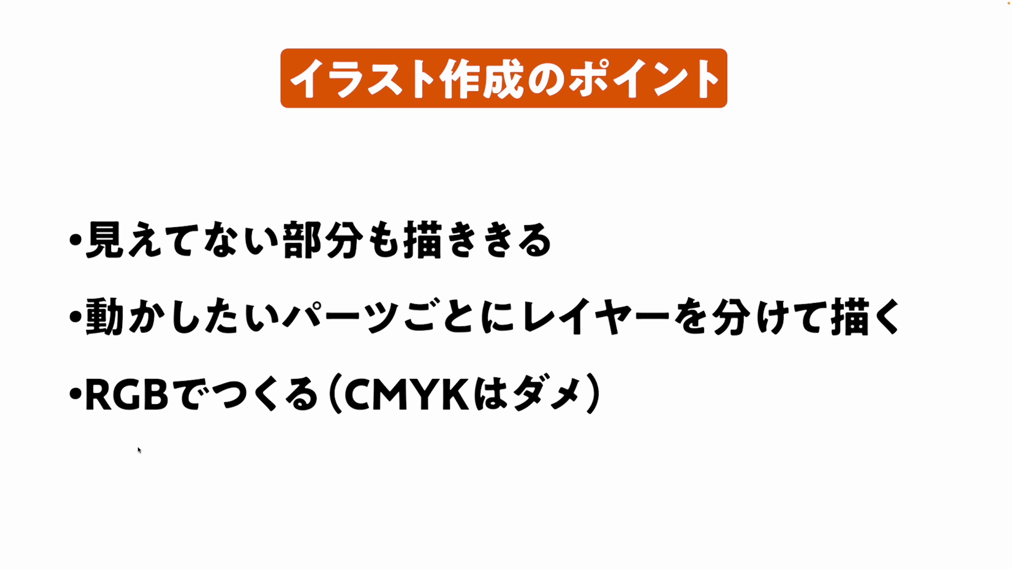
Step: Advance to the slide of Photoshop, Illustrator and その他 file-preparation tips
key(Right)
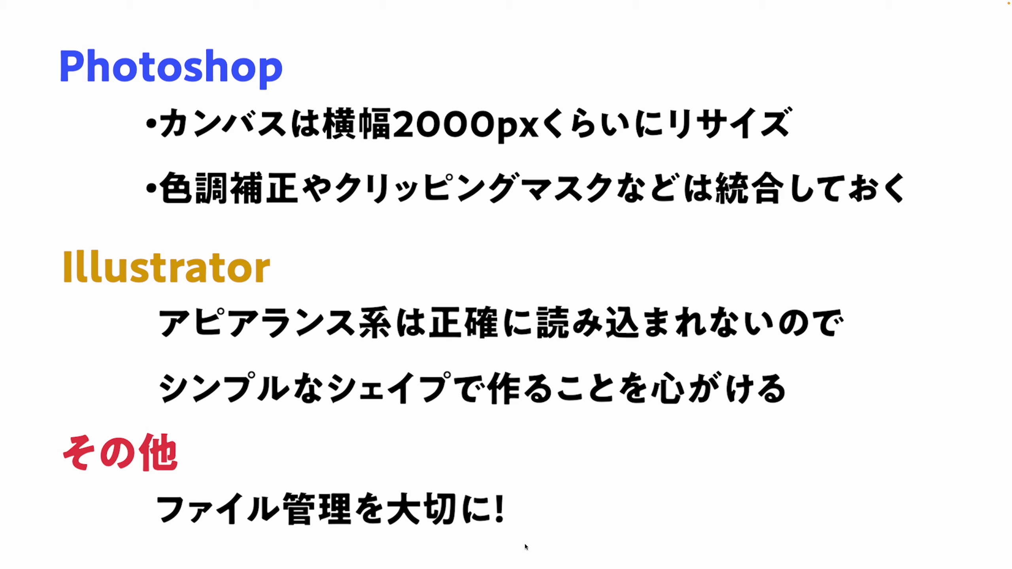
Step: Present the 'オススメの学習方法' title slide from the 05_ラスト_オススメの学習方法 sequence full screen
key(Escape)
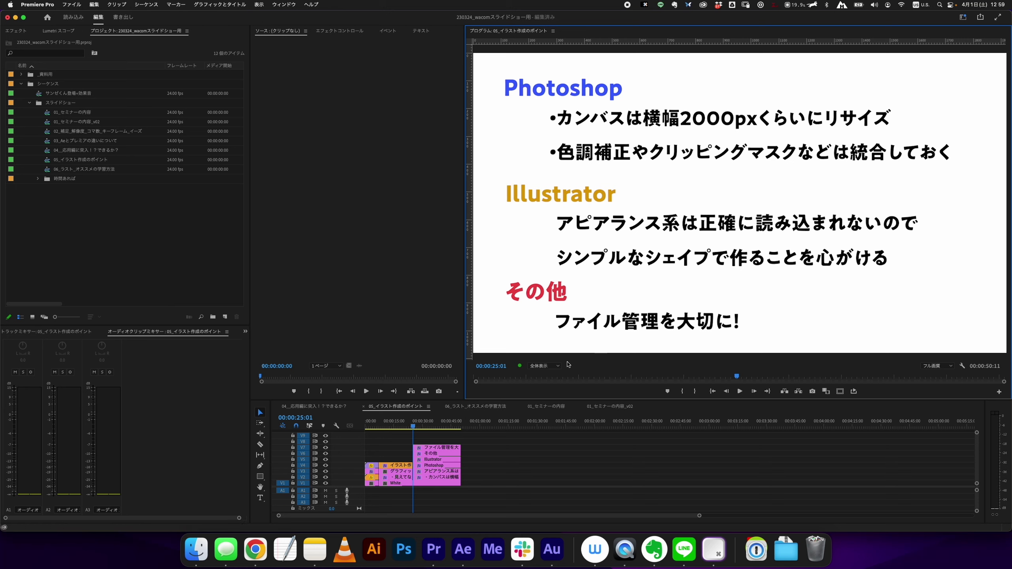
click(486, 413)
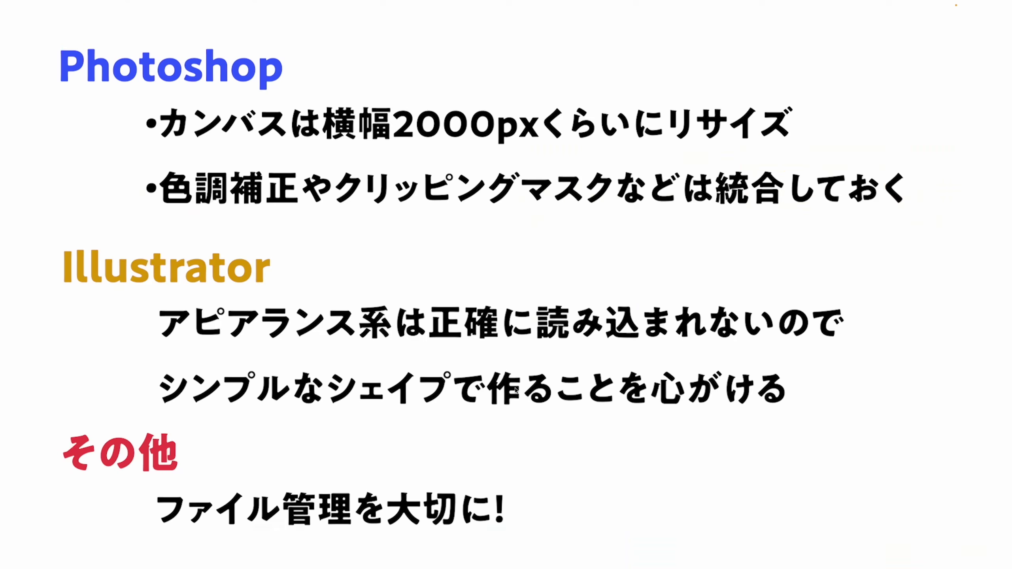
key(super+grave)
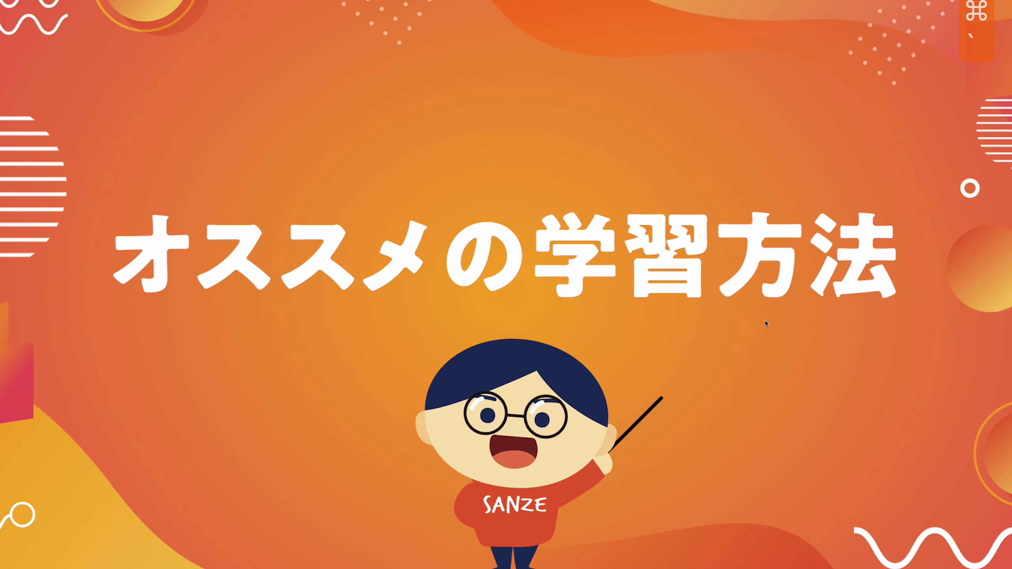
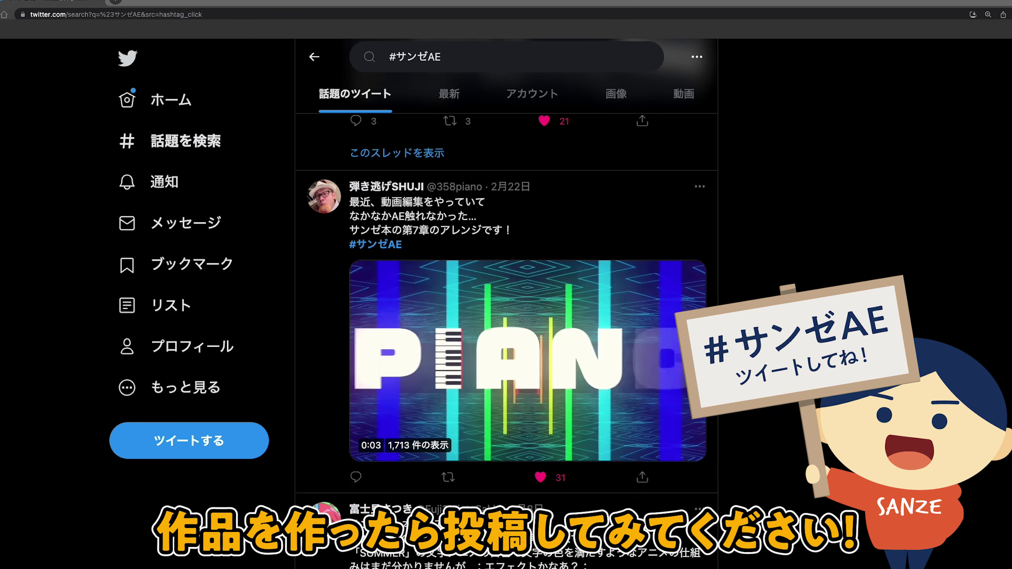
Step: Scroll the #サンゼAE results past the PIANO video to the tweet about finishing chapter 8
scroll(507, 303, down, 10)
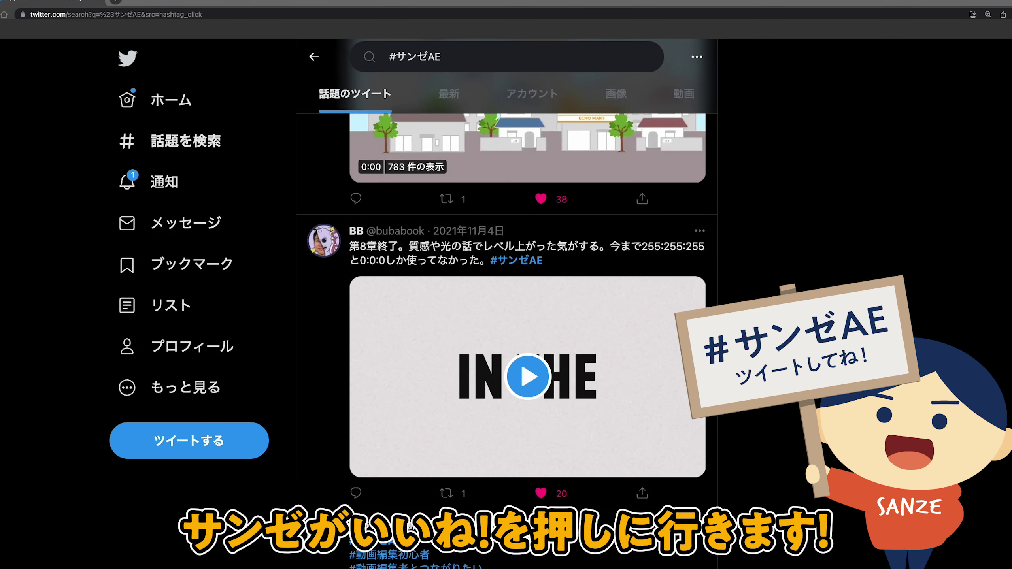
scroll(506, 303, down, 1)
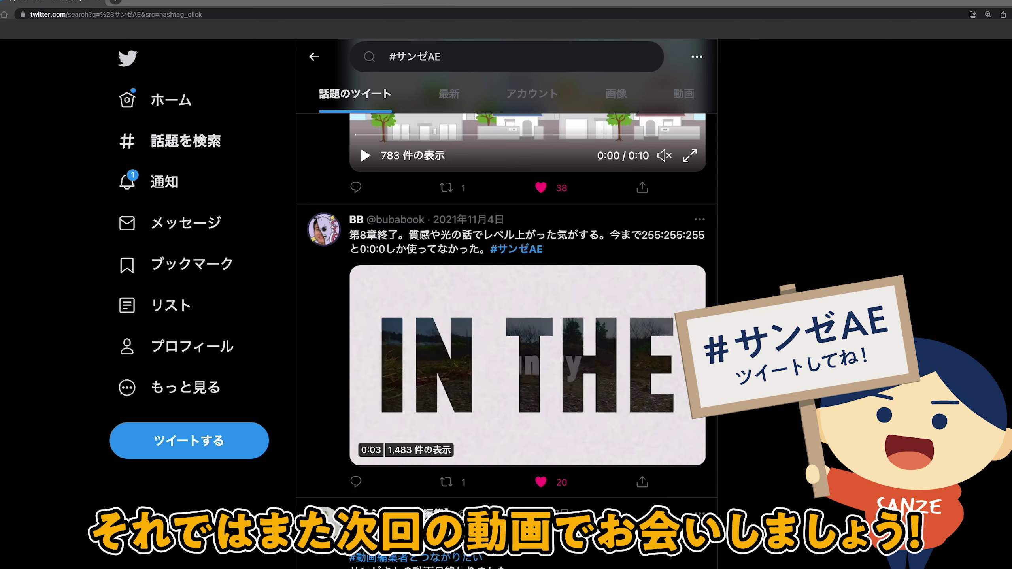